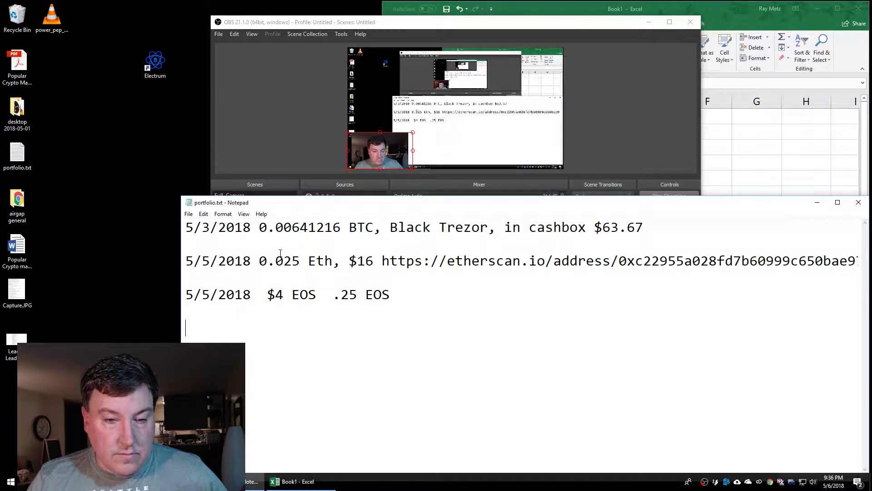
Bring the Excel crypto sheet forward and select the BTC, ETH and EOS current prices
{"action": "left_click", "coordinate": [558, 11]}
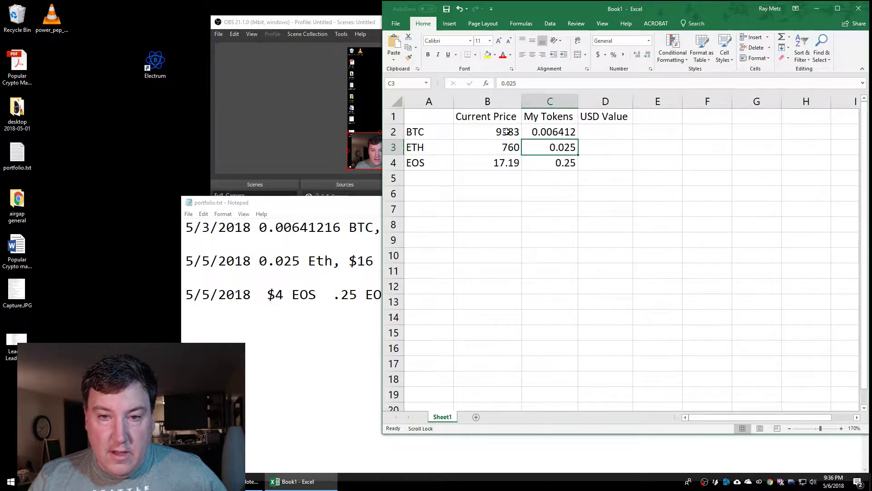
{"action": "left_click_drag", "start_coordinate": [507, 132], "coordinate": [500, 165]}
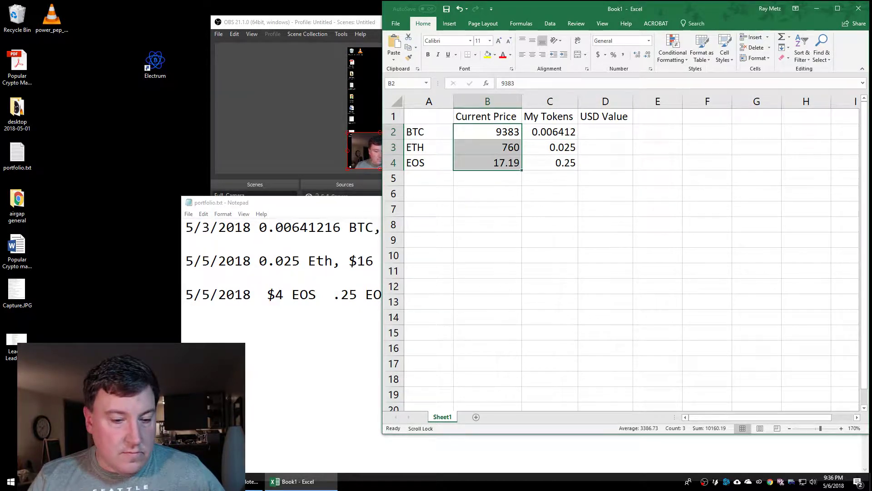
{"action": "key", "text": "alt+Tab"}
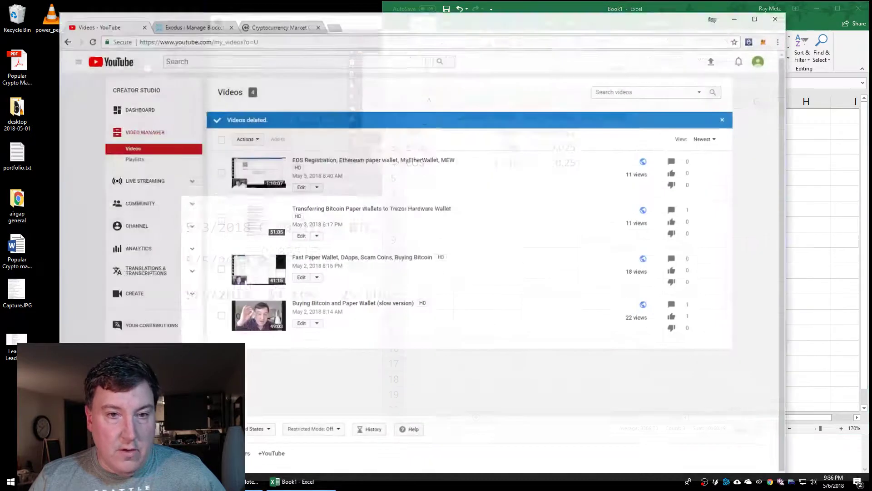
Place CoinMarketCap's Top 100 list beside the sheet and review prices B2:B4 and token amounts C2:C4
{"action": "left_click", "coordinate": [271, 19]}
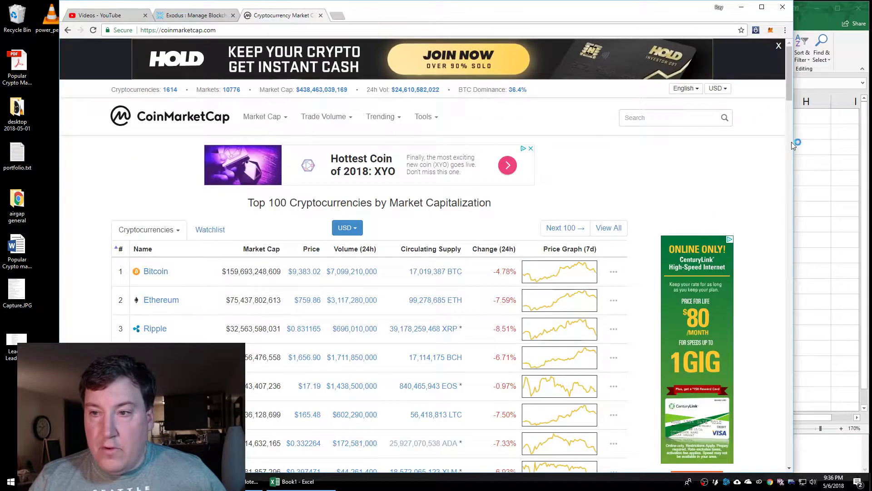
{"action": "left_click_drag", "start_coordinate": [793, 177], "coordinate": [347, 183]}
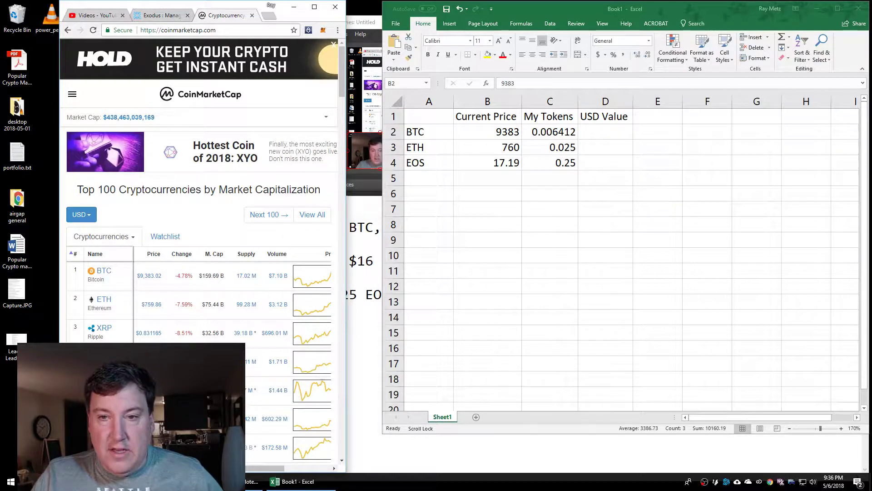
{"action": "left_click_drag", "start_coordinate": [499, 132], "coordinate": [500, 162]}
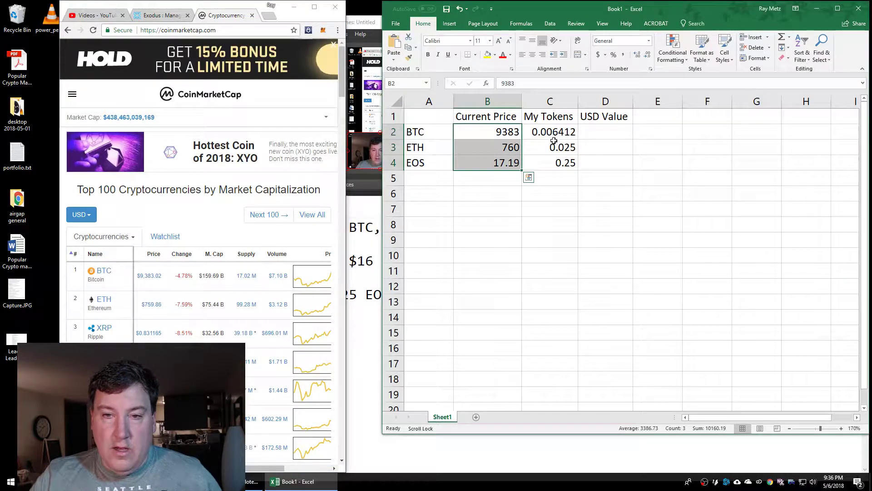
{"action": "left_click_drag", "start_coordinate": [554, 132], "coordinate": [562, 159]}
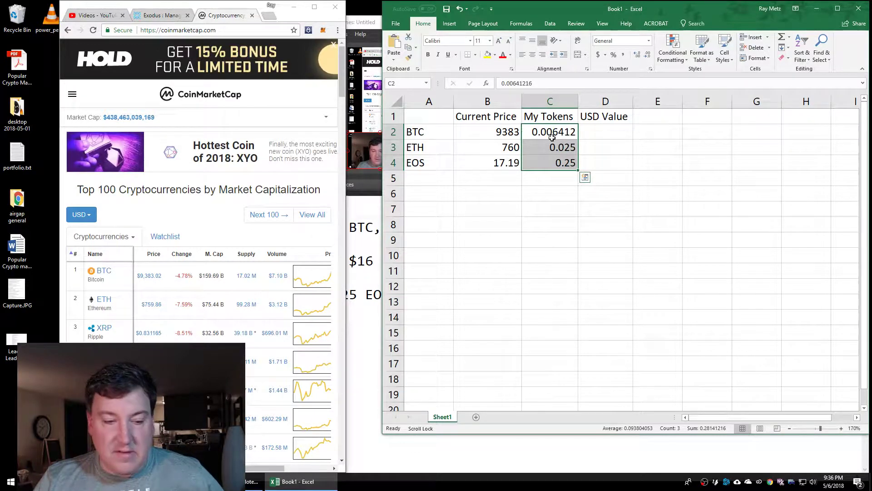
{"action": "left_click", "coordinate": [603, 128]}
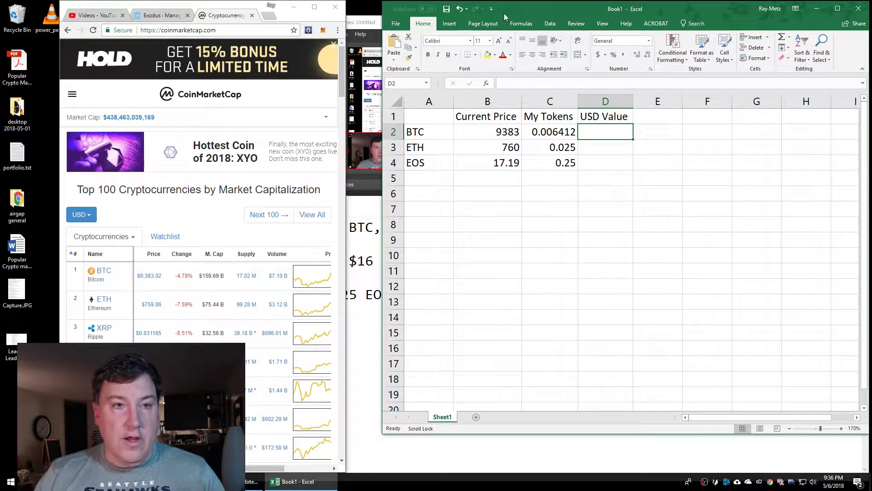
Load trezor.io in a new Chrome tab, after checking the BTC token amount in C2
{"action": "left_click", "coordinate": [268, 16]}
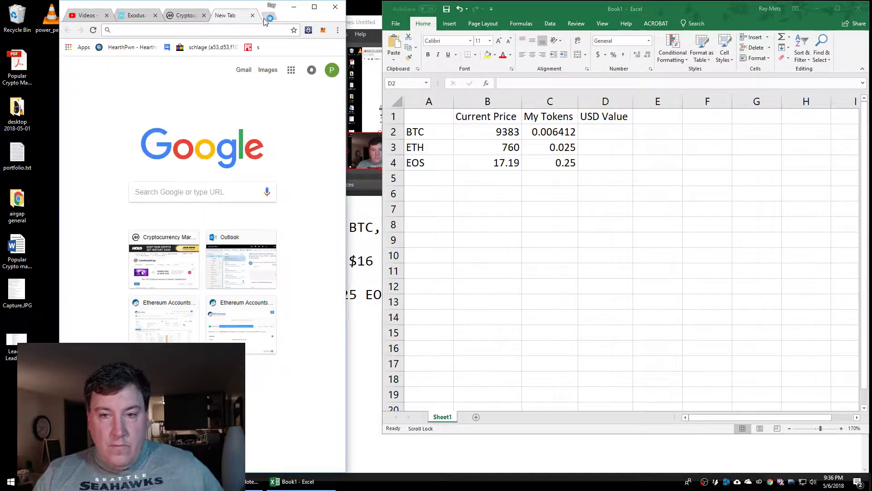
{"action": "left_click", "coordinate": [557, 141]}
{"action": "left_click", "coordinate": [555, 136]}
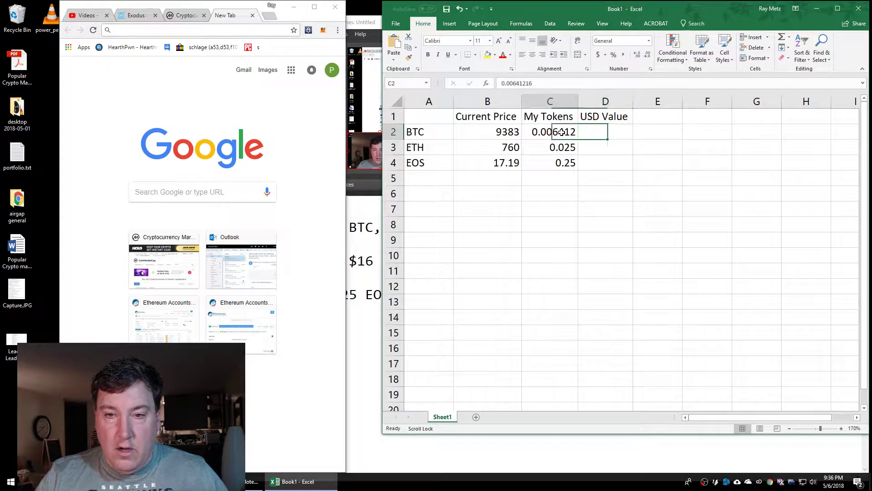
{"action": "left_click", "coordinate": [244, 30]}
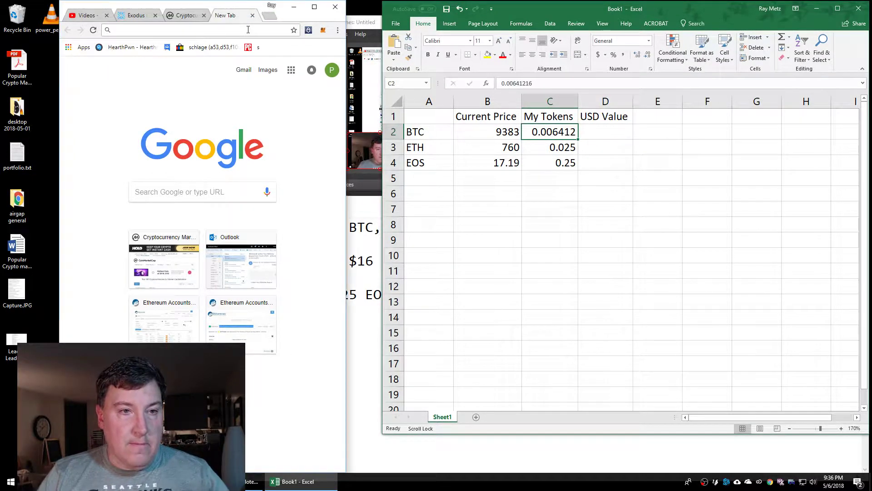
{"action": "type", "text": "trezor.io"}
{"action": "key", "text": "Return"}
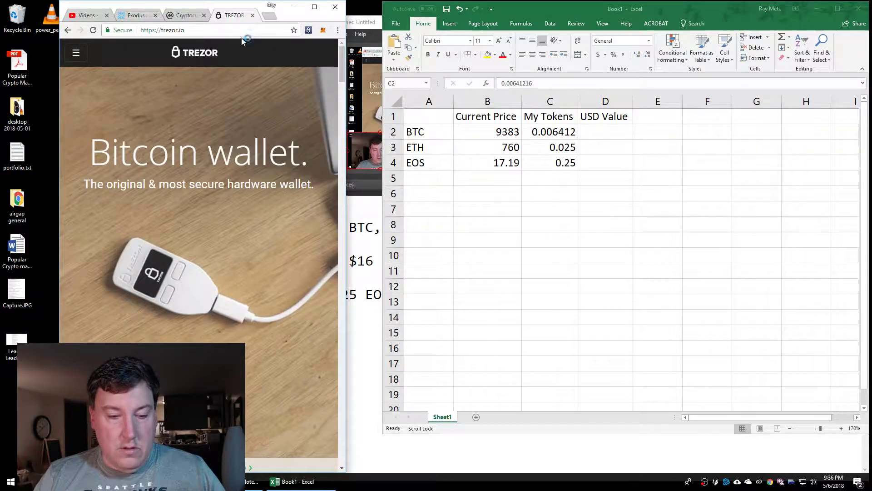
Hide the streaming window and widen Chrome over the spreadsheet
{"action": "key", "text": "alt+Tab"}
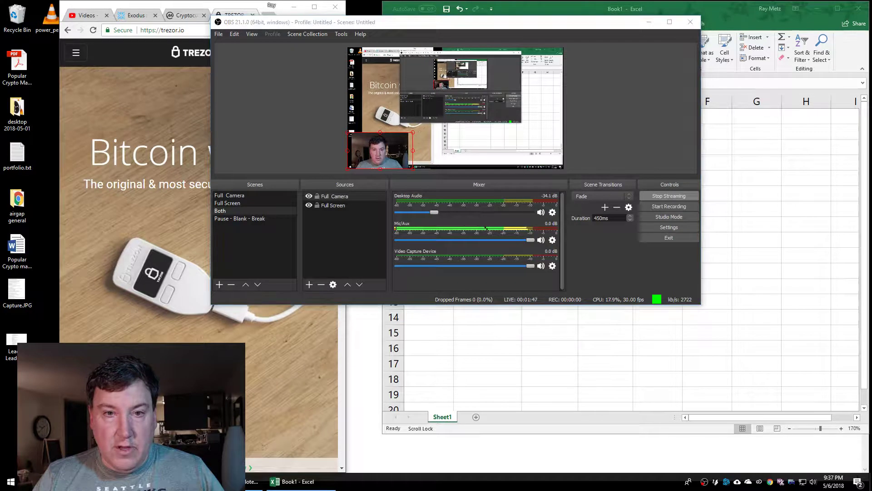
{"action": "key", "text": "super+Down"}
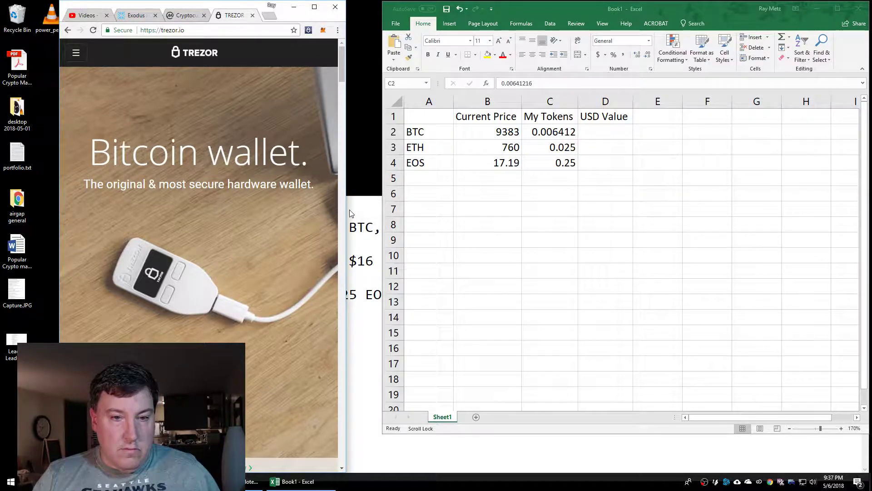
{"action": "left_click_drag", "start_coordinate": [347, 211], "coordinate": [636, 211]}
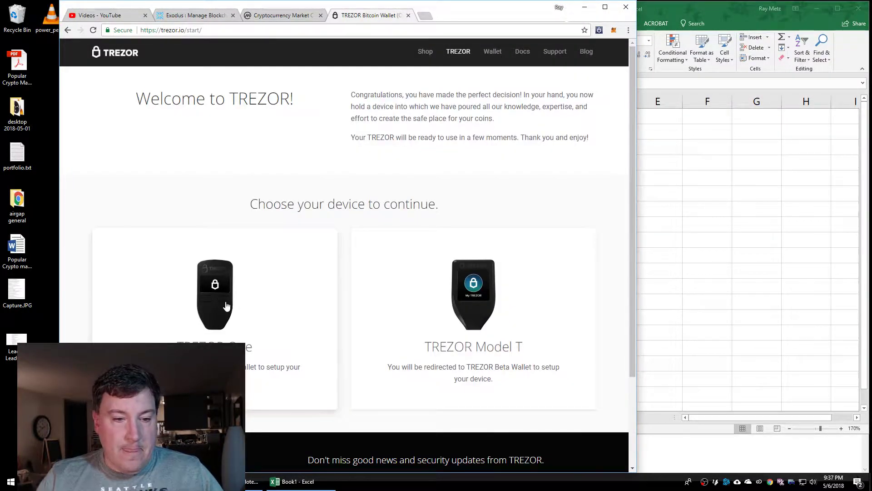
Open the black trezor's wallet and bring up the Send Bitcoin (BTC) form for Account #1
{"action": "left_click", "coordinate": [216, 307]}
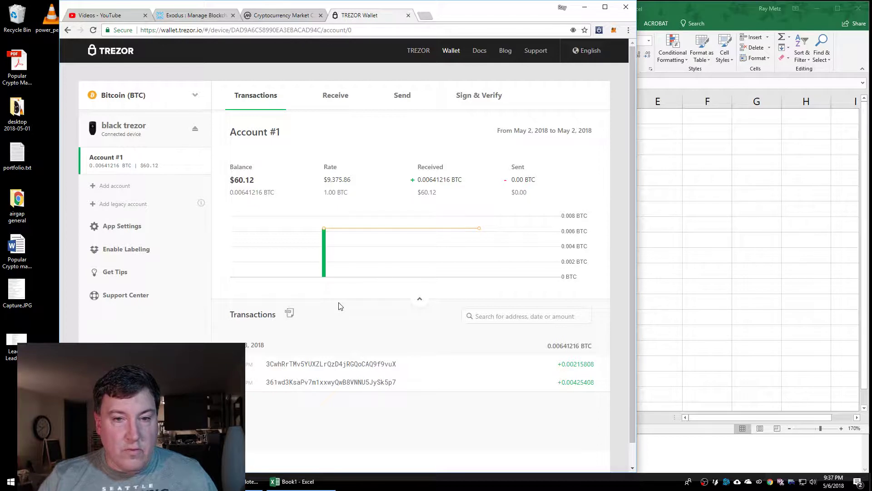
{"action": "left_click", "coordinate": [405, 96]}
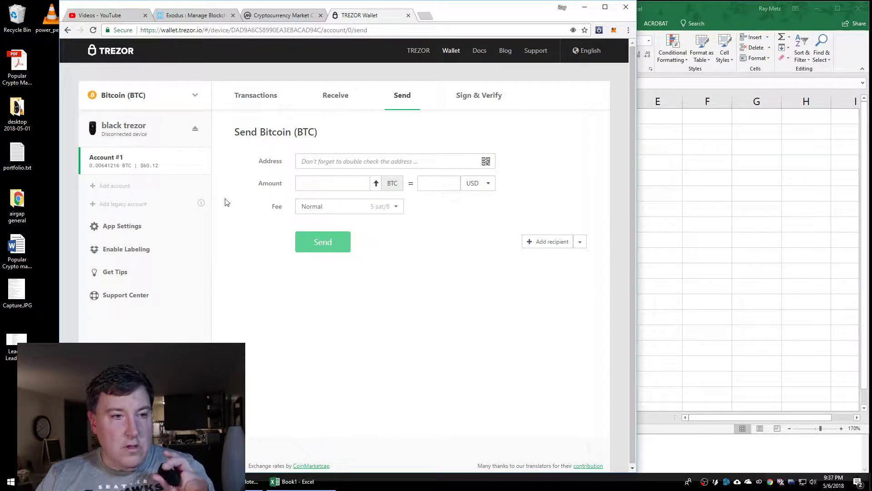
Reselect Bitcoin (BTC) from the coin list so the black trezor connects, then reopen Send
{"action": "left_click", "coordinate": [129, 135]}
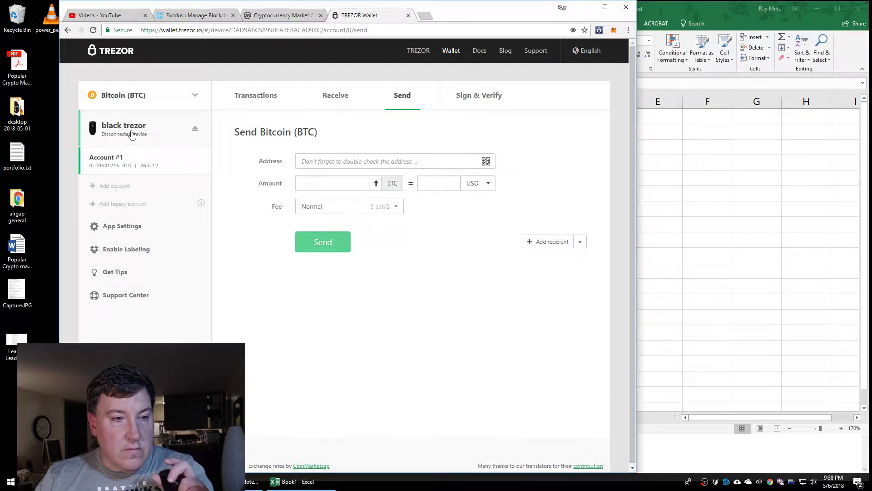
{"action": "left_click", "coordinate": [132, 97]}
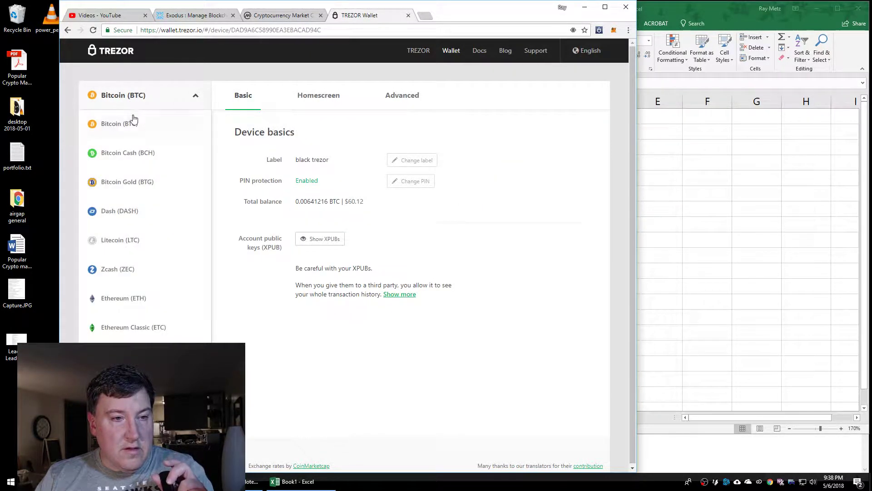
{"action": "left_click", "coordinate": [121, 127]}
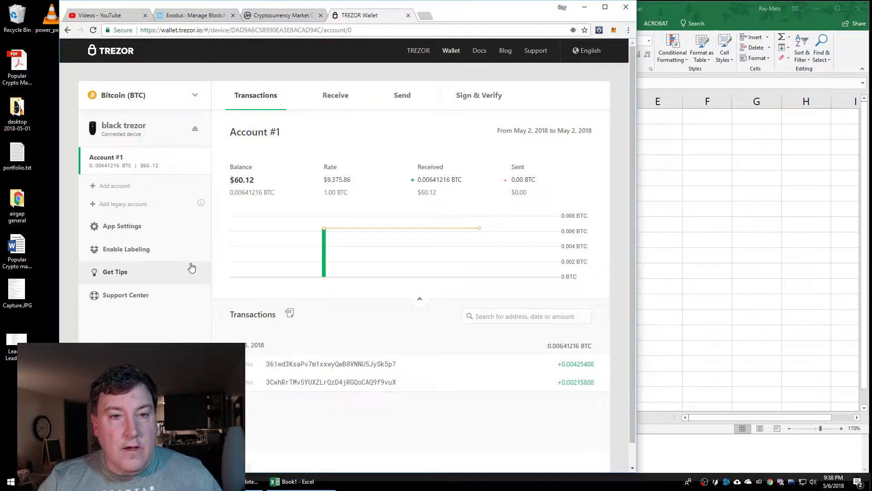
{"action": "left_click", "coordinate": [406, 103]}
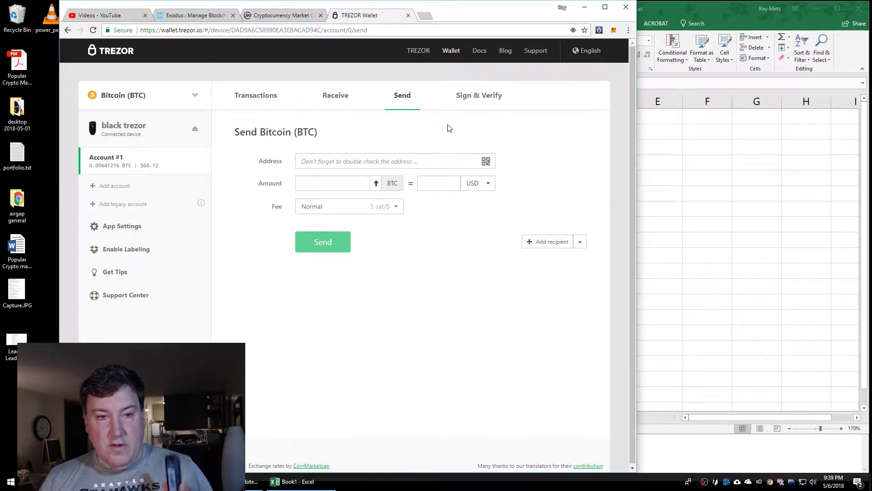
Allow camera access for the address QR scanner, then close the scan dialog
{"action": "left_click", "coordinate": [485, 162]}
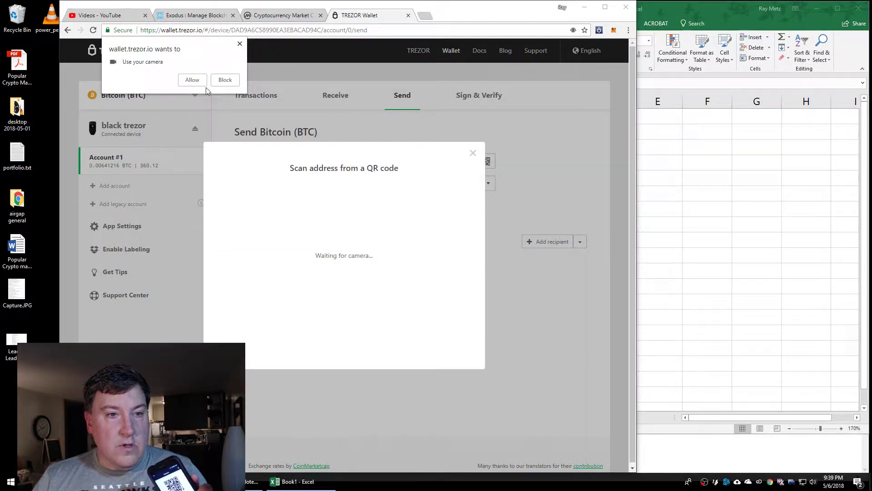
{"action": "left_click", "coordinate": [194, 81]}
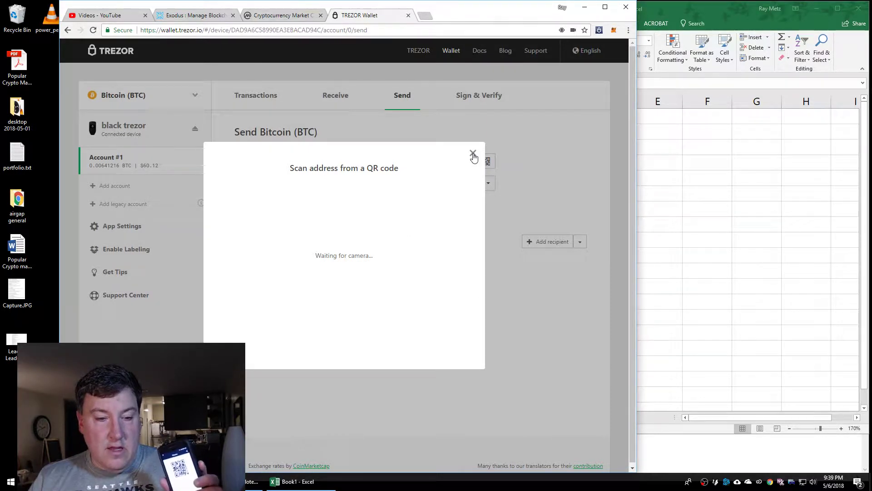
{"action": "left_click", "coordinate": [473, 155]}
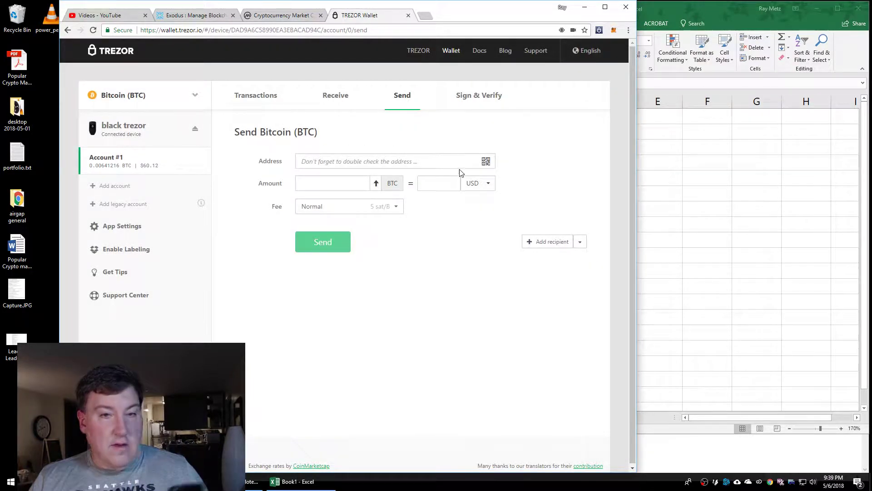
{"action": "key", "text": "alt+Tab"}
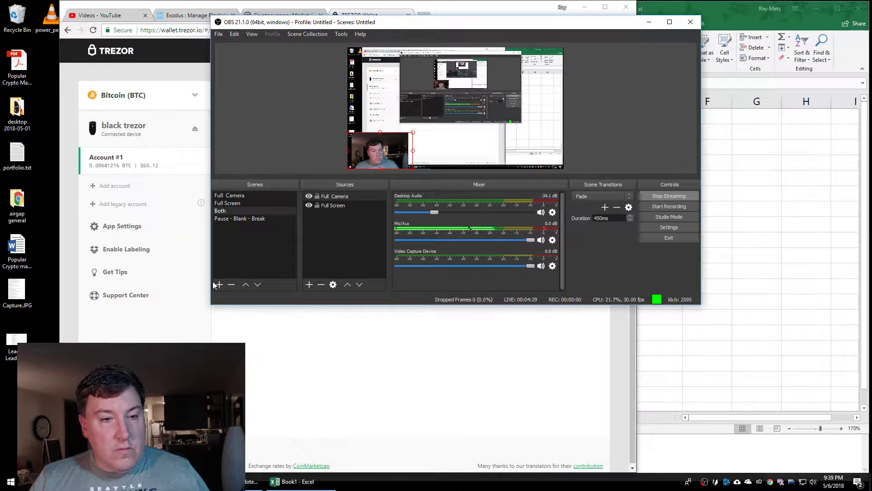
Switch OBS to the 'Pause - Blank - Break' scene and minimize the OBS window
{"action": "left_click", "coordinate": [239, 219]}
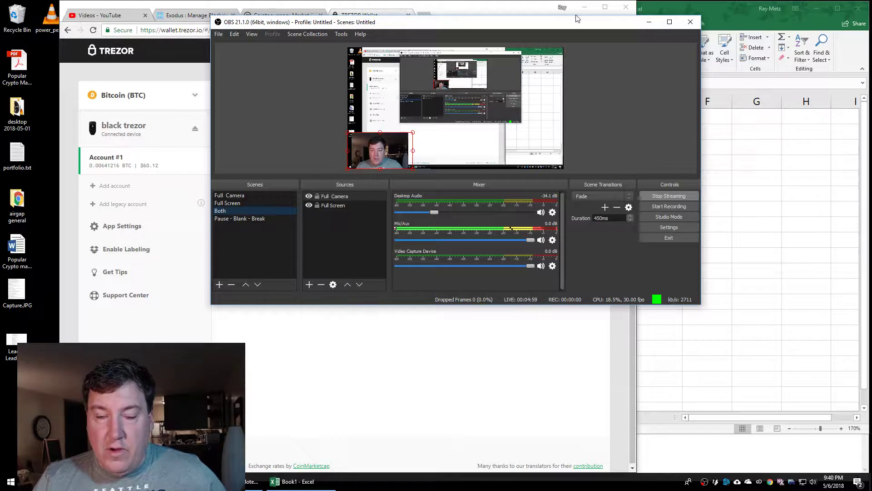
{"action": "left_click", "coordinate": [649, 25]}
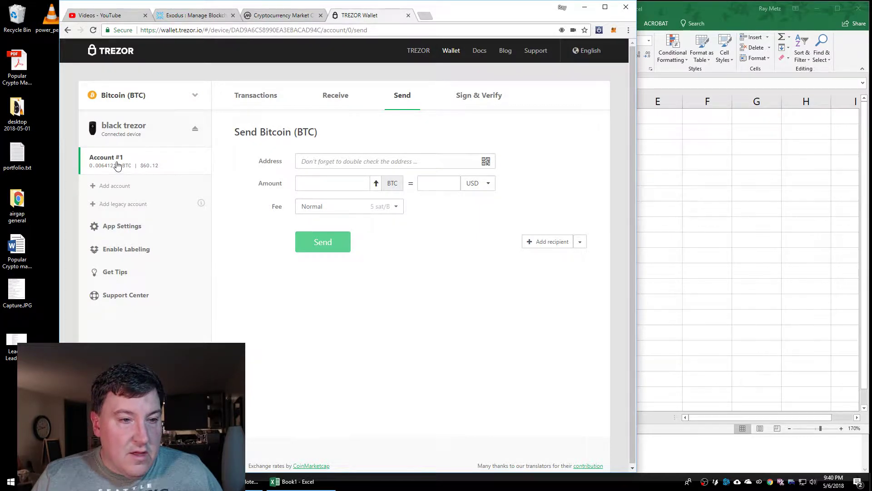
Select the BTC balance 0.00641216 on the Trezor account overview
{"action": "left_click", "coordinate": [336, 96]}
{"action": "left_click", "coordinate": [265, 96]}
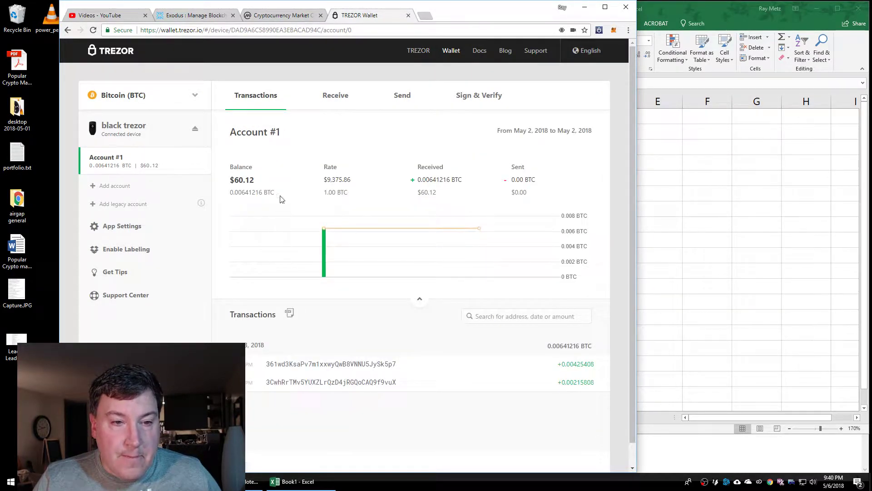
{"action": "left_click_drag", "start_coordinate": [231, 193], "coordinate": [263, 193]}
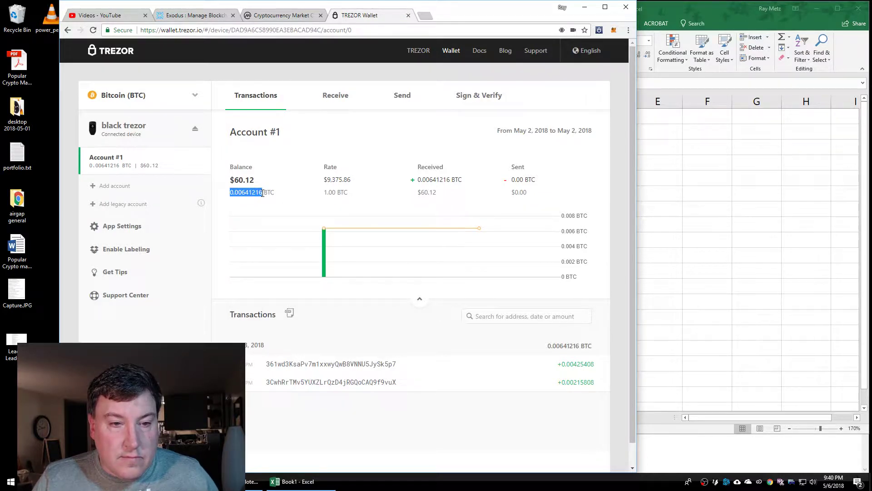
{"action": "left_click", "coordinate": [649, 186]}
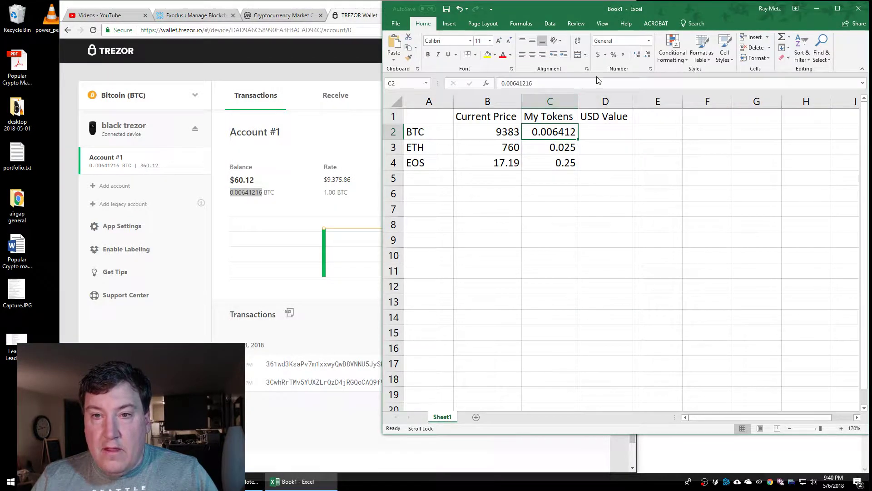
Display C2 as 0.00641216 by adding decimal places and widening column C, then start a D2 formula
{"action": "left_click", "coordinate": [646, 55]}
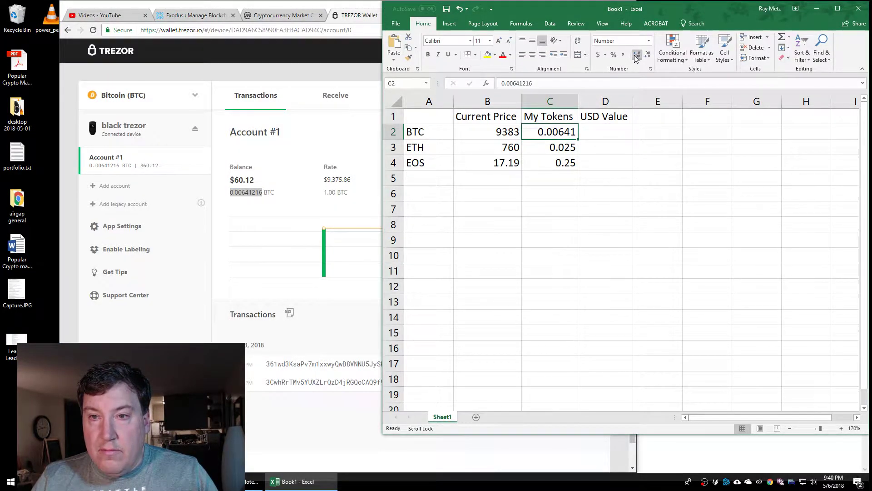
{"action": "left_click", "coordinate": [637, 56]}
{"action": "left_click", "coordinate": [637, 56]}
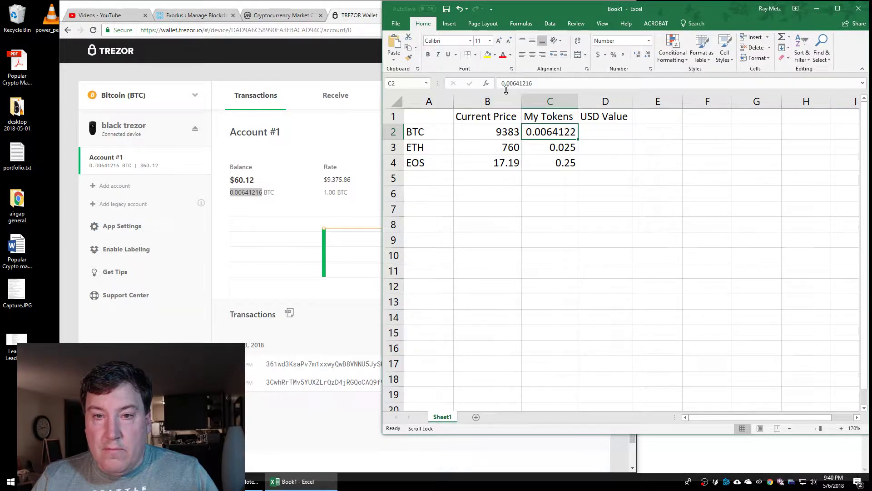
{"action": "left_click", "coordinate": [637, 55]}
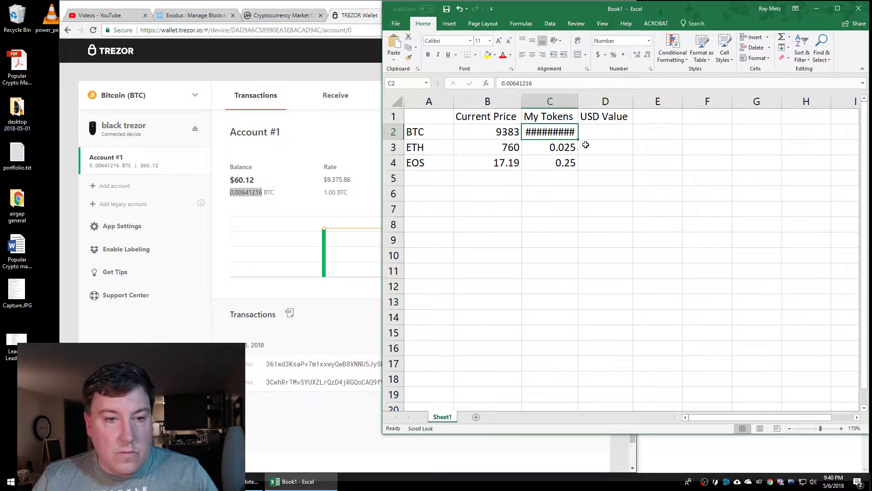
{"action": "left_click", "coordinate": [612, 206]}
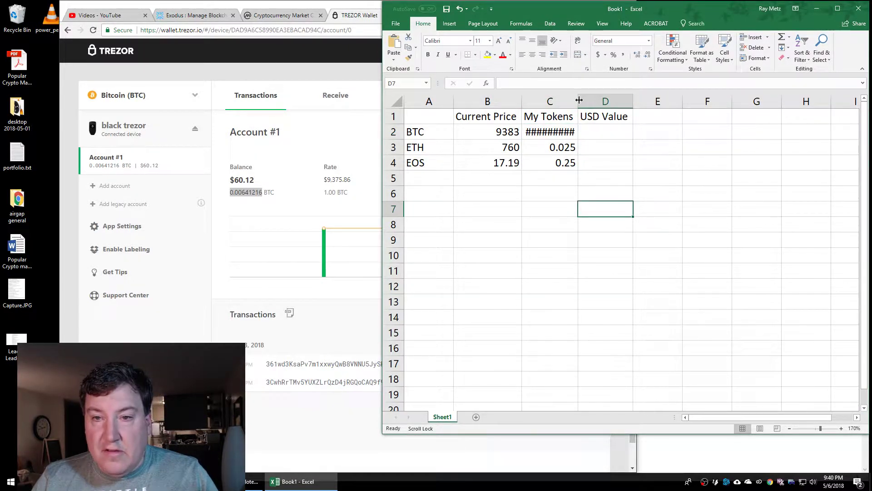
{"action": "left_click_drag", "start_coordinate": [579, 101], "coordinate": [598, 101]}
{"action": "left_click", "coordinate": [622, 131]}
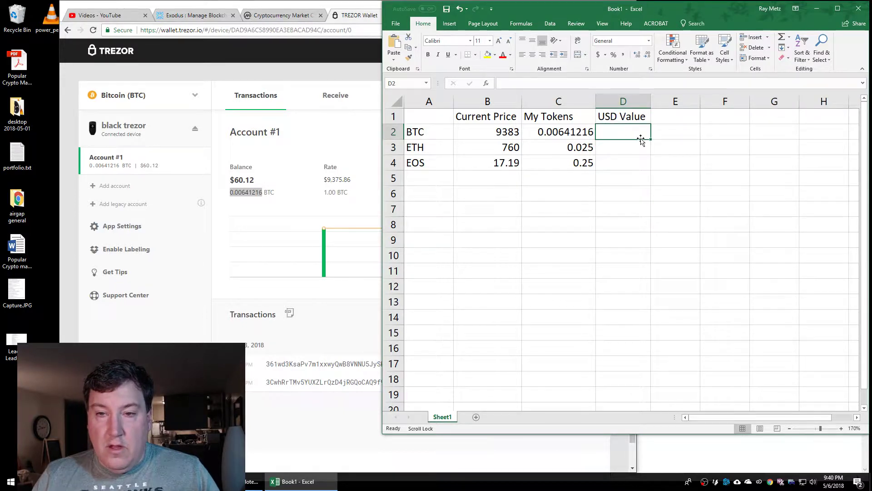
{"action": "type", "text": "="}
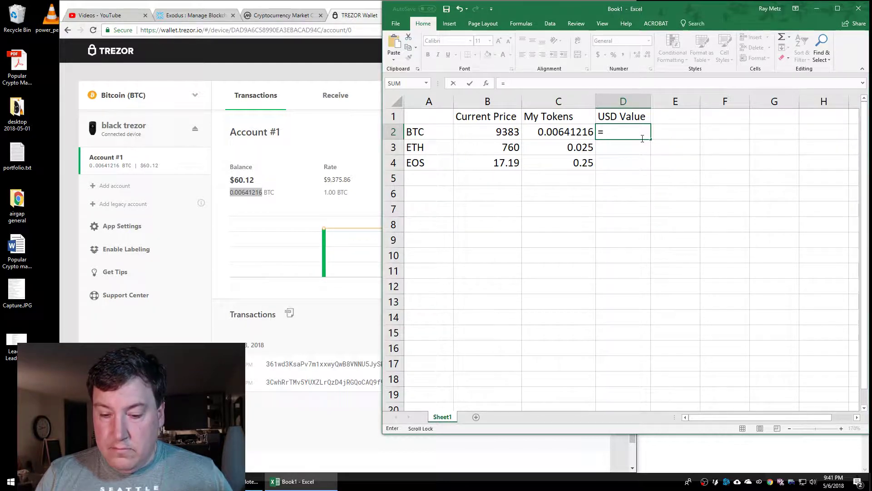
Enter =C2*B2 in D2 so BTC's USD Value reads 60.1653
{"action": "left_click", "coordinate": [563, 132]}
{"action": "type", "text": "*"}
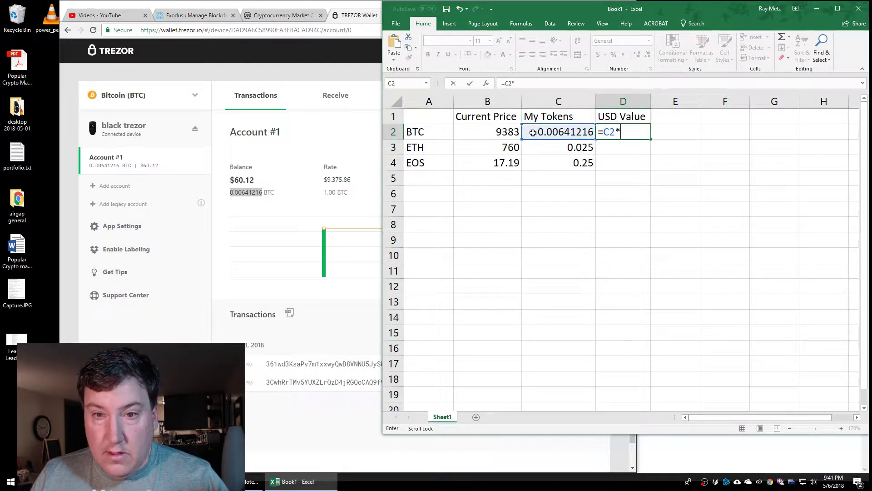
{"action": "left_click", "coordinate": [511, 134]}
{"action": "key", "text": "Return"}
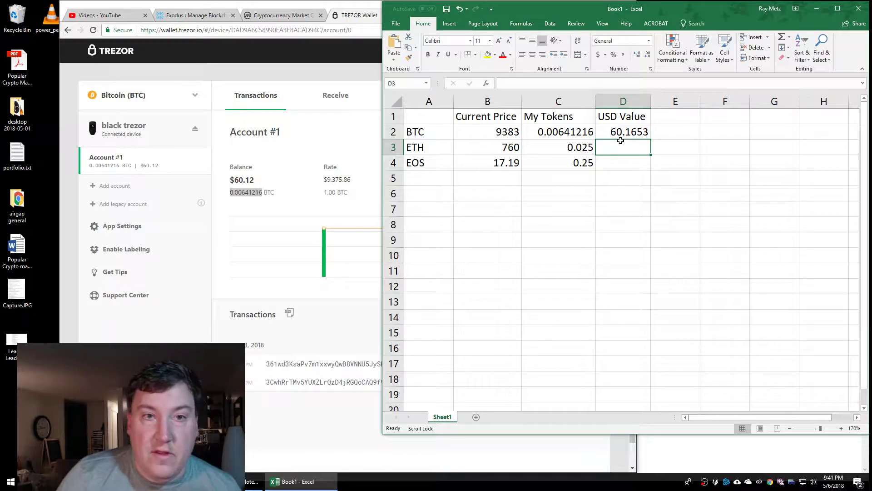
Open etherscan.io in a new Chrome tab
{"action": "left_click", "coordinate": [362, 18]}
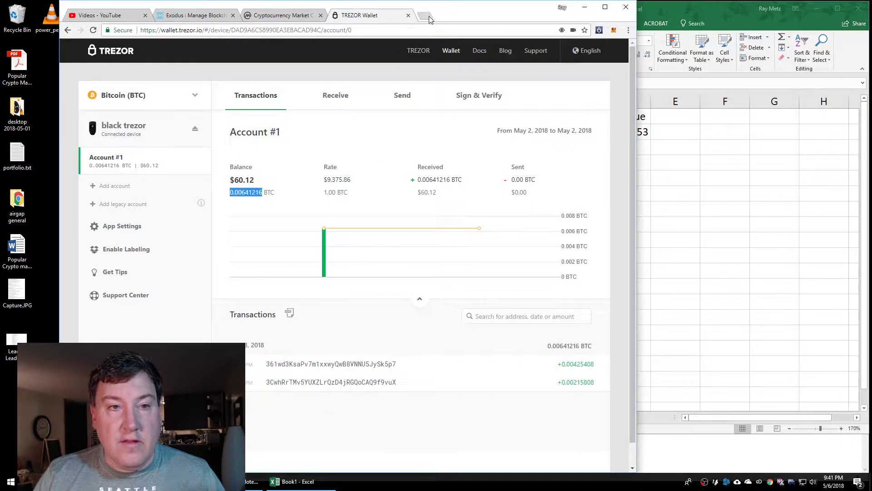
{"action": "left_click", "coordinate": [426, 17]}
{"action": "type", "text": "ethers"}
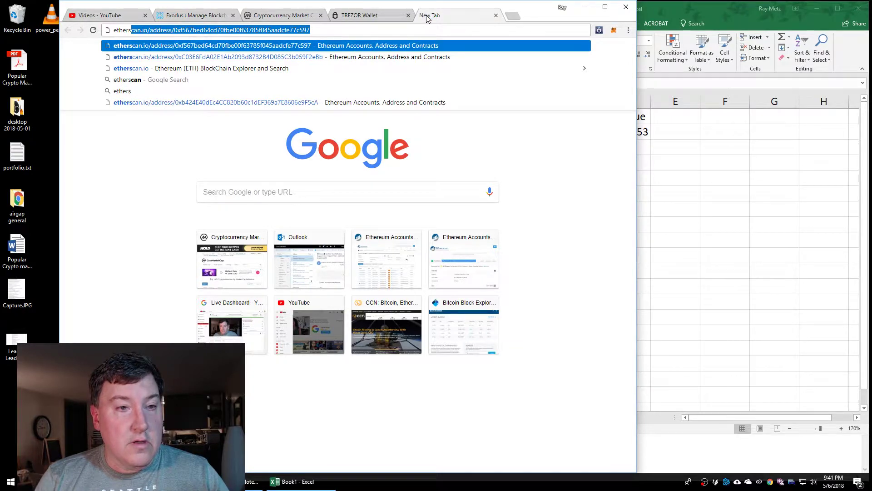
{"action": "key", "text": "Down"}
{"action": "key", "text": "Down"}
{"action": "key", "text": "Return"}
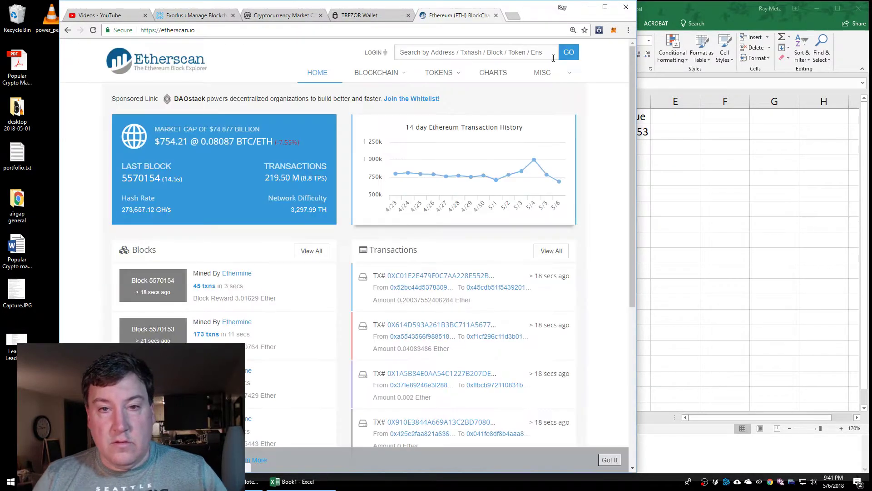
Look up the pasted wallet address and select its 0.017865706 Ether balance
{"action": "left_click", "coordinate": [488, 53]}
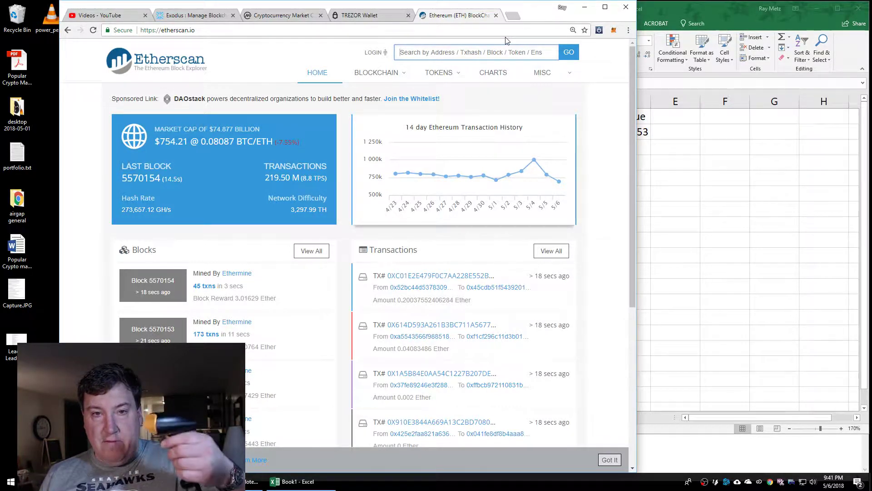
{"action": "key", "text": "ctrl+v"}
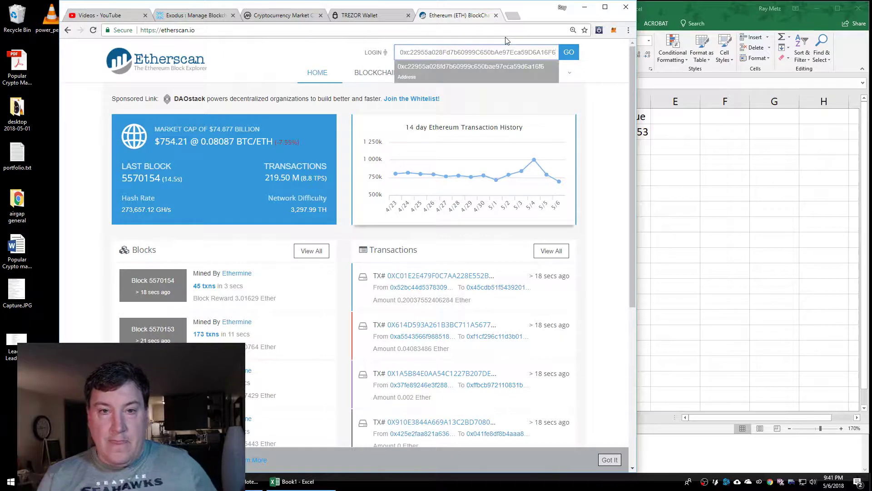
{"action": "key", "text": "Return"}
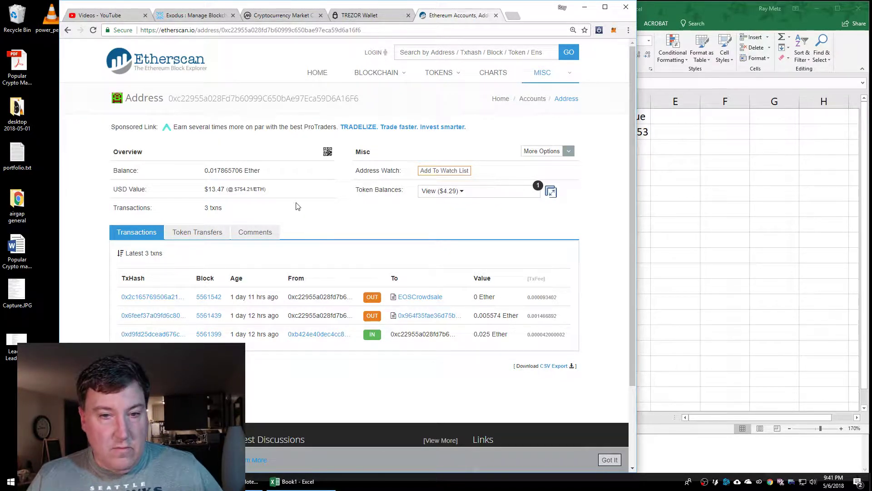
{"action": "left_click", "coordinate": [478, 190]}
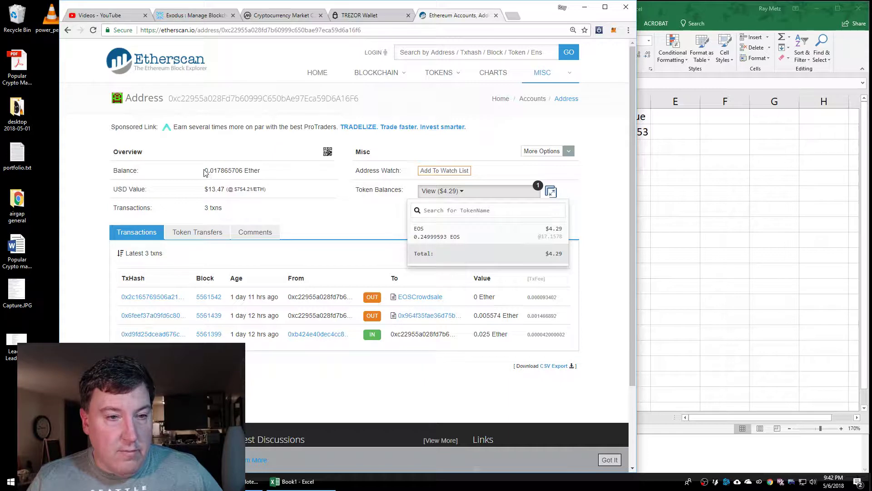
{"action": "left_click_drag", "start_coordinate": [205, 170], "coordinate": [244, 180]}
Replace the ETH amount 0.025 in C3 with the Etherscan Ether balance 0.017865706
{"action": "left_click", "coordinate": [715, 250]}
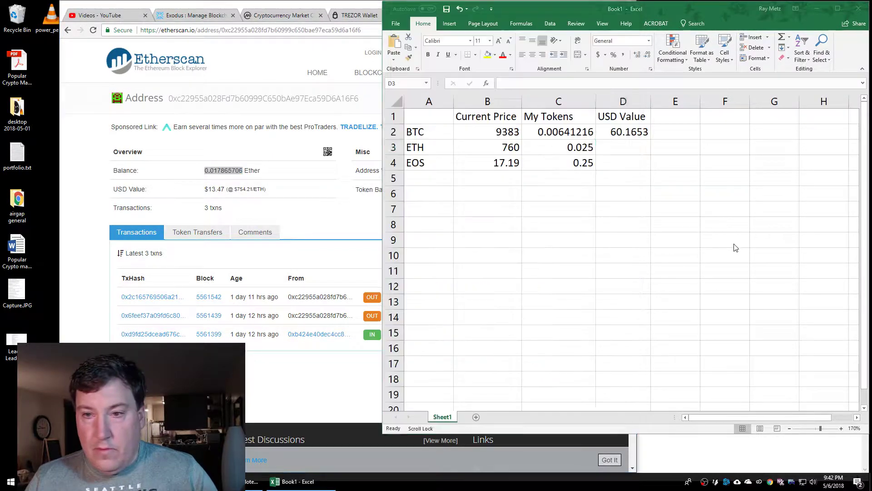
{"action": "left_click", "coordinate": [549, 146]}
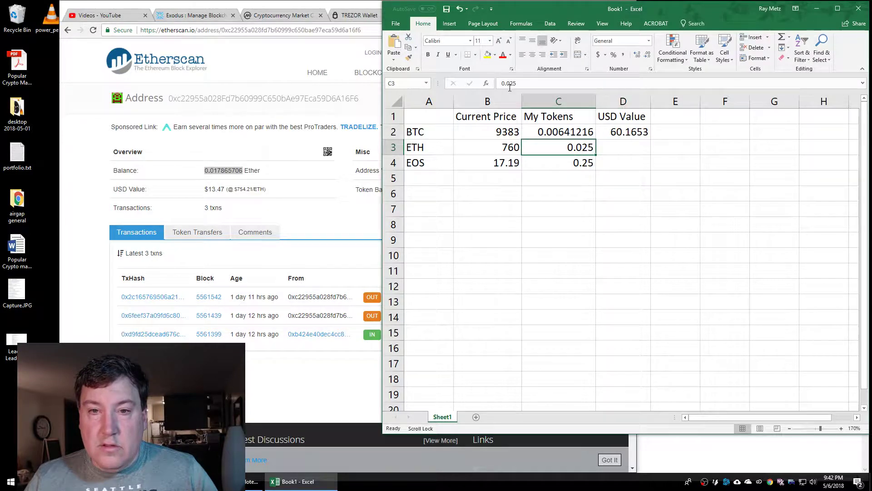
{"action": "left_click", "coordinate": [492, 82]}
{"action": "key", "text": "ctrl+a"}
{"action": "key", "text": "ctrl+v"}
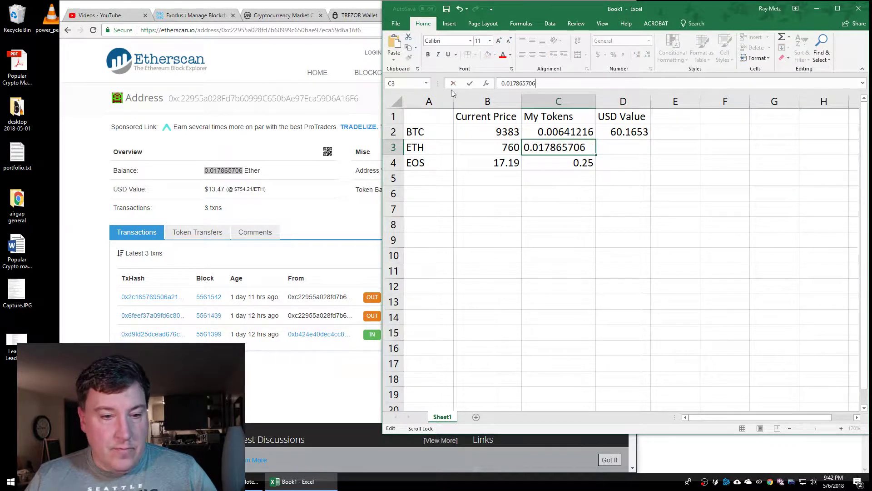
{"action": "left_click", "coordinate": [559, 162]}
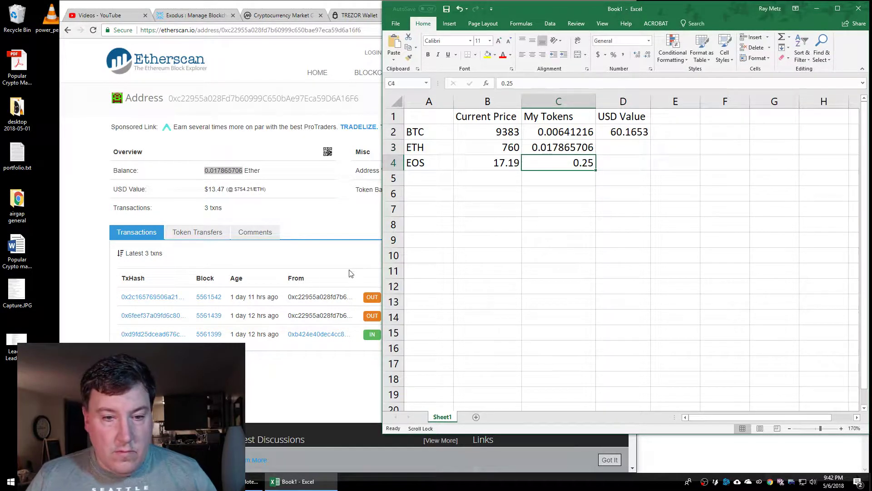
Copy the EOS token balance 0.249995928 from Etherscan into C4, then select C2:C4
{"action": "left_click", "coordinate": [349, 265]}
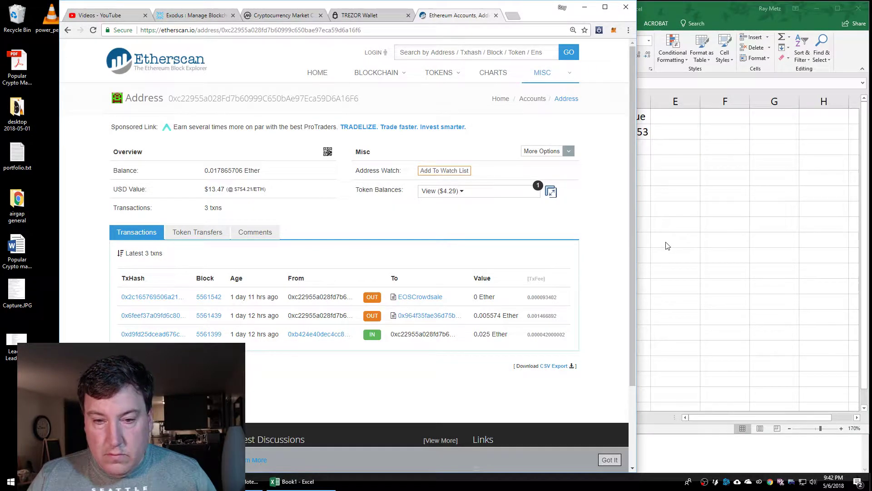
{"action": "key", "text": "alt+Tab"}
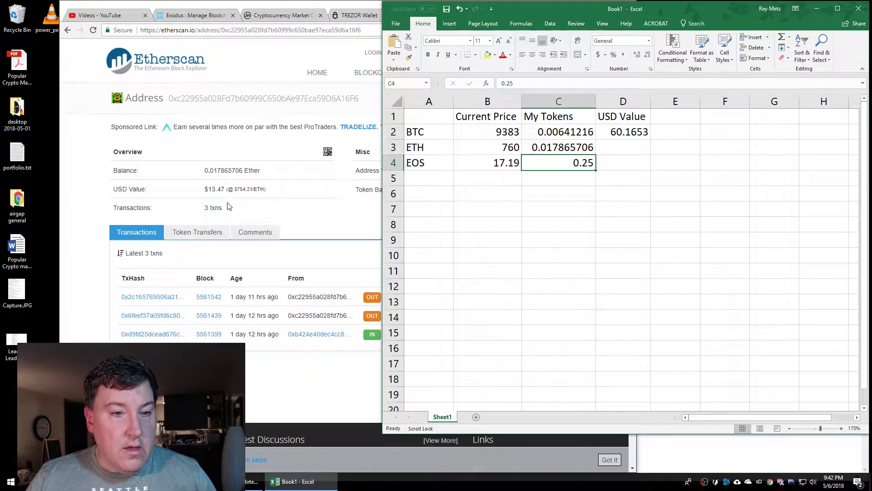
{"action": "left_click", "coordinate": [291, 203]}
{"action": "left_click", "coordinate": [476, 196]}
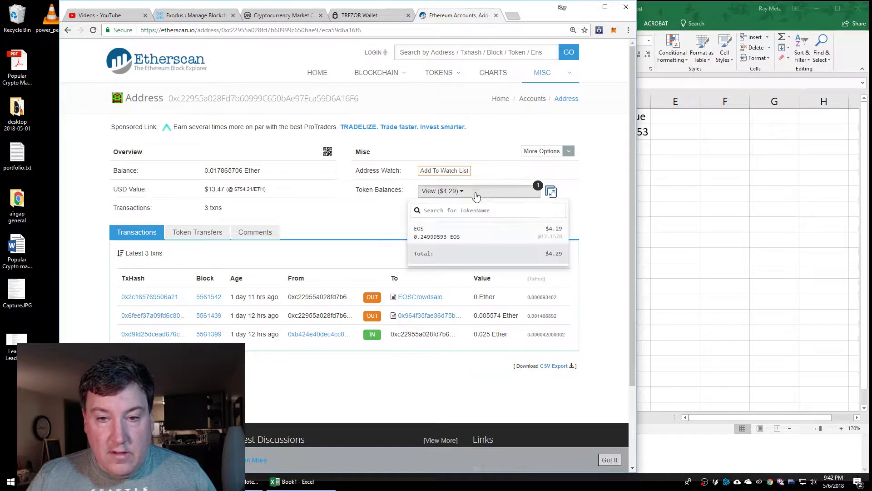
{"action": "left_click", "coordinate": [445, 236]}
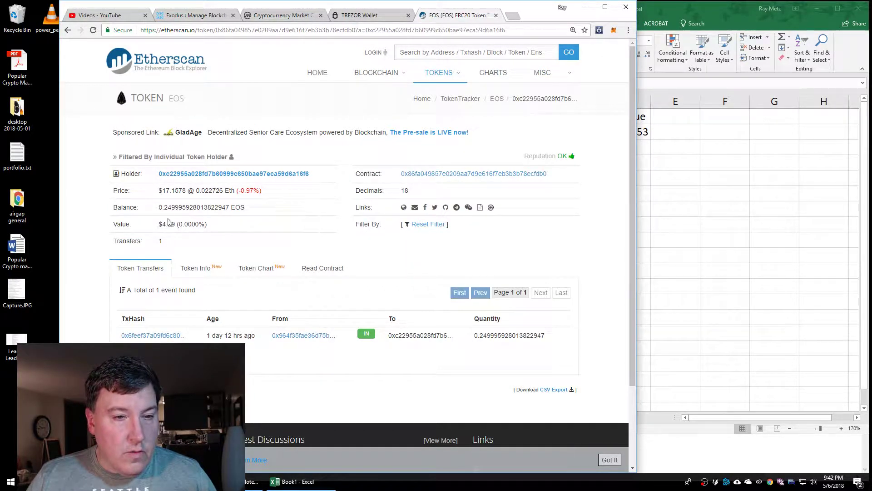
{"action": "left_click_drag", "start_coordinate": [159, 207], "coordinate": [233, 207]}
{"action": "key", "text": "ctrl+c"}
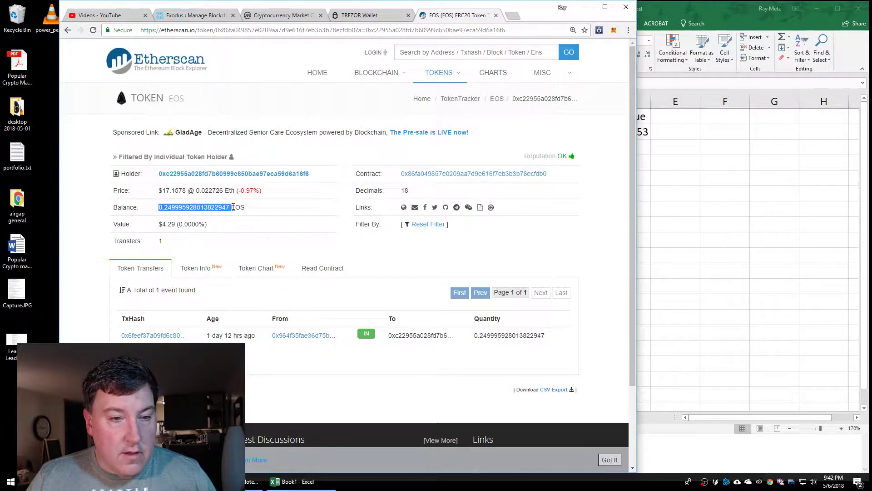
{"action": "left_click", "coordinate": [703, 259]}
{"action": "left_click", "coordinate": [575, 164]}
{"action": "key", "text": "ctrl+v"}
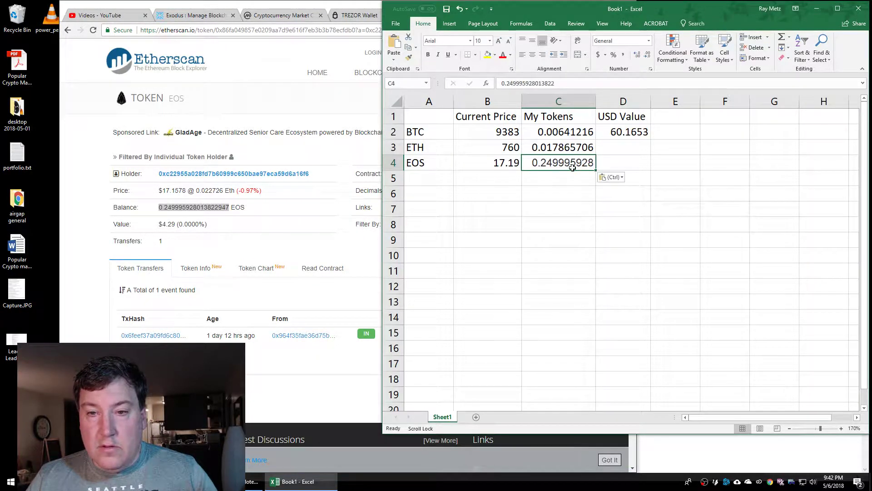
{"action": "key", "text": "Return"}
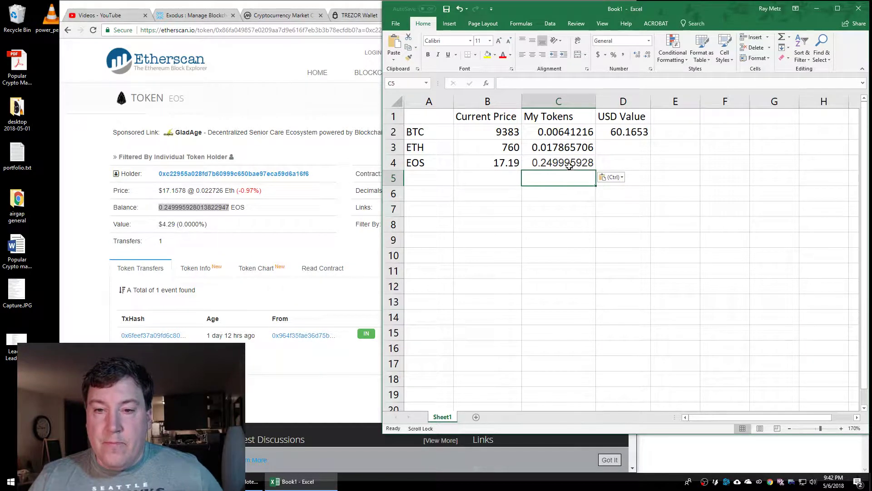
{"action": "left_click", "coordinate": [569, 133]}
{"action": "left_click_drag", "start_coordinate": [569, 133], "coordinate": [571, 164]}
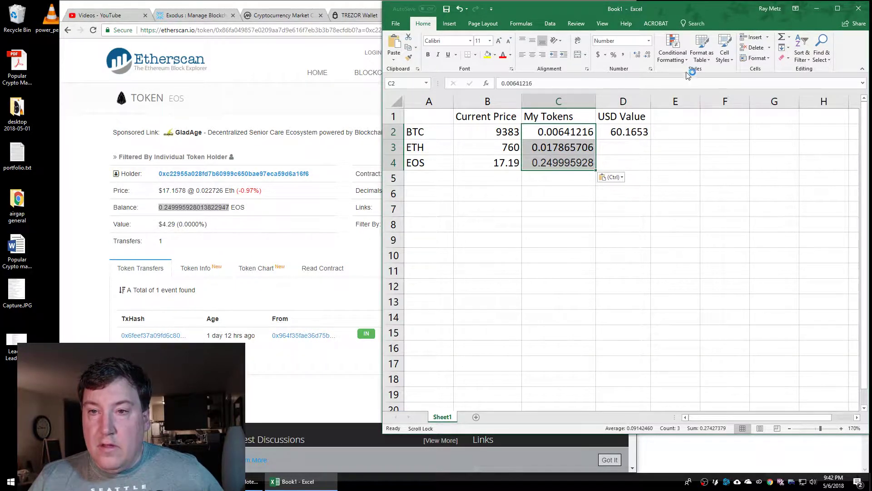
Give the token amounts a uniform number format showing one fewer decimal place
{"action": "left_click", "coordinate": [647, 55]}
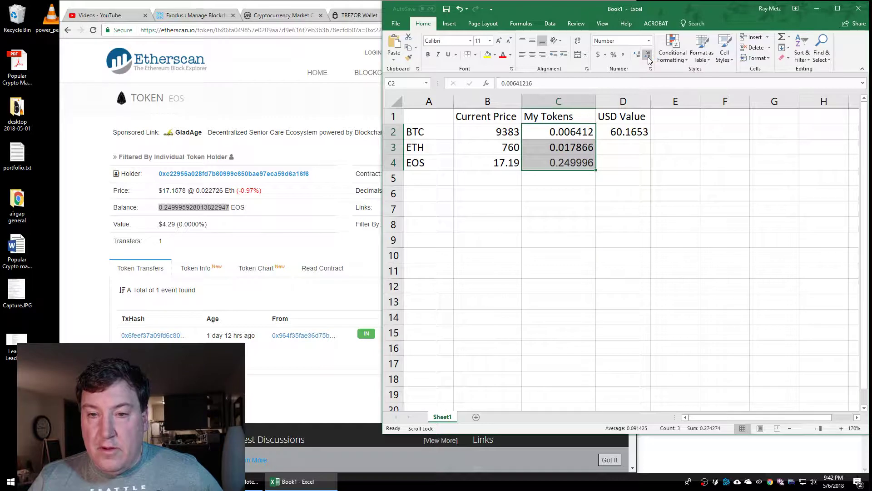
{"action": "left_click", "coordinate": [648, 56]}
{"action": "left_click", "coordinate": [607, 223]}
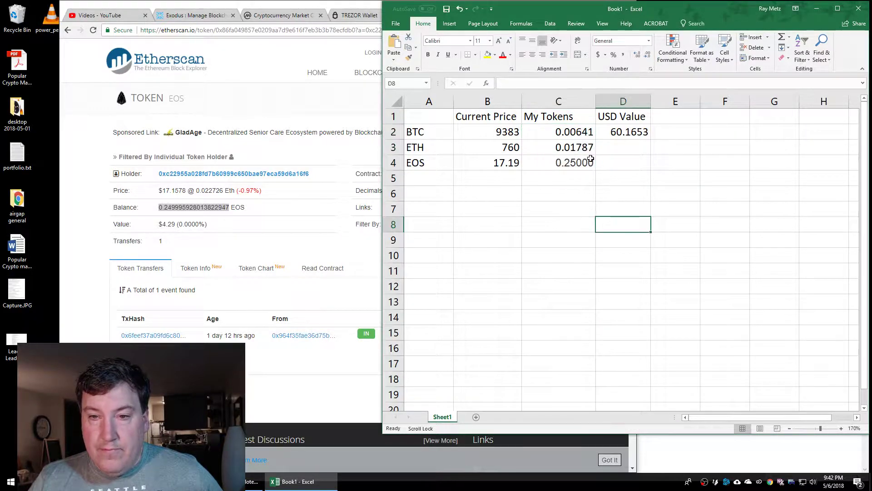
{"action": "left_click", "coordinate": [581, 133]}
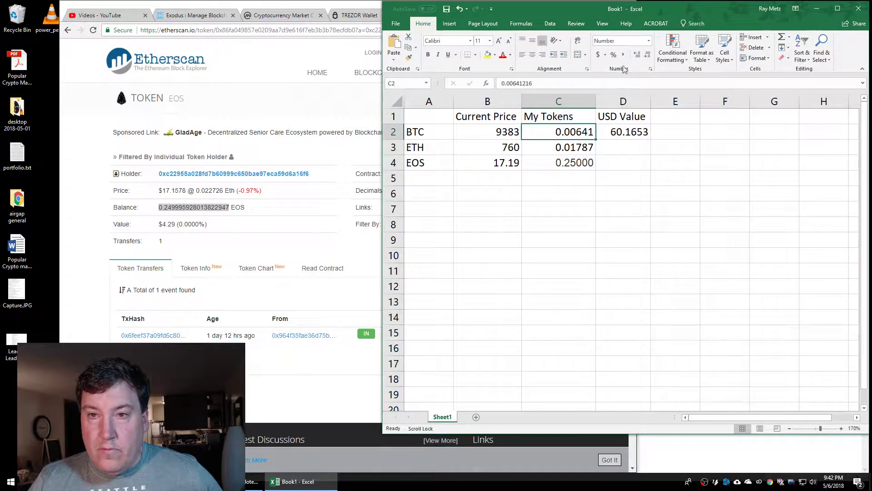
Fill the D2 USD Value formula down to ETH and EOS (13.57794, 4.29743)
{"action": "left_click", "coordinate": [631, 134]}
{"action": "left_click_drag", "start_coordinate": [652, 141], "coordinate": [616, 167]}
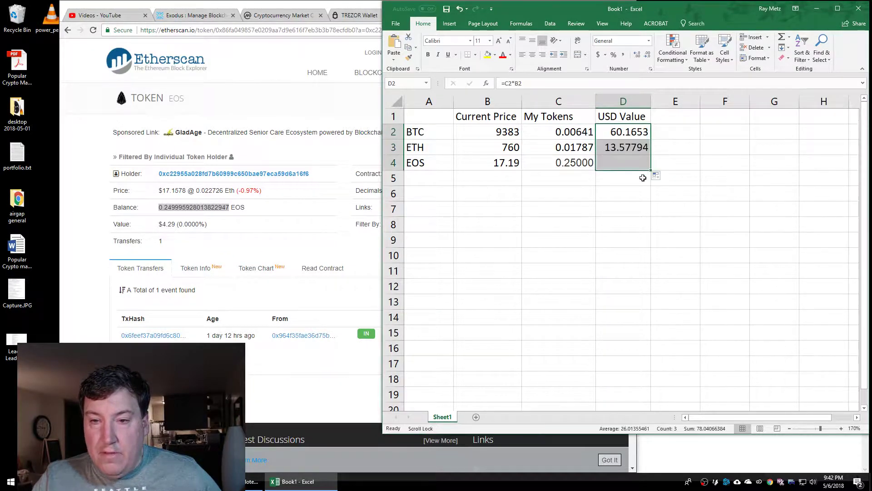
{"action": "left_click", "coordinate": [611, 197]}
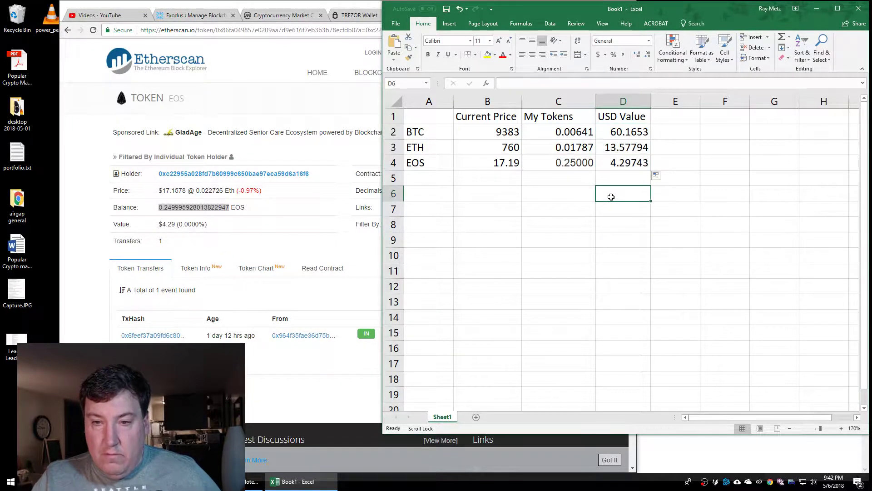
Enter the label Total in C6
{"action": "left_click", "coordinate": [578, 190]}
{"action": "type", "text": "Total"}
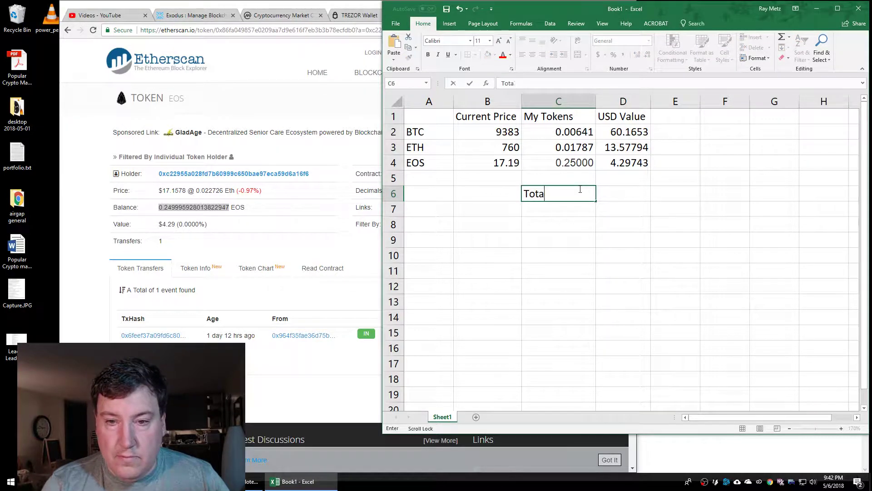
{"action": "key", "text": "Return"}
{"action": "scroll", "coordinate": [579, 188], "scroll_direction": "right", "scroll_amount": 1}
{"action": "scroll", "coordinate": [578, 189], "scroll_direction": "left", "scroll_amount": 2}
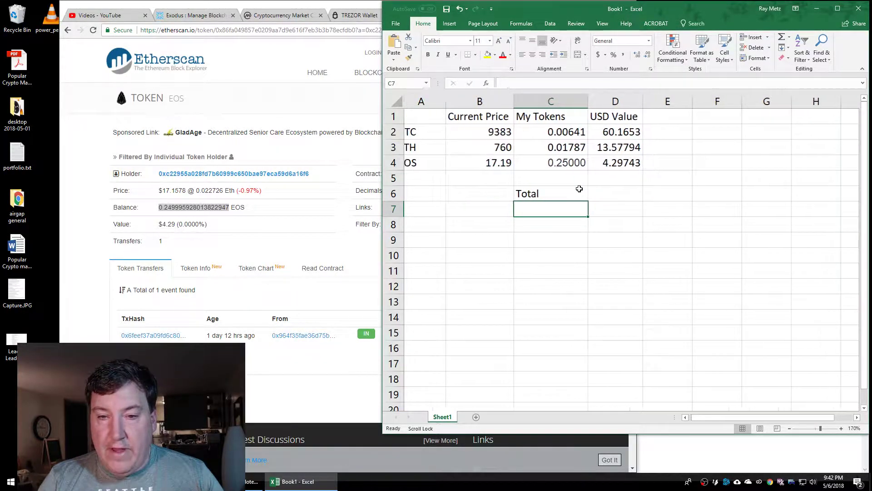
AutoSum the USD values into D6 for a 78.04066 total
{"action": "left_click", "coordinate": [620, 193]}
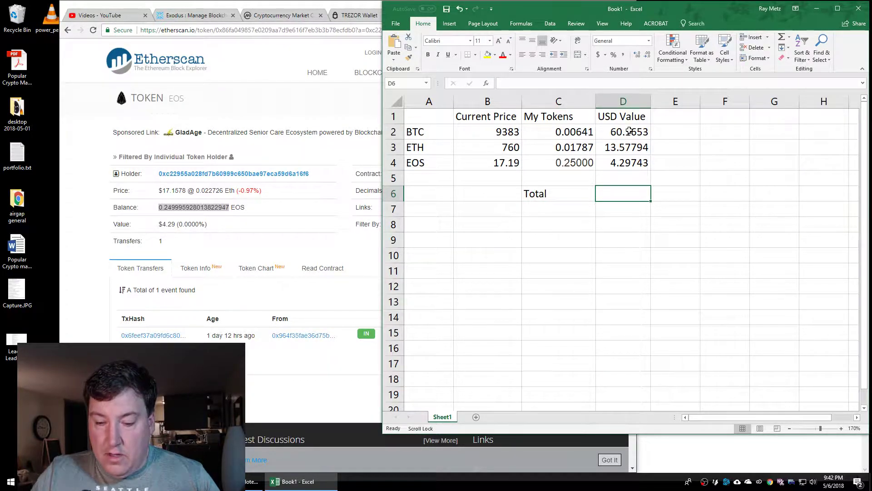
{"action": "left_click_drag", "start_coordinate": [629, 131], "coordinate": [619, 192]}
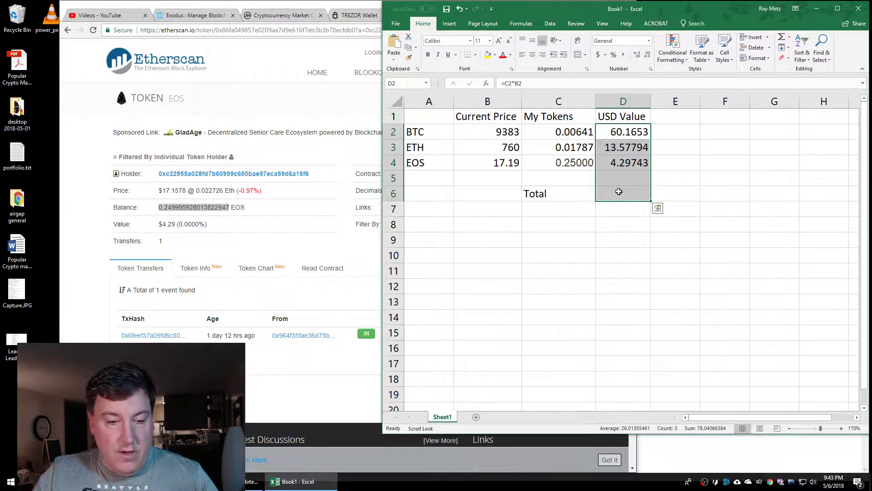
{"action": "key", "text": "alt+Tab"}
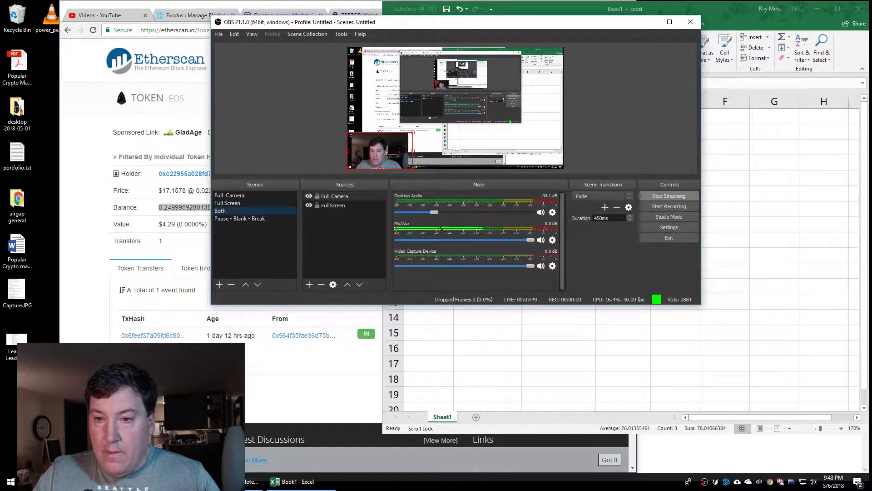
{"action": "left_click", "coordinate": [290, 481]}
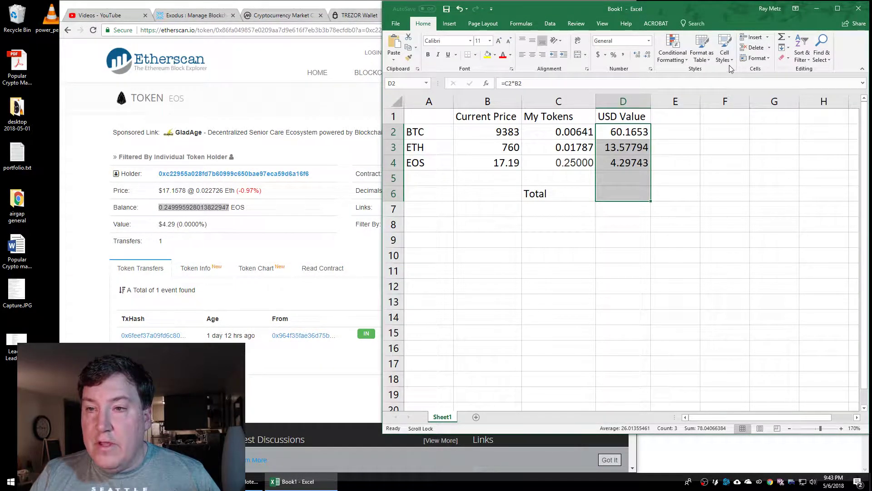
{"action": "left_click", "coordinate": [782, 40]}
{"action": "left_click", "coordinate": [604, 257]}
{"action": "key", "text": "Up"}
{"action": "key", "text": "Up"}
{"action": "key", "text": "Up"}
{"action": "key", "text": "Up"}
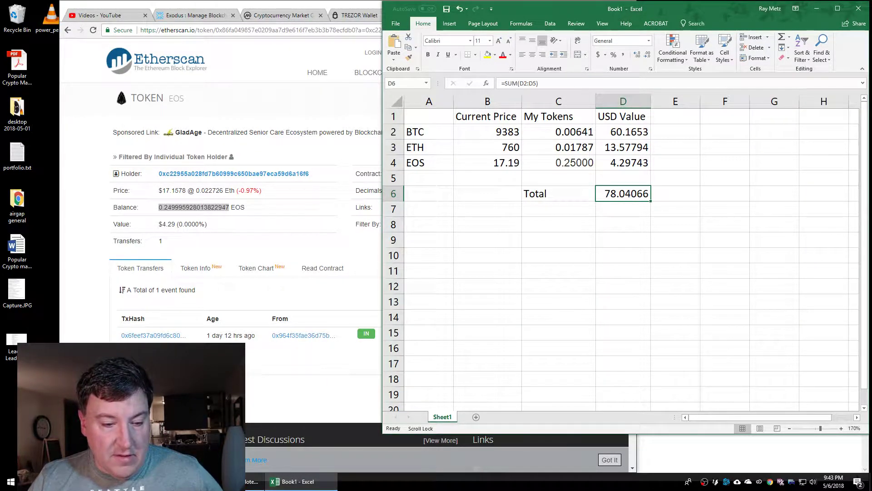
Check market caps on CoinMarketCap, then add the MktCap heading in E1
{"action": "left_click", "coordinate": [291, 16]}
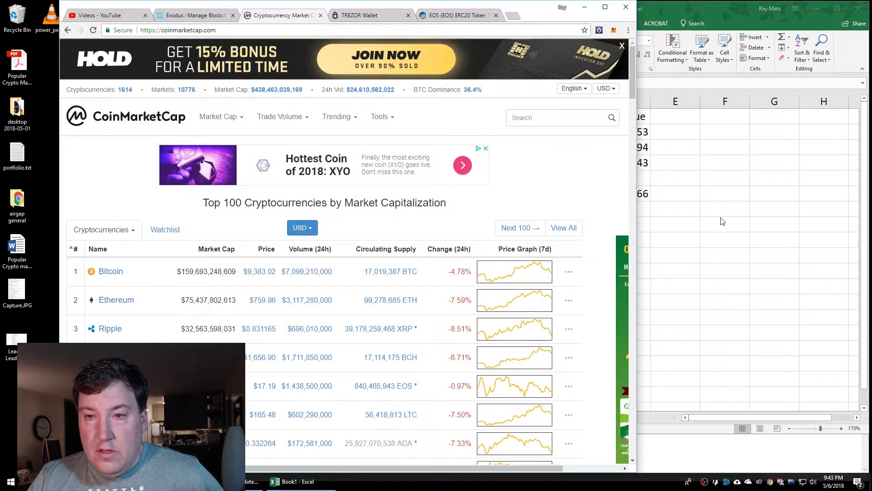
{"action": "key", "text": "alt+Tab"}
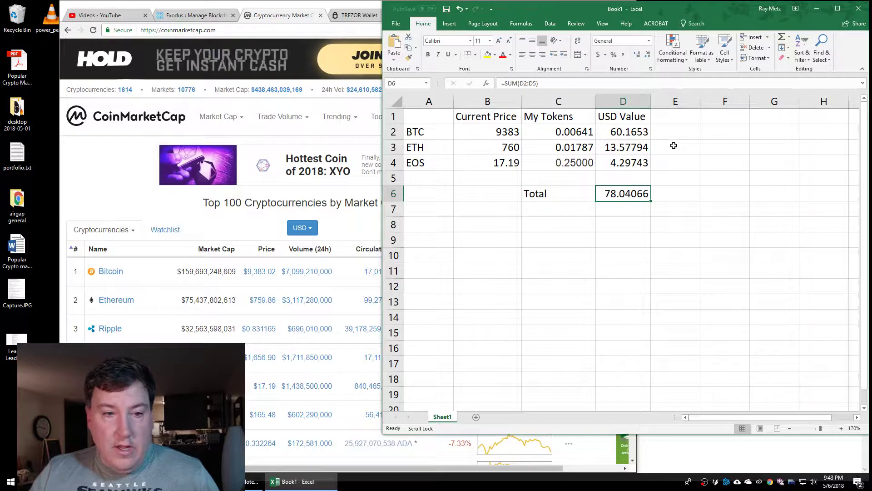
{"action": "left_click", "coordinate": [677, 117]}
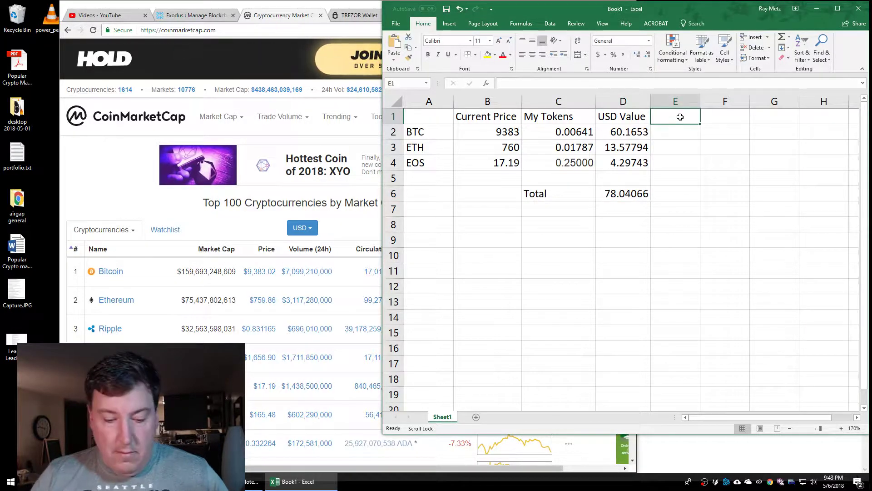
{"action": "type", "text": "MkltC"}
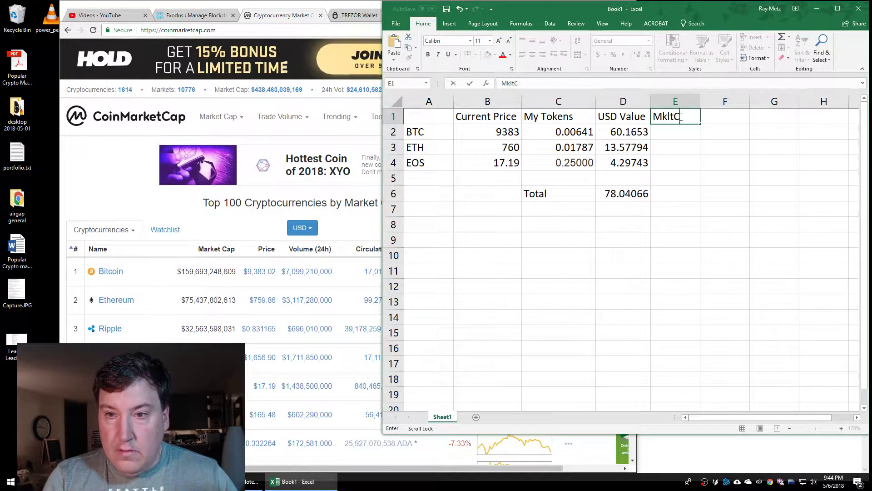
{"action": "key", "text": "BackSpace"}
{"action": "key", "text": "BackSpace"}
{"action": "type", "text": "tCap"}
{"action": "key", "text": "Return"}
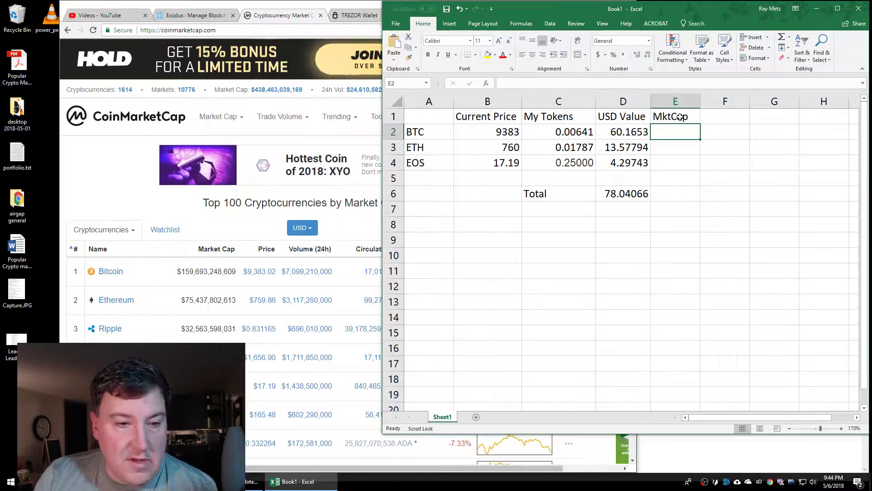
Enter market caps 160, 75 and 14 for BTC, ETH and EOS
{"action": "type", "text": "160"}
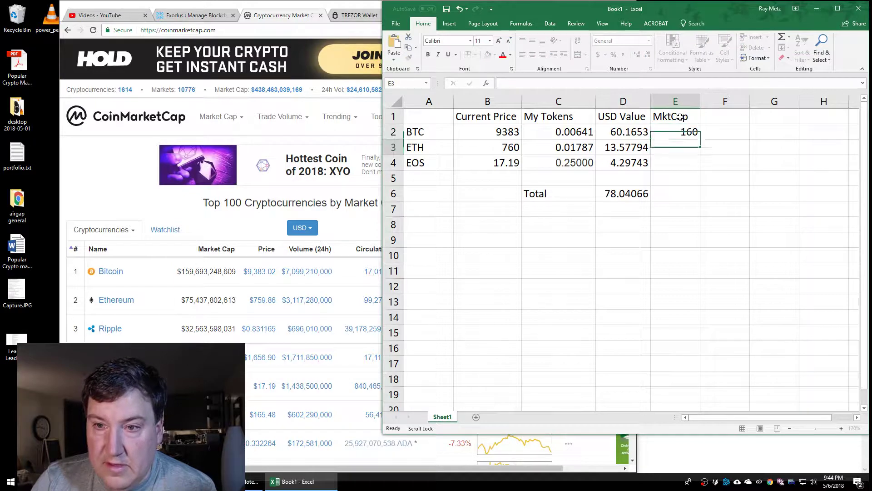
{"action": "key", "text": "Return"}
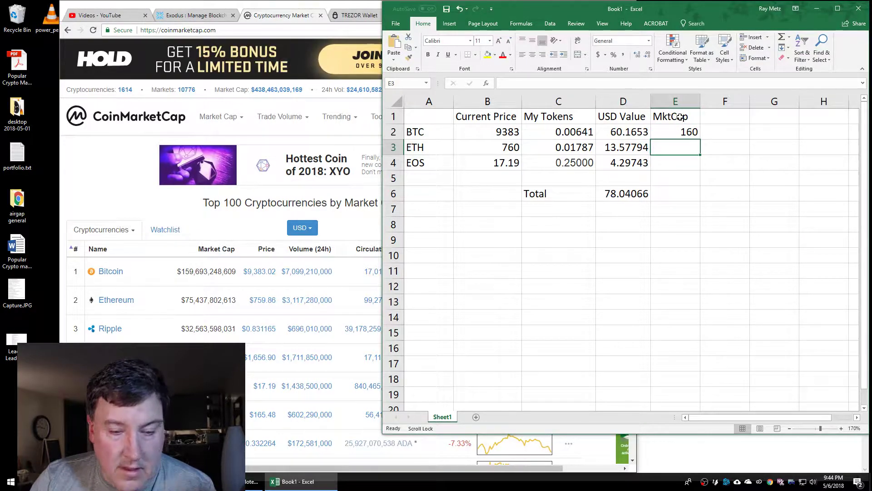
{"action": "type", "text": "75"}
{"action": "key", "text": "Return"}
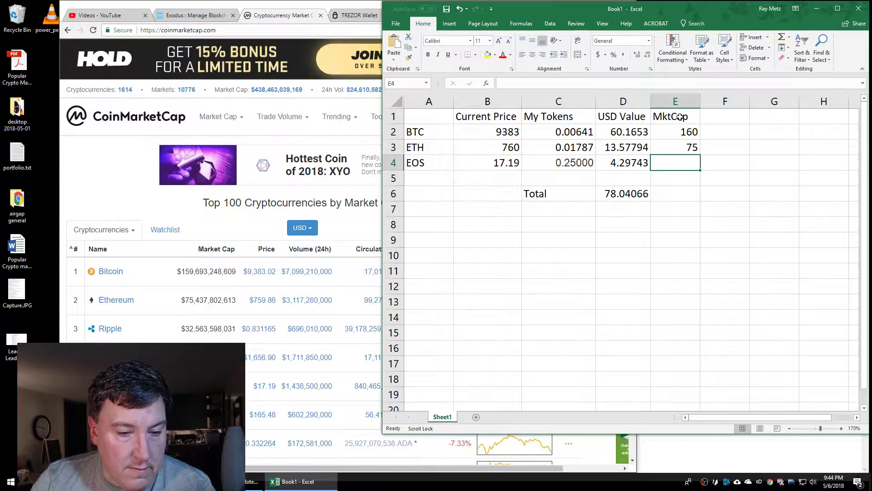
{"action": "type", "text": "14"}
{"action": "key", "text": "Return"}
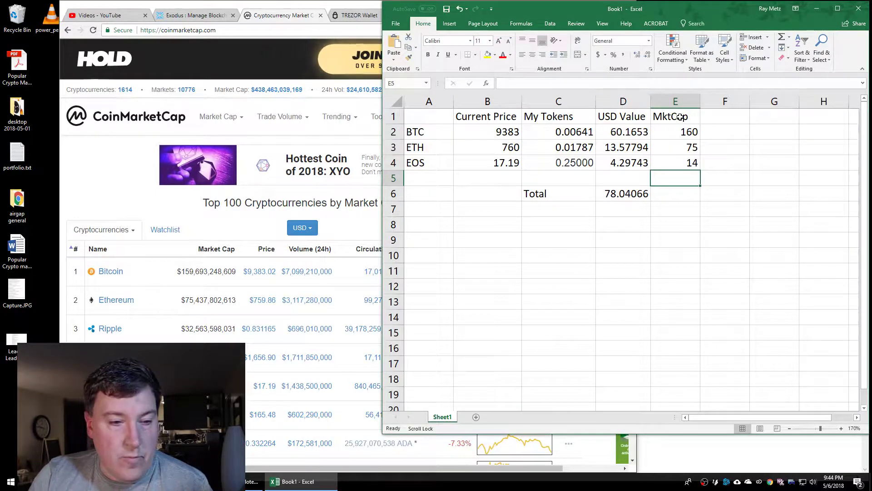
{"action": "scroll", "coordinate": [680, 117], "scroll_direction": "right", "scroll_amount": 1}
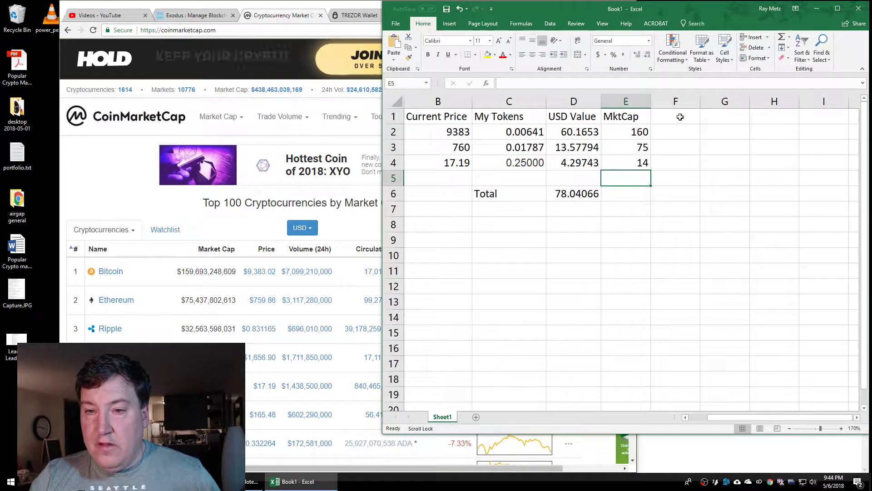
{"action": "scroll", "coordinate": [680, 117], "scroll_direction": "left", "scroll_amount": 1}
{"action": "scroll", "coordinate": [680, 117], "scroll_direction": "down", "scroll_amount": 1}
{"action": "scroll", "coordinate": [680, 117], "scroll_direction": "up", "scroll_amount": 1}
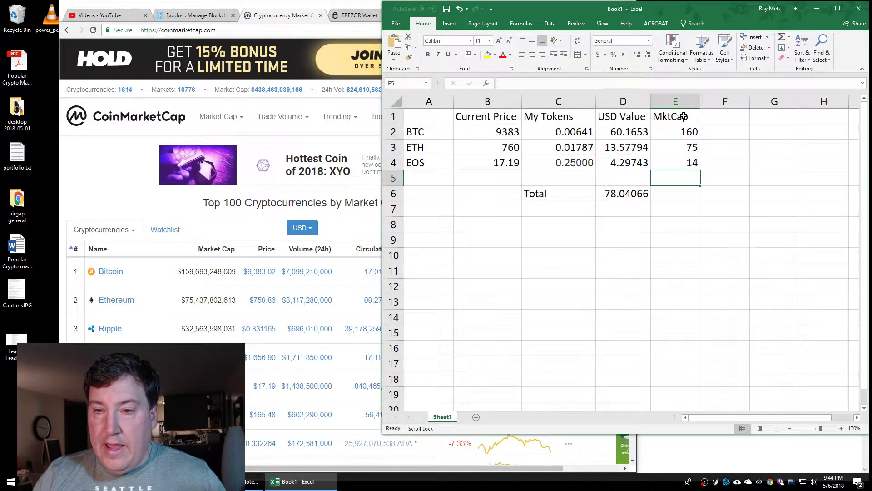
Copy D6's sum formula across into E6 for a 249 market-cap total
{"action": "left_click", "coordinate": [680, 195]}
{"action": "left_click", "coordinate": [638, 193]}
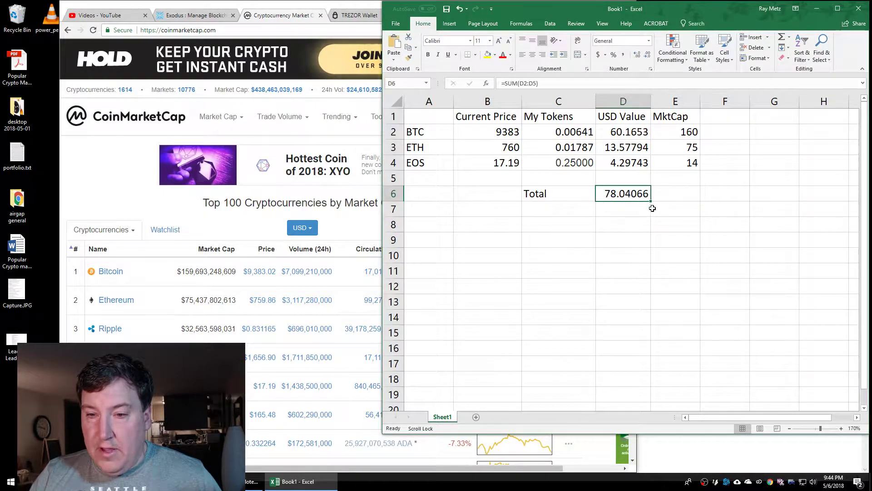
{"action": "left_click_drag", "start_coordinate": [651, 201], "coordinate": [684, 198]}
{"action": "left_click", "coordinate": [684, 222]}
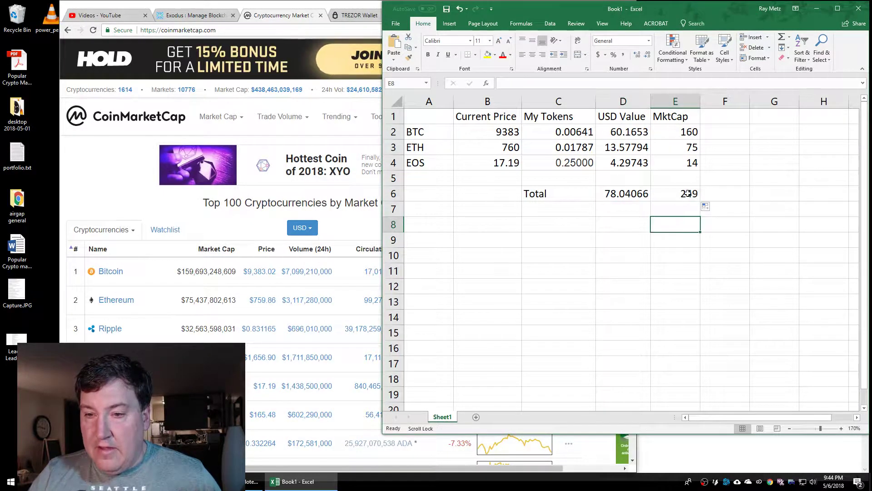
{"action": "left_click", "coordinate": [688, 193]}
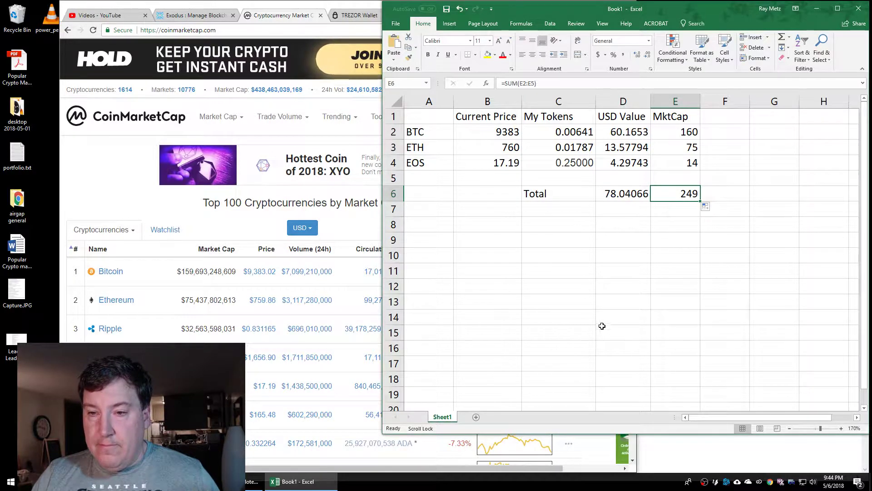
Add the %MktCap heading in F1
{"action": "left_click", "coordinate": [722, 132]}
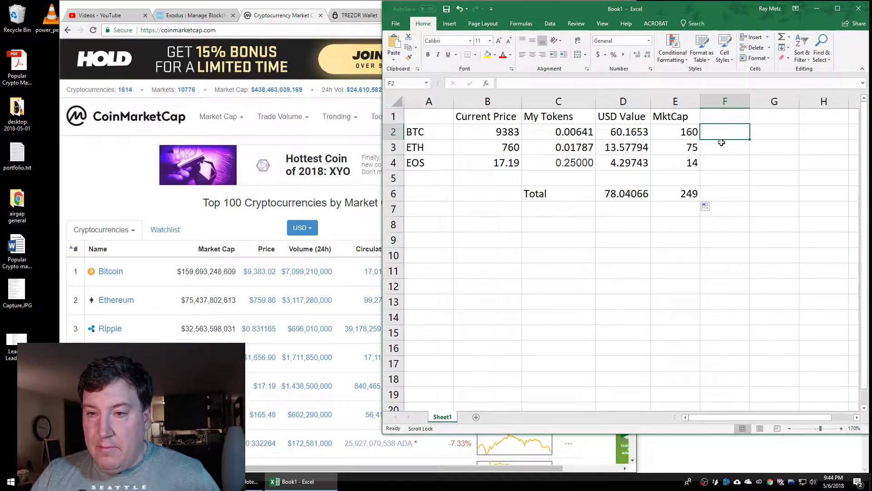
{"action": "left_click", "coordinate": [724, 117]}
{"action": "type", "text": "%"}
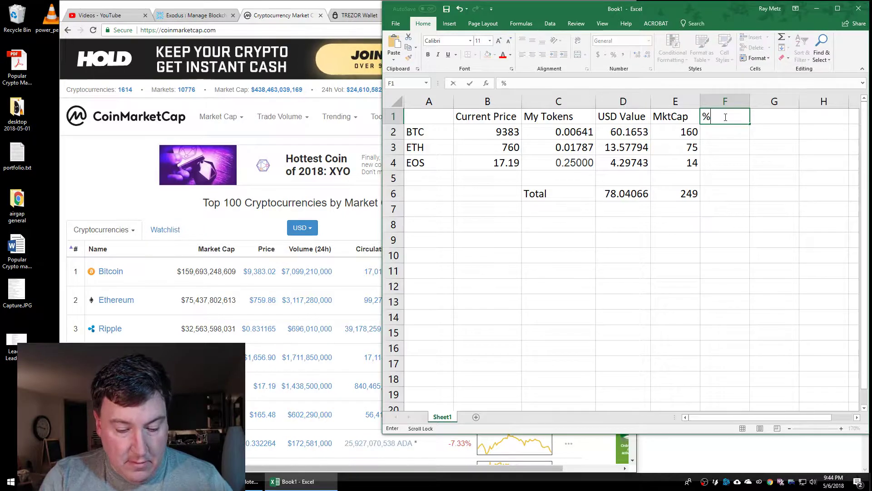
{"action": "type", "text": "MaktCap"}
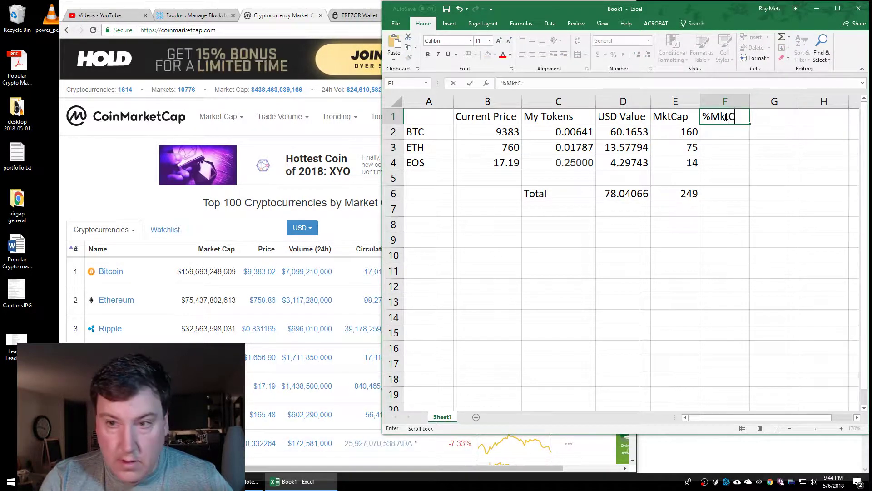
{"action": "key", "text": "Return"}
Enter =E2/E$6 in F2 for BTC's share of the market-cap total
{"action": "type", "text": "="}
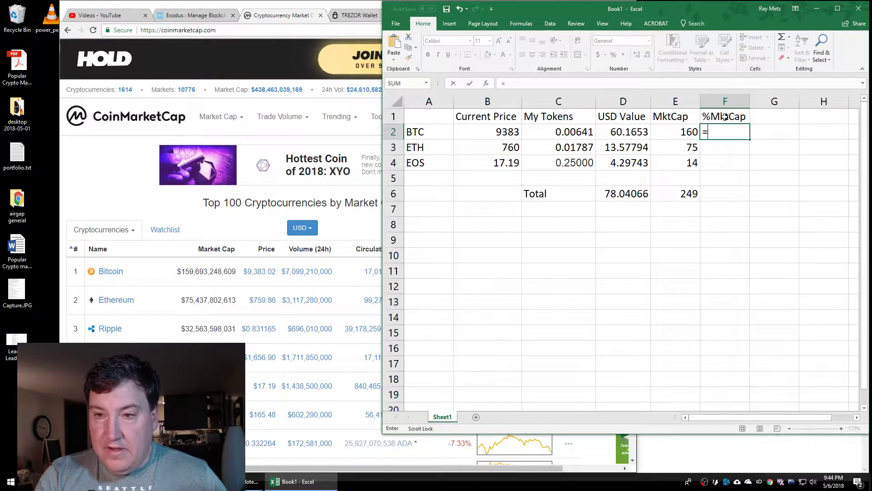
{"action": "left_click", "coordinate": [694, 130]}
{"action": "type", "text": "/"}
{"action": "left_click", "coordinate": [682, 194]}
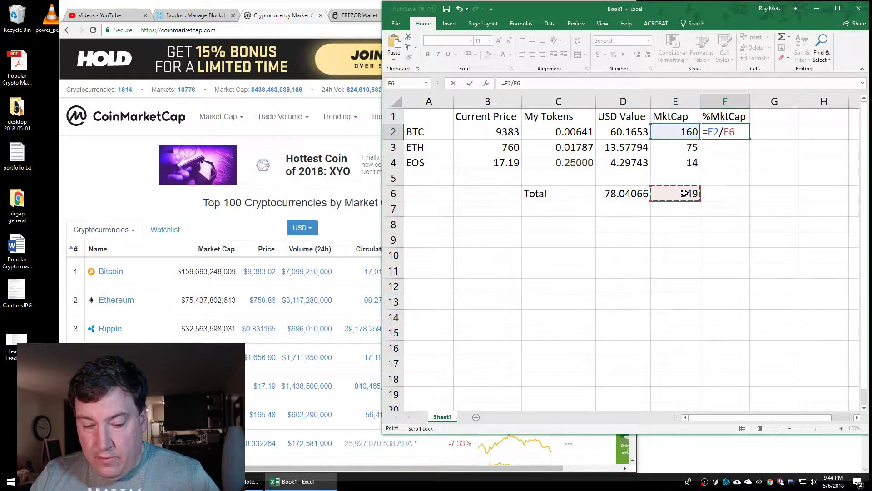
{"action": "key", "text": "Return"}
{"action": "left_click", "coordinate": [730, 131]}
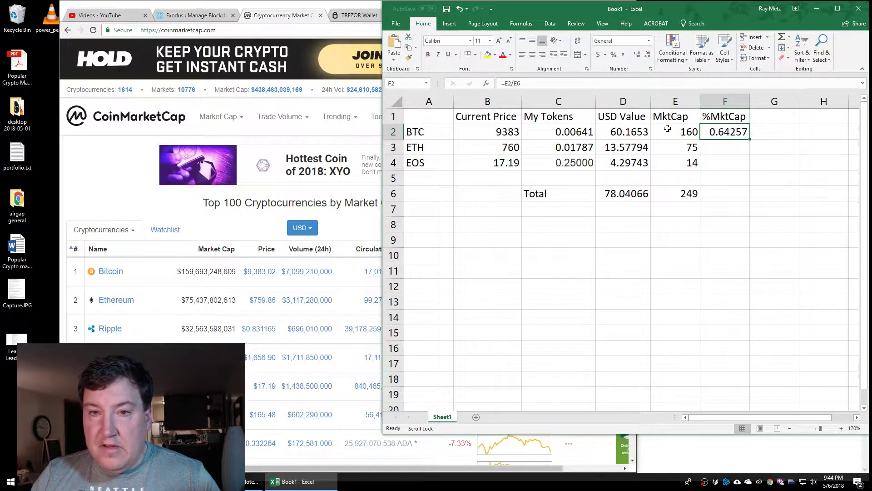
{"action": "left_click", "coordinate": [517, 83]}
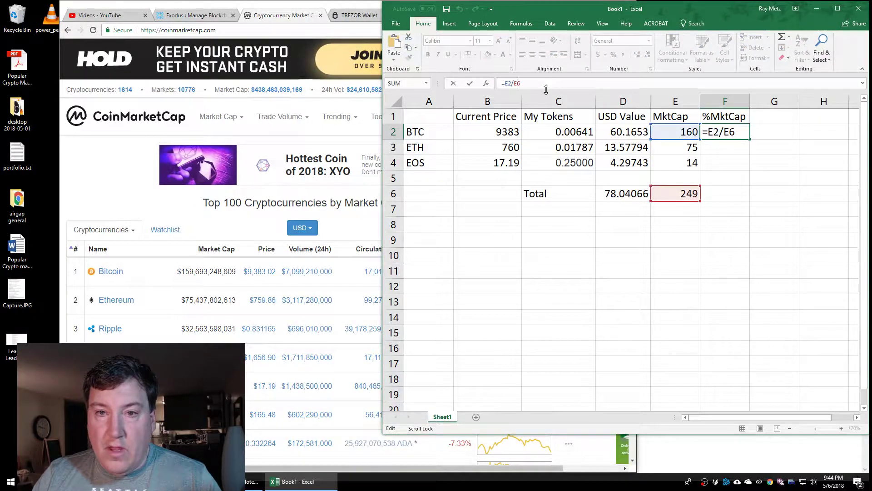
{"action": "key", "text": "Return"}
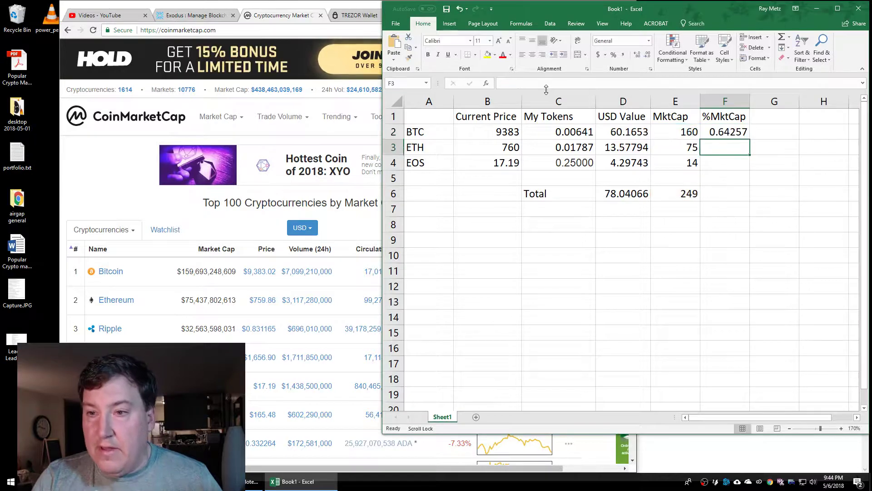
Fill the share formula down to F4 and check the ETH and EOS results
{"action": "left_click", "coordinate": [726, 132]}
{"action": "left_click_drag", "start_coordinate": [751, 142], "coordinate": [746, 167]}
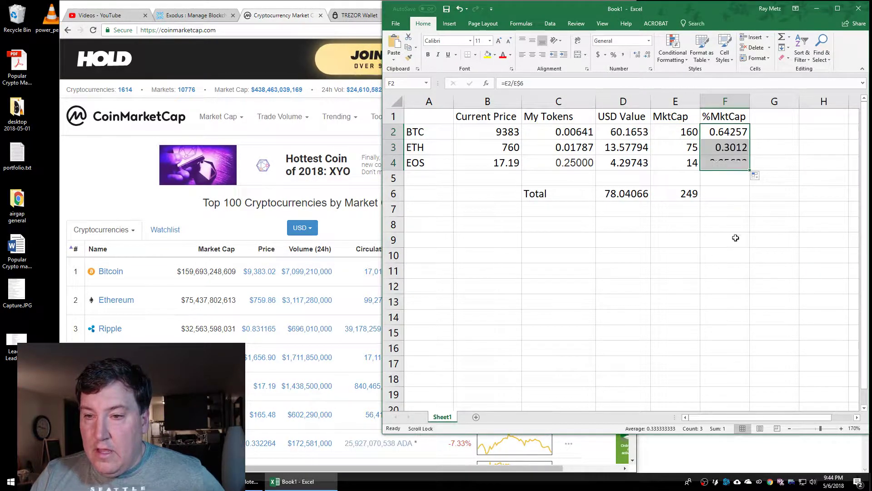
{"action": "left_click", "coordinate": [736, 148]}
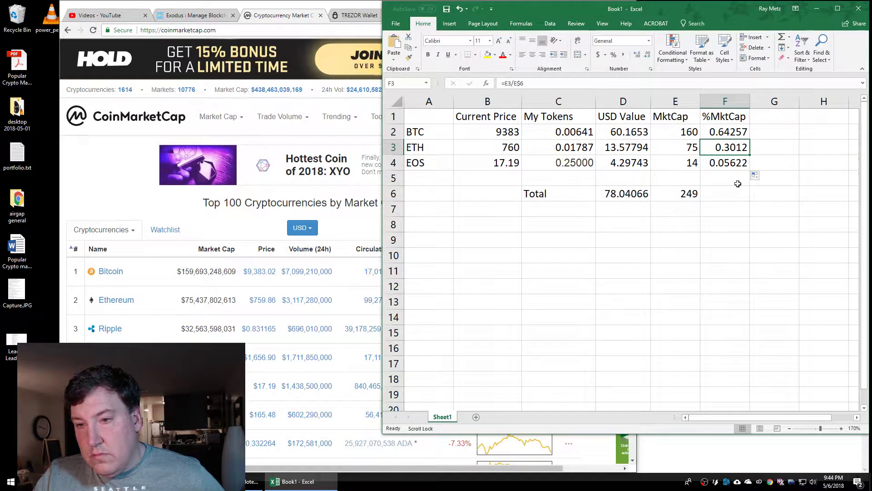
{"action": "left_click", "coordinate": [733, 165]}
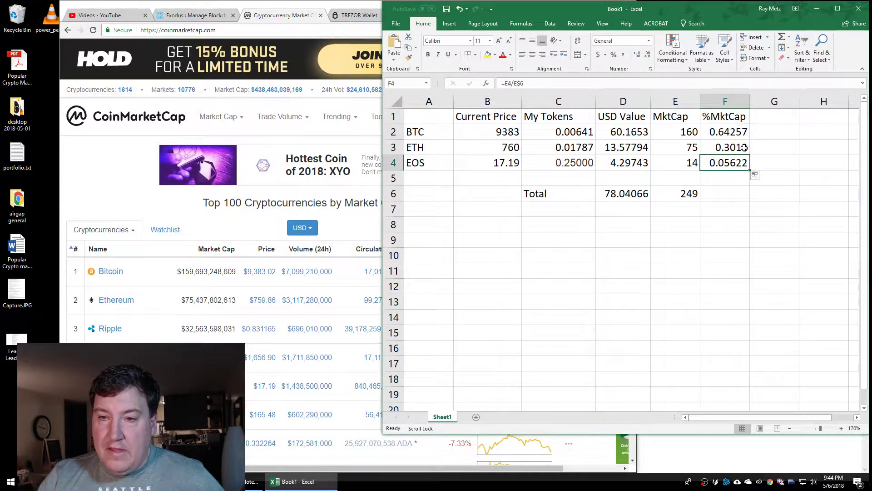
Insert a blank column before MktCap with the heading My %
{"action": "right_click", "coordinate": [672, 102]}
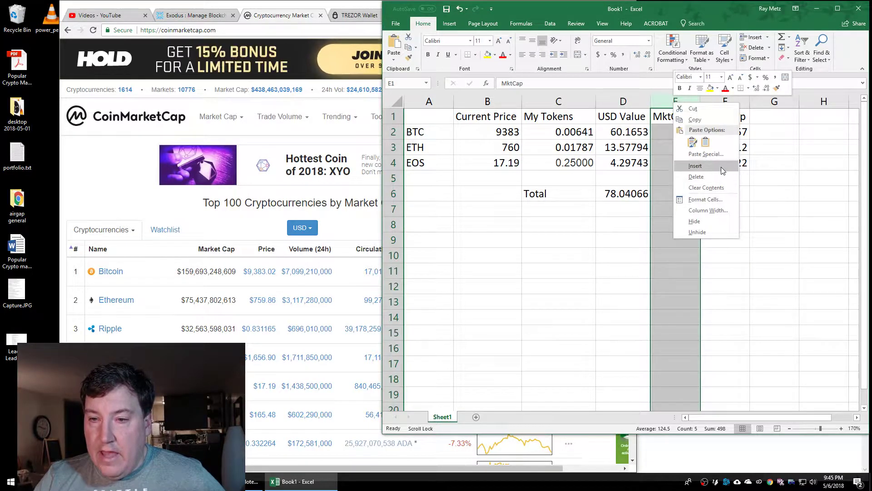
{"action": "left_click", "coordinate": [721, 167]}
{"action": "left_click", "coordinate": [680, 117]}
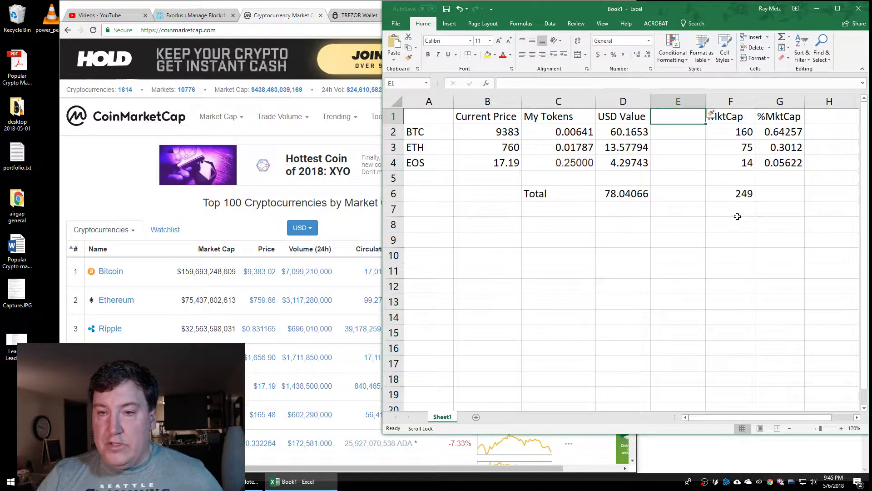
{"action": "type", "text": "My %"}
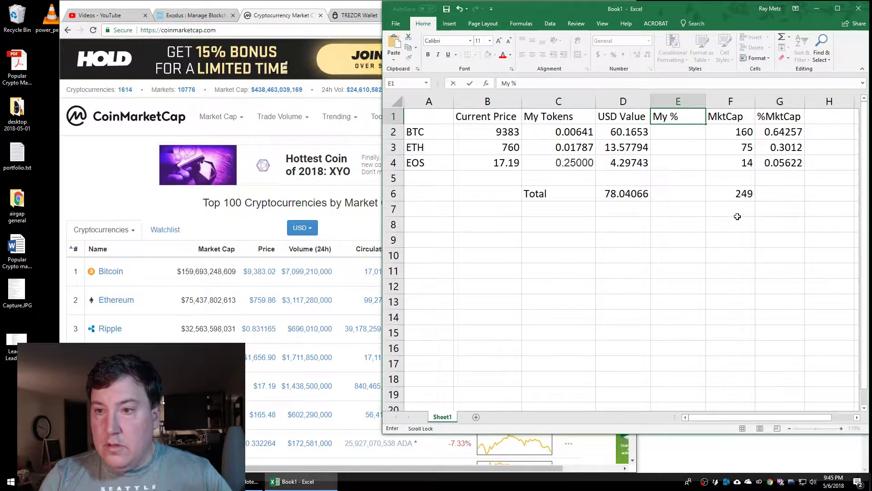
{"action": "key", "text": "Return"}
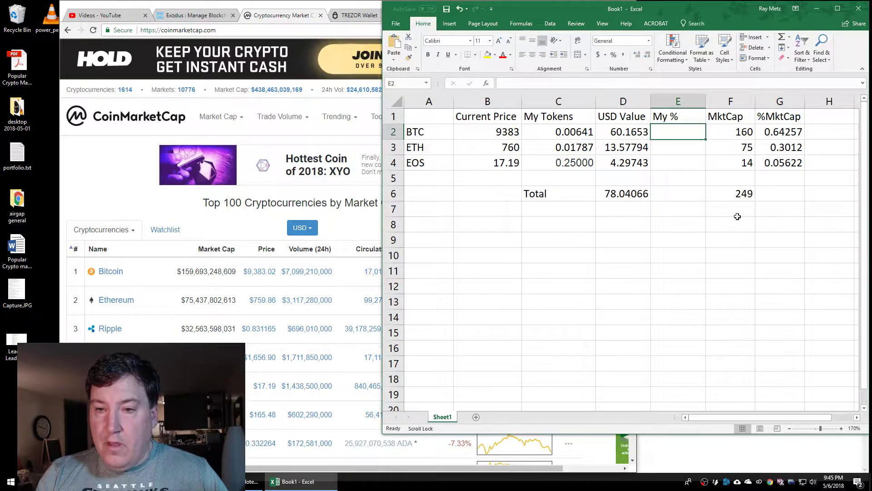
Paste the %MktCap formulas into E2:E4, giving =D2/D$6 shares 0.770948, 0.173985, 0.055067
{"action": "left_click_drag", "start_coordinate": [791, 132], "coordinate": [779, 162]}
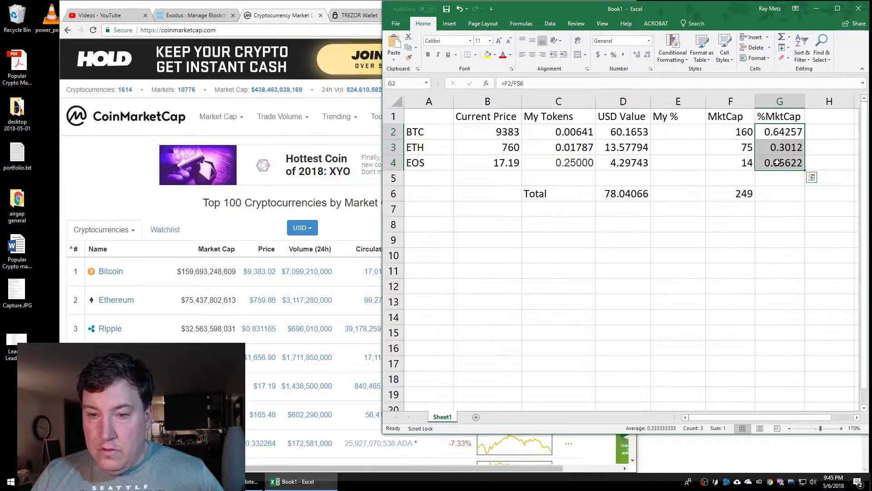
{"action": "key", "text": "ctrl+c"}
{"action": "left_click", "coordinate": [677, 133]}
{"action": "key", "text": "ctrl+v"}
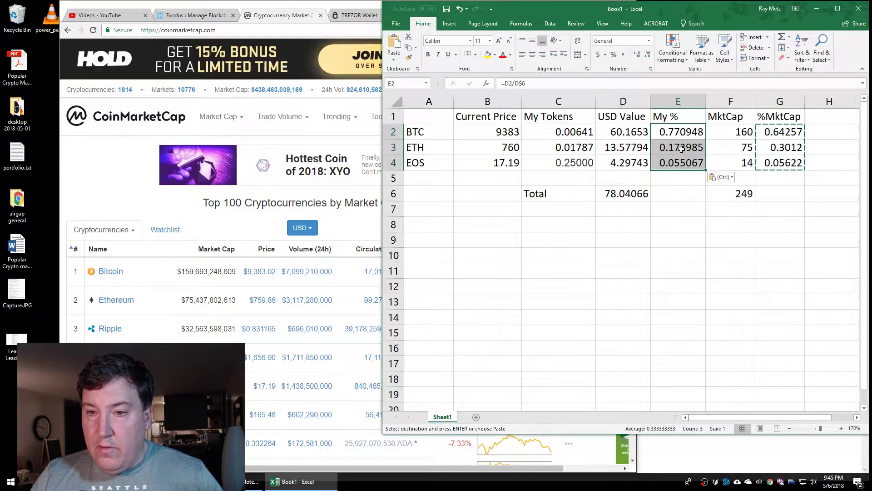
{"action": "left_click", "coordinate": [673, 137]}
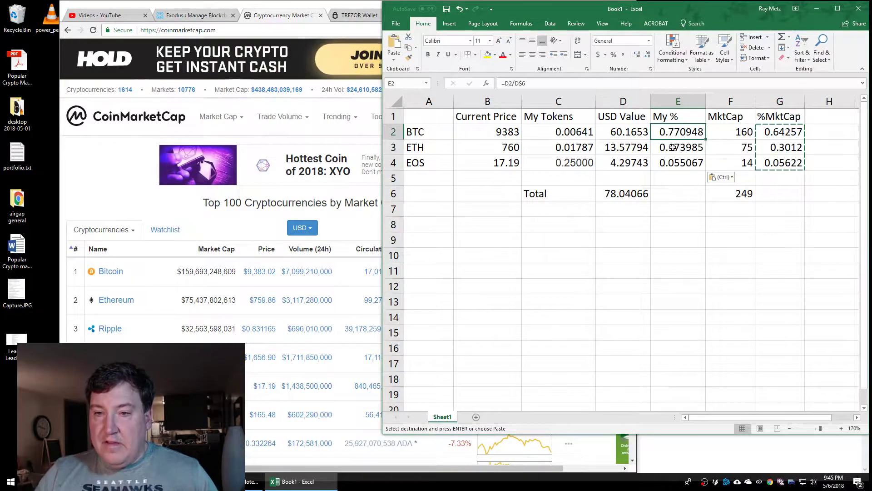
{"action": "left_click", "coordinate": [675, 146]}
{"action": "left_click", "coordinate": [673, 163]}
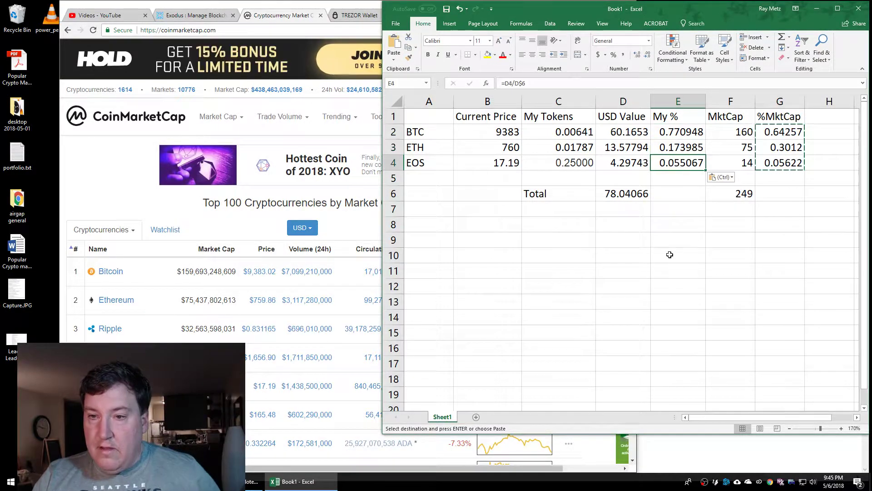
{"action": "left_click", "coordinate": [678, 146]}
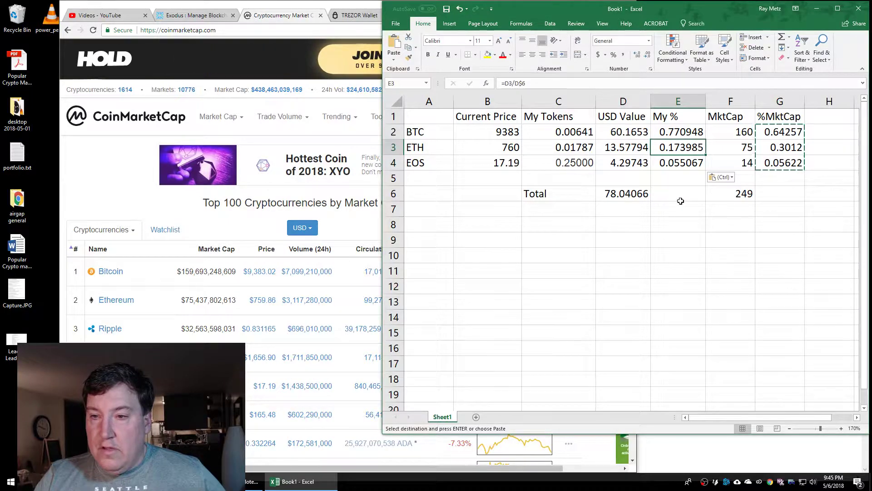
{"action": "left_click", "coordinate": [680, 132]}
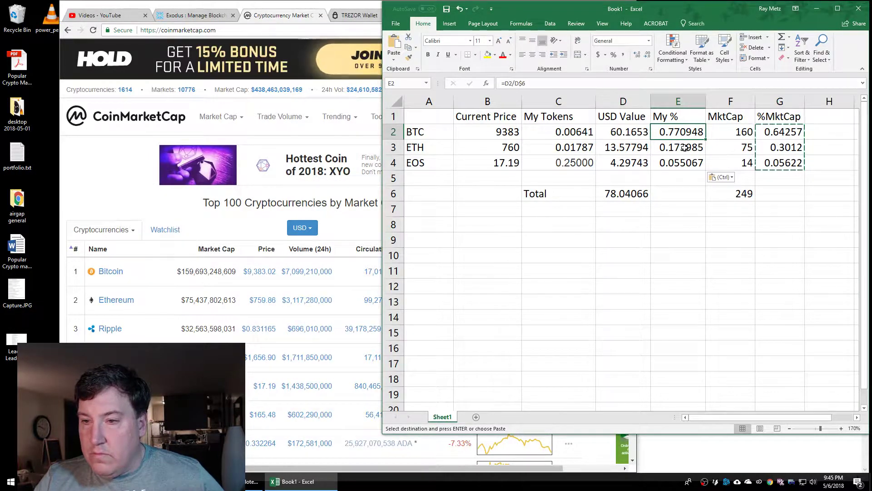
Compare the %MktCap values with the new My % values
{"action": "left_click_drag", "start_coordinate": [781, 132], "coordinate": [782, 170]}
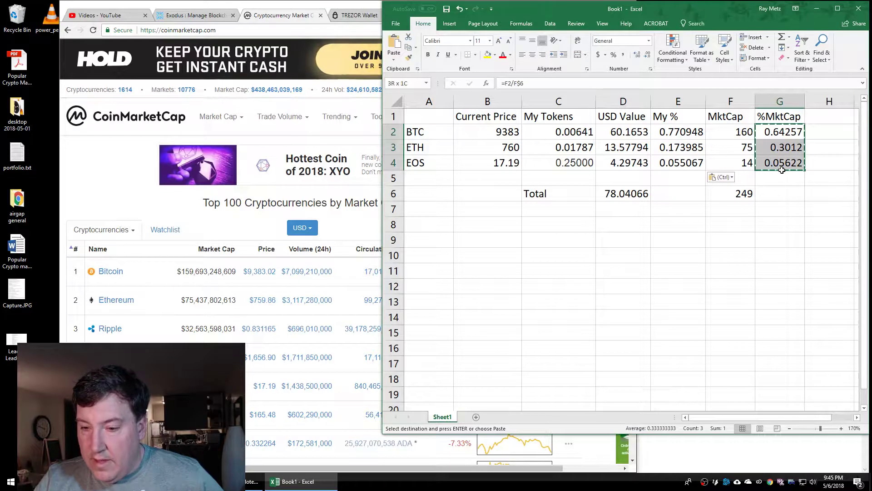
{"action": "left_click_drag", "start_coordinate": [686, 132], "coordinate": [681, 162]}
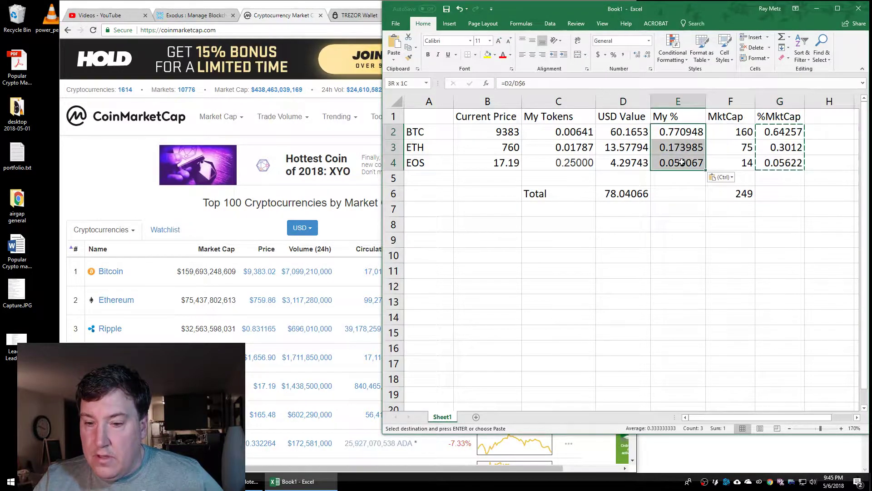
{"action": "left_click", "coordinate": [676, 195]}
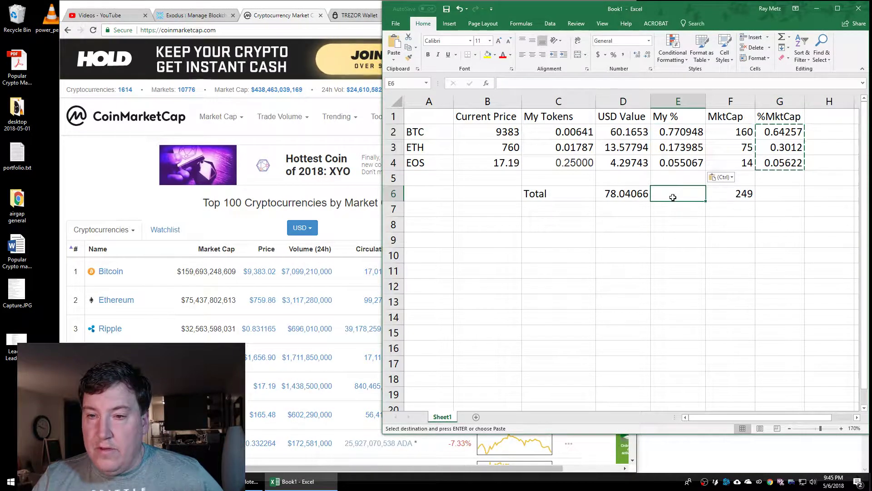
{"action": "left_click", "coordinate": [683, 132]}
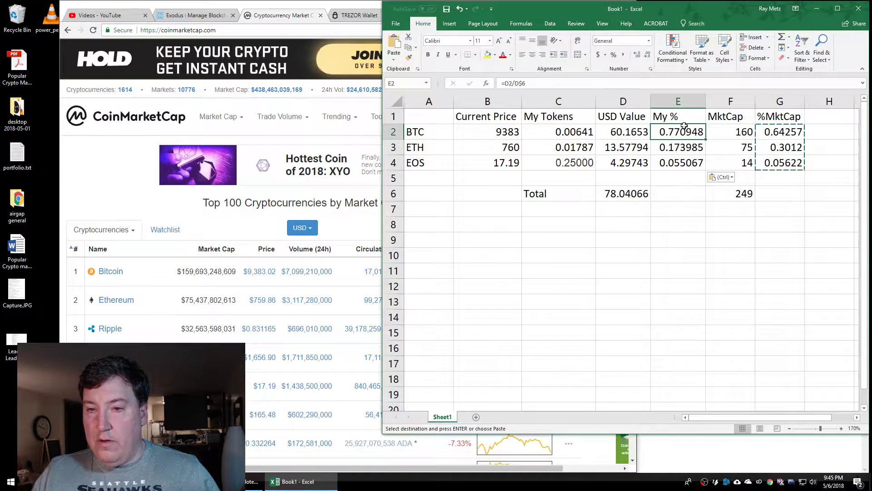
Format the My % values as percentages with one decimal place
{"action": "left_click_drag", "start_coordinate": [683, 132], "coordinate": [679, 163]}
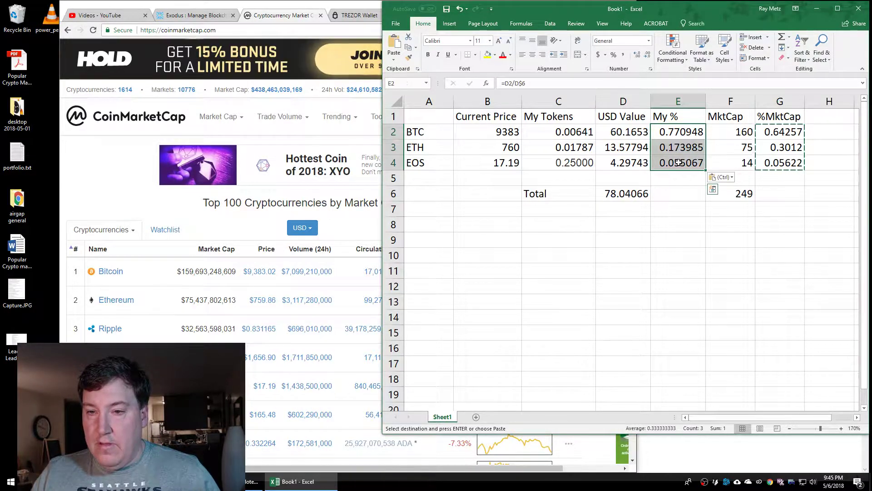
{"action": "right_click", "coordinate": [680, 162]}
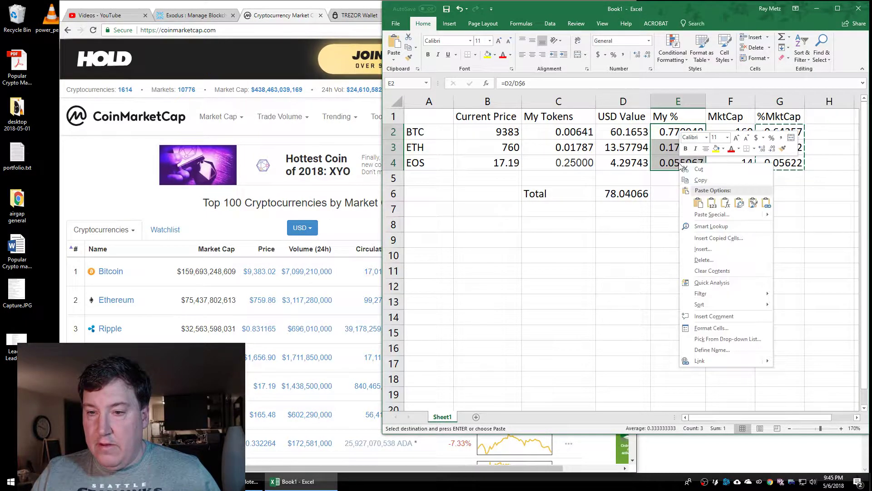
{"action": "left_click", "coordinate": [718, 328]}
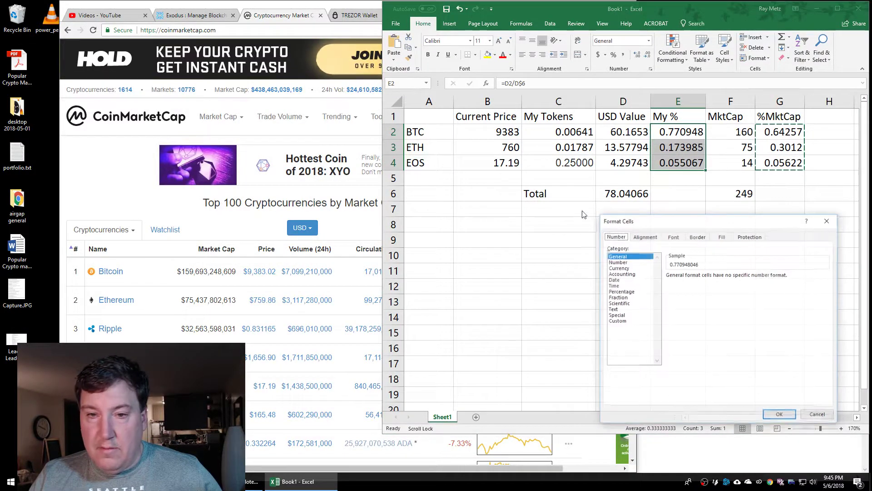
{"action": "left_click", "coordinate": [621, 291]}
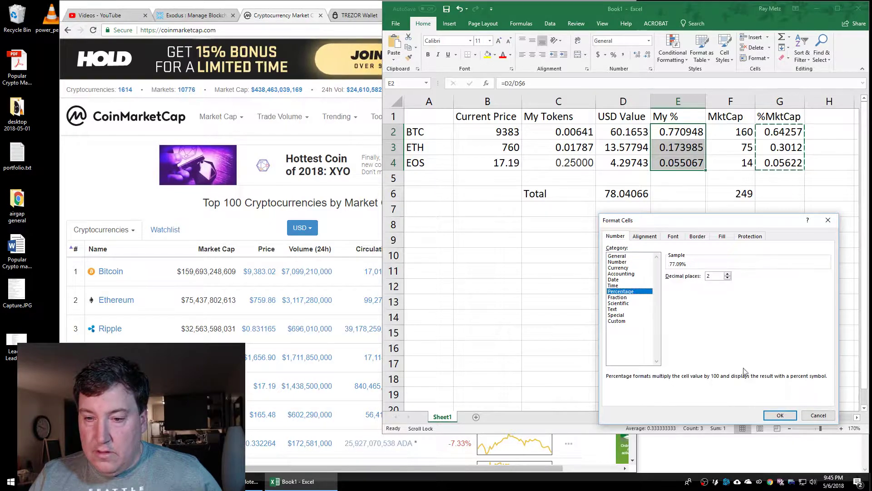
{"action": "left_click", "coordinate": [727, 278]}
{"action": "left_click", "coordinate": [779, 415]}
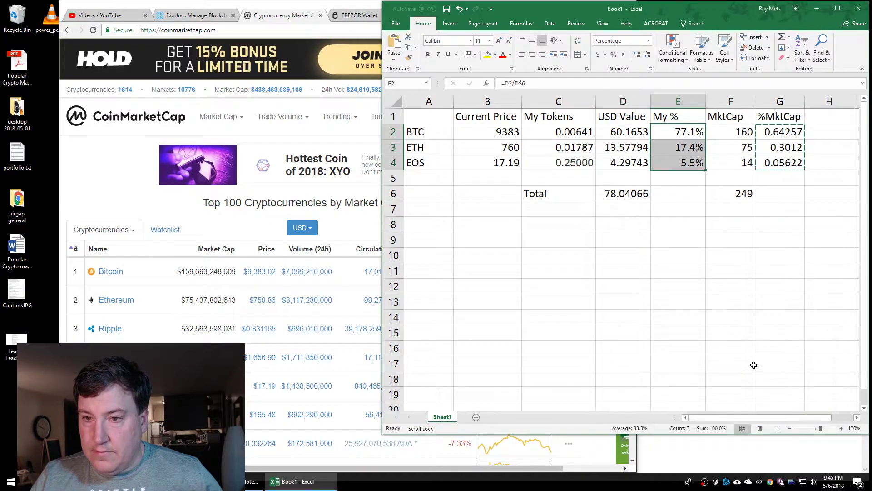
Copy that percentage format onto the %MktCap values with Format Painter
{"action": "left_click_drag", "start_coordinate": [778, 132], "coordinate": [780, 161]}
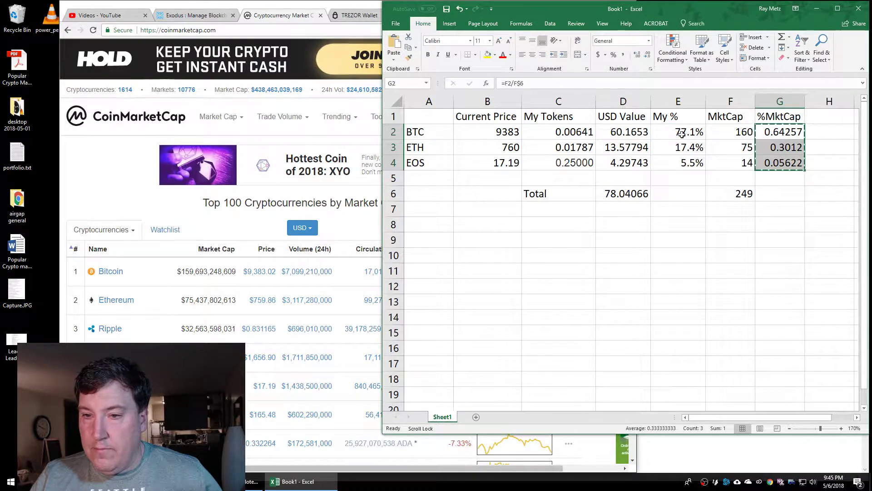
{"action": "left_click", "coordinate": [408, 57]}
{"action": "left_click_drag", "start_coordinate": [788, 133], "coordinate": [790, 164]}
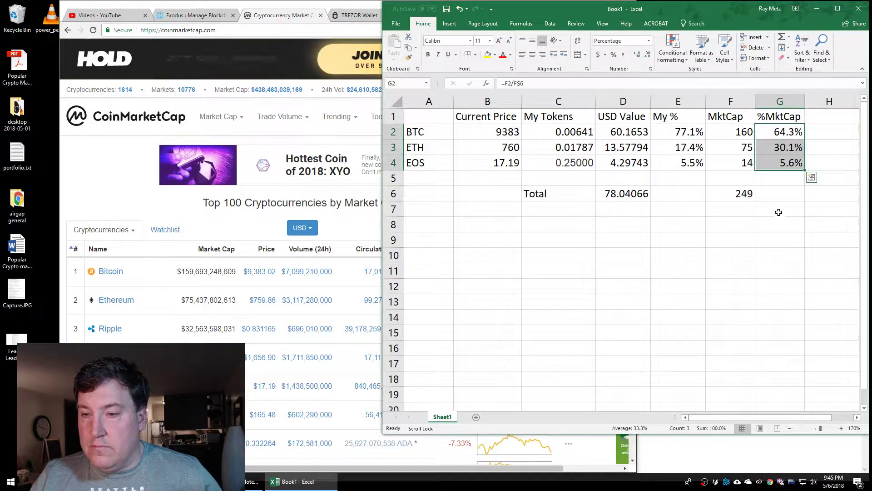
{"action": "left_click", "coordinate": [777, 209]}
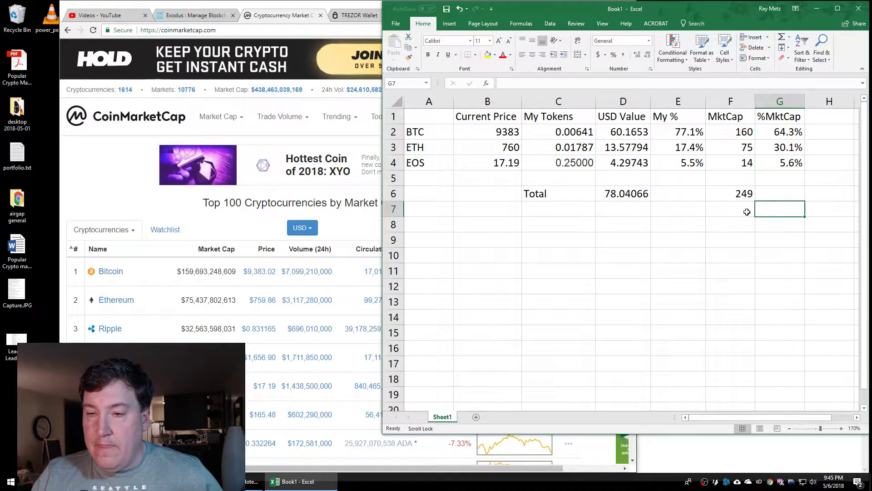
Review the BTC and ETH My % and %MktCap formulas
{"action": "left_click", "coordinate": [693, 134]}
{"action": "left_click", "coordinate": [782, 137]}
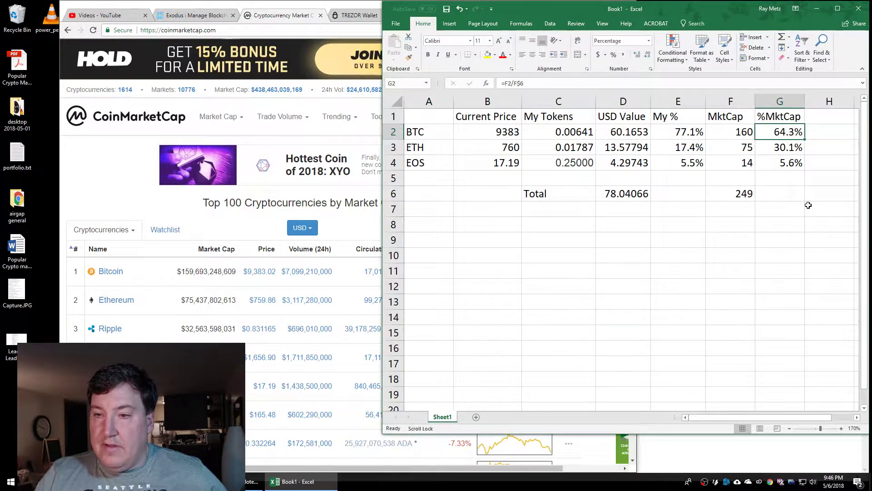
{"action": "left_click", "coordinate": [686, 133]}
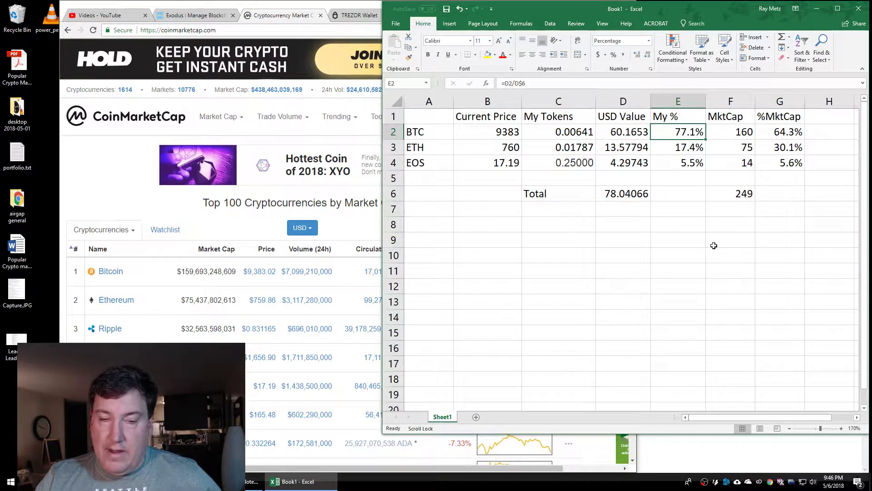
{"action": "left_click", "coordinate": [780, 155]}
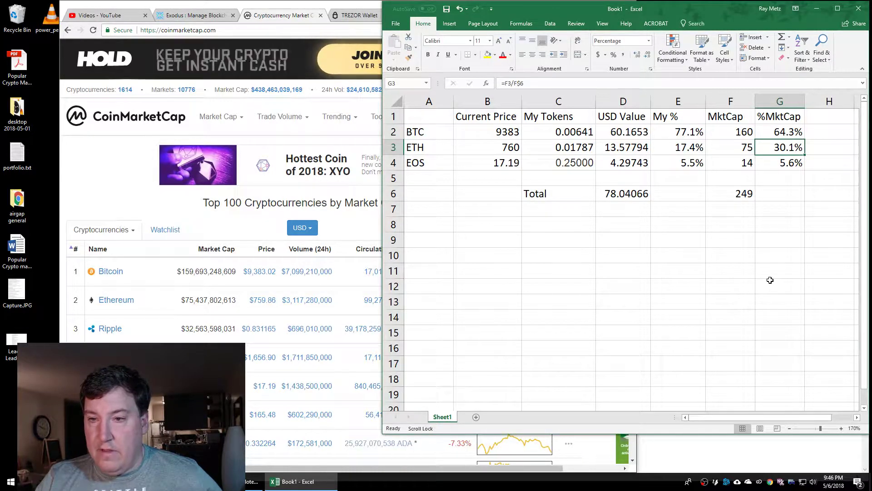
{"action": "left_click", "coordinate": [690, 148]}
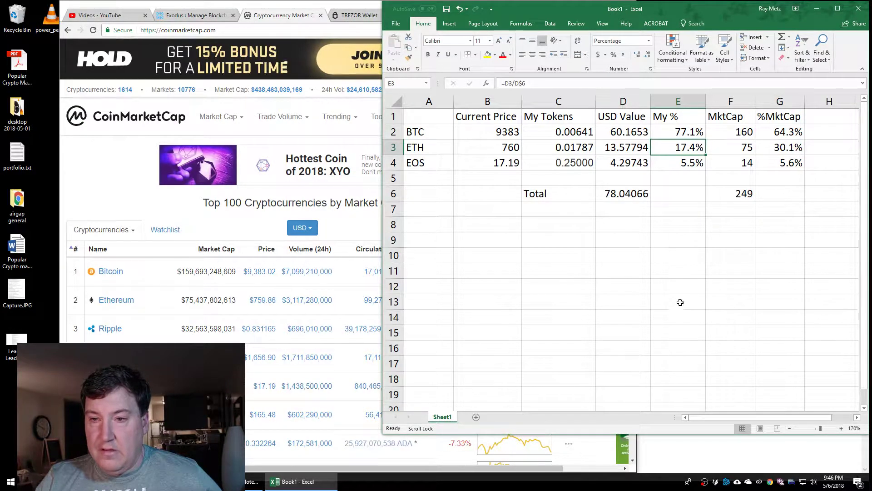
Format the USD values as $ currency with two decimals: $60.17, $13.58, $4.30
{"action": "left_click", "coordinate": [623, 145]}
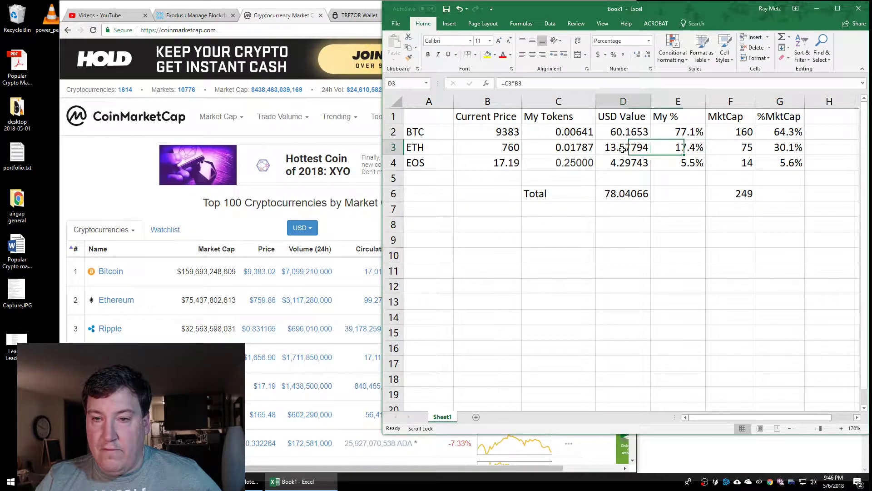
{"action": "left_click_drag", "start_coordinate": [625, 132], "coordinate": [622, 162]}
{"action": "right_click", "coordinate": [623, 163]}
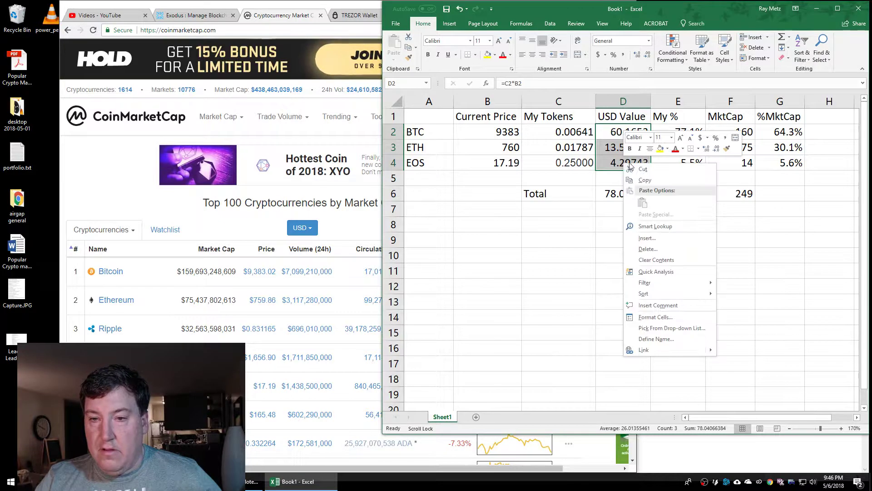
{"action": "left_click", "coordinate": [656, 317]}
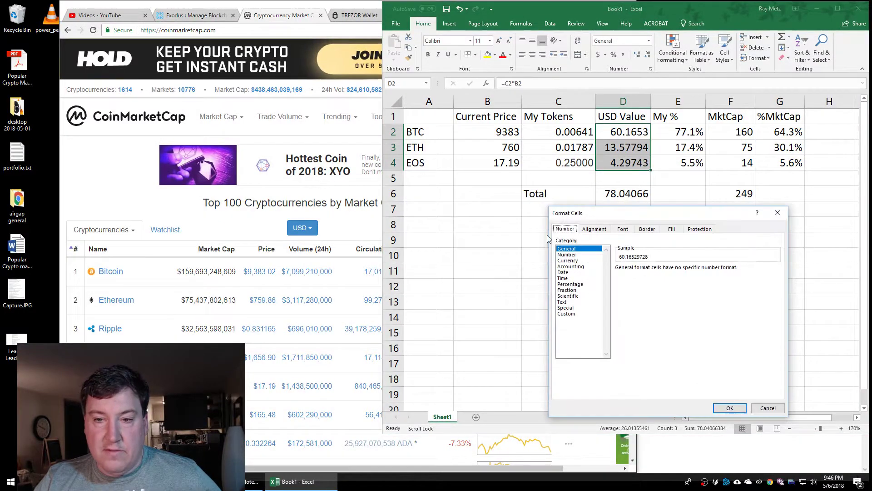
{"action": "left_click", "coordinate": [568, 260]}
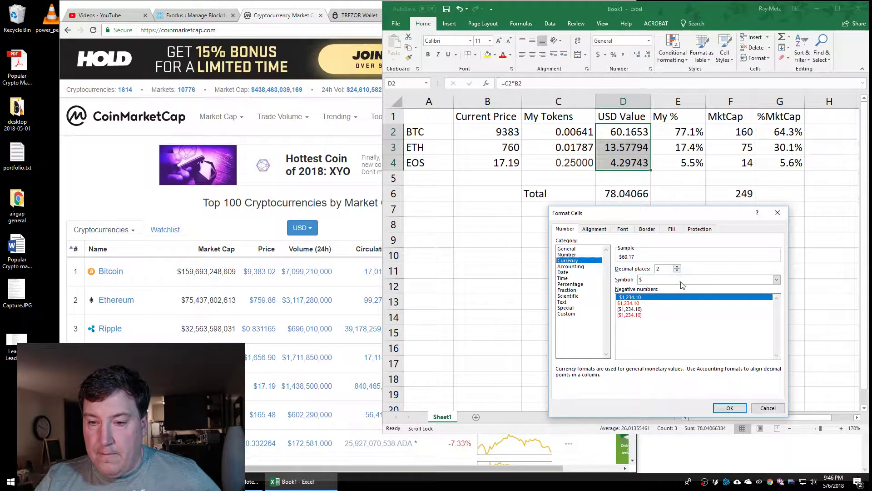
{"action": "left_click", "coordinate": [730, 407]}
{"action": "left_click", "coordinate": [668, 257]}
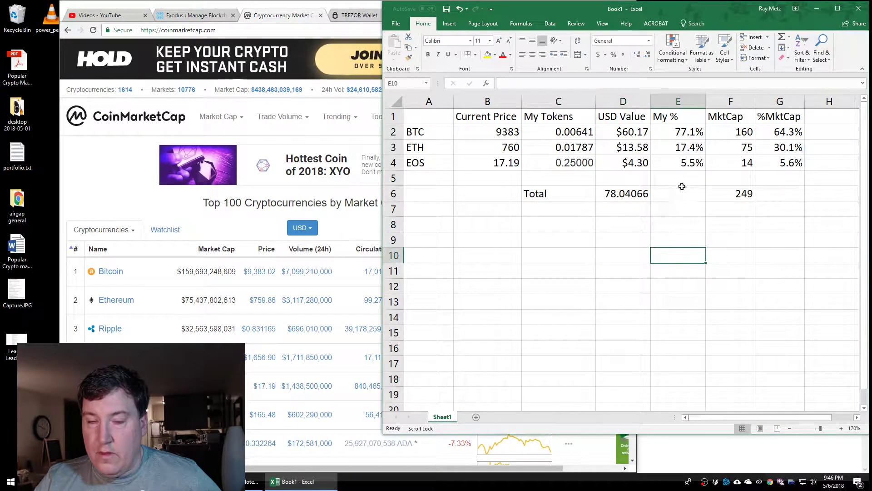
{"action": "left_click", "coordinate": [682, 151]}
{"action": "left_click", "coordinate": [633, 149]}
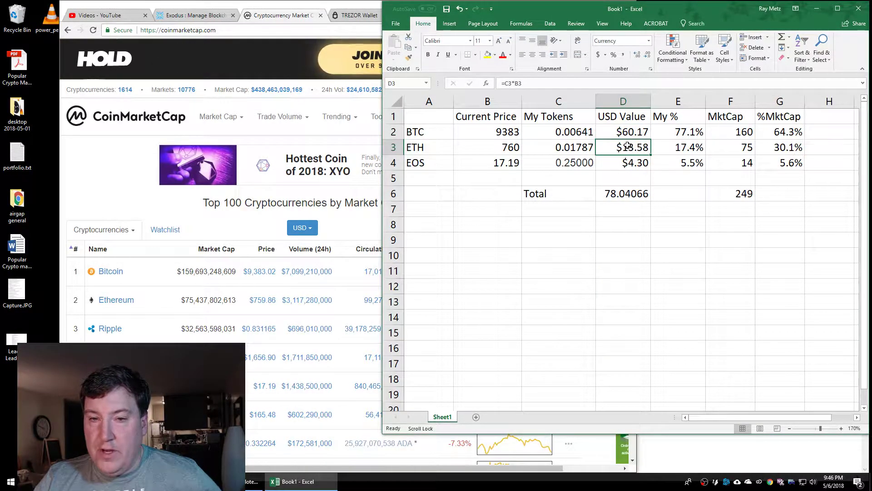
{"action": "left_click", "coordinate": [676, 146]}
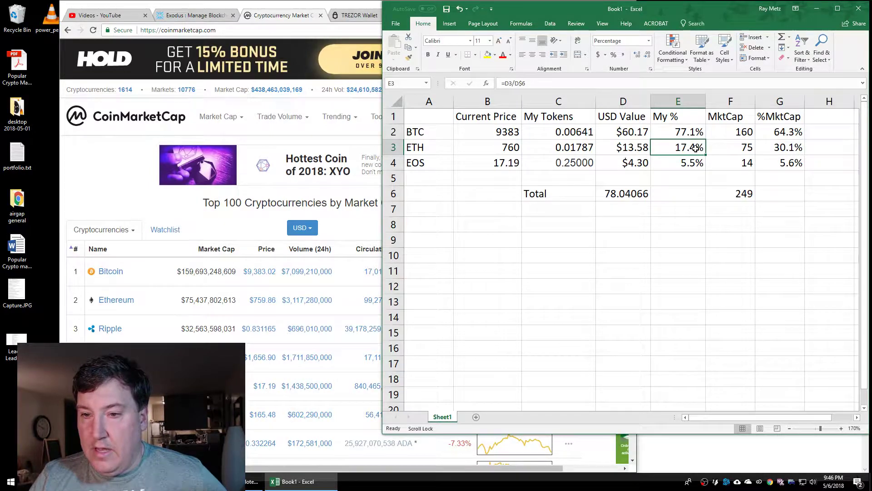
{"action": "left_click", "coordinate": [772, 149]}
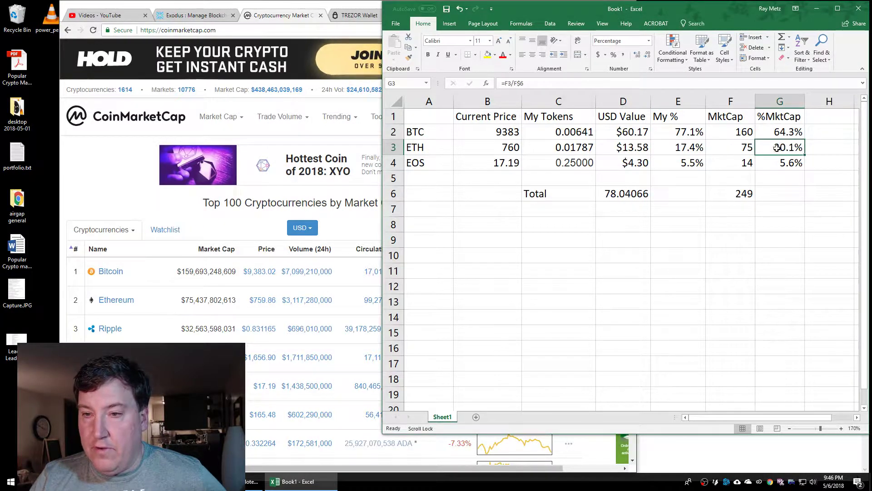
{"action": "left_click", "coordinate": [690, 152]}
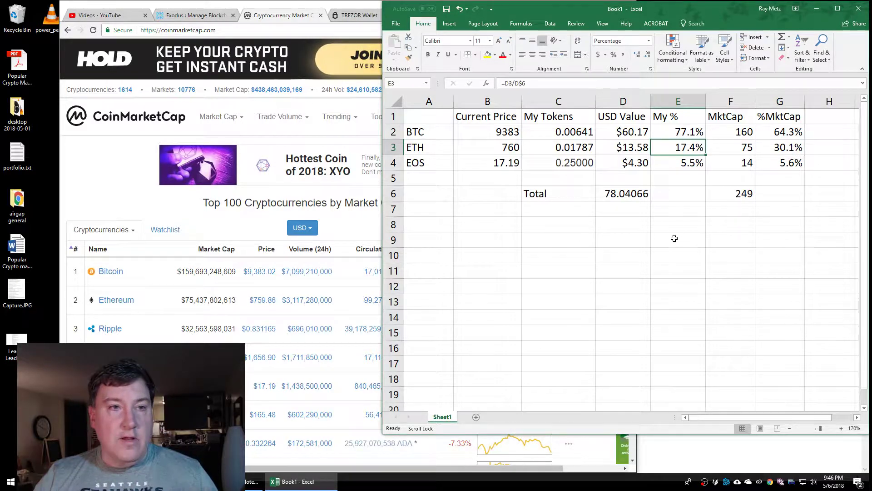
{"action": "left_click", "coordinate": [247, 3]}
Return to the wallet address page and select its $13.45 USD value
{"action": "left_click", "coordinate": [454, 15]}
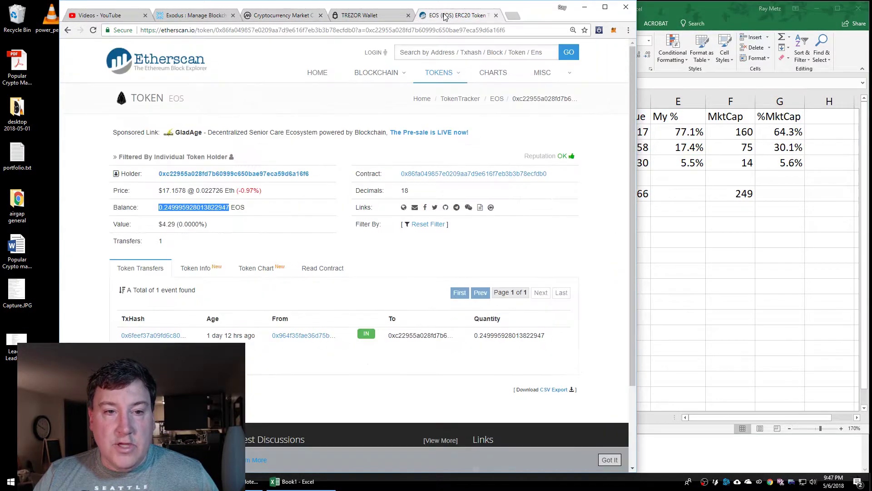
{"action": "left_click", "coordinate": [69, 30]}
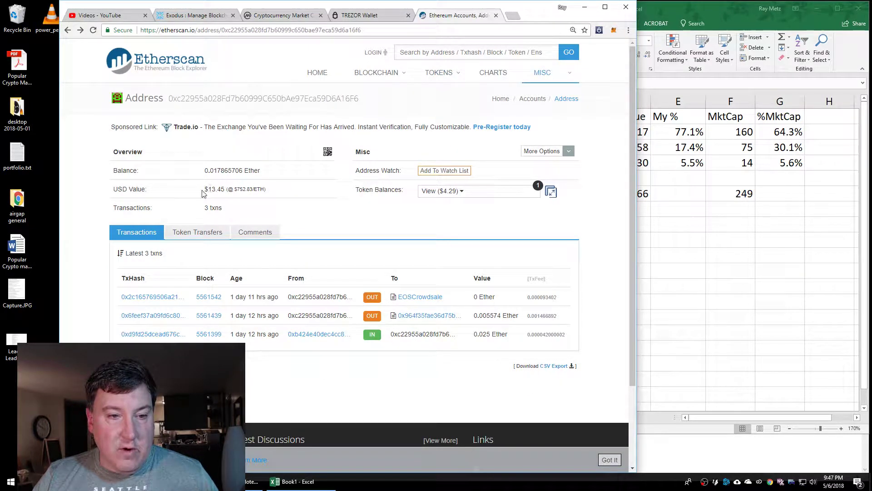
{"action": "left_click_drag", "start_coordinate": [203, 190], "coordinate": [225, 190]}
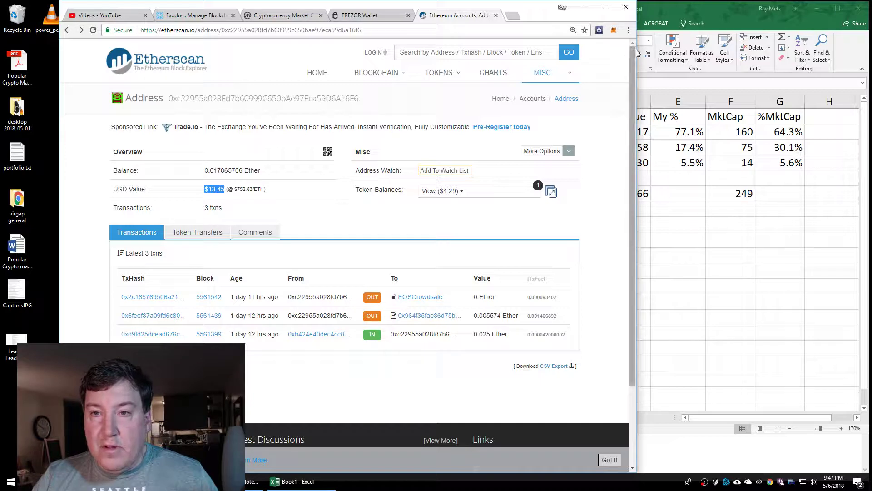
Zoom Chrome in, highlight $13.45, and display the wallet address QR code
{"action": "left_click", "coordinate": [628, 30]}
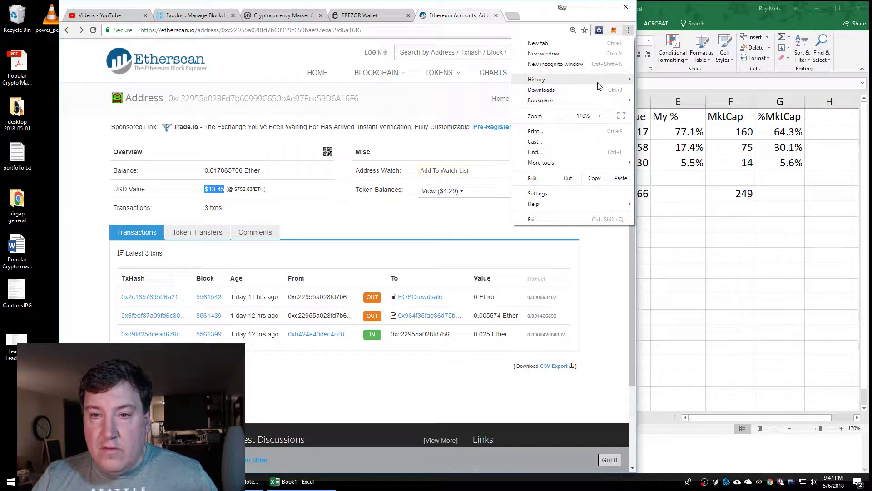
{"action": "left_click", "coordinate": [599, 116]}
{"action": "left_click", "coordinate": [600, 116]}
{"action": "left_click", "coordinate": [600, 116]}
{"action": "left_click", "coordinate": [624, 239]}
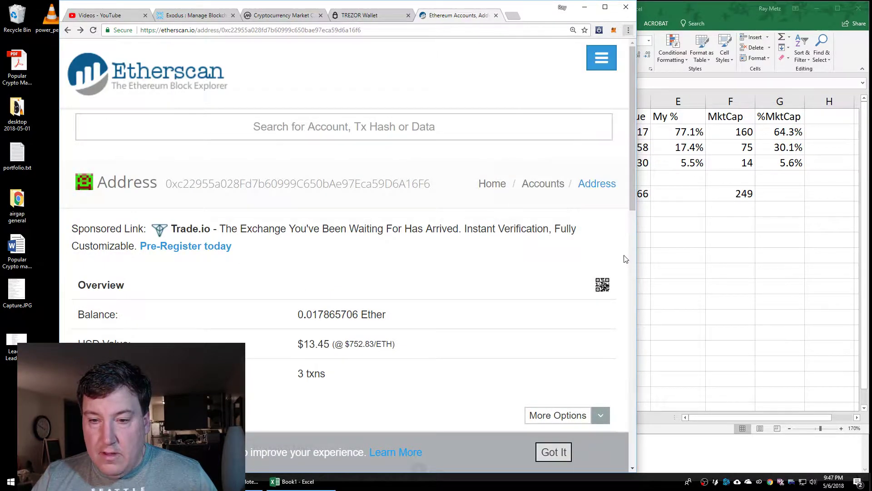
{"action": "scroll", "coordinate": [614, 246], "scroll_direction": "down", "scroll_amount": 5}
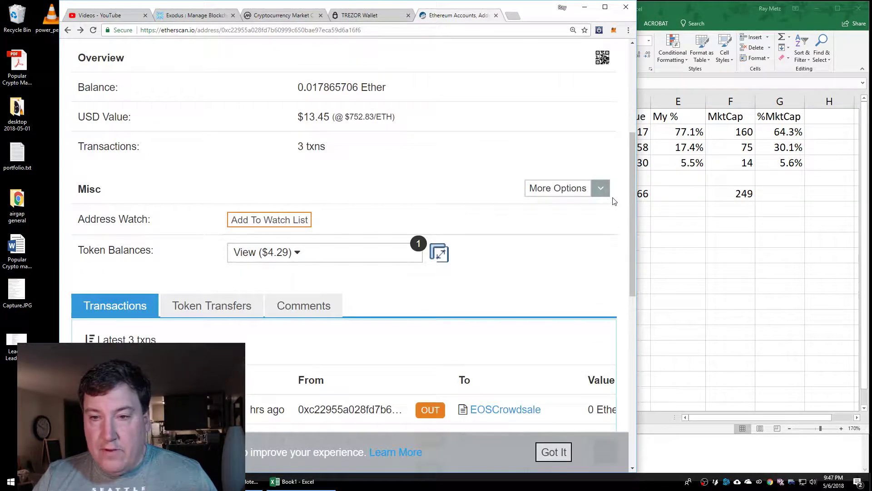
{"action": "scroll", "coordinate": [516, 159], "scroll_direction": "up", "scroll_amount": 1}
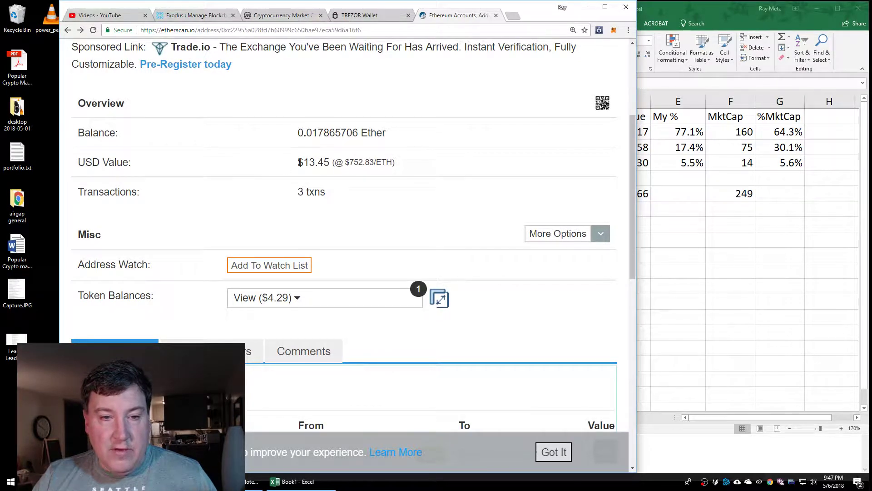
{"action": "left_click_drag", "start_coordinate": [298, 163], "coordinate": [333, 162]}
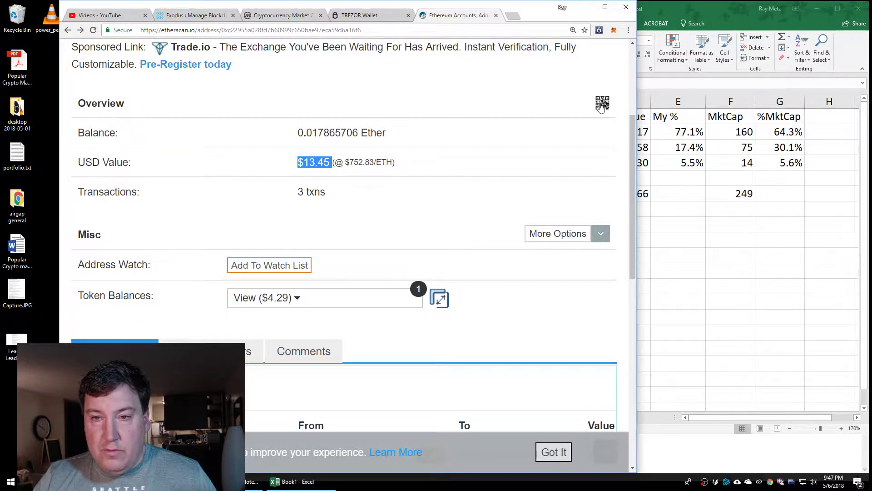
{"action": "left_click", "coordinate": [602, 102]}
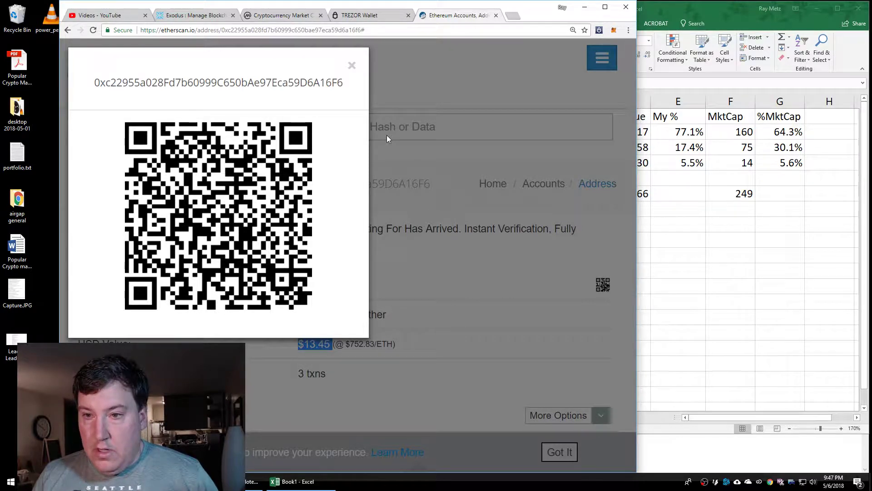
{"action": "left_click", "coordinate": [688, 240]}
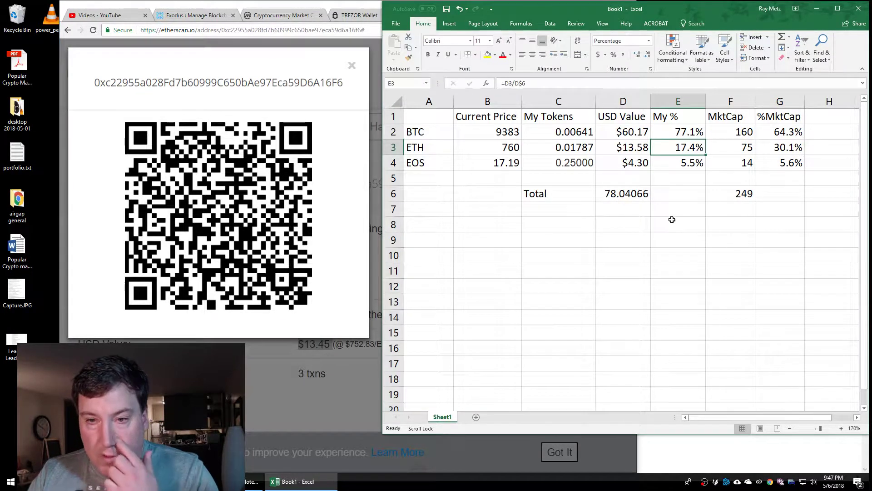
Enter 20 dollars in D8
{"action": "left_click", "coordinate": [612, 223]}
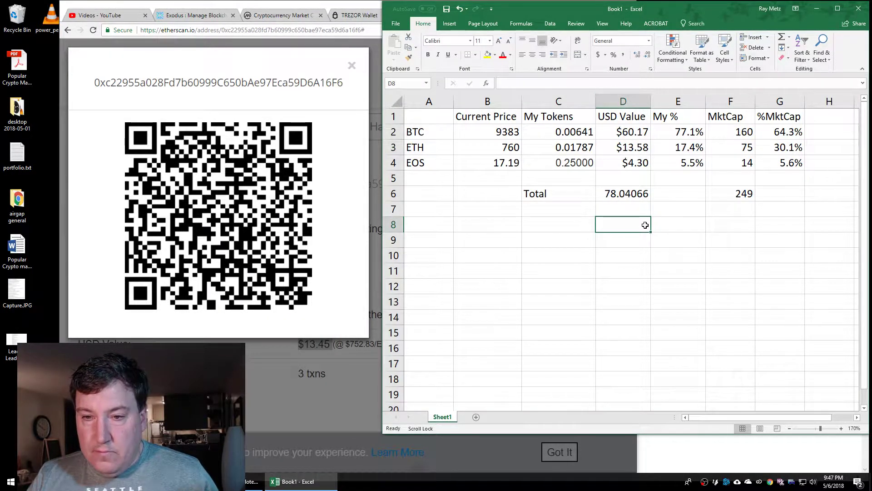
{"action": "type", "text": "20"}
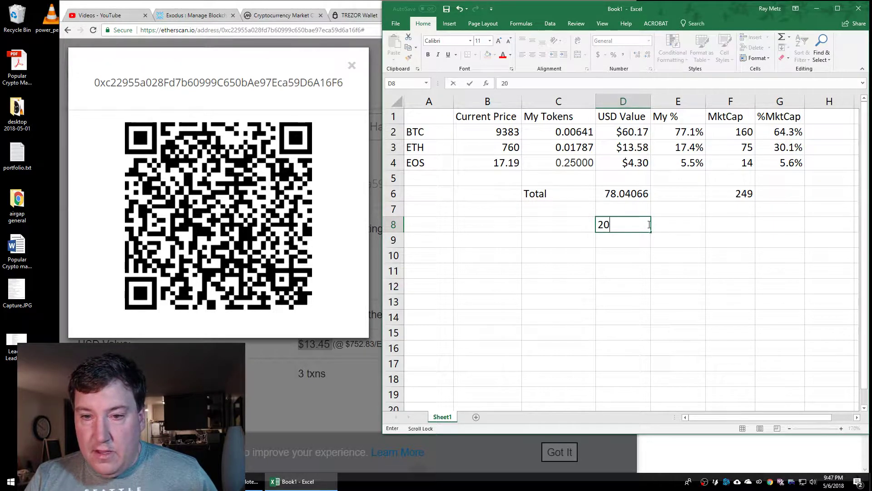
{"action": "key", "text": "Return"}
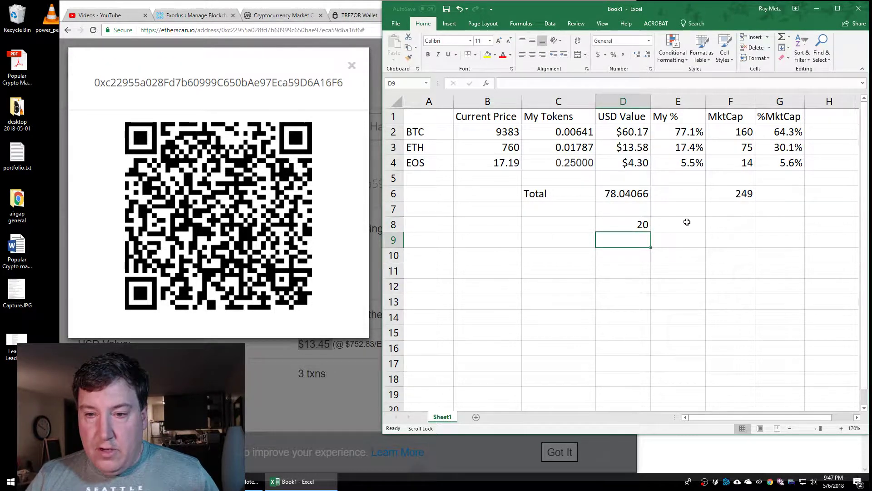
{"action": "left_click", "coordinate": [504, 150]}
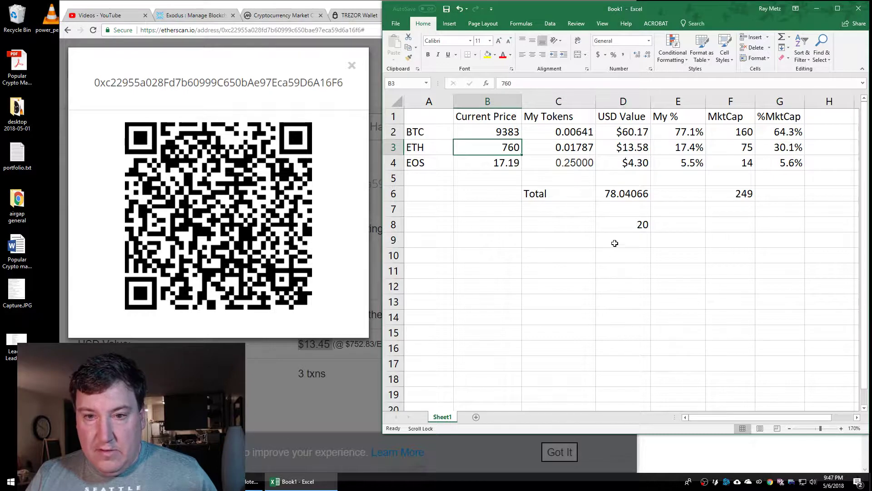
Enter =D8/B3 in E8 to convert the 20 dollars into 0.026316 ETH
{"action": "left_click", "coordinate": [675, 222]}
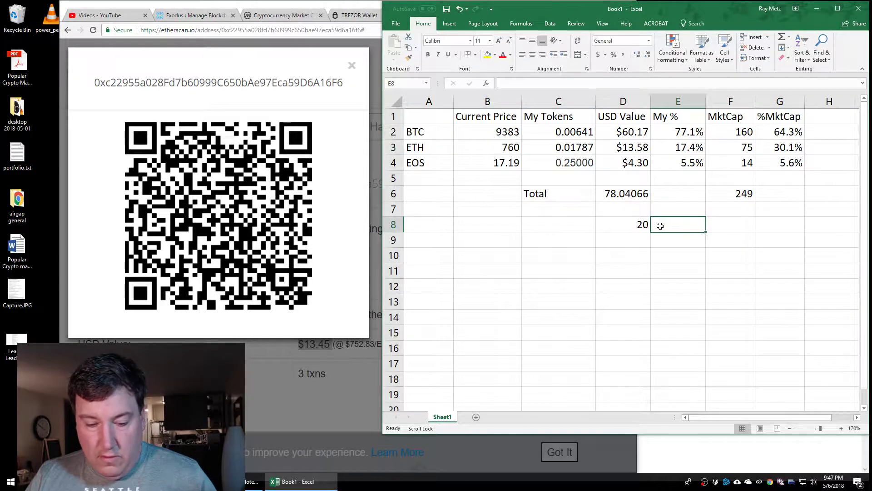
{"action": "type", "text": "="}
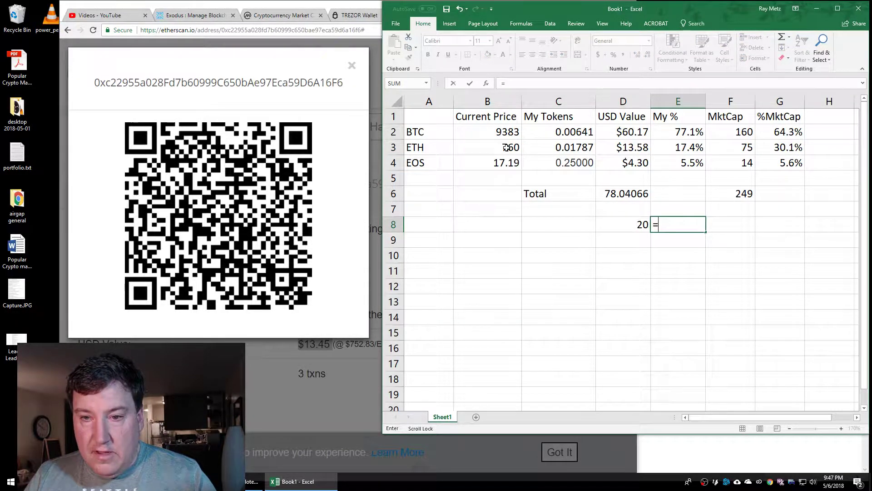
{"action": "left_click", "coordinate": [620, 224]}
{"action": "type", "text": "/"}
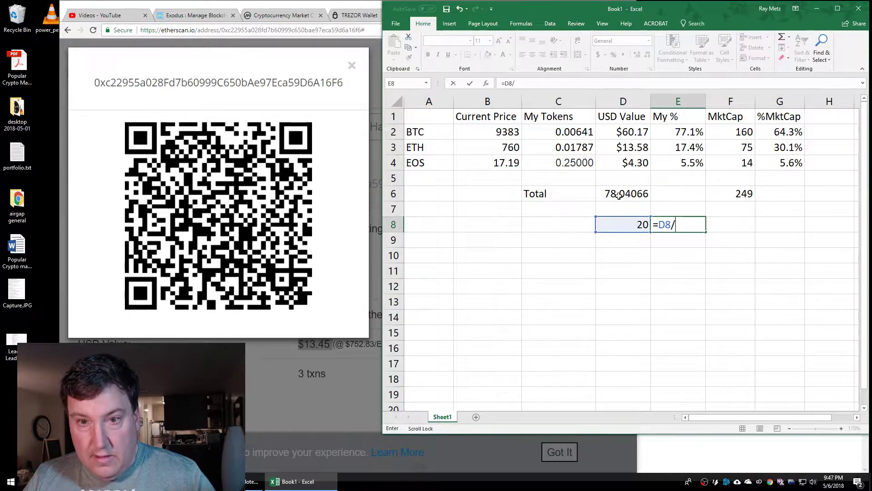
{"action": "left_click", "coordinate": [516, 151]}
{"action": "key", "text": "Return"}
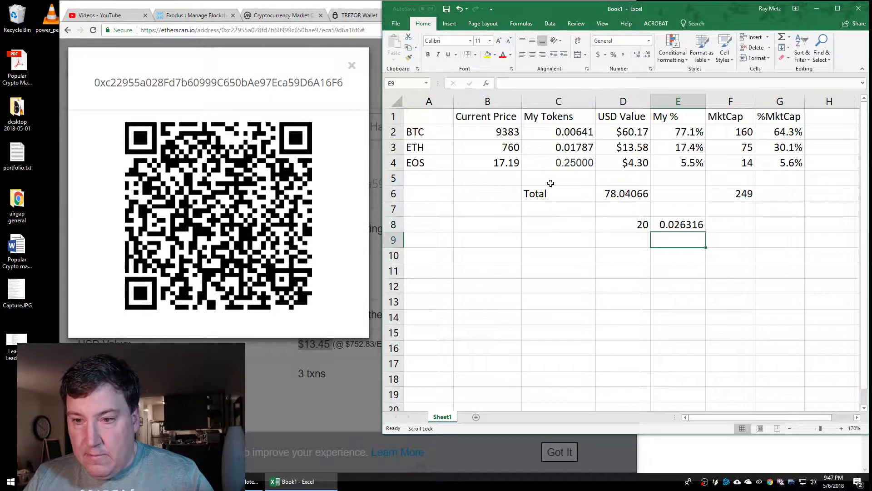
{"action": "left_click", "coordinate": [678, 227]}
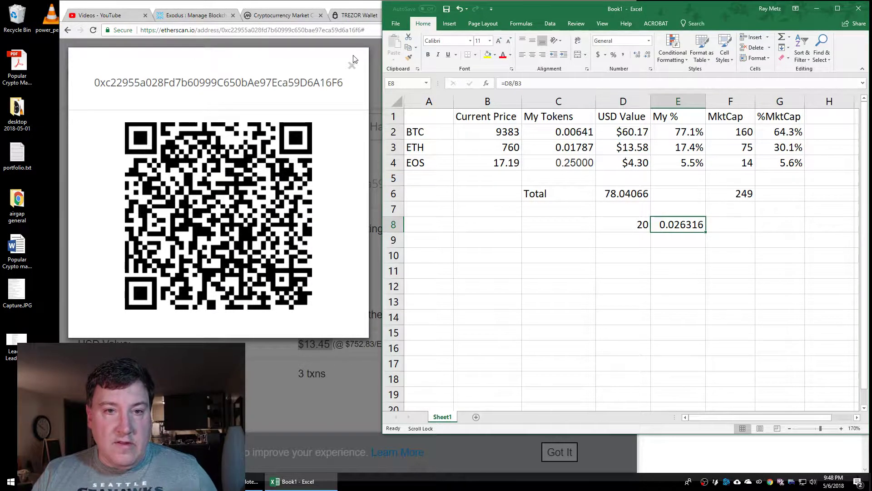
Return to Etherscan's wallet address page and close its QR code to show the 0.017865706 Ether balance
{"action": "left_click", "coordinate": [352, 68]}
{"action": "left_click", "coordinate": [352, 67]}
{"action": "scroll", "coordinate": [425, 302], "scroll_direction": "down", "scroll_amount": 10}
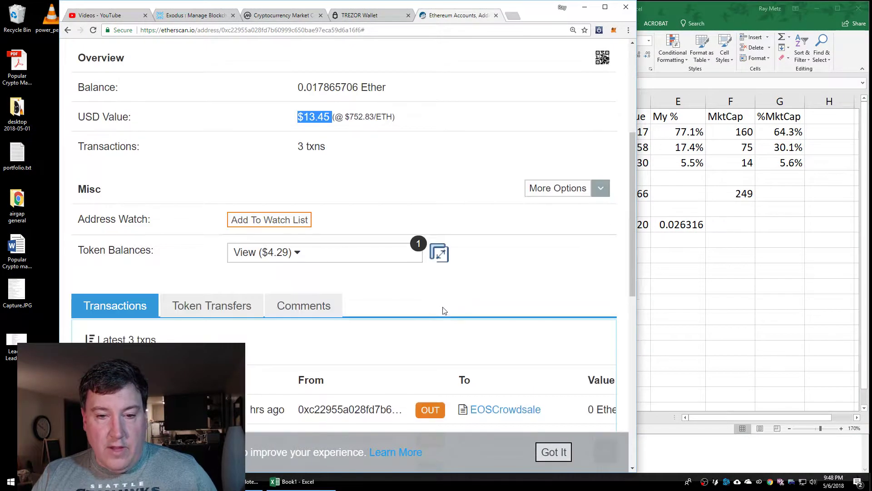
{"action": "scroll", "coordinate": [450, 313], "scroll_direction": "up", "scroll_amount": 9}
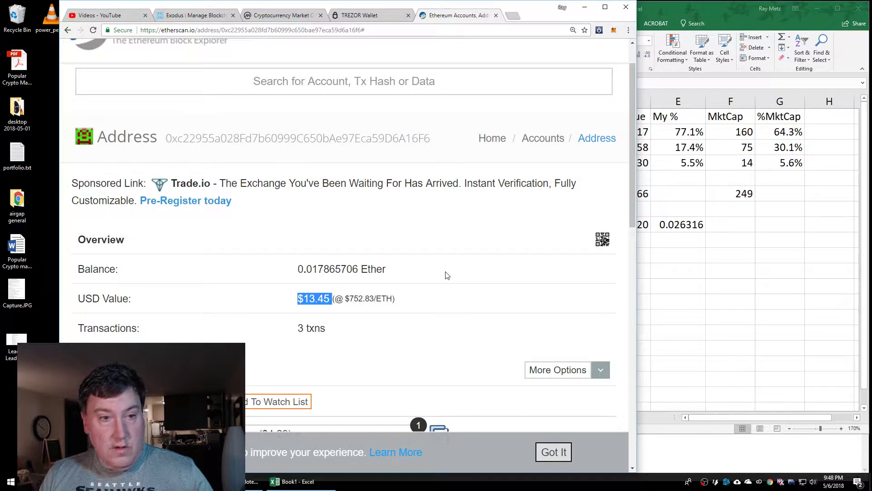
{"action": "left_click", "coordinate": [602, 239]}
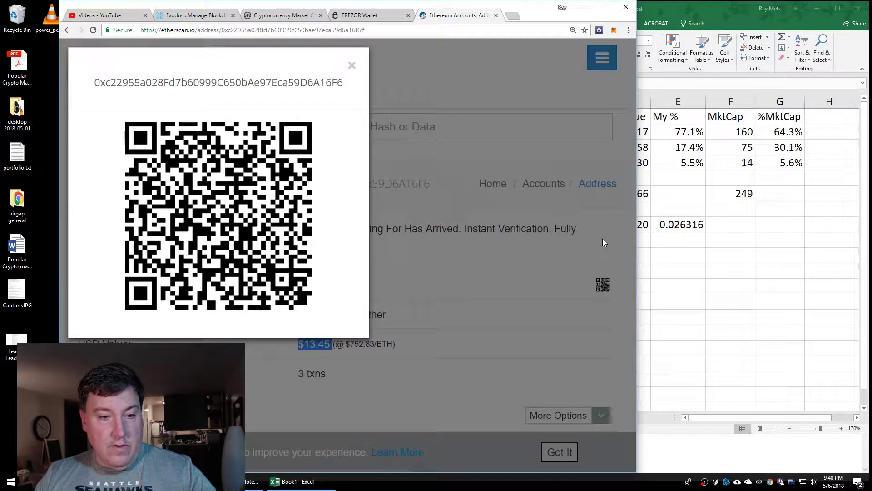
{"action": "left_click", "coordinate": [352, 66]}
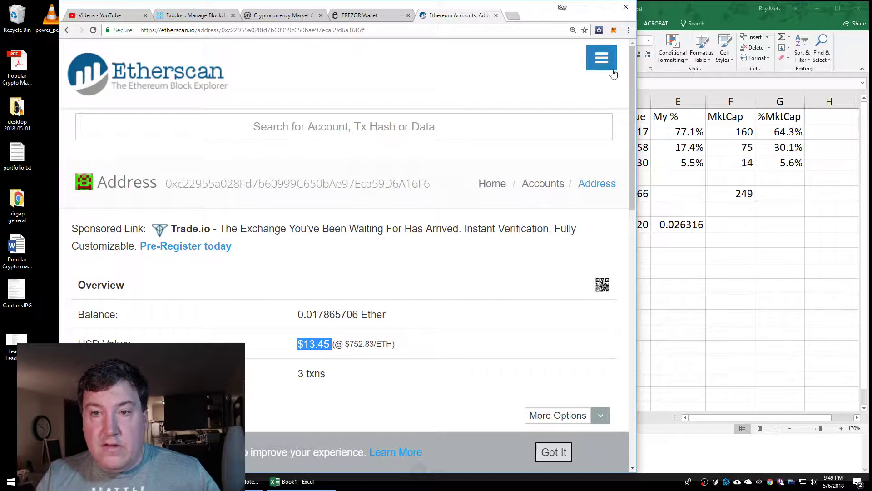
Zoom the address page out, reload it, and highlight the pending incoming 0.0264 Ether
{"action": "left_click", "coordinate": [629, 31]}
{"action": "left_click", "coordinate": [567, 117]}
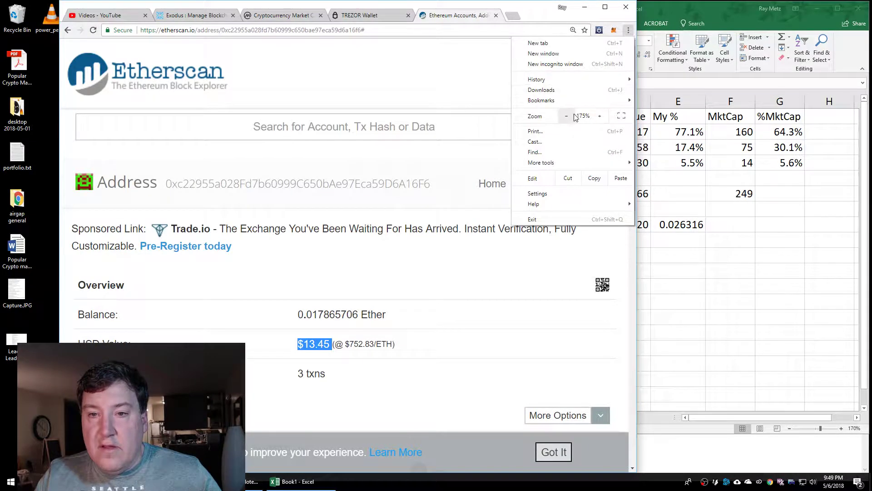
{"action": "left_click", "coordinate": [566, 116]}
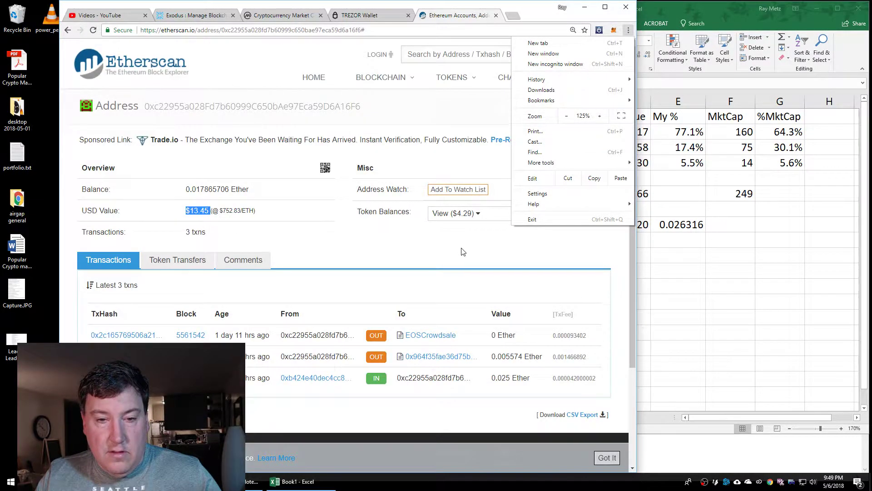
{"action": "left_click", "coordinate": [462, 249]}
{"action": "key", "text": "F5"}
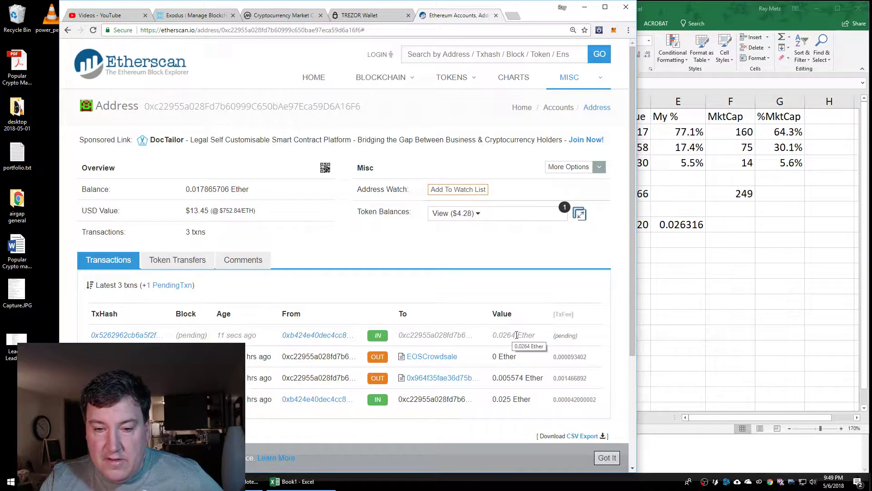
{"action": "left_click_drag", "start_coordinate": [516, 335], "coordinate": [502, 337]}
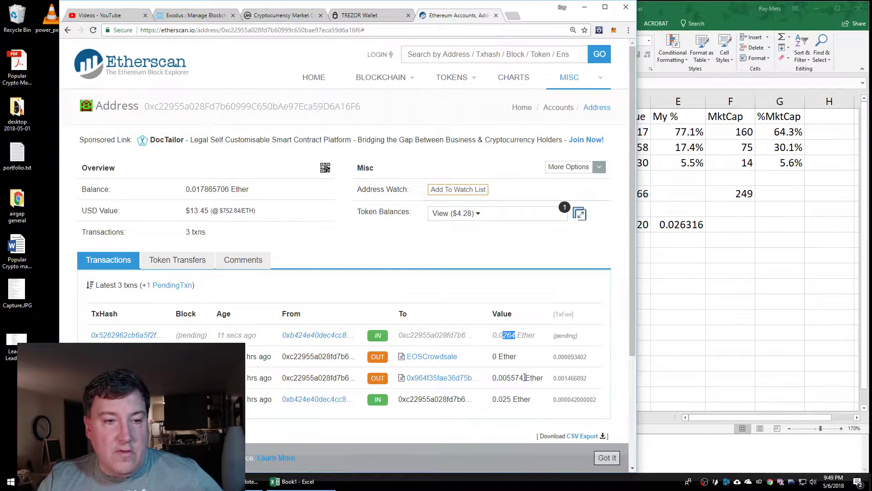
Open the pending transaction and highlight its 3 Gwei gas price and $0.07 maximum fee
{"action": "left_click", "coordinate": [128, 335]}
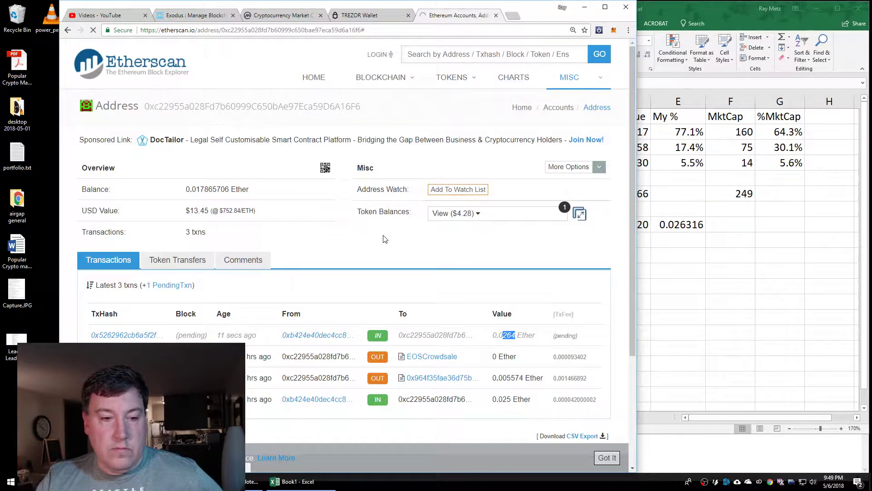
{"action": "scroll", "coordinate": [407, 263], "scroll_direction": "down", "scroll_amount": 6}
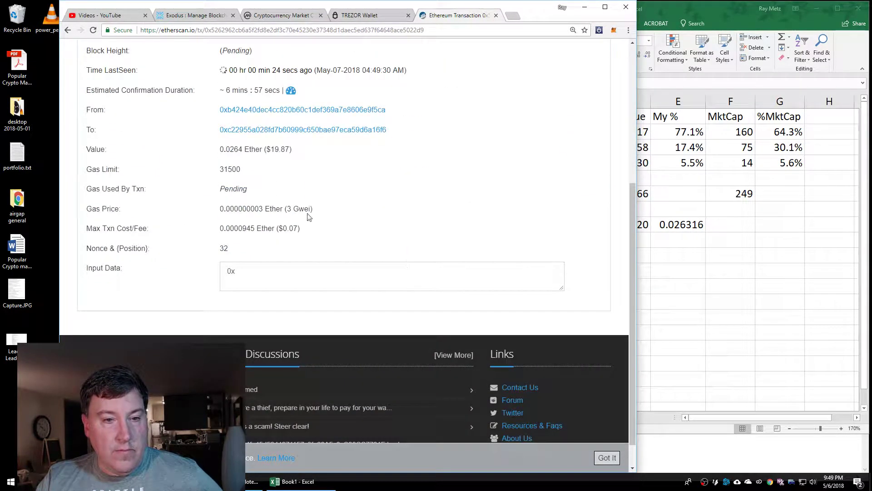
{"action": "left_click_drag", "start_coordinate": [287, 208], "coordinate": [310, 209]}
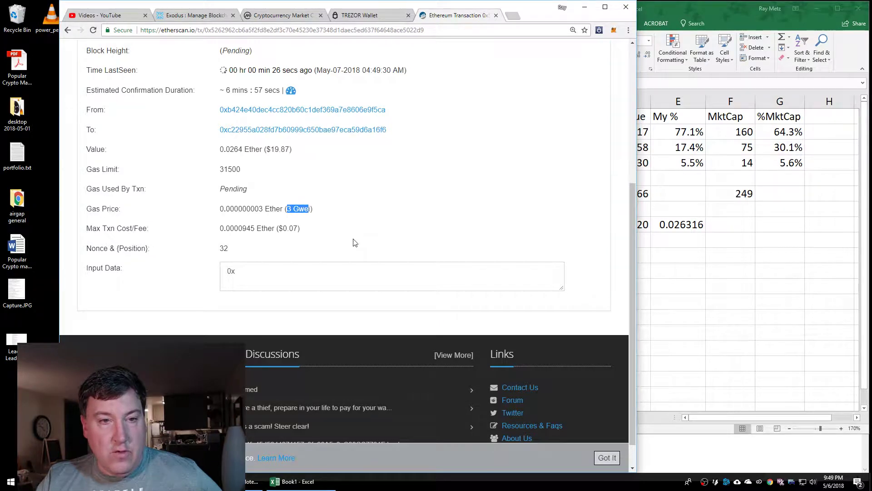
{"action": "scroll", "coordinate": [355, 242], "scroll_direction": "up", "scroll_amount": 2}
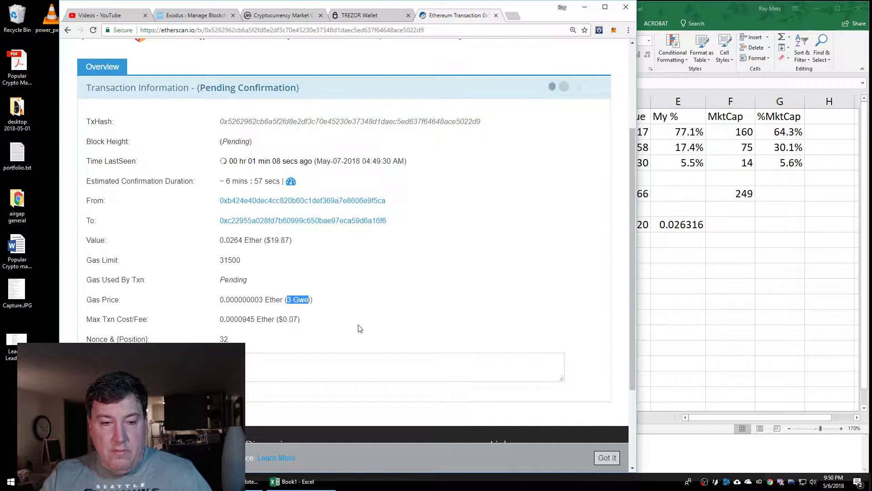
{"action": "left_click", "coordinate": [323, 306]}
{"action": "left_click_drag", "start_coordinate": [287, 300], "coordinate": [308, 300]}
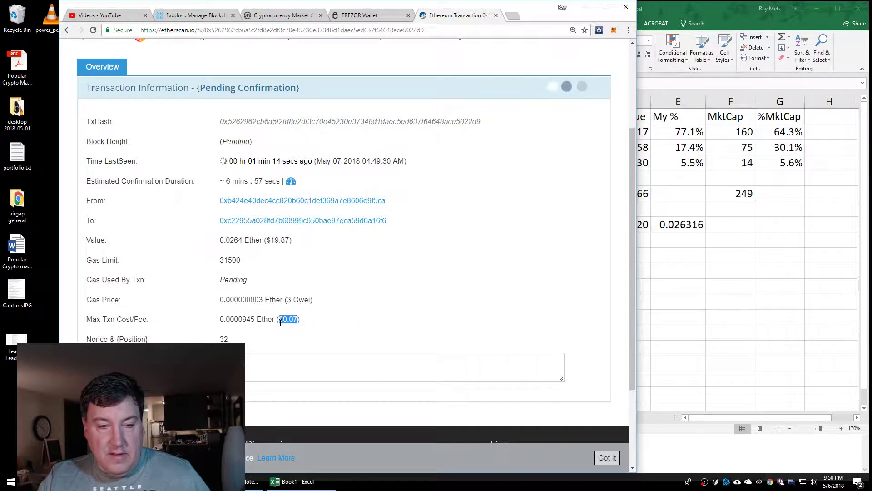
{"action": "left_click_drag", "start_coordinate": [279, 319], "coordinate": [298, 319]}
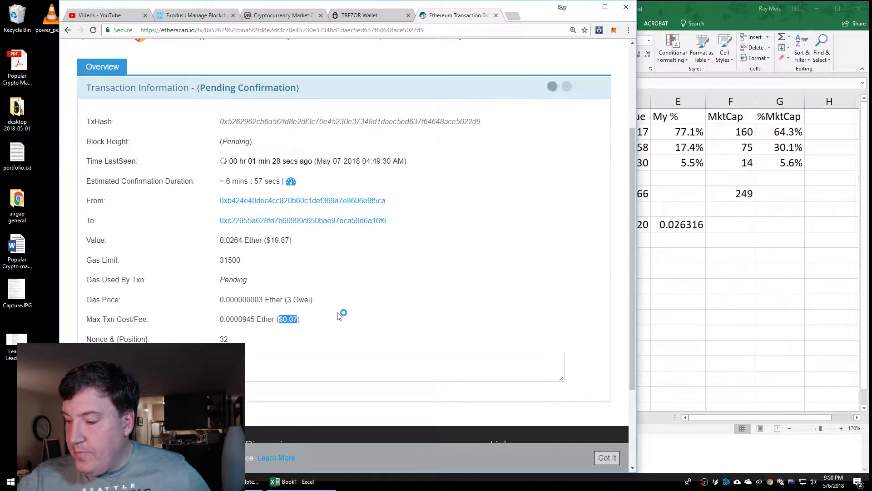
{"action": "left_click", "coordinate": [516, 16]}
Move the new tab into its own narrow window and go to ethgasstation.info
{"action": "left_click_drag", "start_coordinate": [521, 15], "coordinate": [745, 23]}
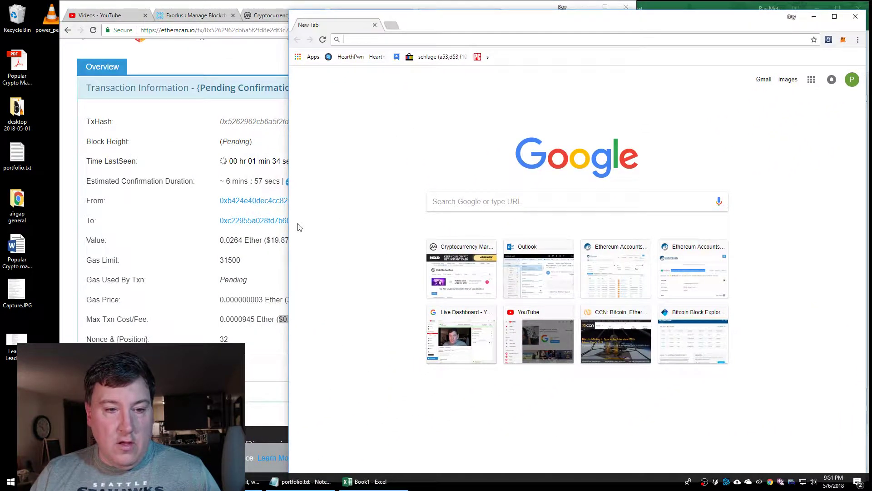
{"action": "left_click_drag", "start_coordinate": [288, 224], "coordinate": [459, 214]}
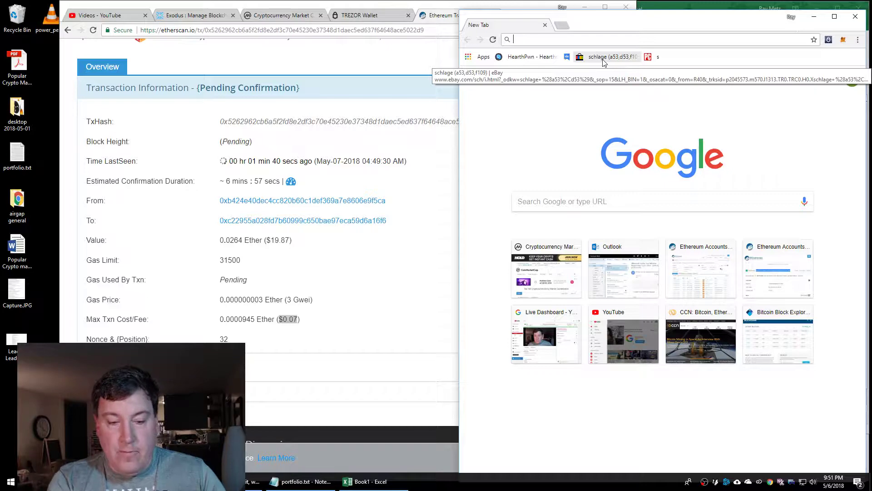
{"action": "type", "text": "ethc"}
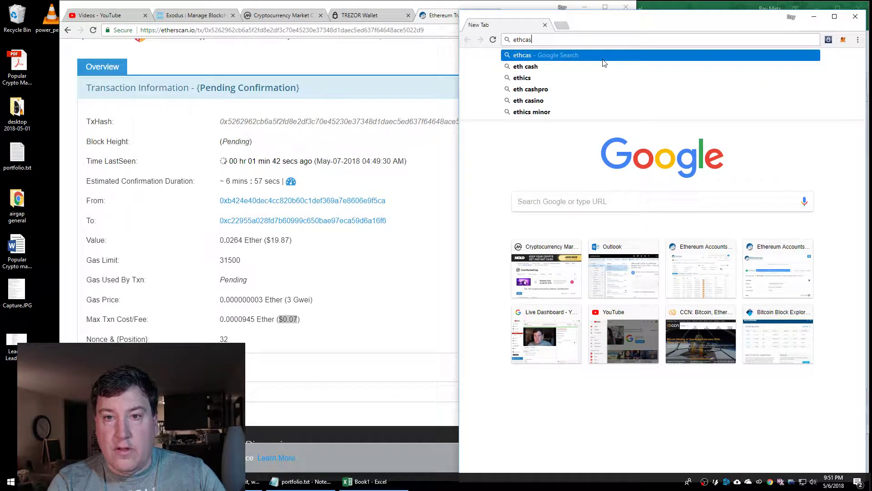
{"action": "key", "text": "BackSpace"}
{"action": "type", "text": "g"}
{"action": "key", "text": "Return"}
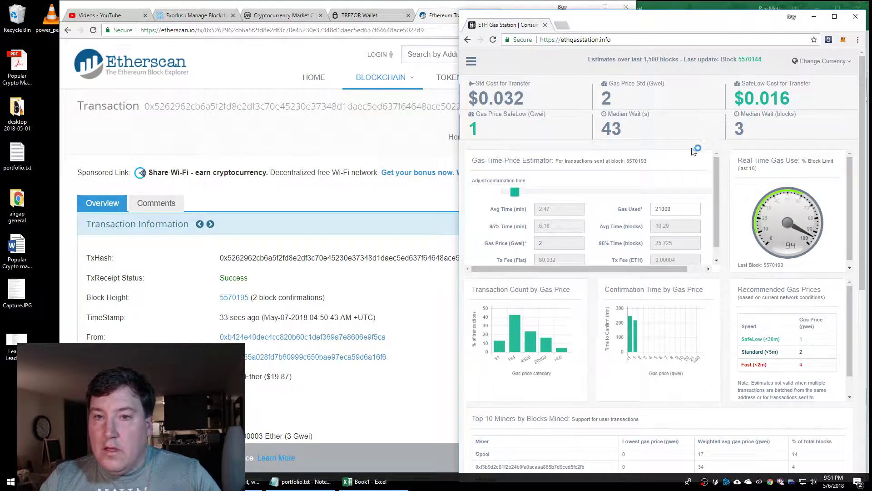
Show the Gas Burners top contracts and paste the busiest contract's address into a new tab
{"action": "left_click", "coordinate": [471, 61]}
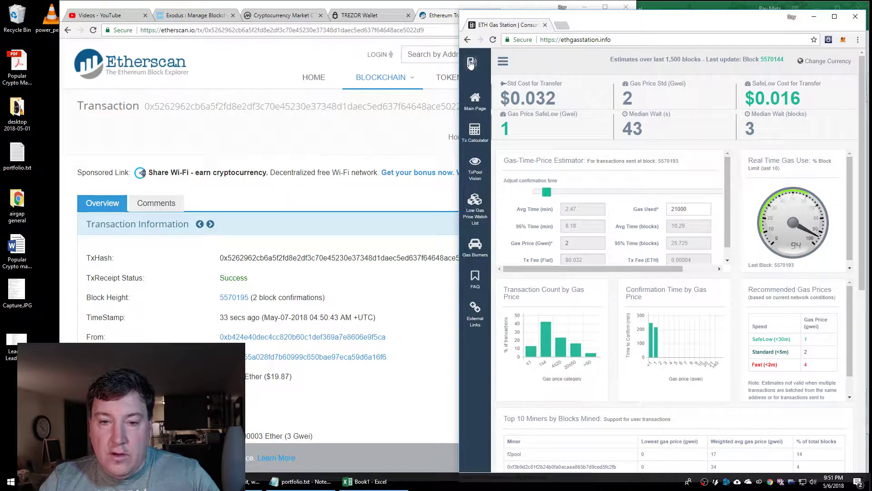
{"action": "left_click", "coordinate": [477, 249]}
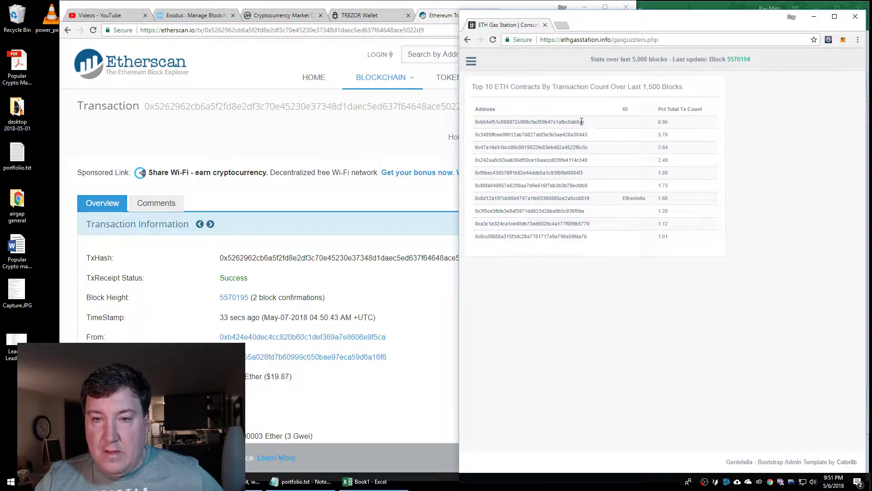
{"action": "left_click_drag", "start_coordinate": [583, 122], "coordinate": [474, 123]}
{"action": "key", "text": "ctrl+c"}
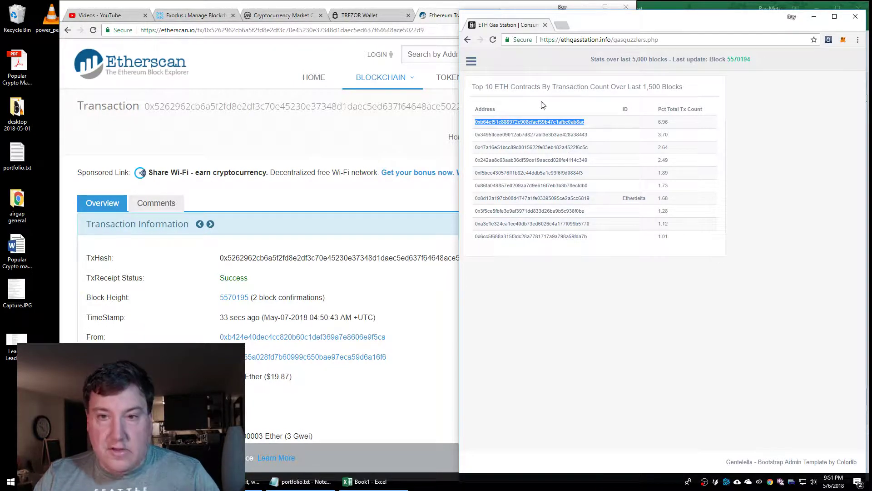
{"action": "left_click", "coordinate": [561, 25]}
{"action": "key", "text": "ctrl+v"}
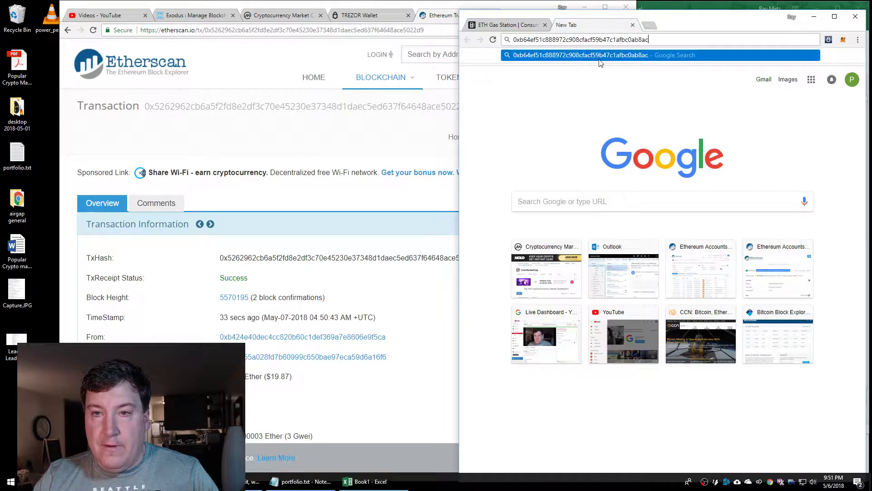
Search Google for the pasted contract address and scan the results identifying it as Storj
{"action": "left_click", "coordinate": [599, 56]}
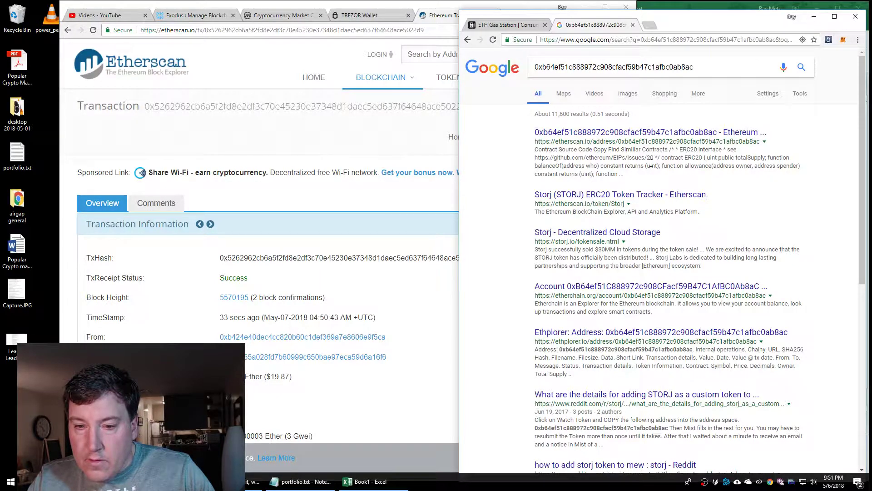
{"action": "scroll", "coordinate": [651, 162], "scroll_direction": "down", "scroll_amount": 2}
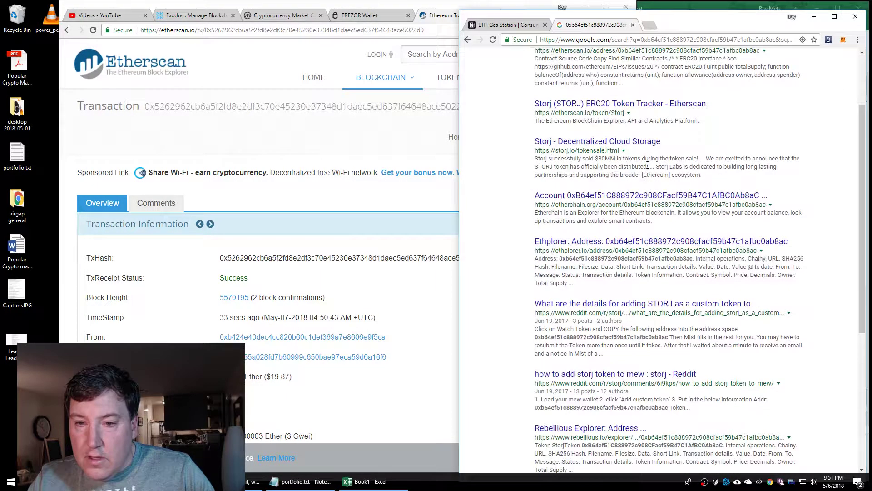
{"action": "scroll", "coordinate": [638, 178], "scroll_direction": "down", "scroll_amount": 1}
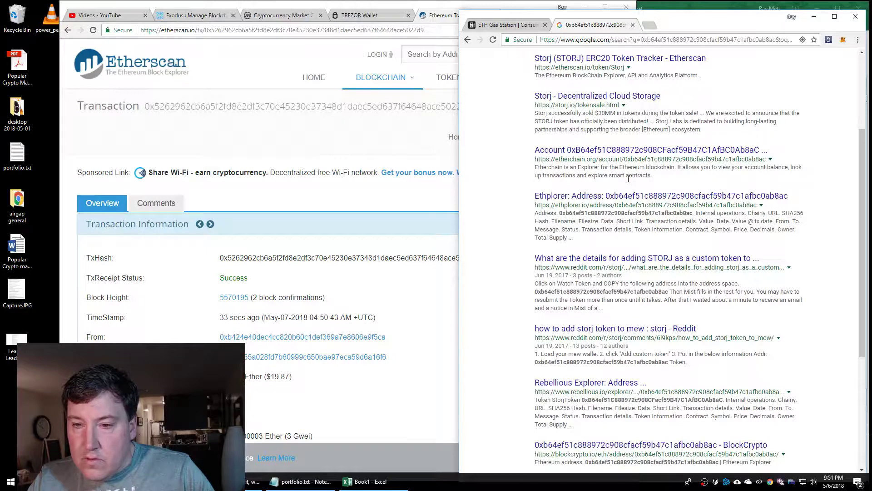
{"action": "scroll", "coordinate": [629, 178], "scroll_direction": "down", "scroll_amount": 2}
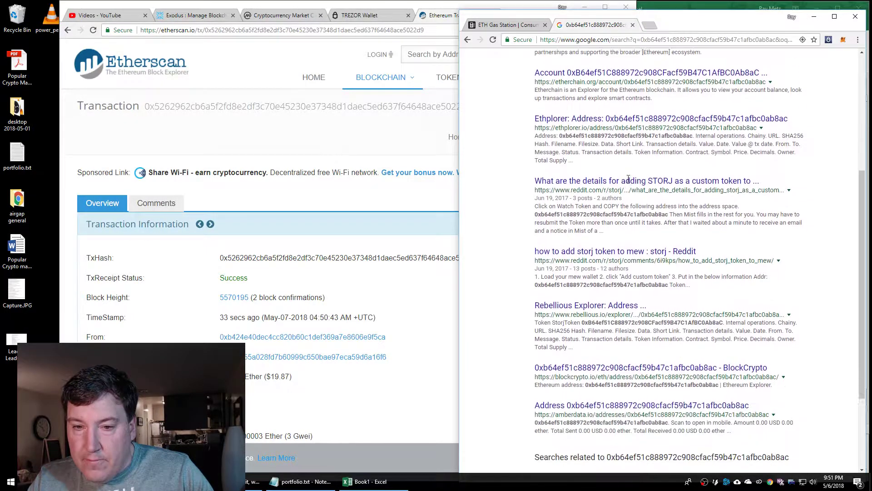
{"action": "scroll", "coordinate": [629, 179], "scroll_direction": "down", "scroll_amount": 1}
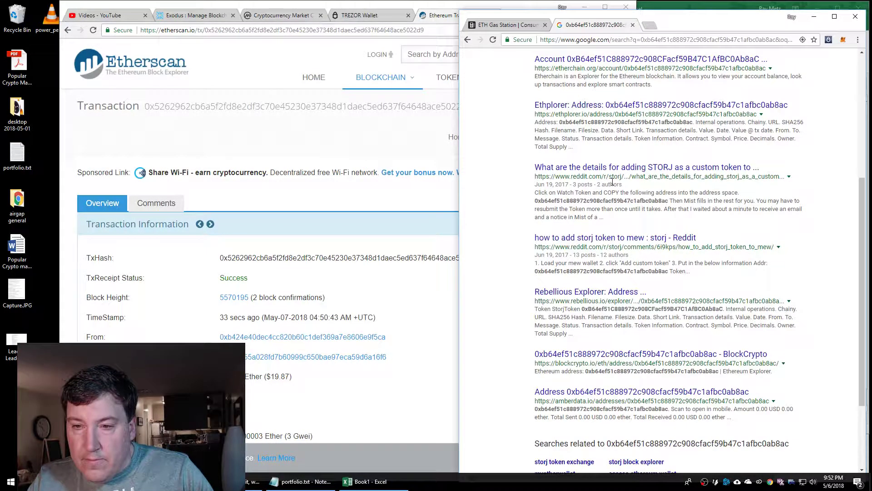
{"action": "scroll", "coordinate": [613, 181], "scroll_direction": "down", "scroll_amount": 1}
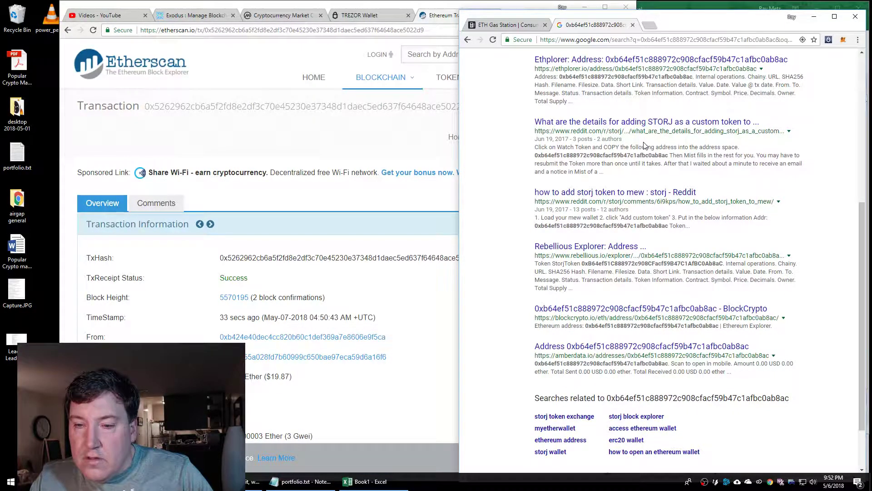
{"action": "scroll", "coordinate": [645, 145], "scroll_direction": "up", "scroll_amount": 1}
{"action": "scroll", "coordinate": [645, 145], "scroll_direction": "up", "scroll_amount": 5}
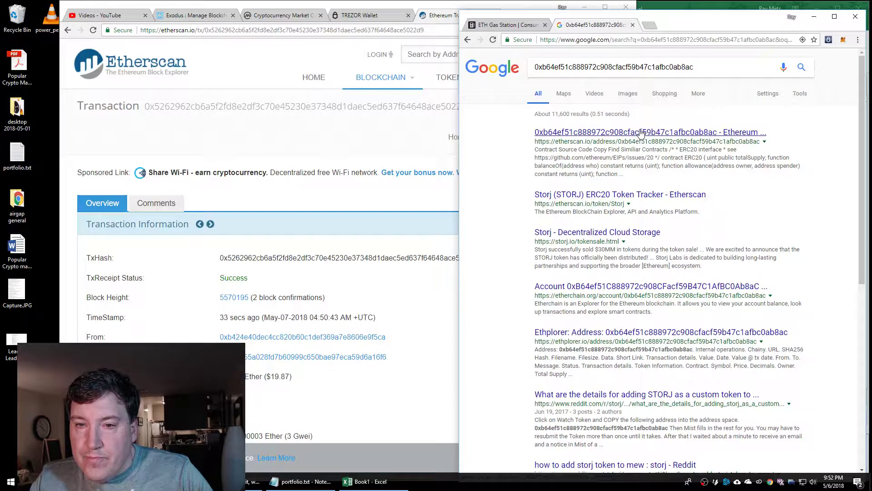
Open the Etherscan contract page from the first result and highlight the StorjTokenContract label
{"action": "left_click", "coordinate": [640, 133]}
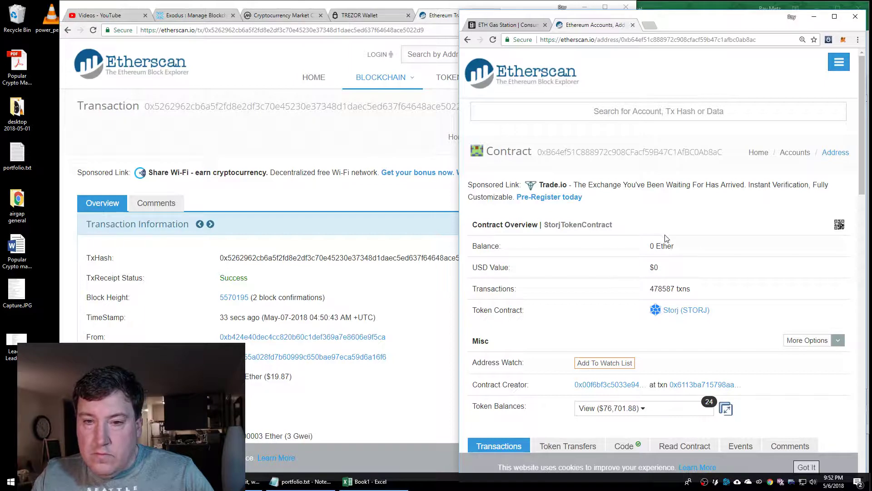
{"action": "scroll", "coordinate": [667, 239], "scroll_direction": "down", "scroll_amount": 2}
{"action": "scroll", "coordinate": [670, 240], "scroll_direction": "up", "scroll_amount": 2}
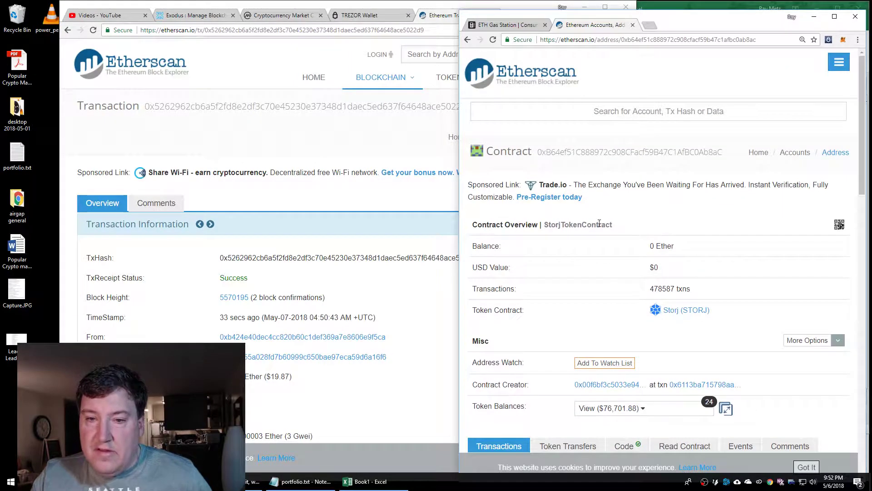
{"action": "left_click_drag", "start_coordinate": [614, 226], "coordinate": [544, 226]}
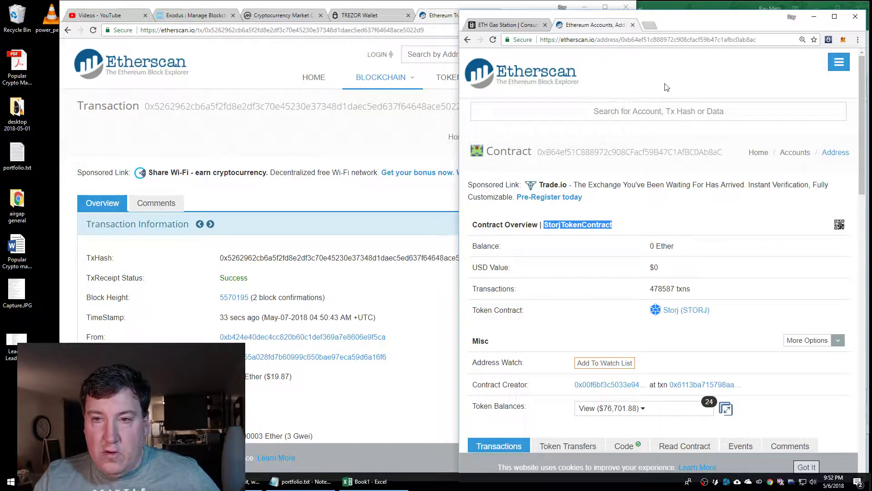
{"action": "left_click", "coordinate": [650, 25]}
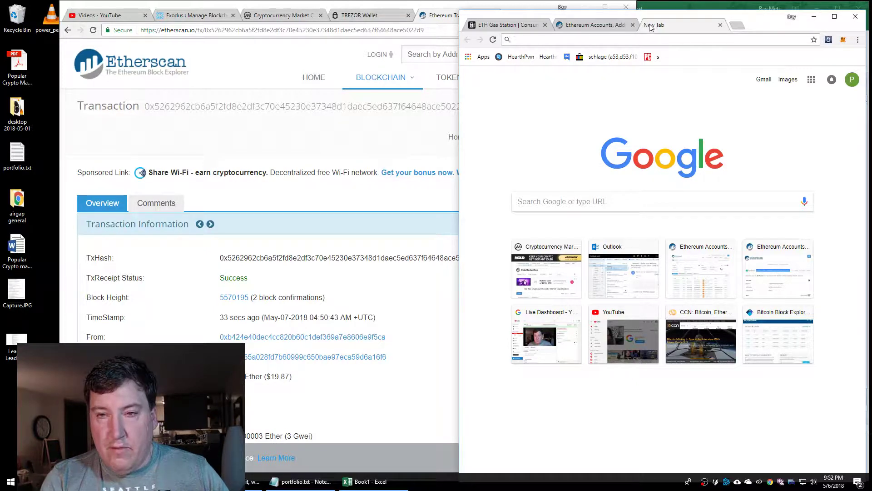
Search 'storj marketcap' and open Storj's CoinMarketCap page
{"action": "type", "text": "stor"}
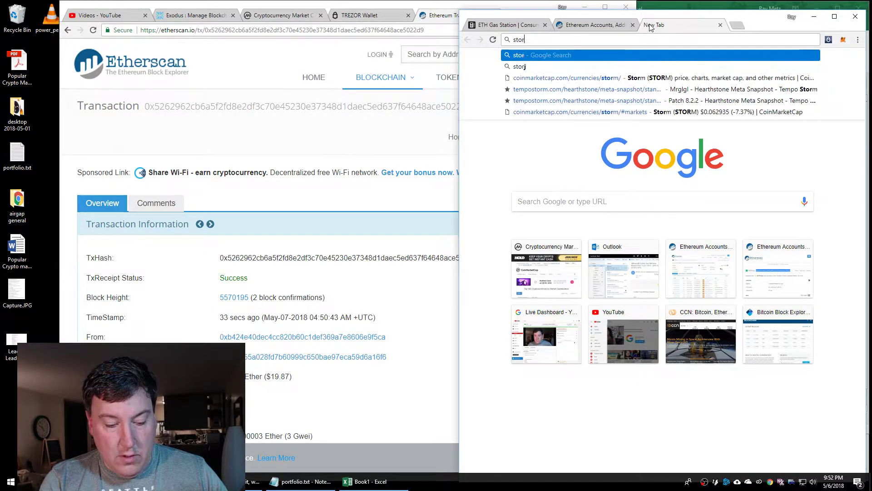
{"action": "type", "text": "j"}
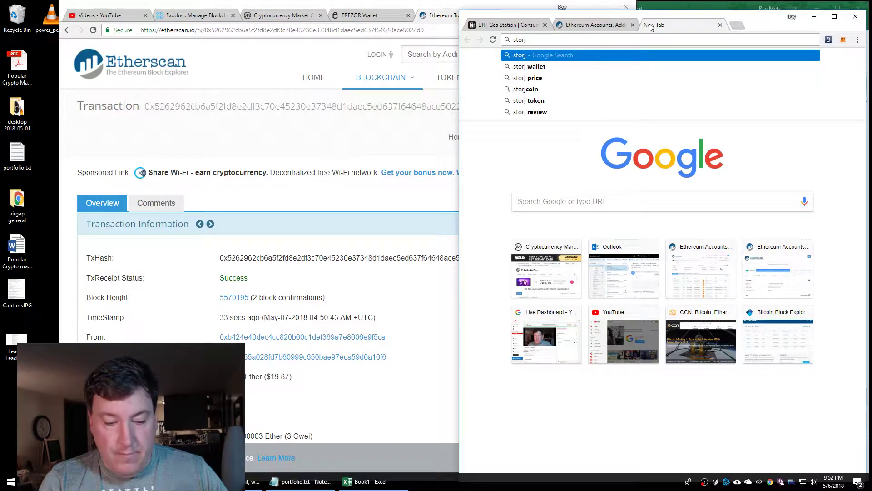
{"action": "type", "text": "marketcap"}
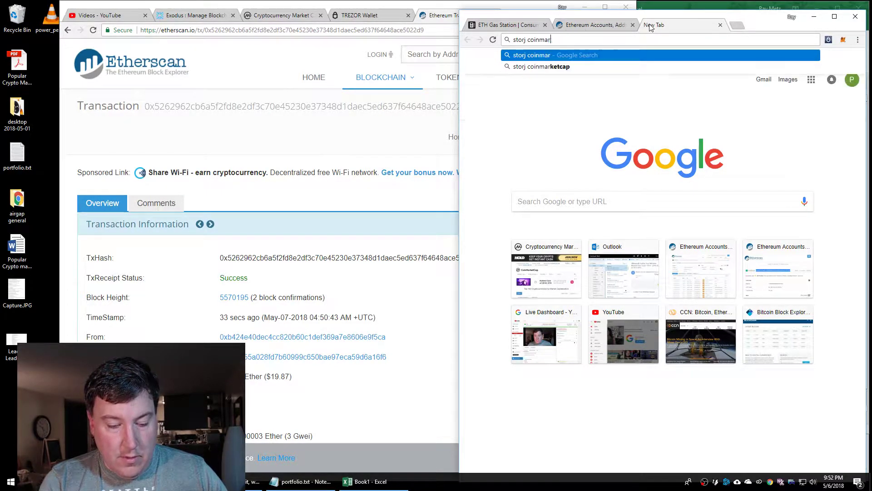
{"action": "key", "text": "Return"}
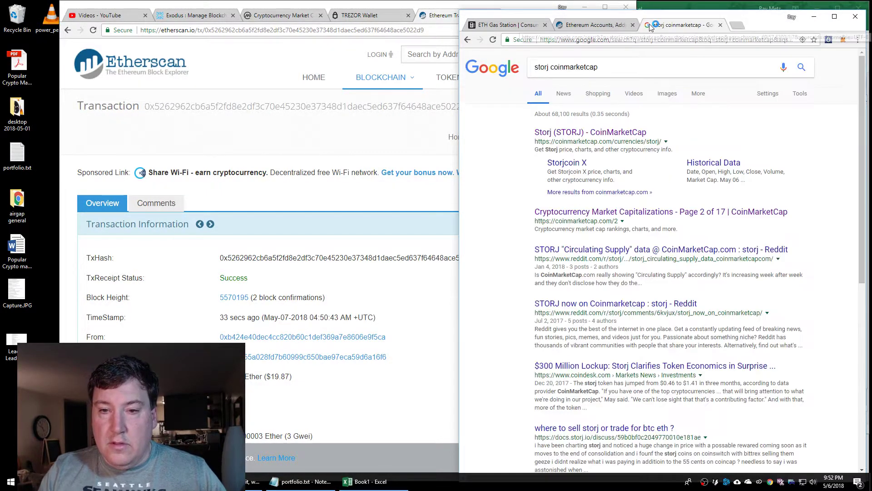
{"action": "left_click", "coordinate": [591, 132]}
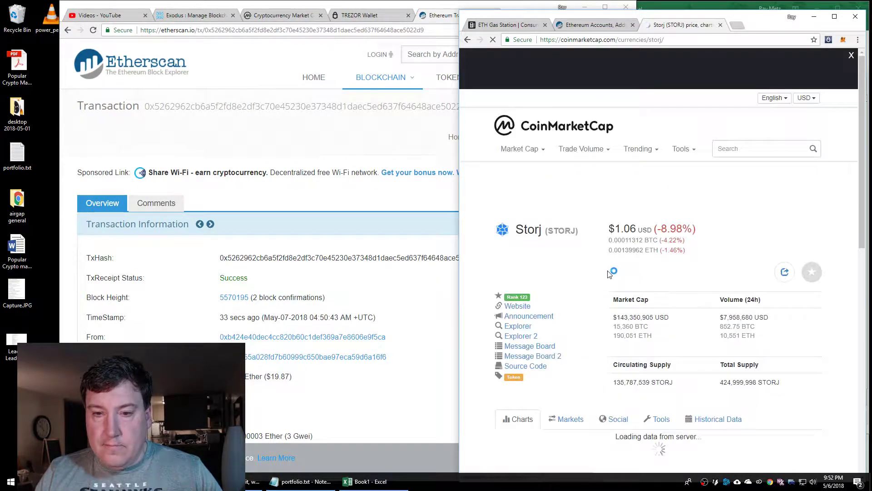
Review Storj's chart and Social feeds, then close the CoinMarketCap page
{"action": "scroll", "coordinate": [575, 284], "scroll_direction": "down", "scroll_amount": 2}
{"action": "scroll", "coordinate": [574, 284], "scroll_direction": "down", "scroll_amount": 4}
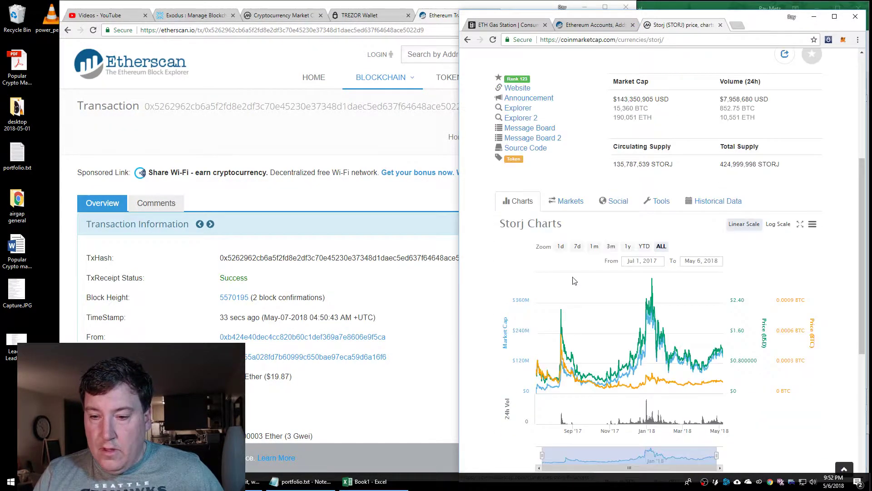
{"action": "left_click", "coordinate": [616, 109]}
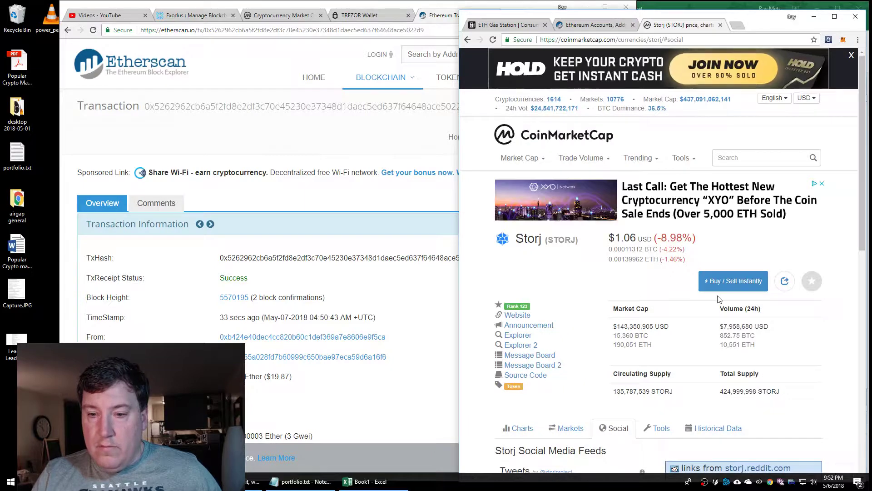
{"action": "scroll", "coordinate": [754, 300], "scroll_direction": "down", "scroll_amount": 8}
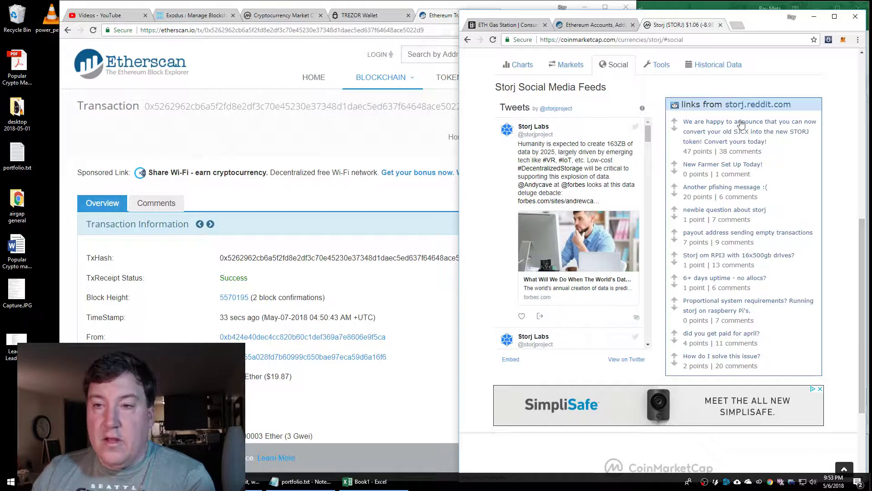
{"action": "left_click", "coordinate": [720, 25]}
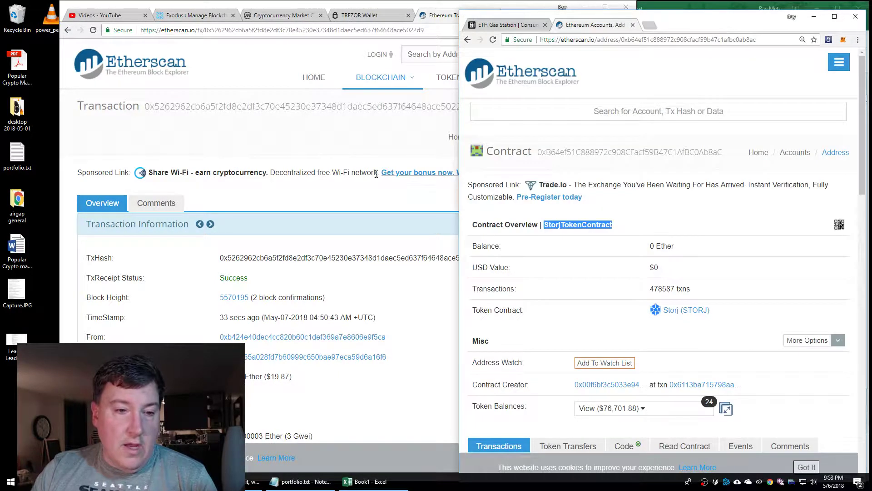
Close the Storj token contract page and go back to ETH Gas Station's gas price overview
{"action": "left_click", "coordinate": [274, 137]}
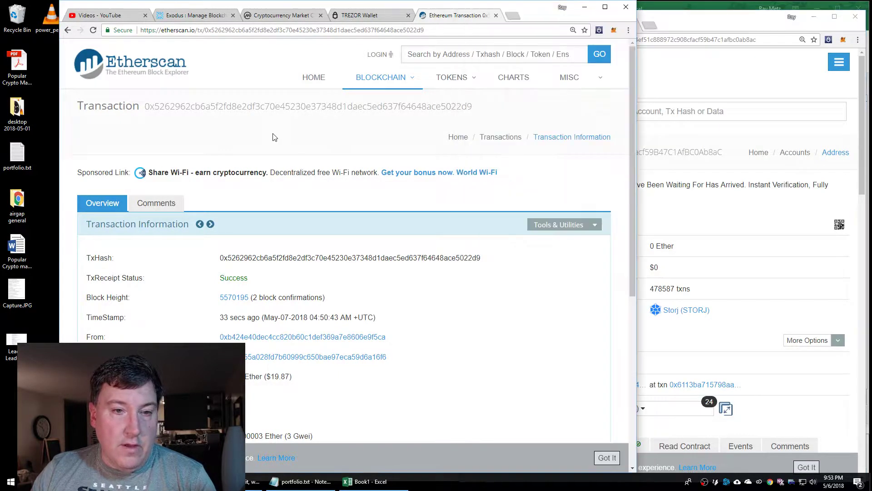
{"action": "left_click", "coordinate": [732, 26]}
{"action": "left_click", "coordinate": [635, 26]}
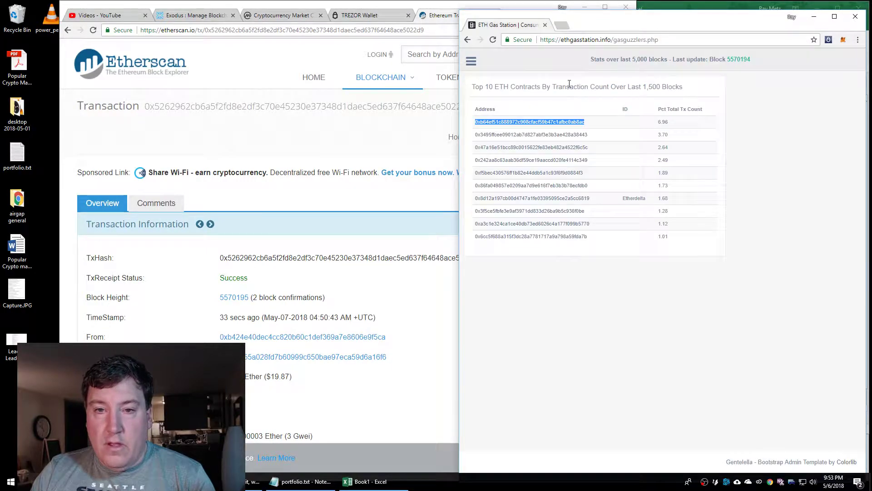
{"action": "left_click", "coordinate": [467, 40]}
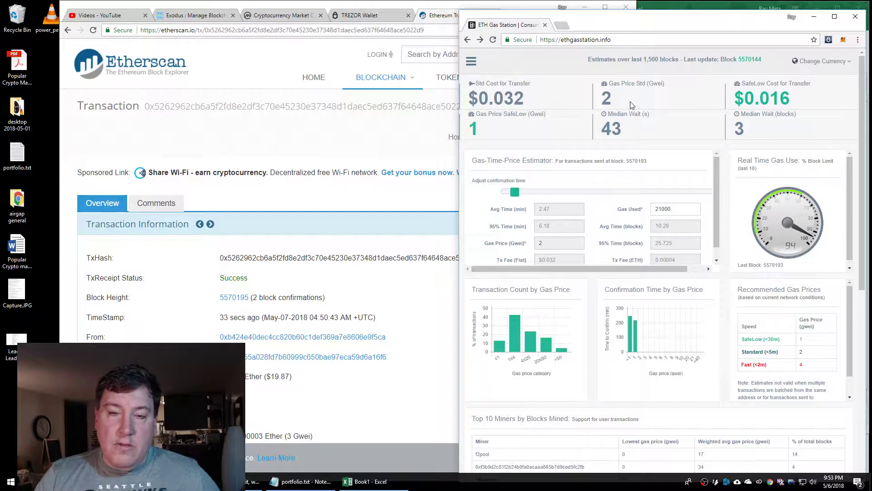
Highlight the 1 Gwei SafeLow price and 43-second median wait, then bring Etherscan forward
{"action": "left_click_drag", "start_coordinate": [485, 133], "coordinate": [527, 115]}
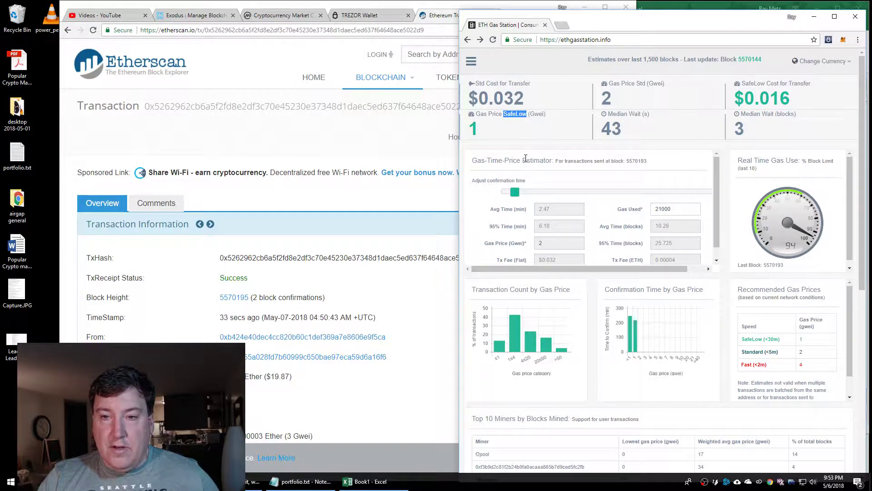
{"action": "left_click_drag", "start_coordinate": [599, 101], "coordinate": [623, 129]}
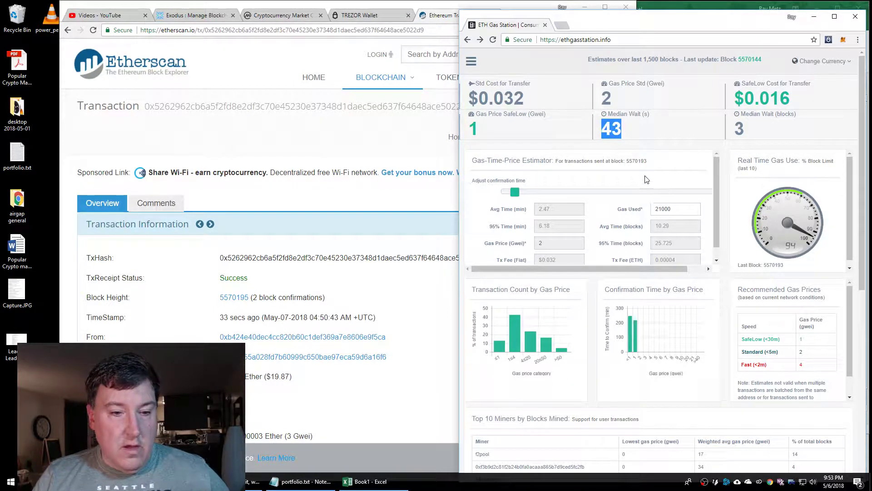
{"action": "left_click", "coordinate": [309, 153]}
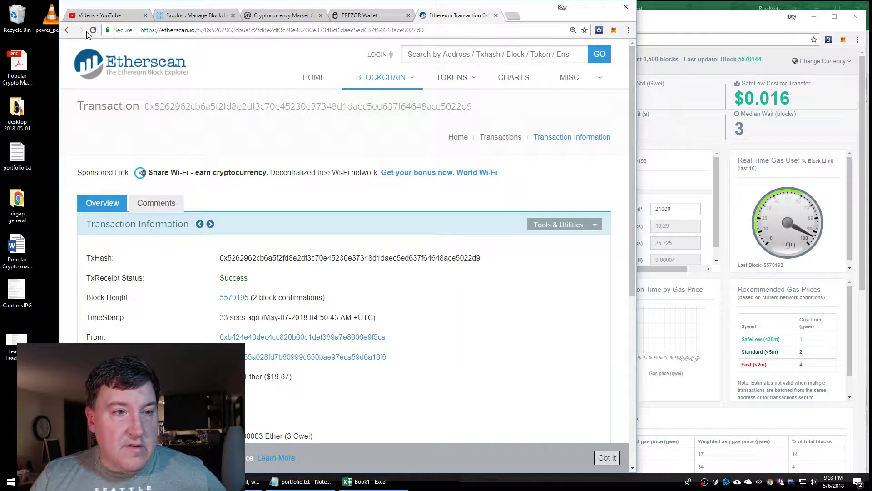
Go back to the address page, highlight the $33.38 USD value, and switch to Excel
{"action": "left_click", "coordinate": [68, 30]}
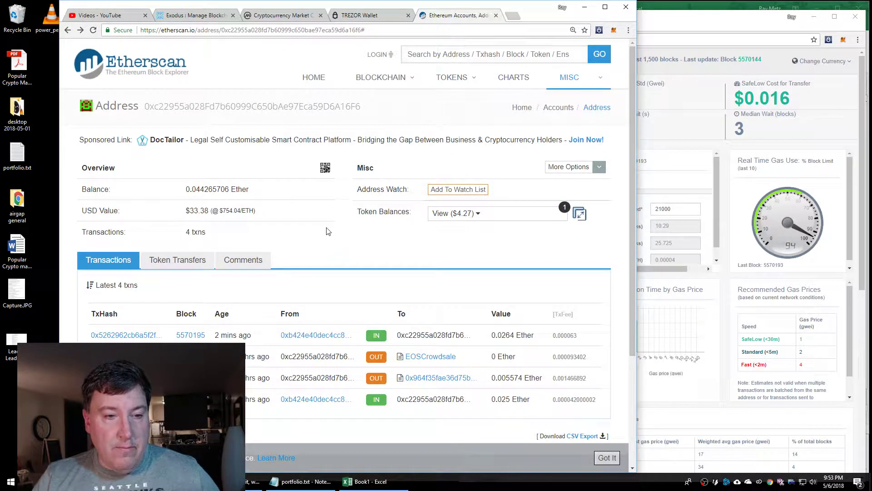
{"action": "left_click_drag", "start_coordinate": [186, 210], "coordinate": [210, 212]}
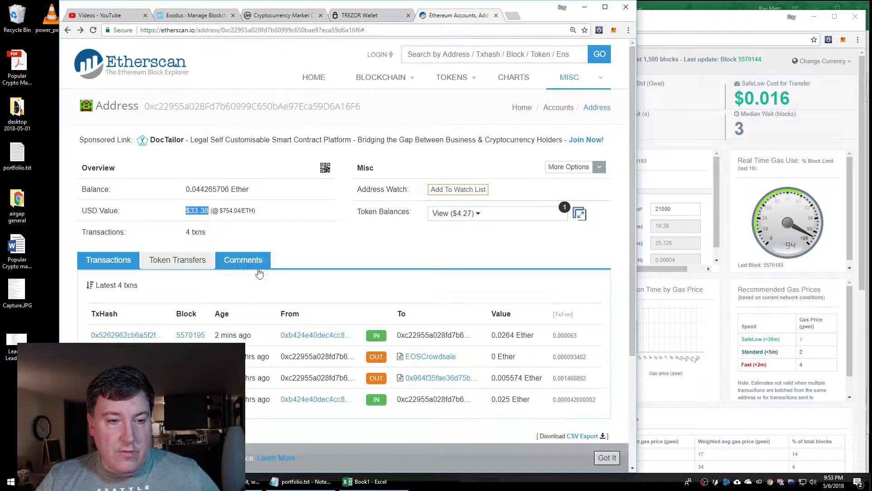
{"action": "left_click", "coordinate": [365, 481]}
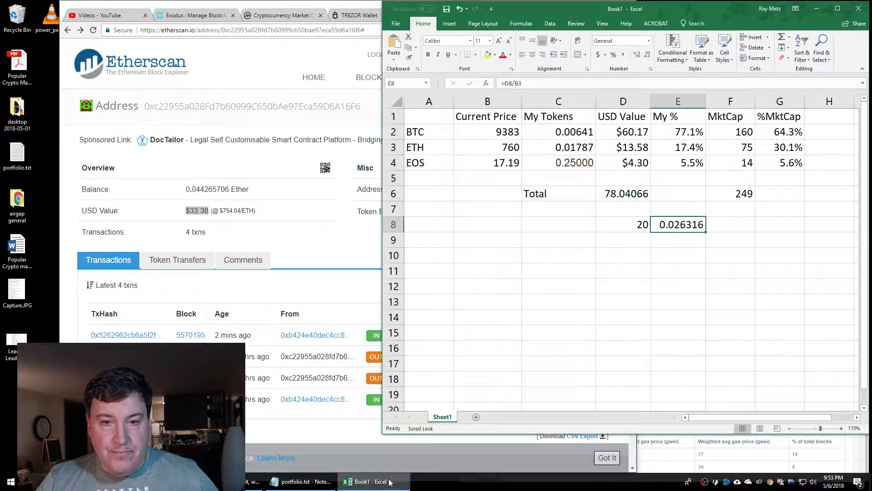
Clear the scratch values 20 and 0.026316 from row 8
{"action": "left_click", "coordinate": [597, 271]}
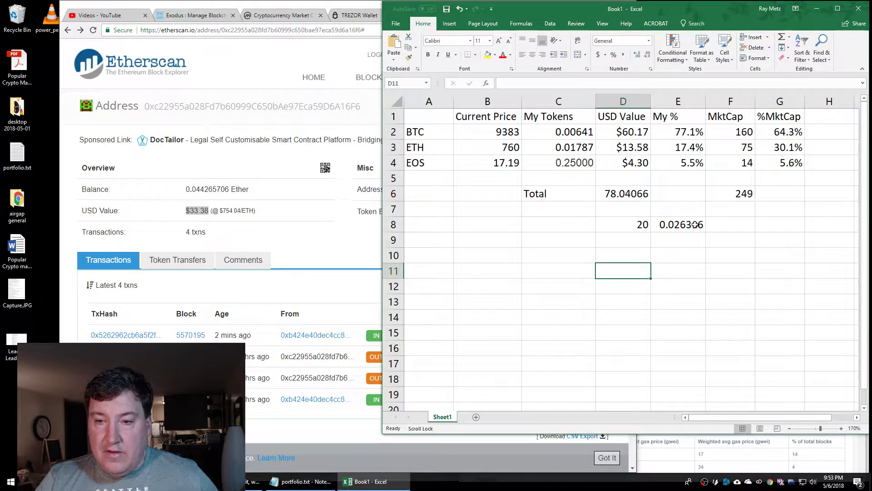
{"action": "left_click_drag", "start_coordinate": [694, 224], "coordinate": [634, 224]}
{"action": "key", "text": "Delete"}
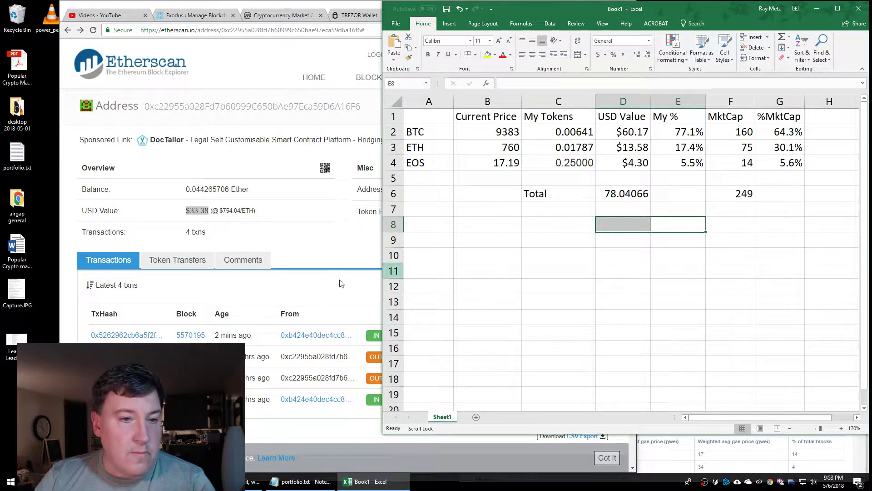
Replace ETH's amount in C3 with the copied Etherscan balance 0.044265706
{"action": "left_click", "coordinate": [190, 187]}
{"action": "left_click_drag", "start_coordinate": [186, 189], "coordinate": [228, 191]}
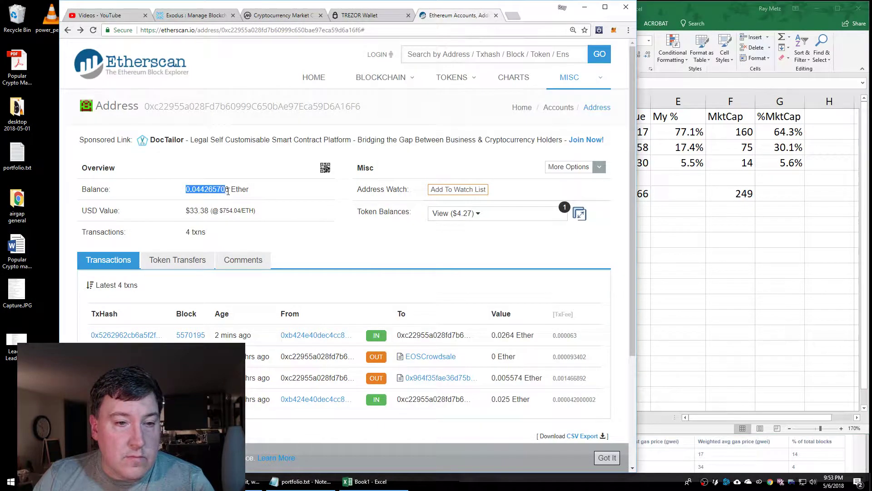
{"action": "left_click", "coordinate": [685, 239]}
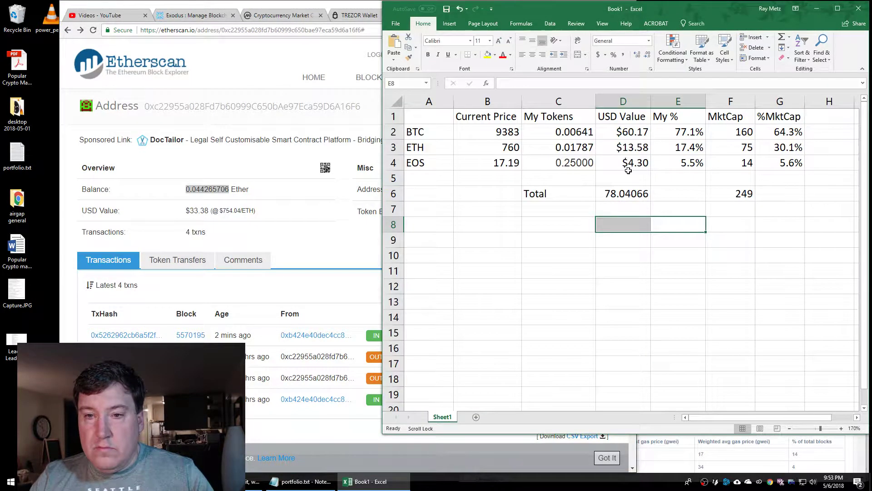
{"action": "double_click", "coordinate": [579, 147]}
{"action": "left_click_drag", "start_coordinate": [524, 147], "coordinate": [593, 147]}
{"action": "type", "text": "0.044265706"}
{"action": "key", "text": "Return"}
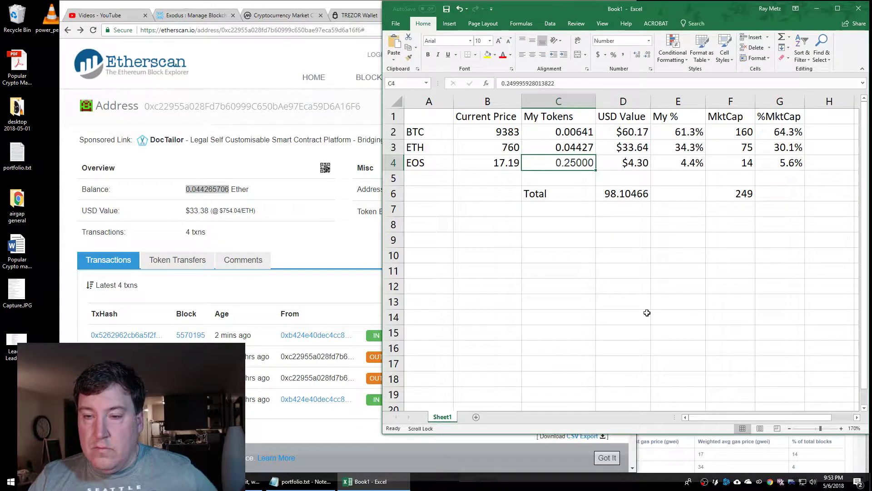
Check the My % and %MktCap formulas for BTC, ETH and EOS in columns E and G
{"action": "left_click", "coordinate": [641, 291]}
{"action": "left_click", "coordinate": [690, 162]}
{"action": "key", "text": "Up"}
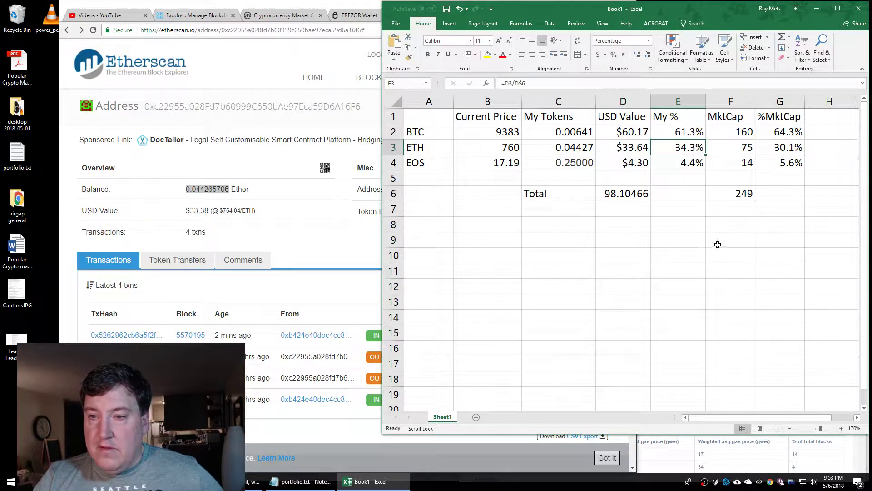
{"action": "key", "text": "Up"}
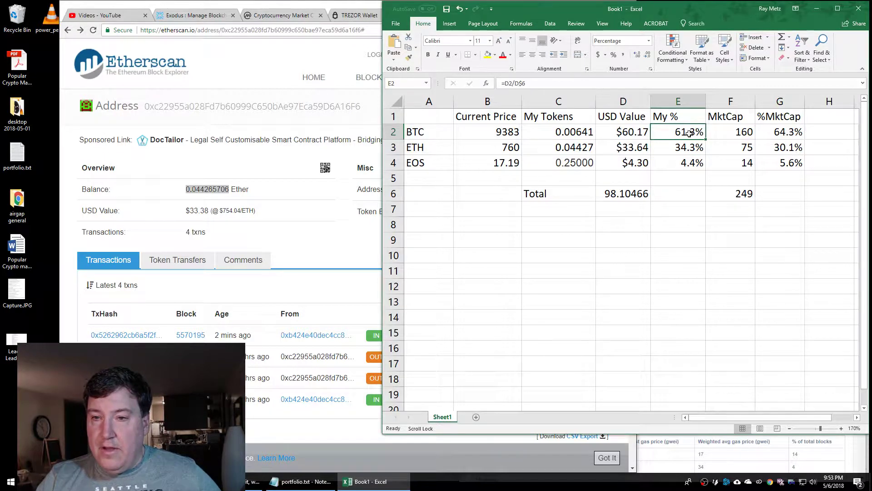
{"action": "left_click", "coordinate": [787, 132]}
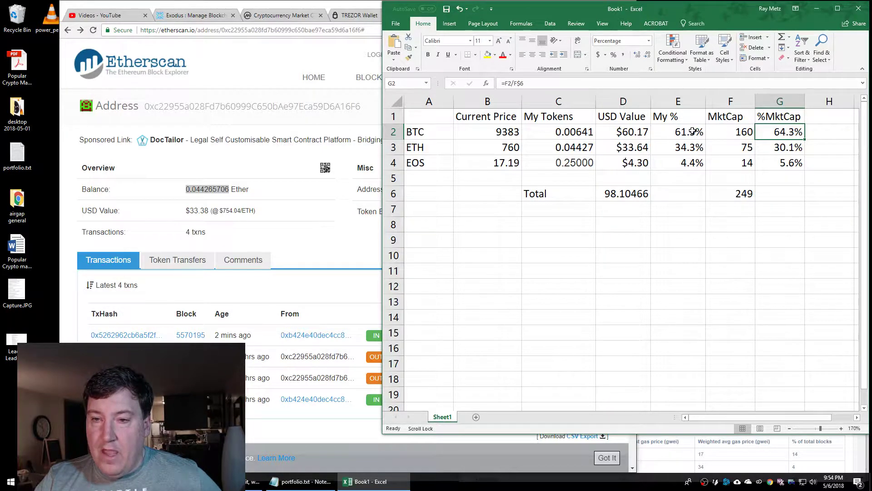
{"action": "left_click", "coordinate": [691, 131]}
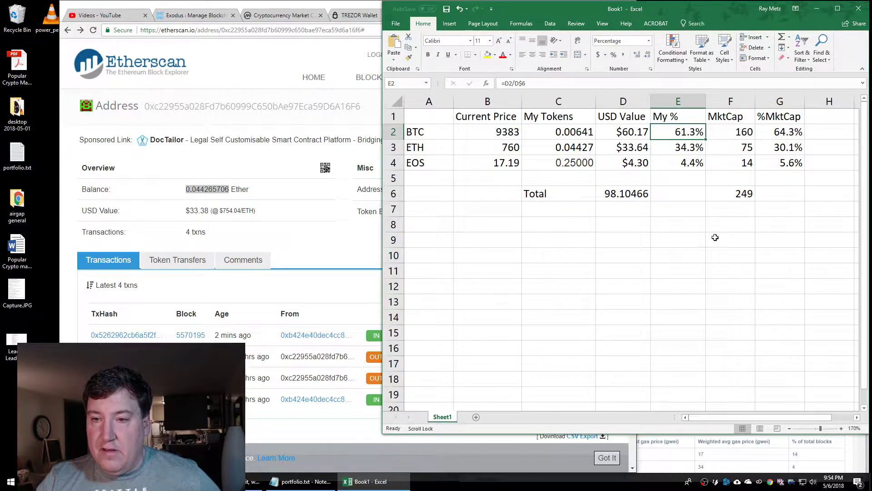
{"action": "left_click", "coordinate": [684, 147]}
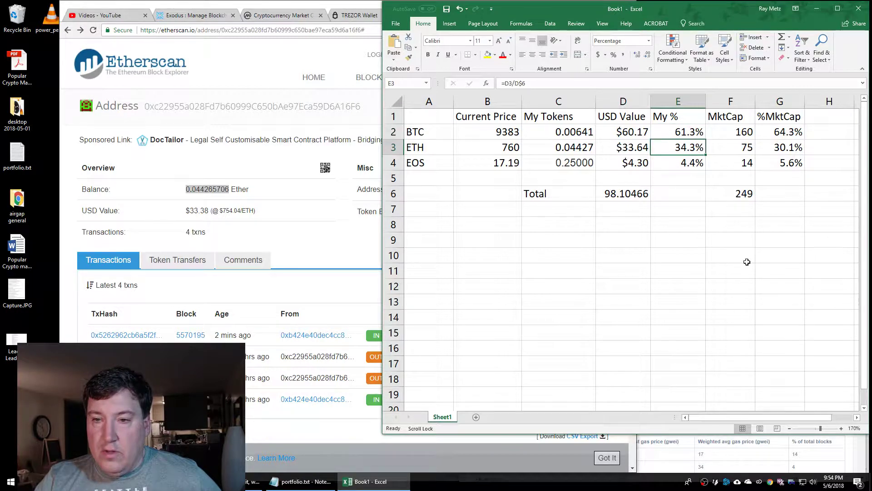
{"action": "left_click", "coordinate": [795, 149]}
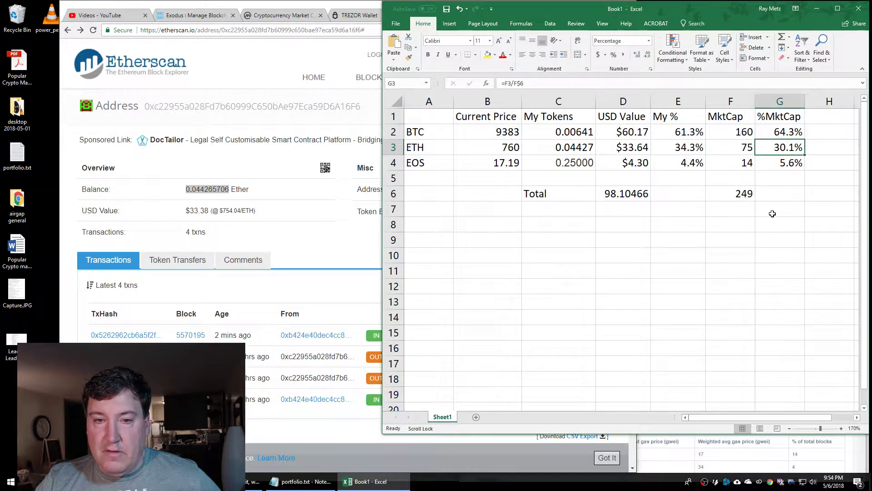
{"action": "left_click", "coordinate": [691, 164]}
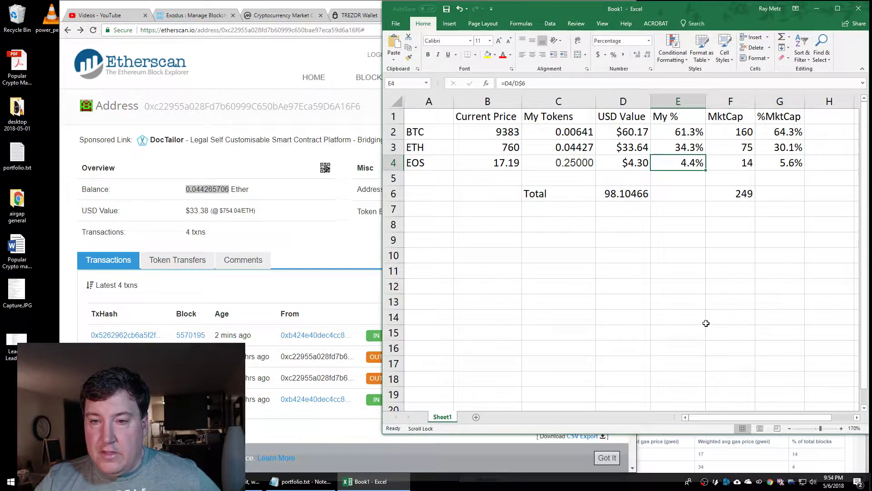
{"action": "left_click", "coordinate": [573, 165]}
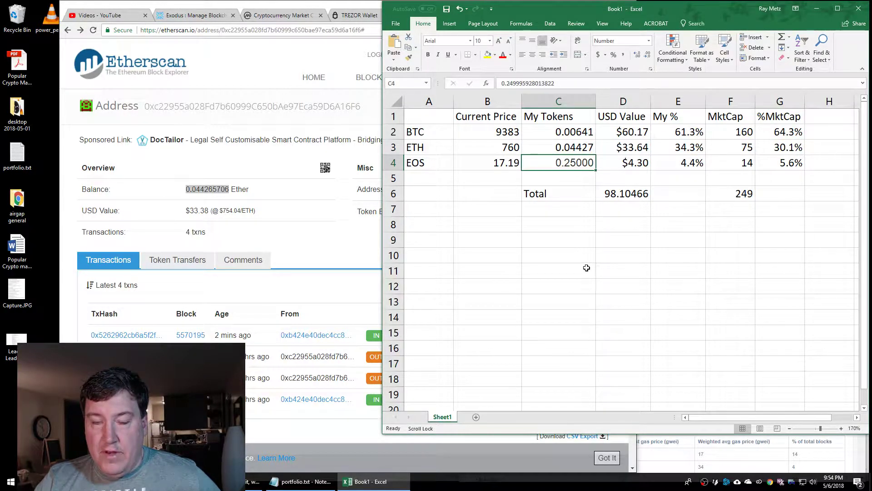
{"action": "left_click", "coordinate": [685, 164]}
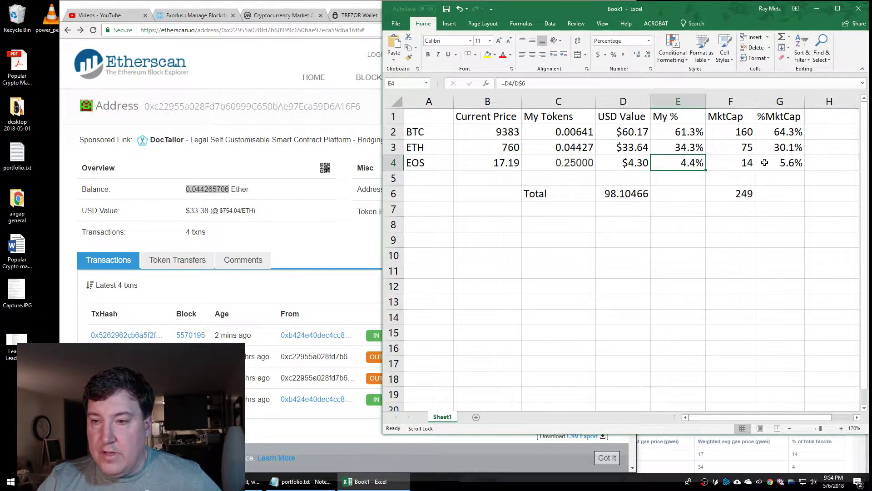
{"action": "left_click", "coordinate": [792, 163]}
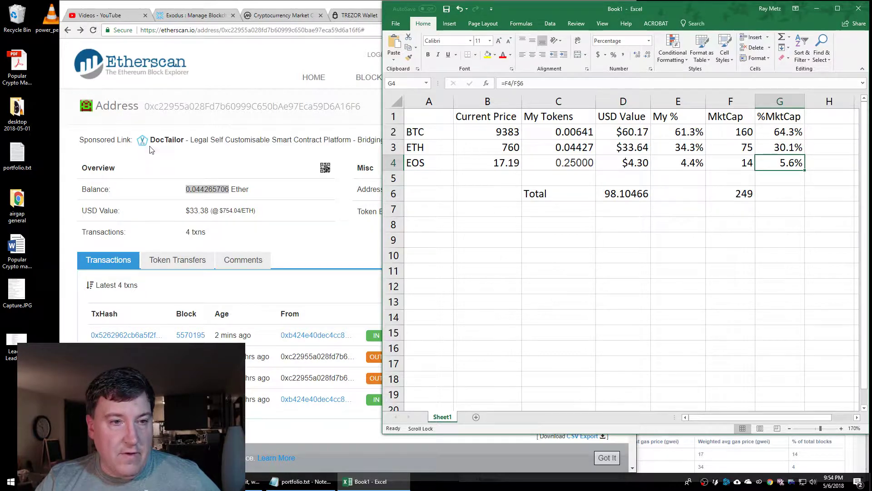
{"action": "left_click", "coordinate": [280, 16]}
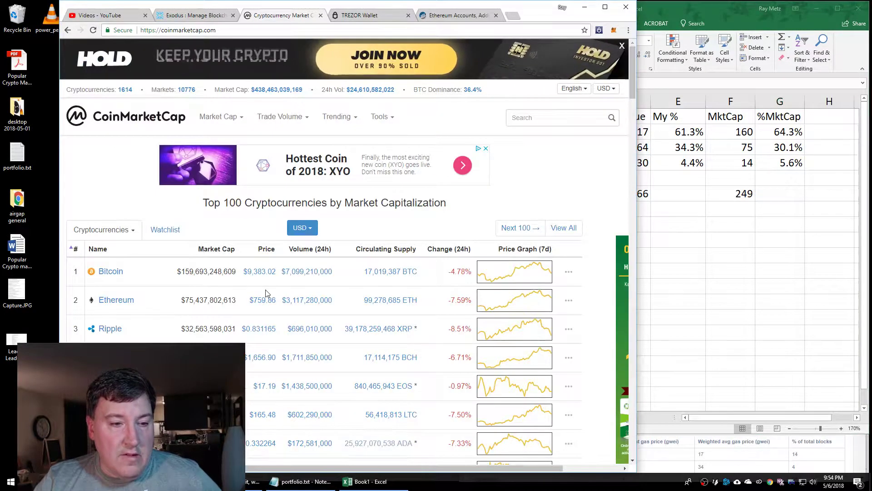
Scroll CoinMarketCap to the Top 100 table, then select the EOS row in Excel
{"action": "scroll", "coordinate": [231, 264], "scroll_direction": "down", "scroll_amount": 2}
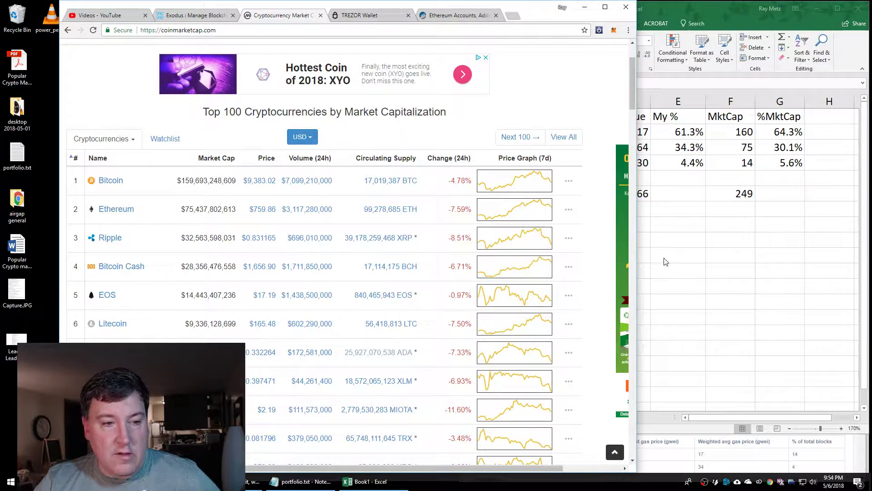
{"action": "left_click", "coordinate": [690, 261]}
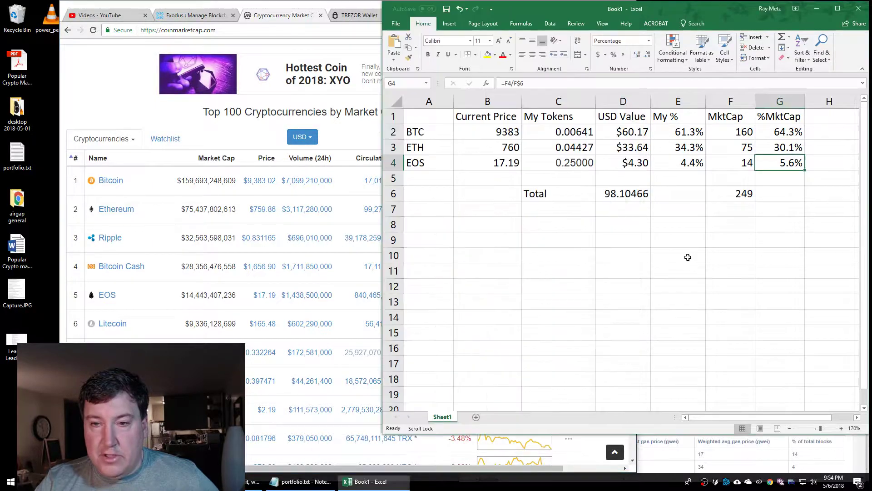
Insert two blank rows above the EOS row
{"action": "left_click", "coordinate": [395, 162]}
{"action": "left_click_drag", "start_coordinate": [395, 162], "coordinate": [395, 178]}
{"action": "right_click", "coordinate": [395, 178]}
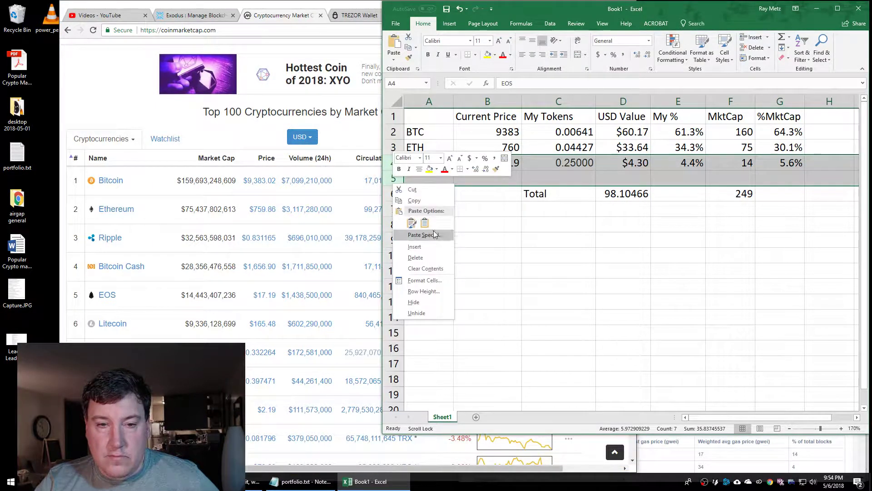
{"action": "left_click", "coordinate": [429, 245]}
Name the new rows Ripple in A4 and BCH in A5
{"action": "left_click", "coordinate": [432, 167]}
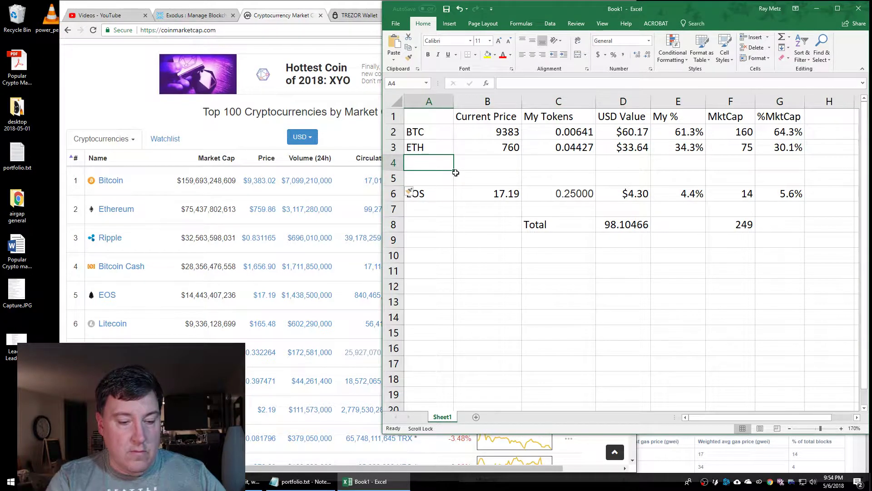
{"action": "type", "text": "Rippl"}
{"action": "key", "text": "BackSpace"}
{"action": "key", "text": "BackSpace"}
{"action": "key", "text": "BackSpace"}
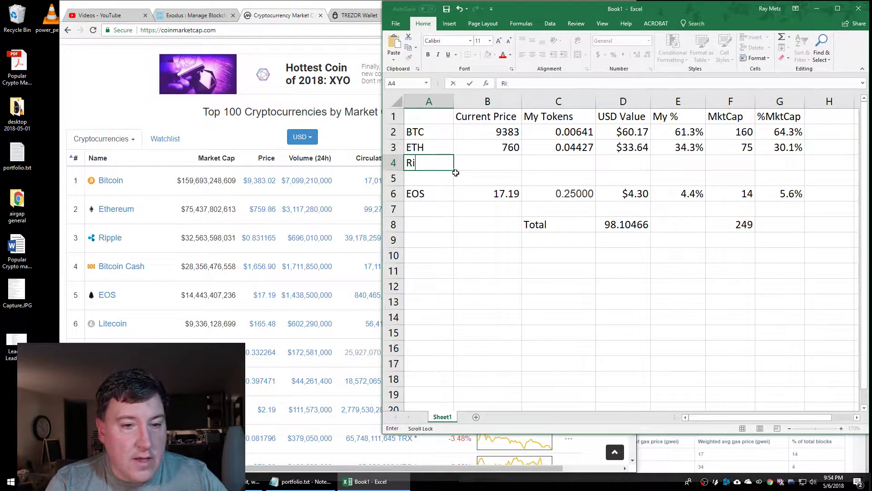
{"action": "key", "text": "BackSpace"}
{"action": "key", "text": "BackSpace"}
{"action": "type", "text": "Ripple"}
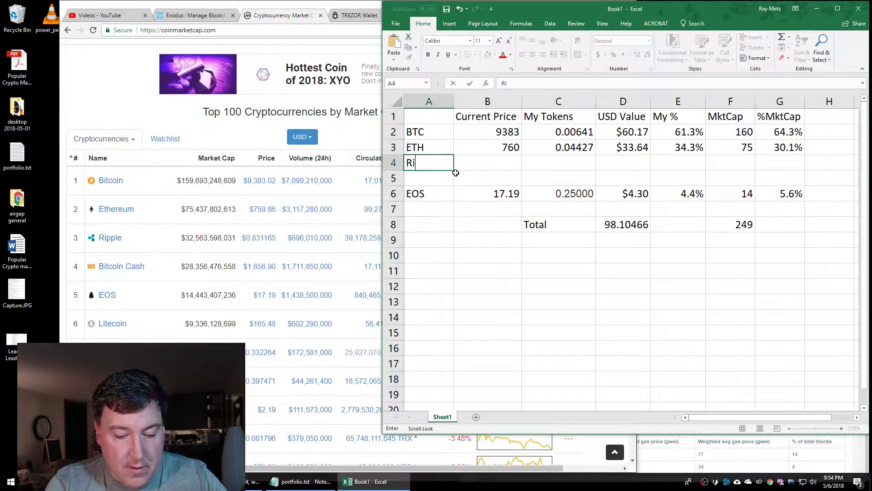
{"action": "key", "text": "Return"}
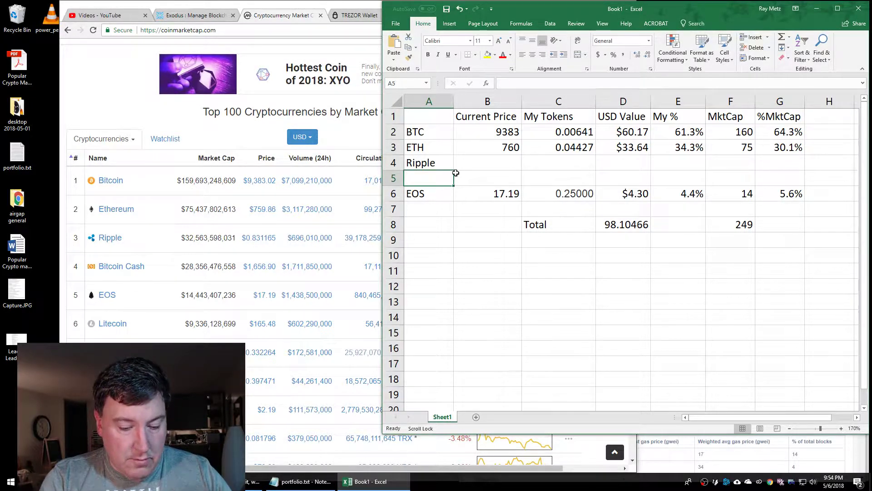
{"action": "type", "text": "BTC"}
{"action": "type", "text": "CH"}
{"action": "key", "text": "Return"}
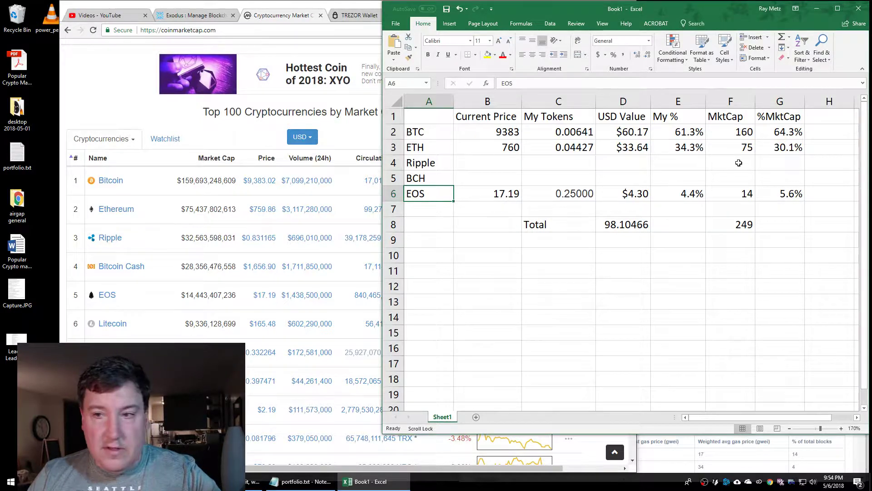
Enter market caps of 32.5 for Ripple and 28.3 for BCH in column F
{"action": "left_click", "coordinate": [738, 163]}
{"action": "type", "text": "32"}
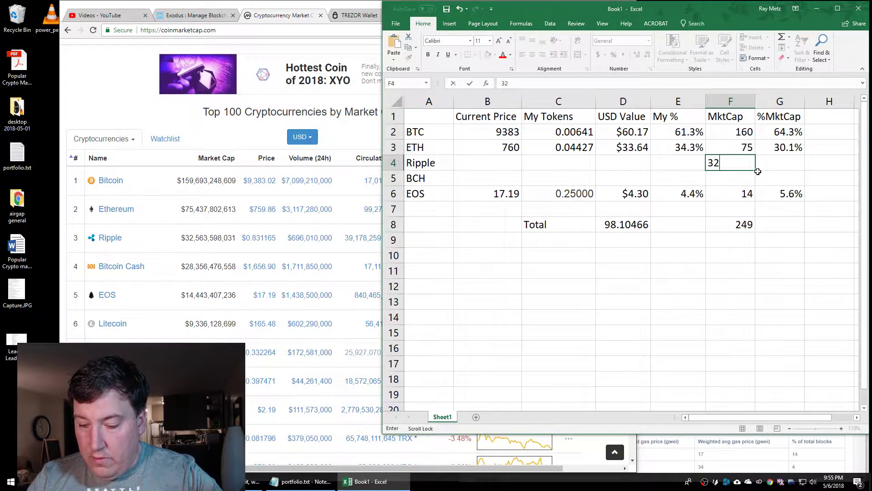
{"action": "type", "text": "500"}
{"action": "key", "text": "BackSpace"}
{"action": "key", "text": "BackSpace"}
{"action": "key", "text": "BackSpace"}
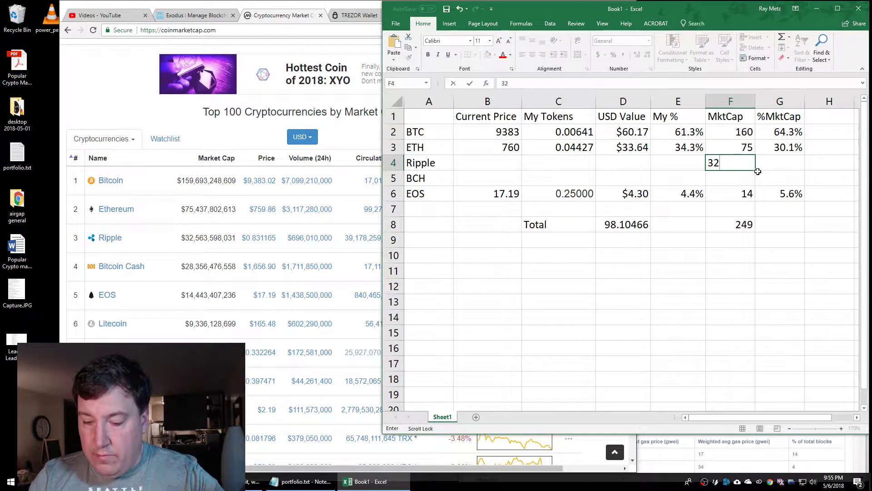
{"action": "type", "text": ".5"}
{"action": "key", "text": "Return"}
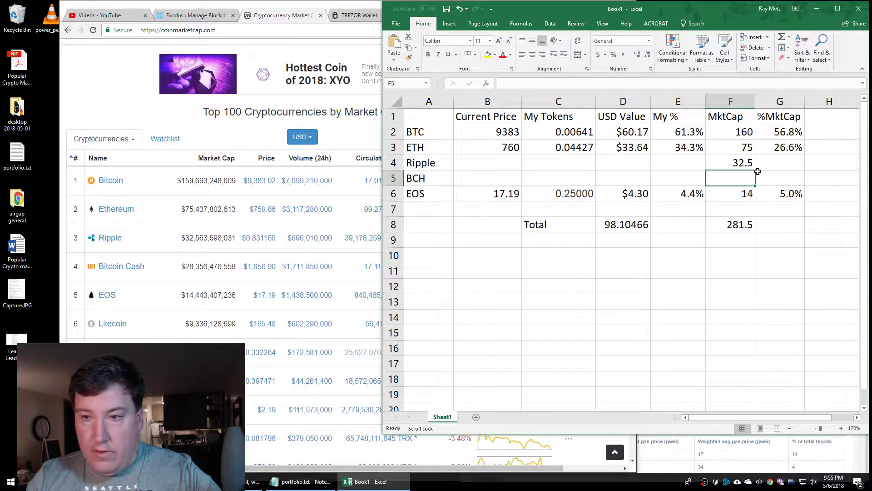
{"action": "type", "text": "28.3"}
{"action": "key", "text": "Return"}
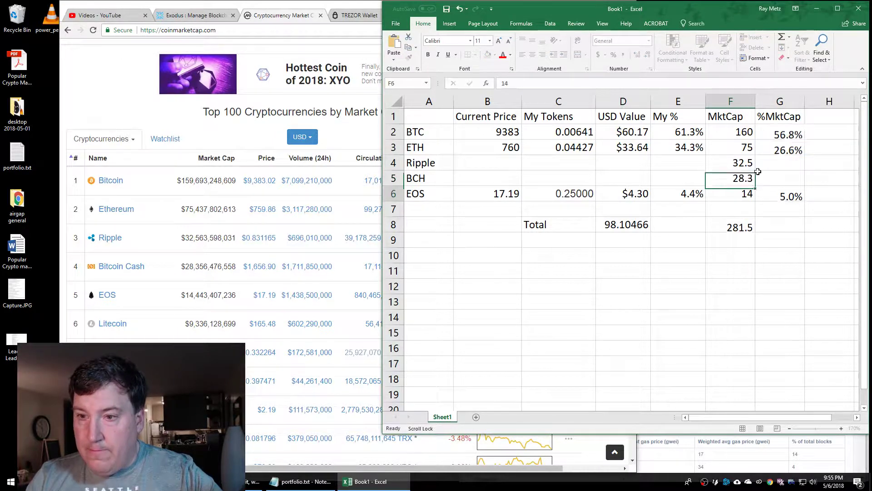
{"action": "left_click_drag", "start_coordinate": [740, 132], "coordinate": [737, 193]}
Format the MktCap cells F2:F6 as Number with 1 decimal place
{"action": "right_click", "coordinate": [737, 193]}
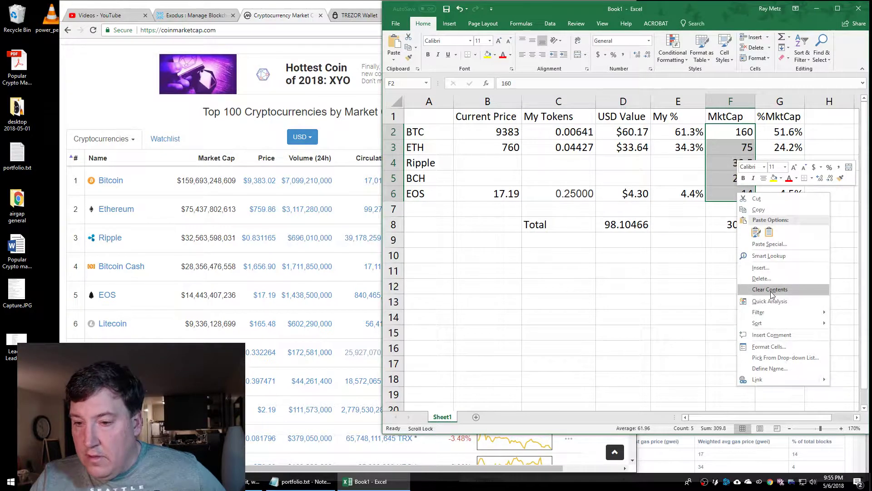
{"action": "left_click", "coordinate": [772, 347]}
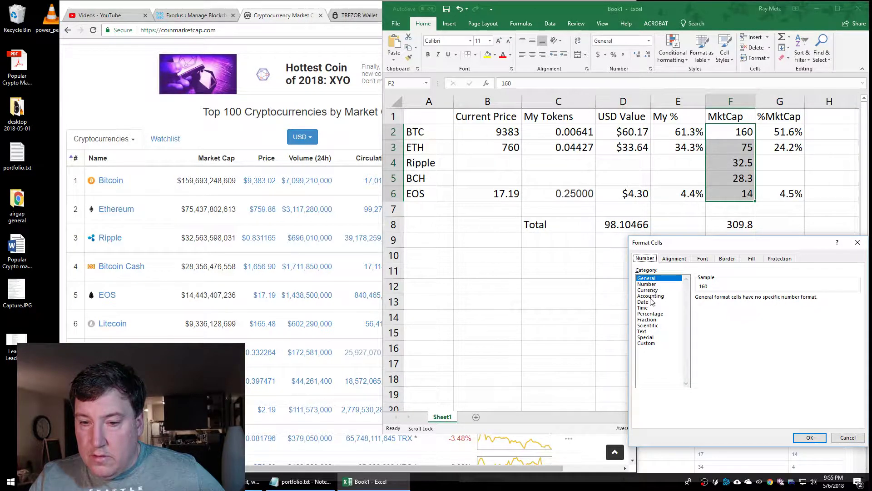
{"action": "left_click", "coordinate": [650, 284]}
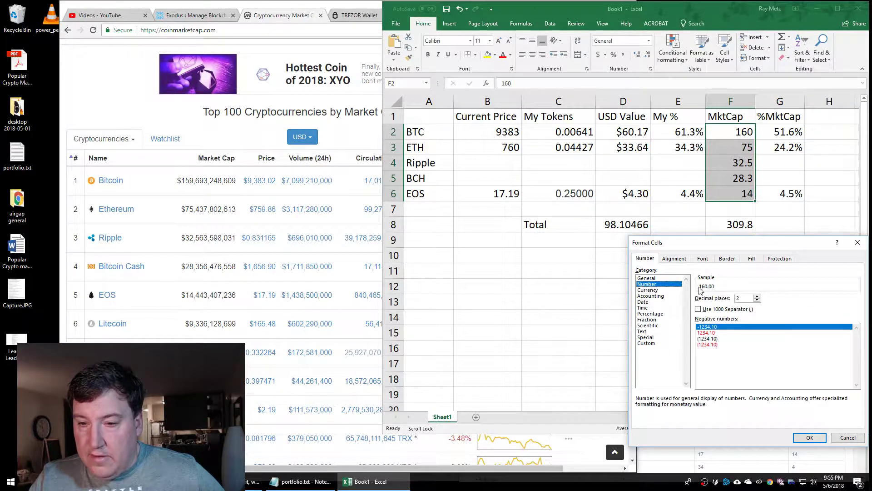
{"action": "left_click", "coordinate": [757, 300]}
{"action": "left_click", "coordinate": [809, 437]}
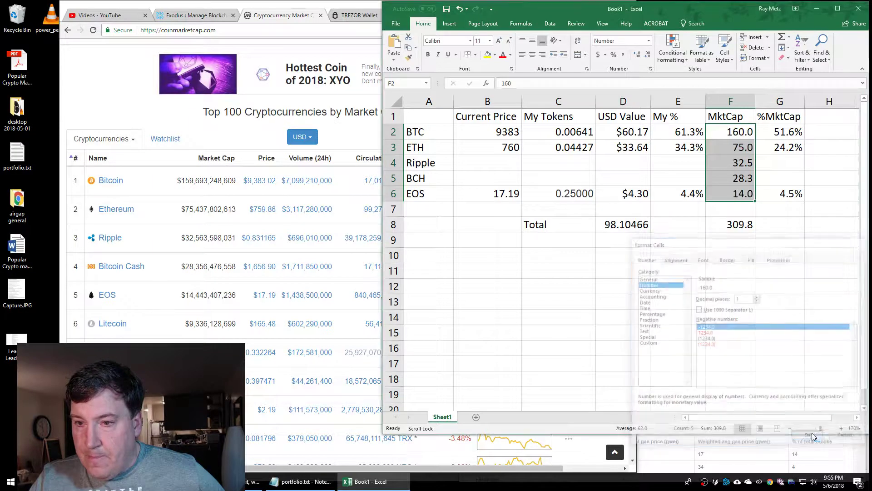
{"action": "left_click", "coordinate": [790, 268]}
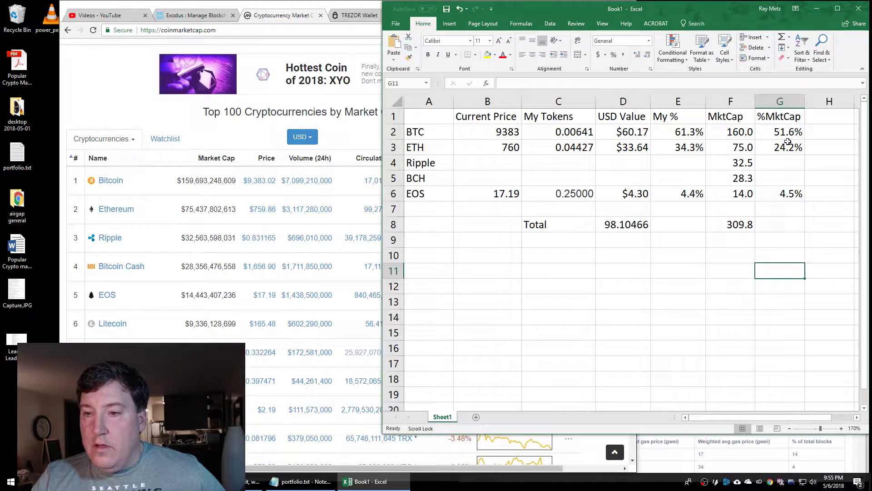
Confirm the F8 total still uses =SUM(F2:F7), giving 309.8
{"action": "double_click", "coordinate": [747, 224]}
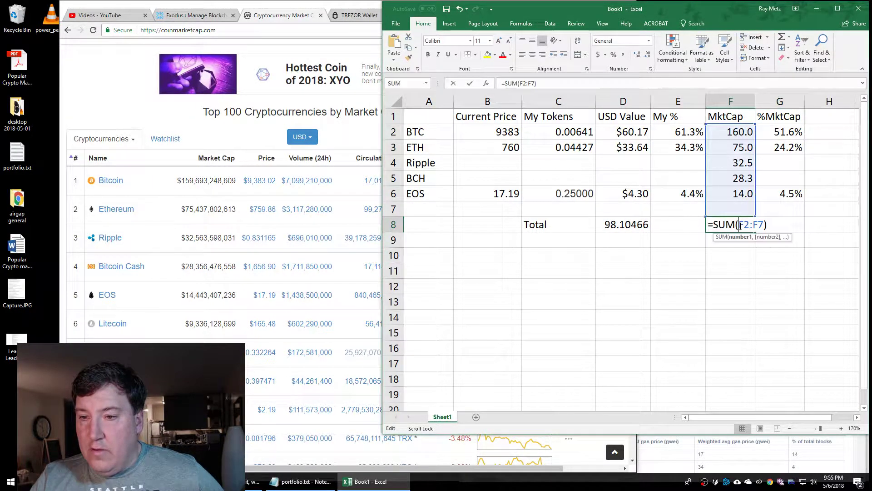
{"action": "key", "text": "Return"}
{"action": "left_click", "coordinate": [781, 259]}
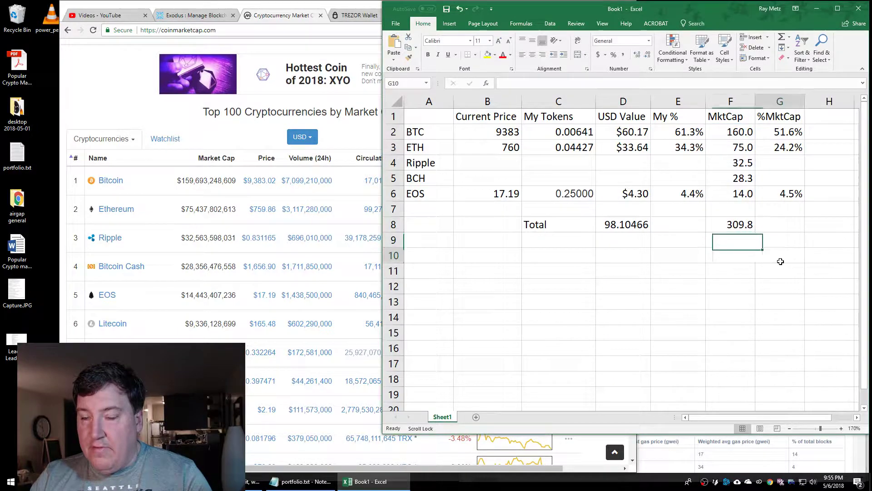
{"action": "left_click_drag", "start_coordinate": [741, 131], "coordinate": [745, 194]}
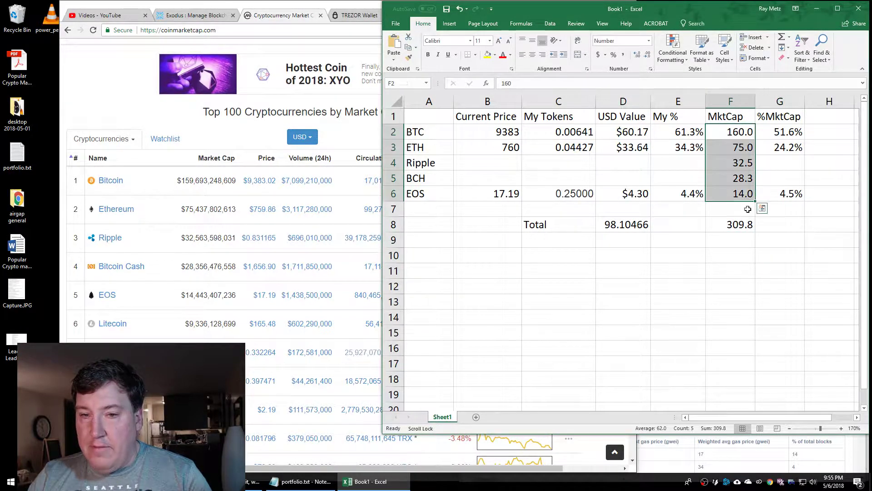
Fill the %MktCap formula from G2 down to G6 and check the results total 100%
{"action": "left_click", "coordinate": [790, 133]}
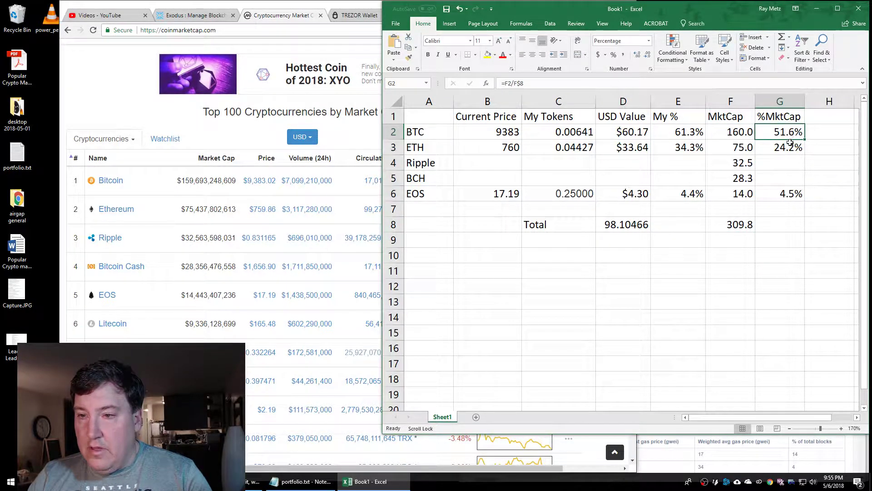
{"action": "left_click_drag", "start_coordinate": [806, 138], "coordinate": [807, 199]}
{"action": "left_click", "coordinate": [785, 253]}
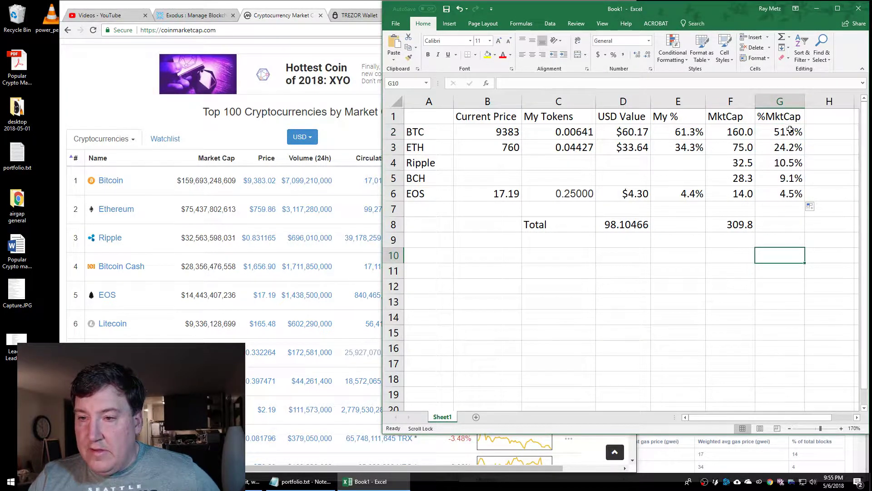
{"action": "left_click_drag", "start_coordinate": [784, 131], "coordinate": [781, 193]}
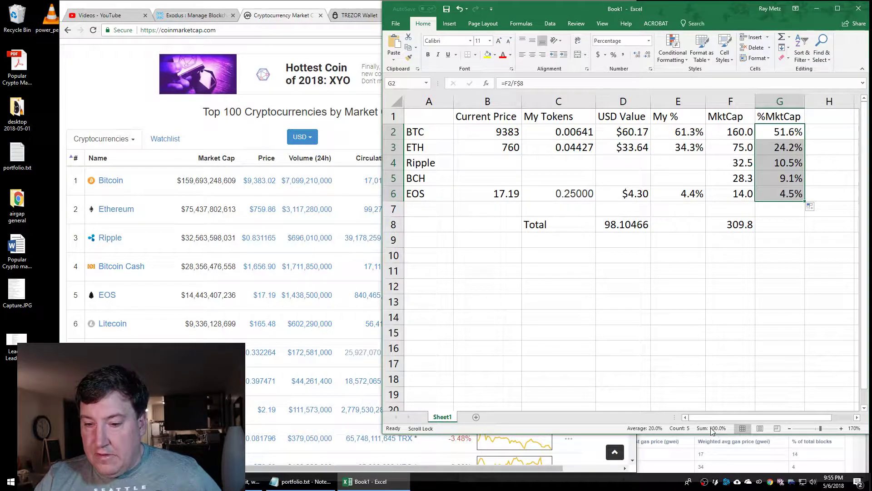
{"action": "left_click", "coordinate": [774, 256]}
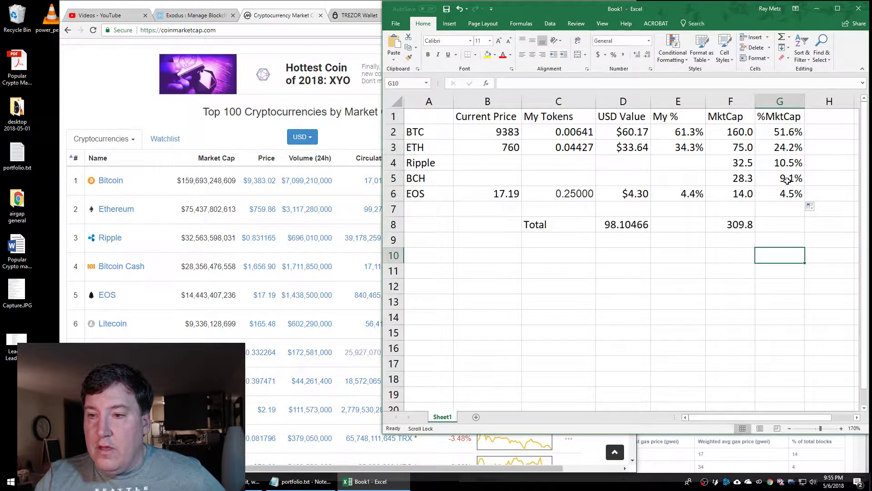
{"action": "left_click", "coordinate": [784, 163]}
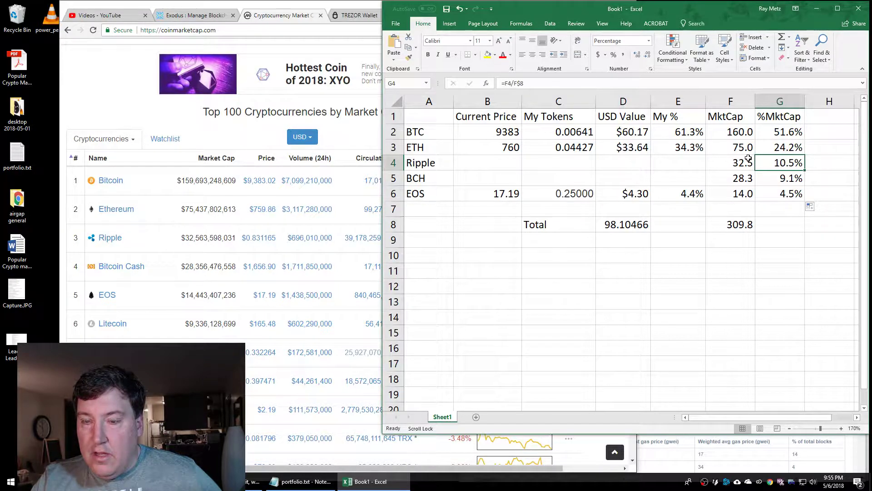
{"action": "left_click", "coordinate": [620, 163]}
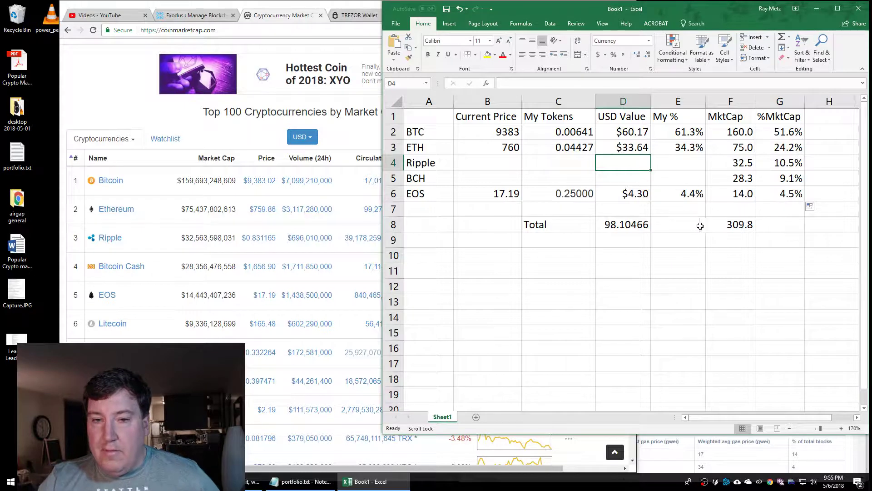
{"action": "left_click", "coordinate": [627, 179]}
{"action": "left_click", "coordinate": [631, 164]}
{"action": "left_click_drag", "start_coordinate": [632, 163], "coordinate": [627, 179]}
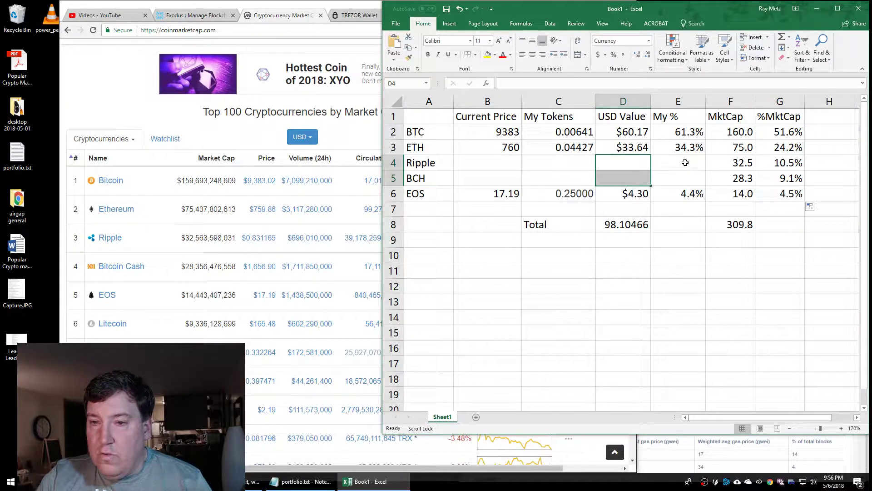
{"action": "left_click", "coordinate": [643, 131]}
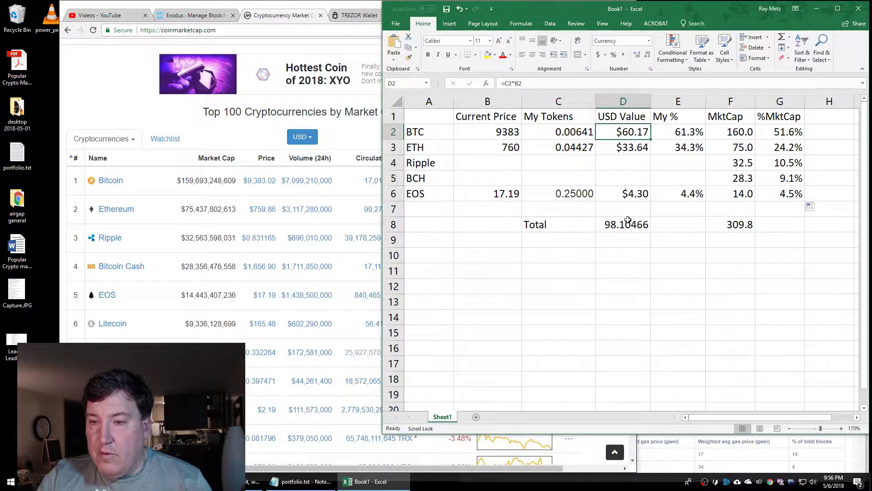
{"action": "left_click", "coordinate": [634, 147]}
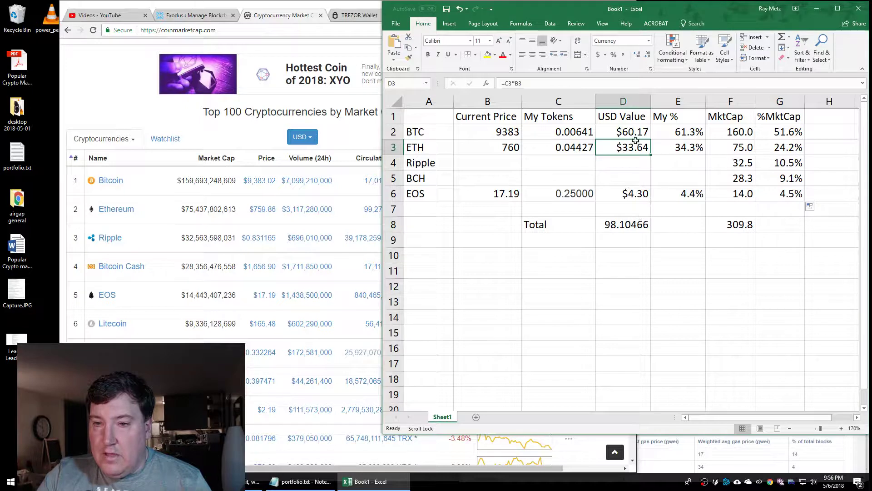
{"action": "mouse_move", "coordinate": [629, 168]}
{"action": "left_mouse_down"}
{"action": "mouse_move", "coordinate": [629, 193]}
{"action": "mouse_move", "coordinate": [631, 161]}
{"action": "mouse_move", "coordinate": [628, 184]}
{"action": "left_mouse_up"}
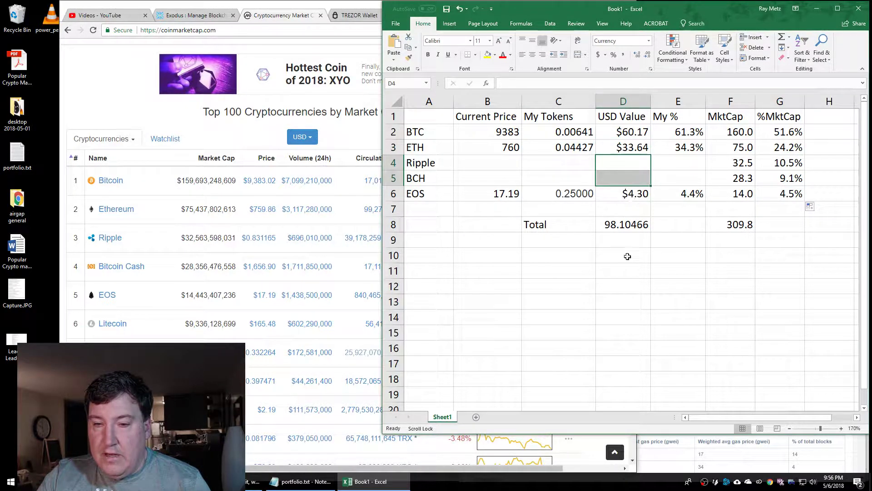
{"action": "left_click", "coordinate": [631, 193]}
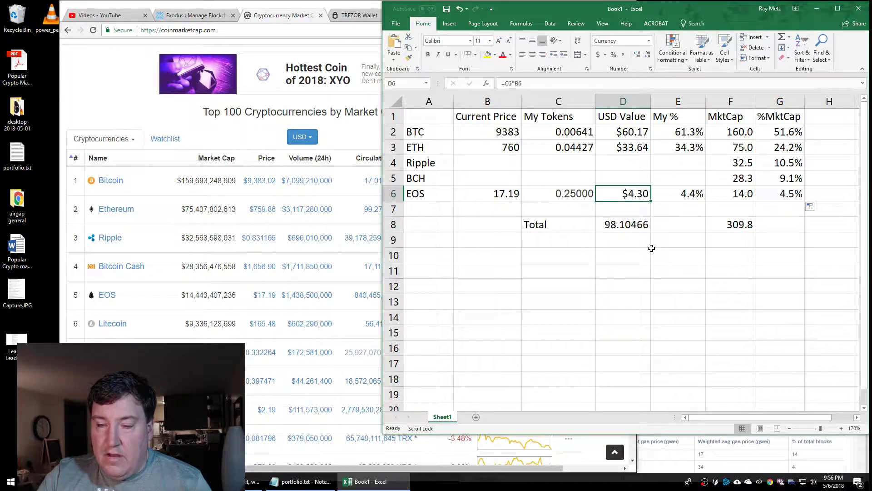
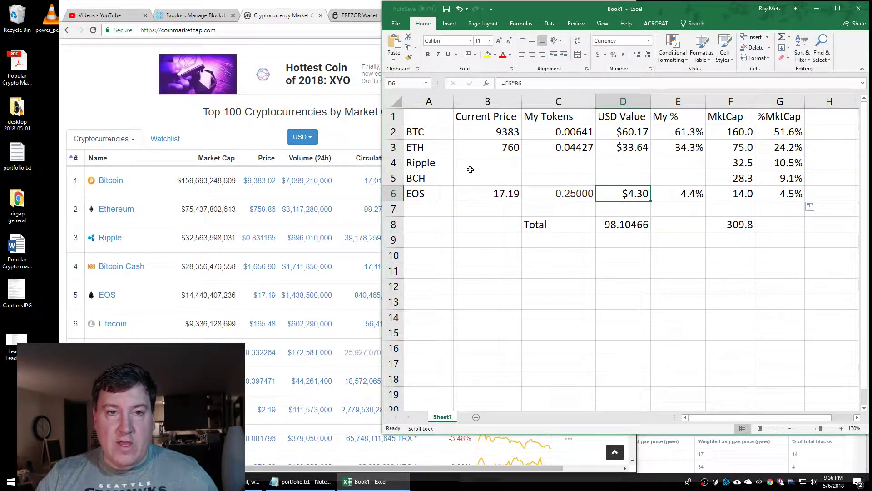
Bring the Chrome window with the cryptocurrency market rankings in front of Excel
{"action": "left_click", "coordinate": [294, 18]}
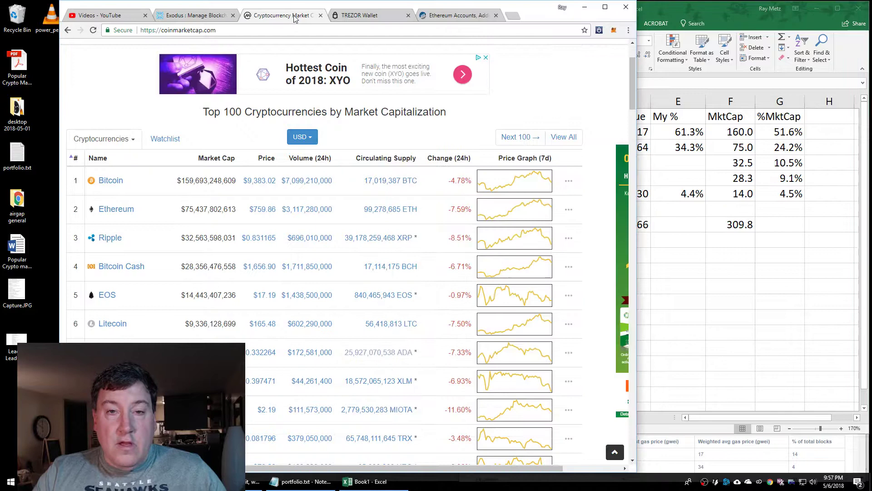
On the wallet's Etherscan address page, copy the address, then visit the Etherscan home page
{"action": "left_click", "coordinate": [457, 16]}
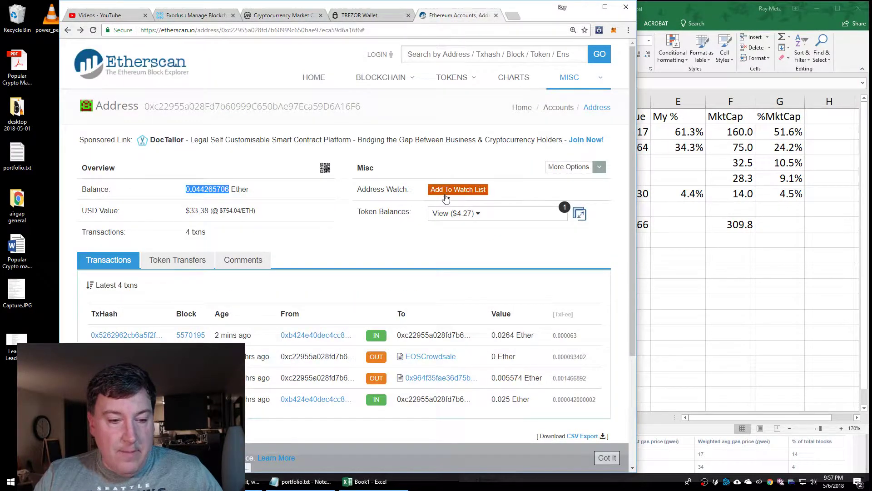
{"action": "scroll", "coordinate": [446, 199], "scroll_direction": "down", "scroll_amount": 2}
{"action": "scroll", "coordinate": [446, 199], "scroll_direction": "up", "scroll_amount": 2}
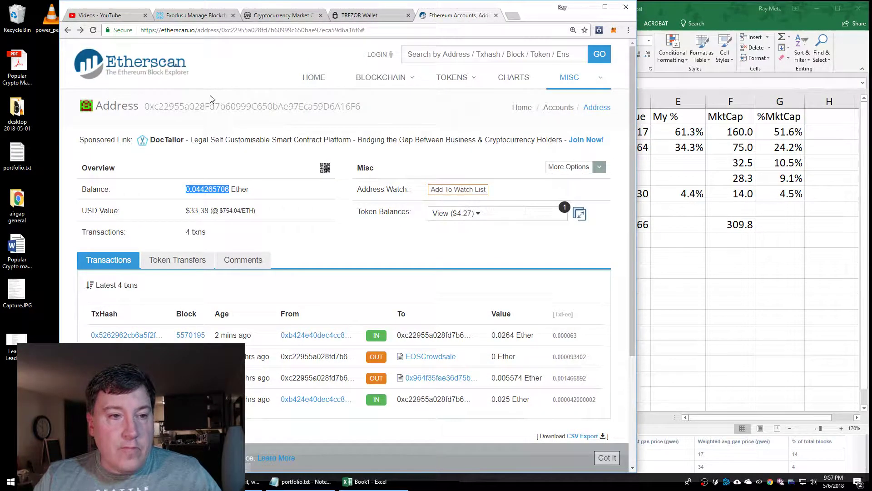
{"action": "left_click_drag", "start_coordinate": [144, 107], "coordinate": [359, 109]}
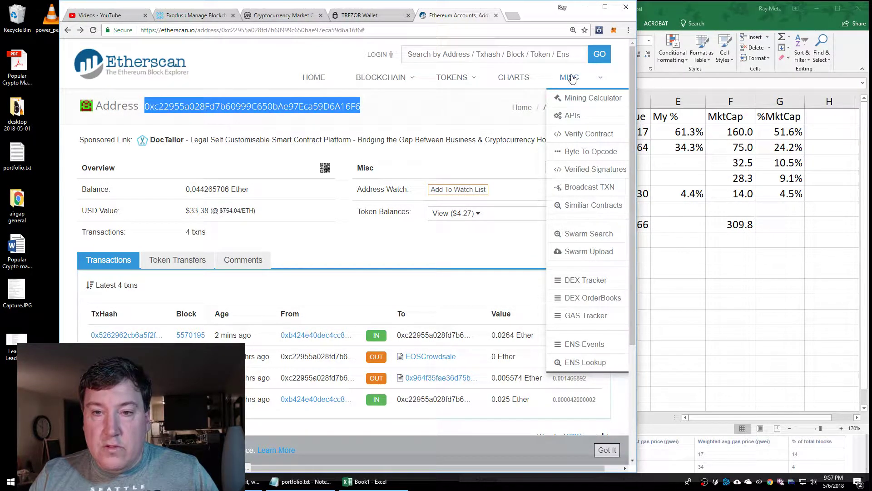
{"action": "mouse_move", "coordinate": [471, 82]}
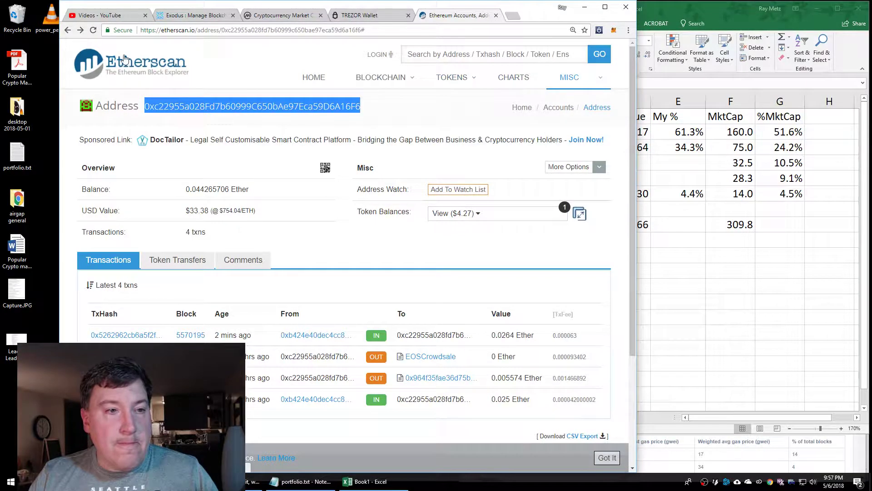
{"action": "left_click", "coordinate": [142, 62]}
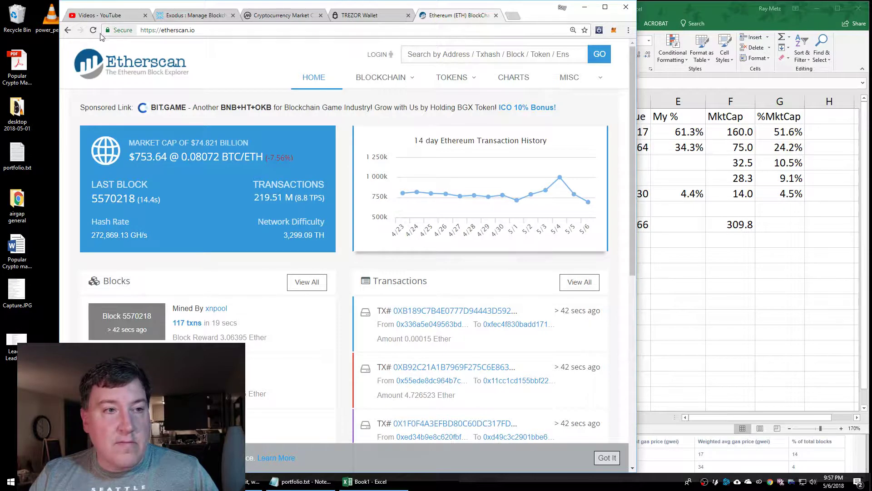
{"action": "left_click", "coordinate": [67, 30]}
Open myetherwallet.com in a new tab and dismiss its welcome message
{"action": "left_click", "coordinate": [513, 16]}
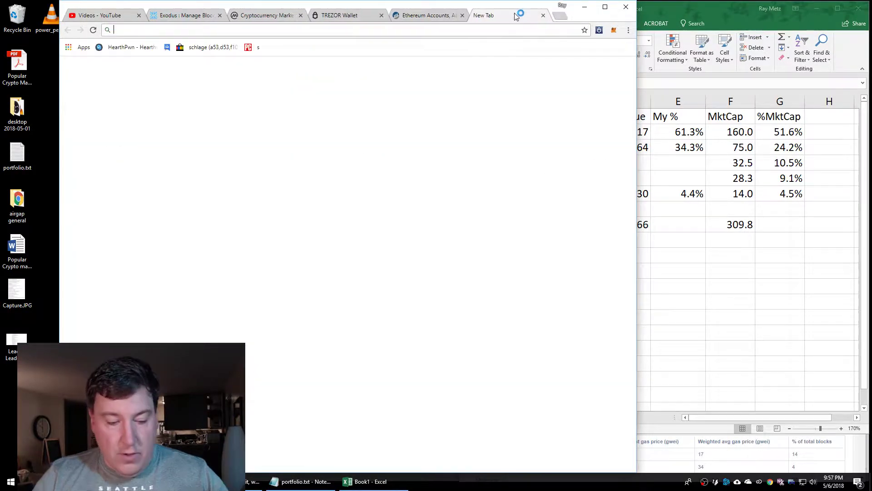
{"action": "type", "text": "myetherwallet.com"}
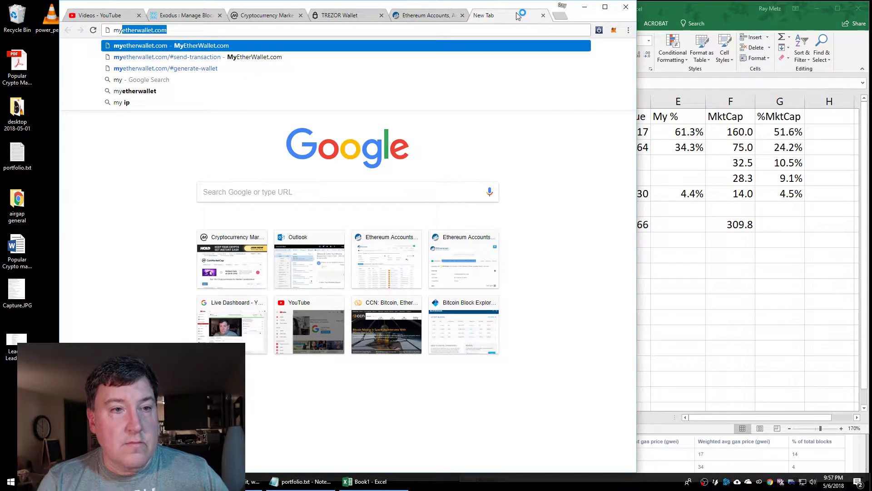
{"action": "key", "text": "Return"}
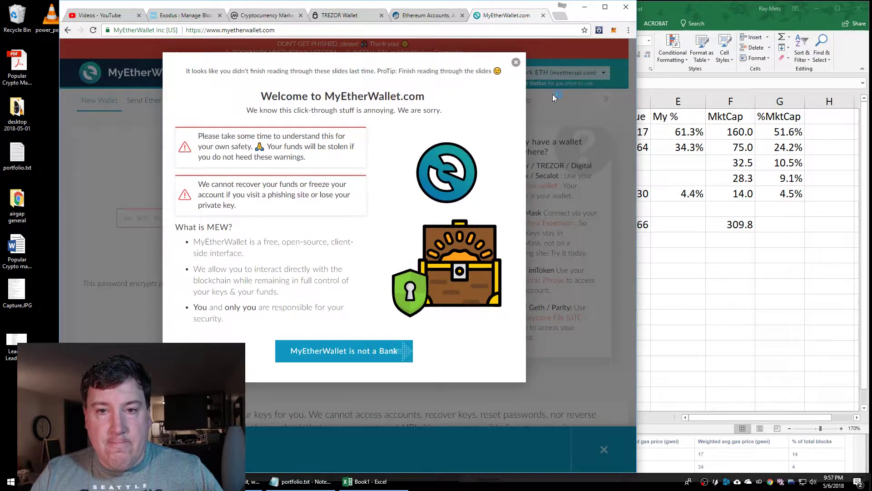
{"action": "left_click", "coordinate": [552, 94]}
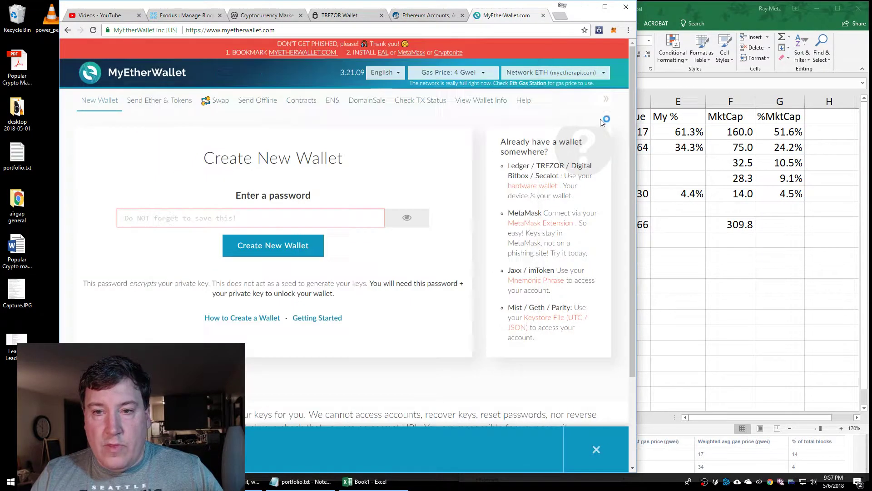
Access the EOS: Contribution contract and select its keys function
{"action": "left_click", "coordinate": [293, 101]}
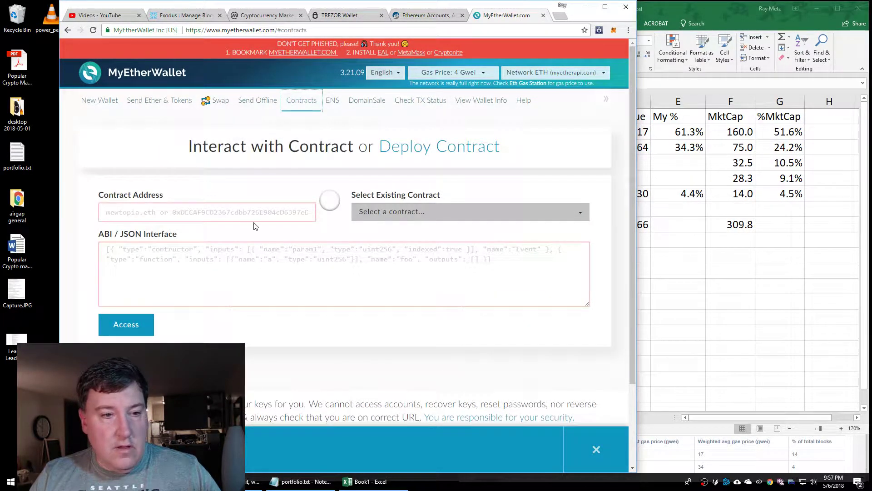
{"action": "left_click", "coordinate": [390, 212]}
{"action": "scroll", "coordinate": [428, 280], "scroll_direction": "down", "scroll_amount": 3}
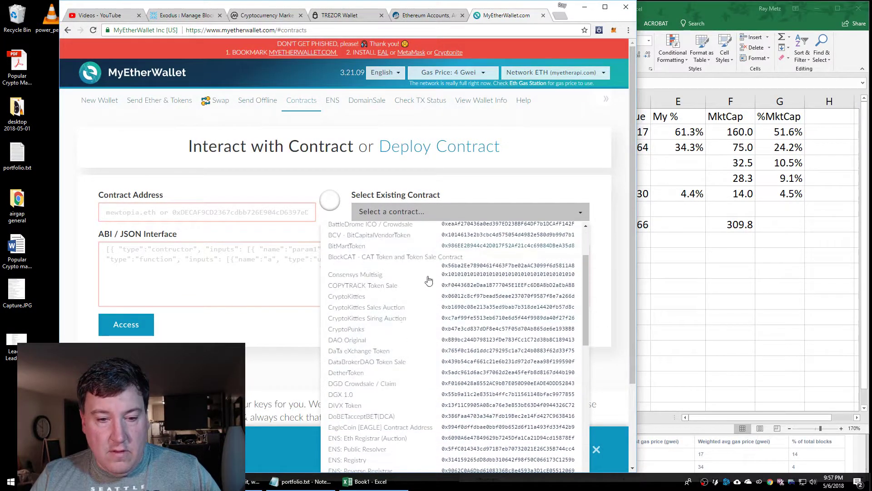
{"action": "scroll", "coordinate": [405, 331], "scroll_direction": "down", "scroll_amount": 2}
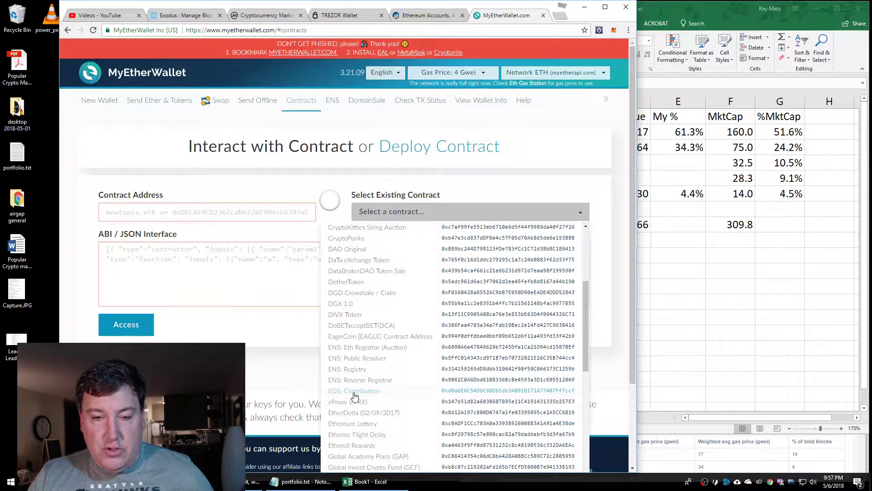
{"action": "left_click", "coordinate": [355, 392]}
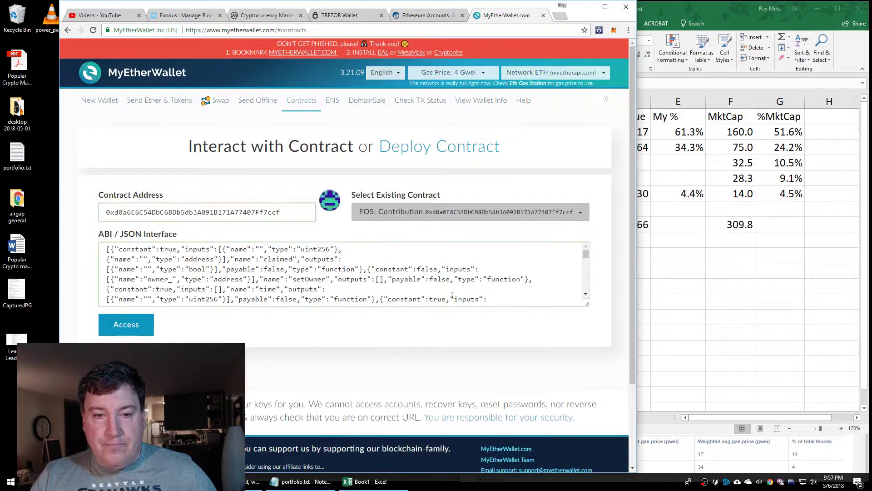
{"action": "left_click", "coordinate": [130, 324]}
{"action": "scroll", "coordinate": [477, 381], "scroll_direction": "down", "scroll_amount": 7}
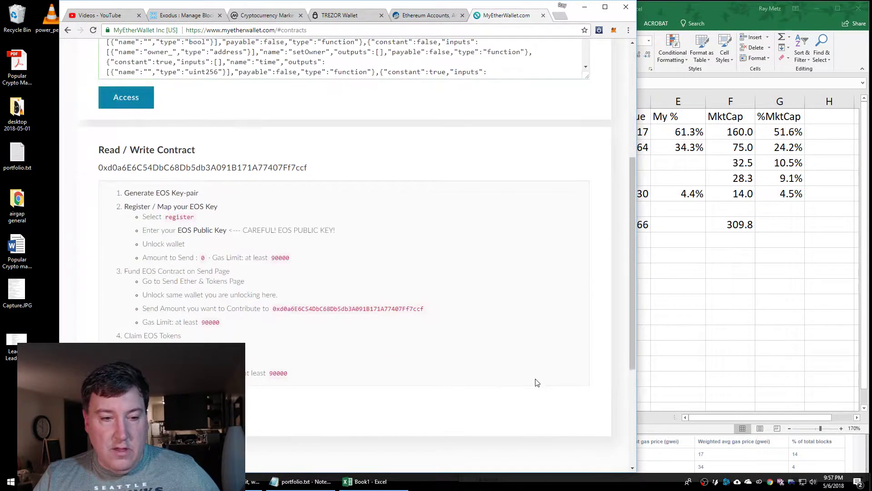
{"action": "left_click", "coordinate": [199, 326]}
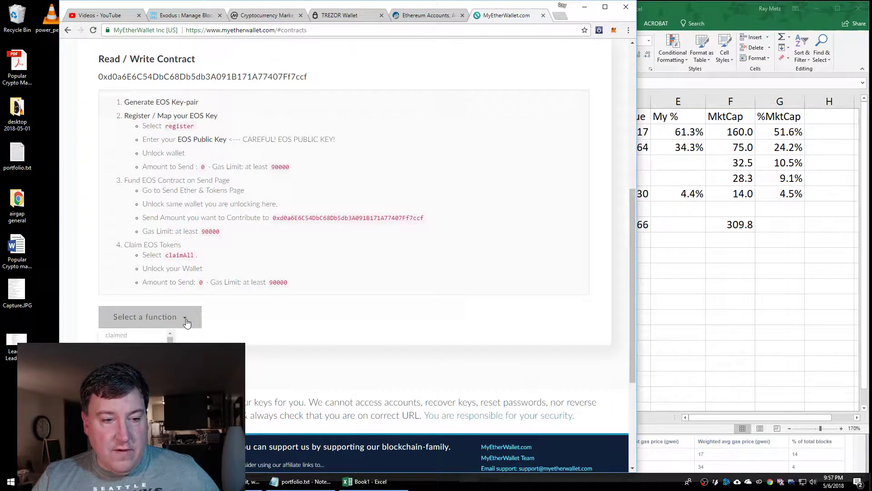
{"action": "scroll", "coordinate": [363, 338], "scroll_direction": "down", "scroll_amount": 4}
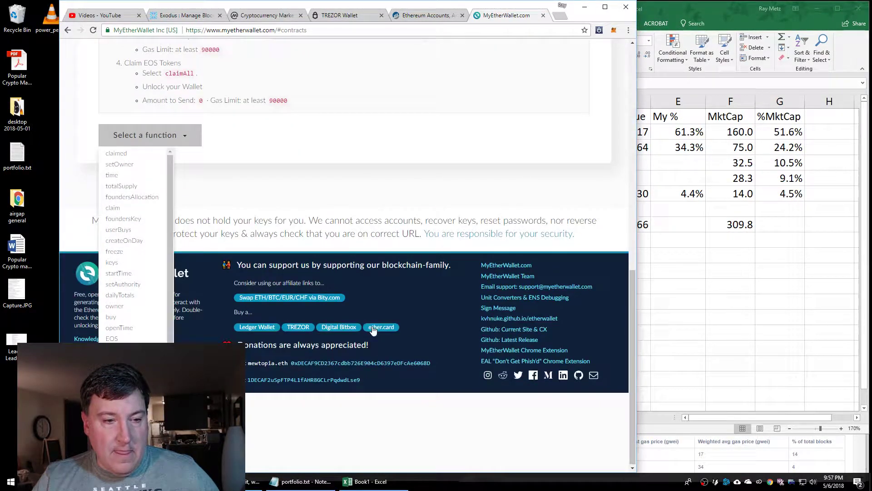
{"action": "left_click", "coordinate": [114, 265]}
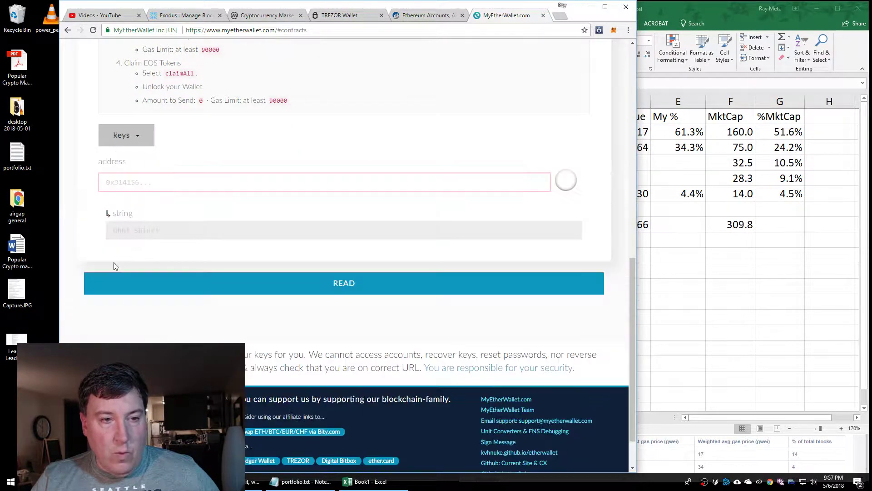
Paste the wallet address into the keys lookup, read its stored string, then shrink the browser
{"action": "left_click", "coordinate": [176, 183]}
{"action": "type", "text": "0xc22955a028Fd7b60999C650bAe97ECa59D6A16F6"}
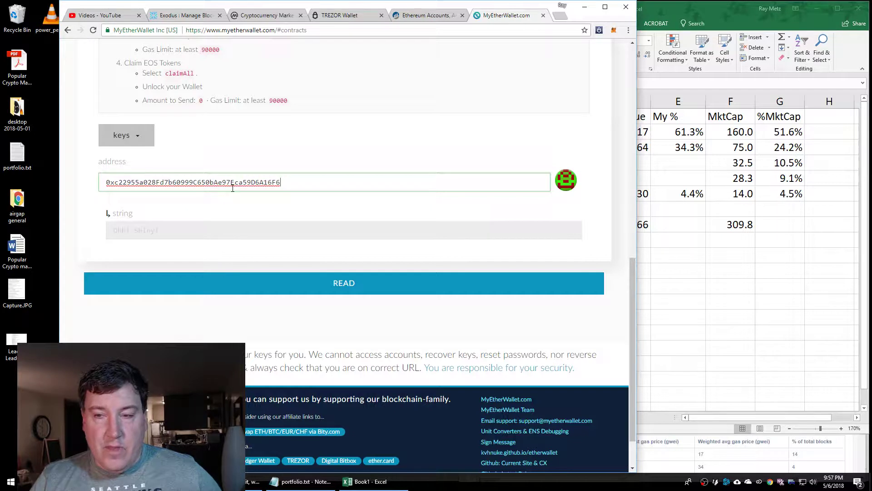
{"action": "left_click", "coordinate": [325, 286]}
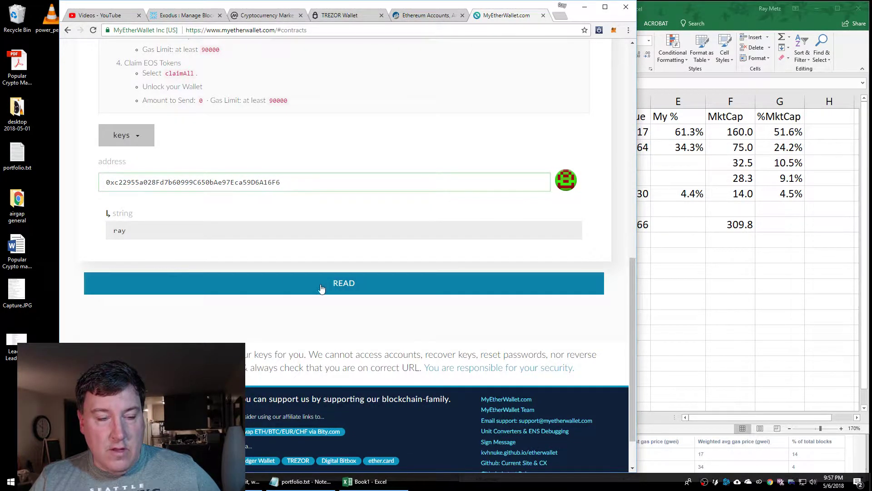
{"action": "double_click", "coordinate": [141, 230]}
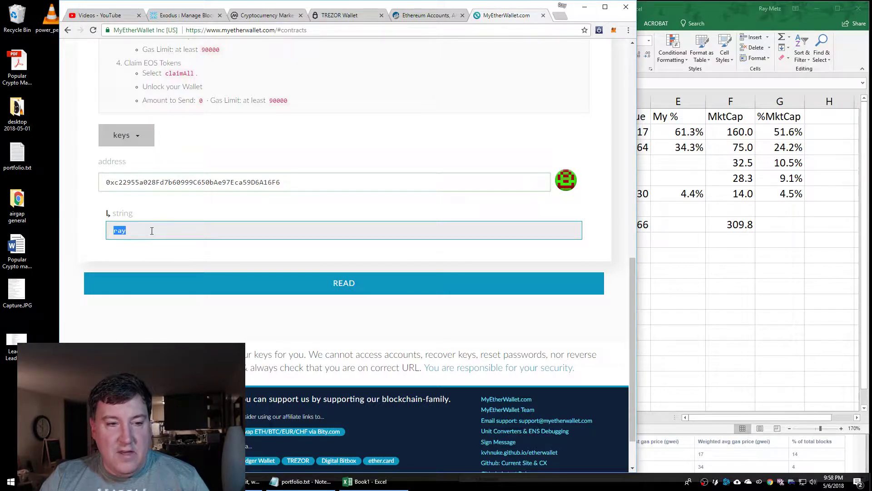
{"action": "left_click", "coordinate": [119, 230]}
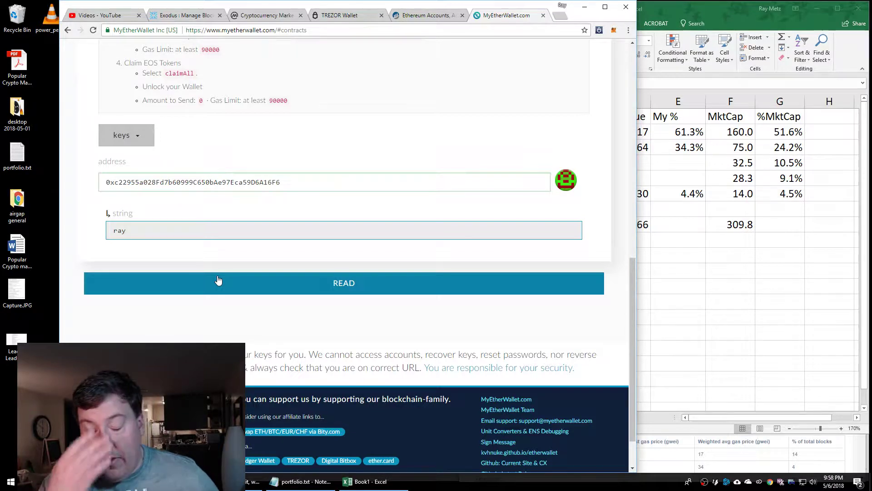
{"action": "left_click", "coordinate": [222, 280]}
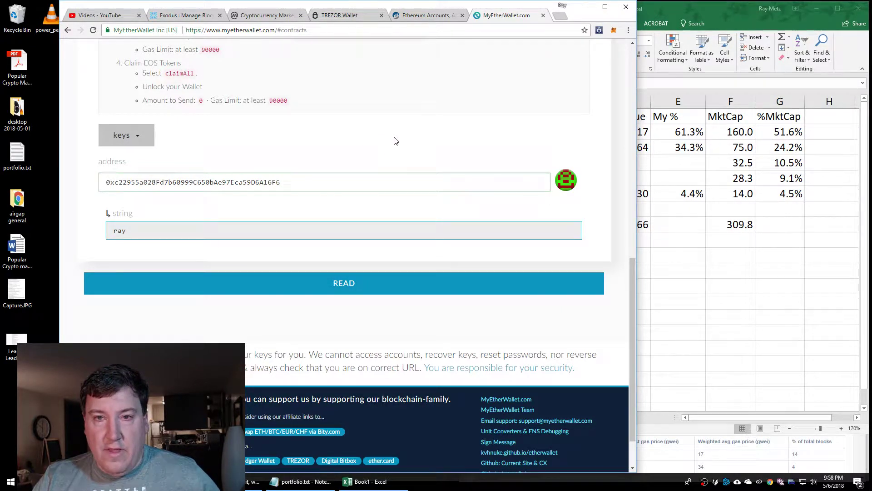
{"action": "left_click_drag", "start_coordinate": [445, 3], "coordinate": [476, 11]}
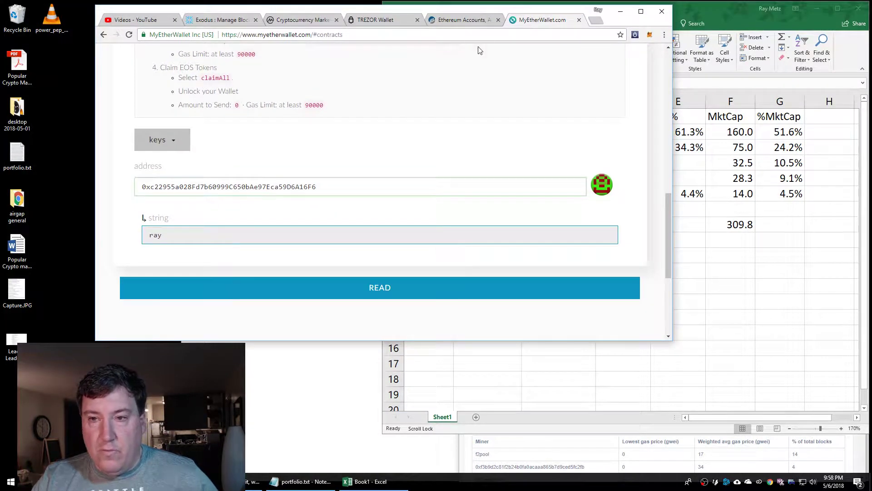
{"action": "left_click", "coordinate": [722, 265]}
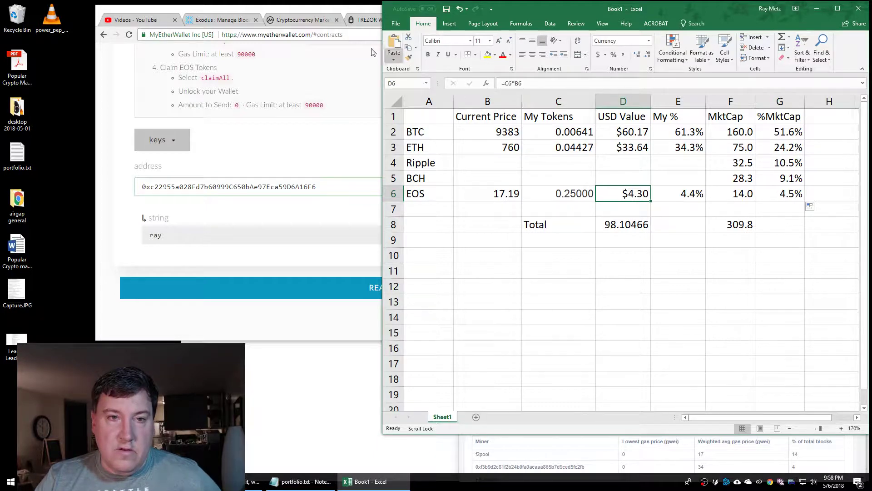
{"action": "left_click", "coordinate": [355, 13]}
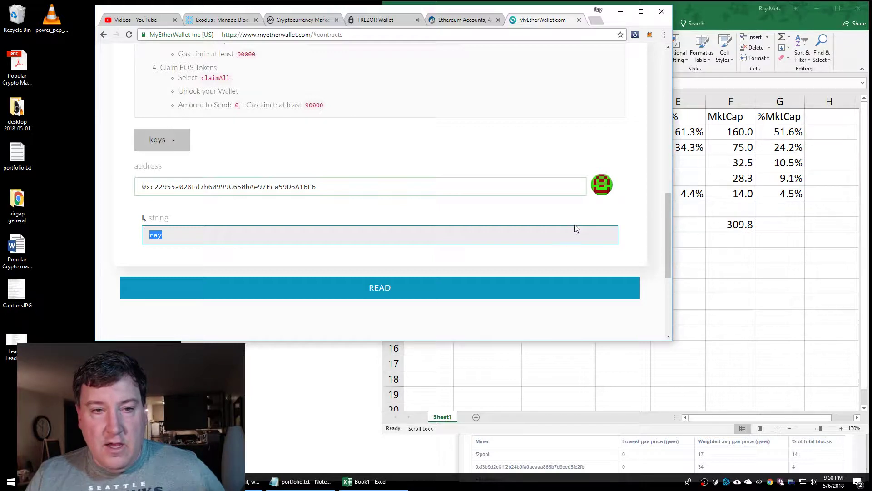
Switch the contract function to register and check its empty key field and WRITE options
{"action": "left_click", "coordinate": [172, 142]}
{"action": "scroll", "coordinate": [202, 186], "scroll_direction": "down", "scroll_amount": 10}
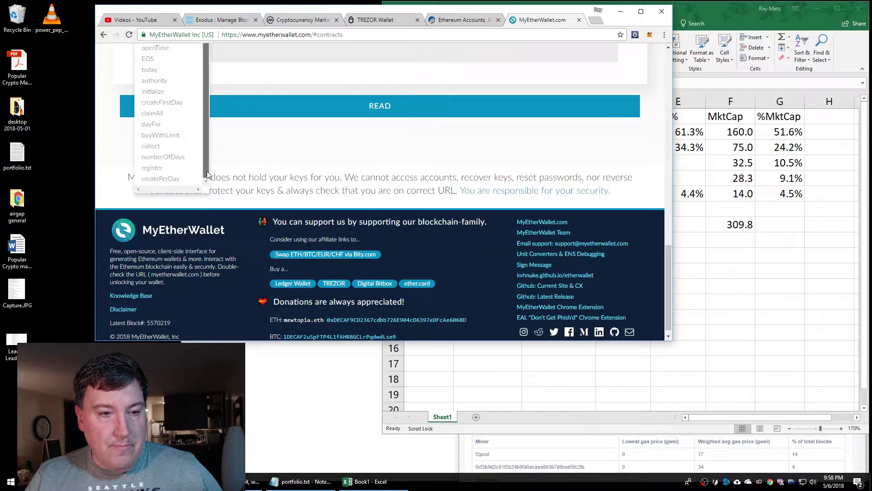
{"action": "left_click", "coordinate": [152, 172]}
{"action": "scroll", "coordinate": [329, 220], "scroll_direction": "up", "scroll_amount": 4}
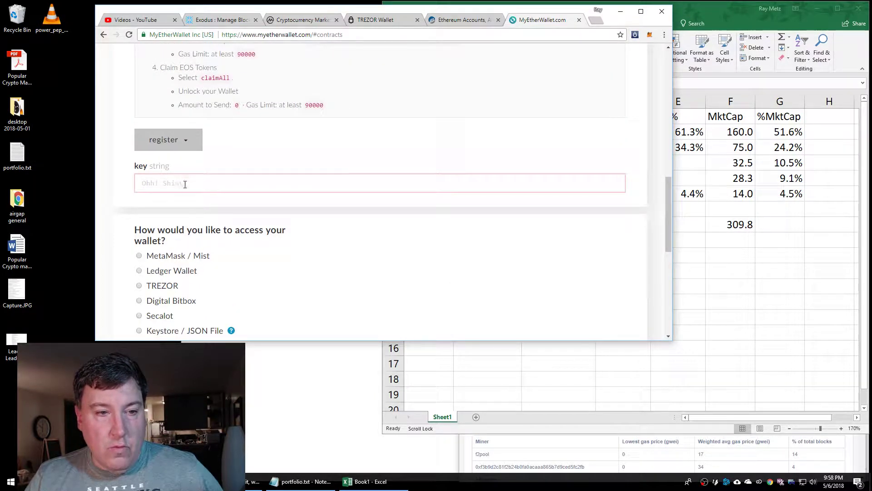
{"action": "left_click", "coordinate": [153, 181]}
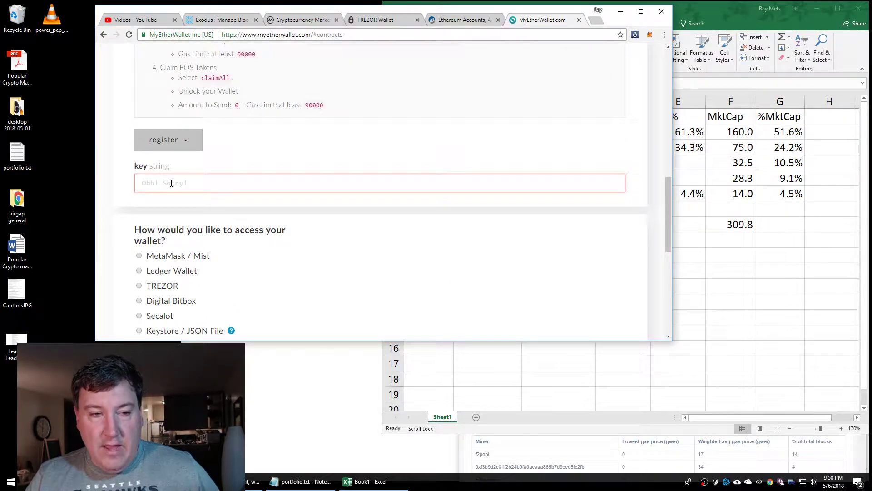
{"action": "scroll", "coordinate": [285, 266], "scroll_direction": "down", "scroll_amount": 3}
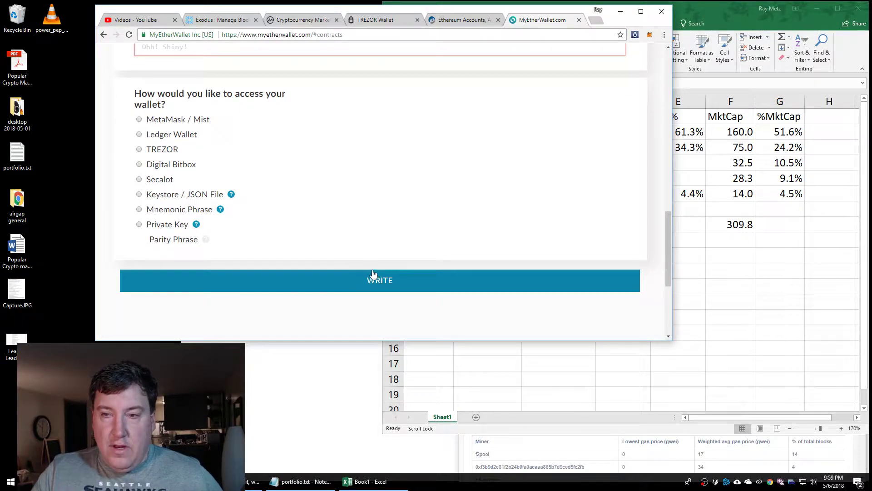
{"action": "scroll", "coordinate": [366, 255], "scroll_direction": "up", "scroll_amount": 2}
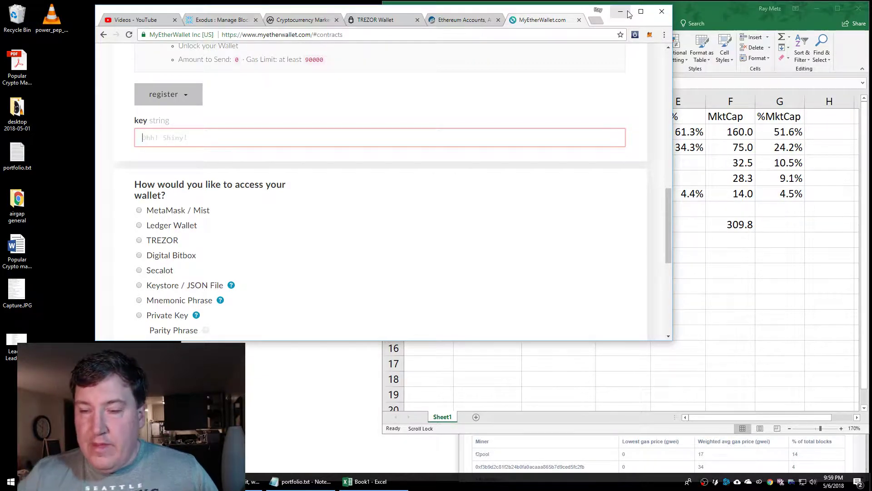
Save the workbook via Save As to the Desktop under the name 'Livestream Portfolio'
{"action": "left_click", "coordinate": [732, 18]}
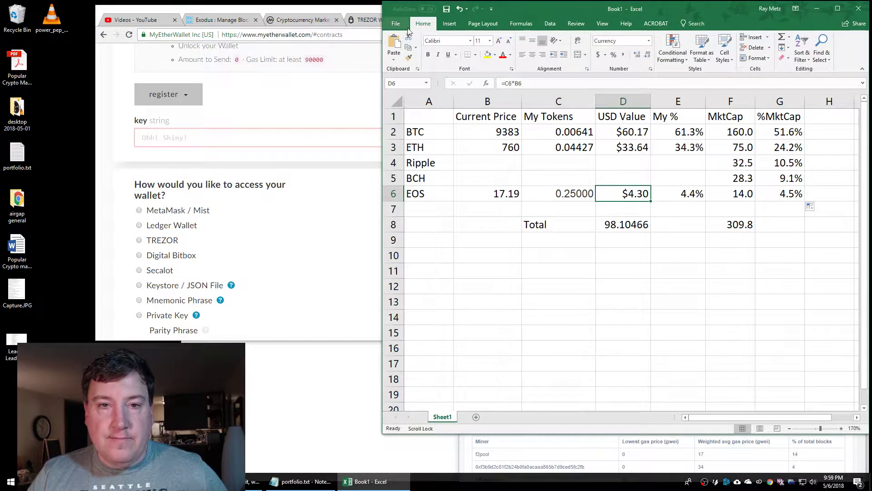
{"action": "left_click", "coordinate": [396, 24]}
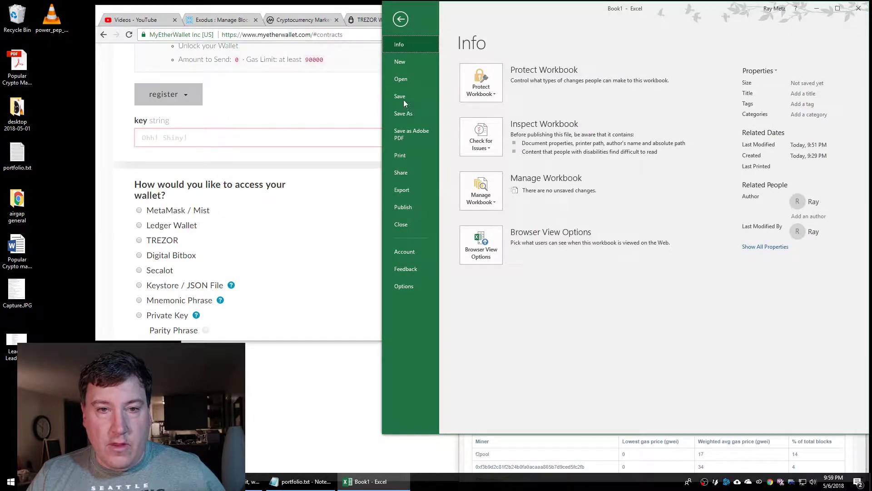
{"action": "left_click", "coordinate": [404, 113]}
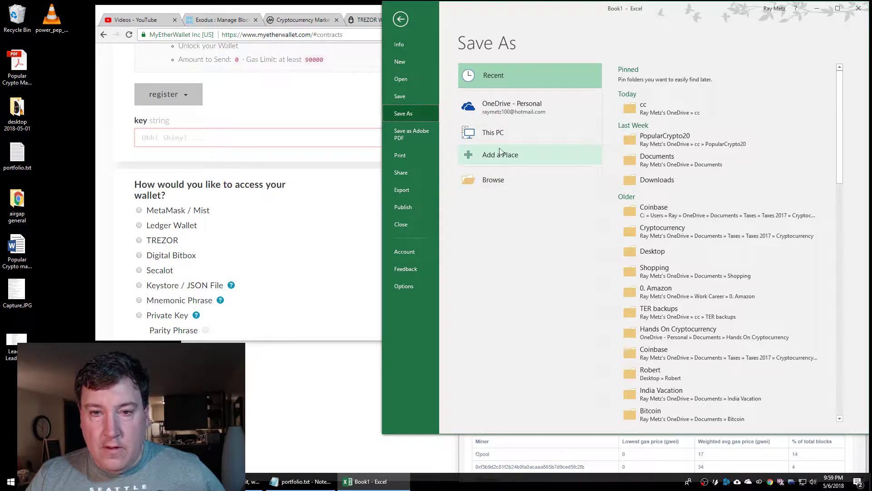
{"action": "left_click", "coordinate": [540, 127]}
{"action": "scroll", "coordinate": [689, 250], "scroll_direction": "down", "scroll_amount": 2}
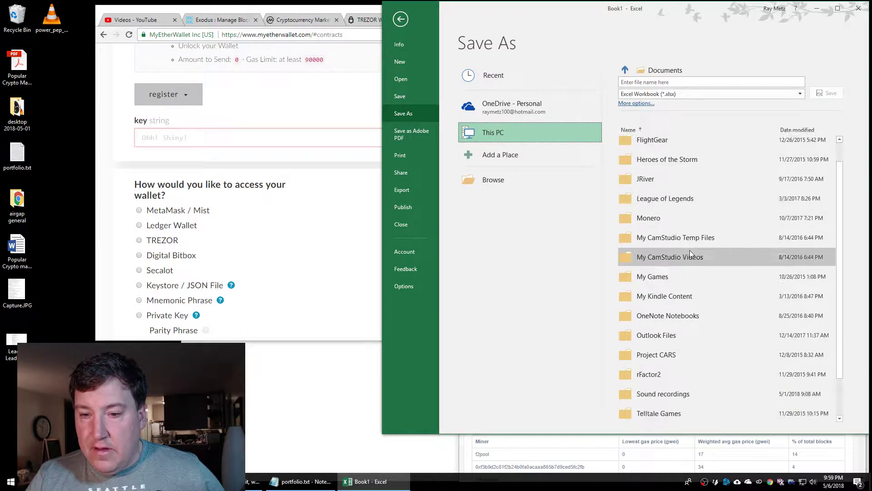
{"action": "scroll", "coordinate": [668, 190], "scroll_direction": "up", "scroll_amount": 2}
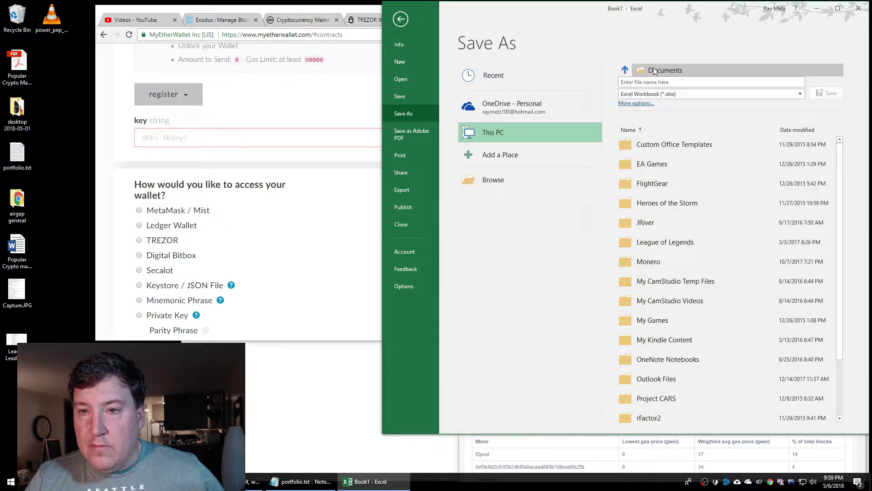
{"action": "left_click", "coordinate": [654, 71]}
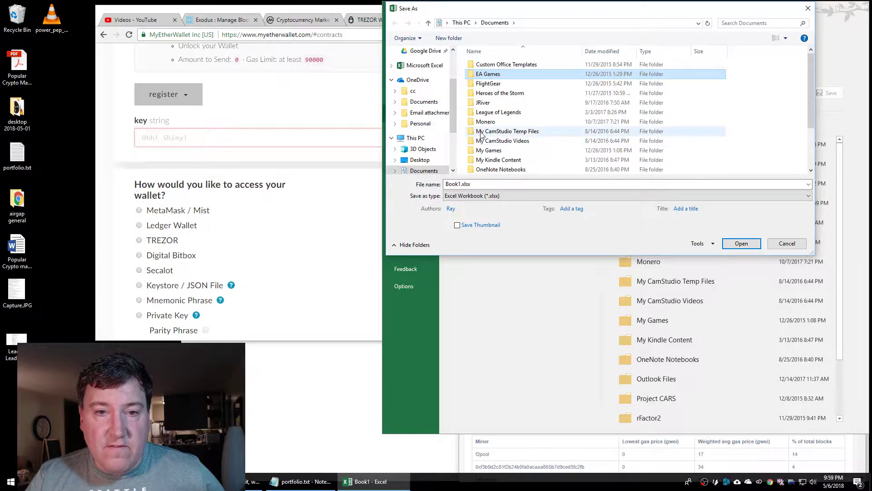
{"action": "left_click", "coordinate": [411, 159]}
{"action": "left_click", "coordinate": [504, 184]}
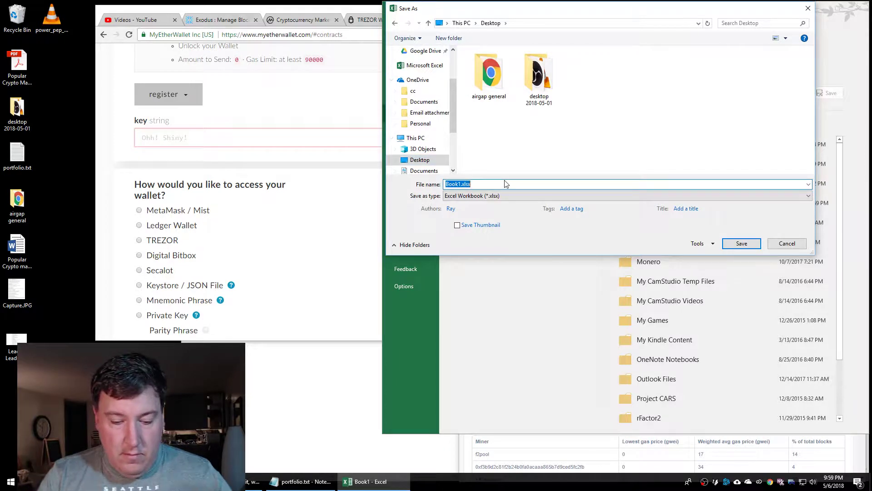
{"action": "type", "text": "Livestream Port"}
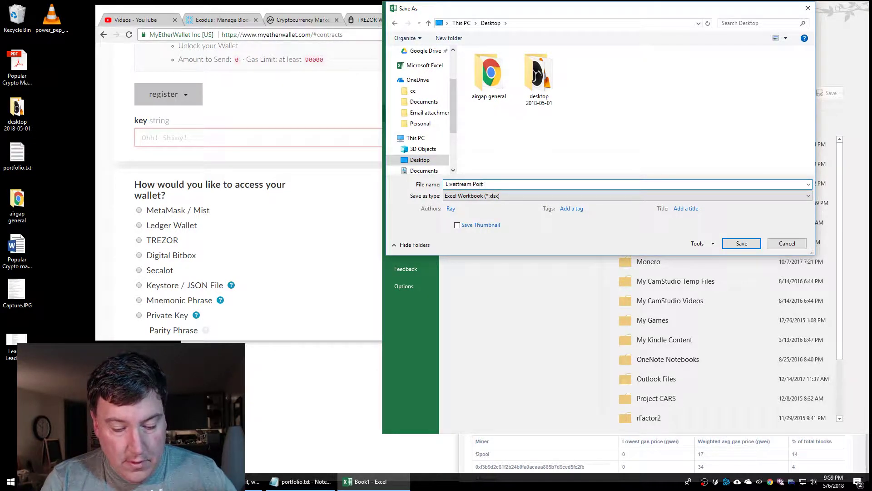
{"action": "type", "text": "folio"}
{"action": "key", "text": "Return"}
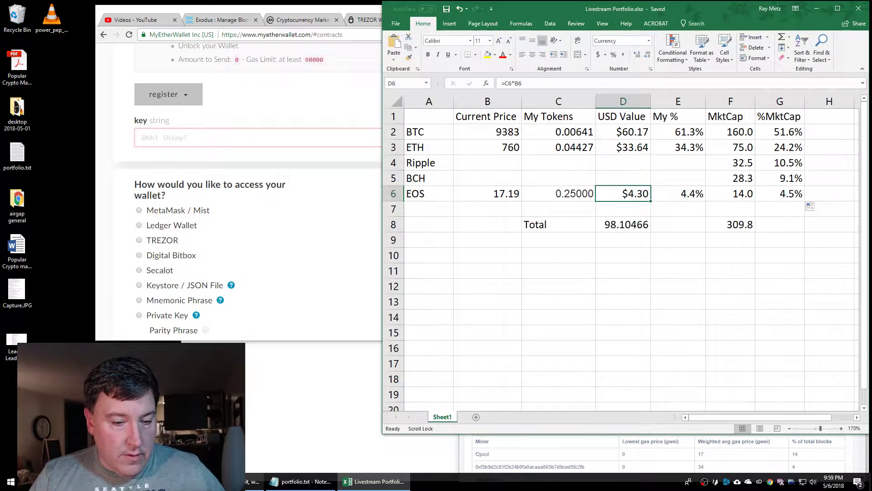
Open YouTube Studio's LIVE STREAMING dashboard and enlarge the browser window
{"action": "left_click", "coordinate": [152, 24]}
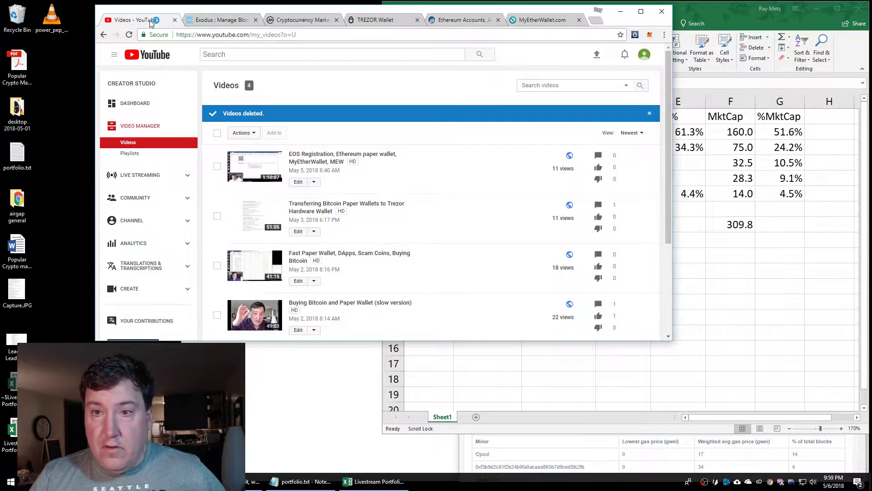
{"action": "left_click", "coordinate": [139, 179]}
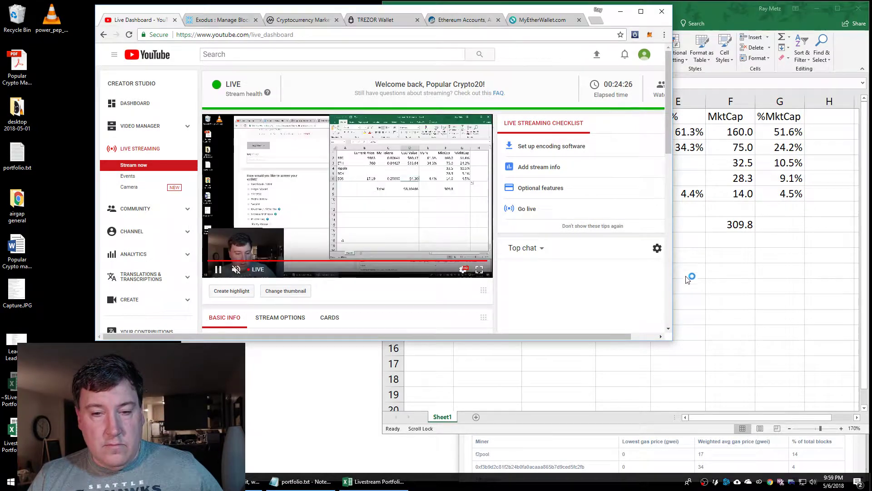
{"action": "left_click_drag", "start_coordinate": [672, 342], "coordinate": [816, 405]}
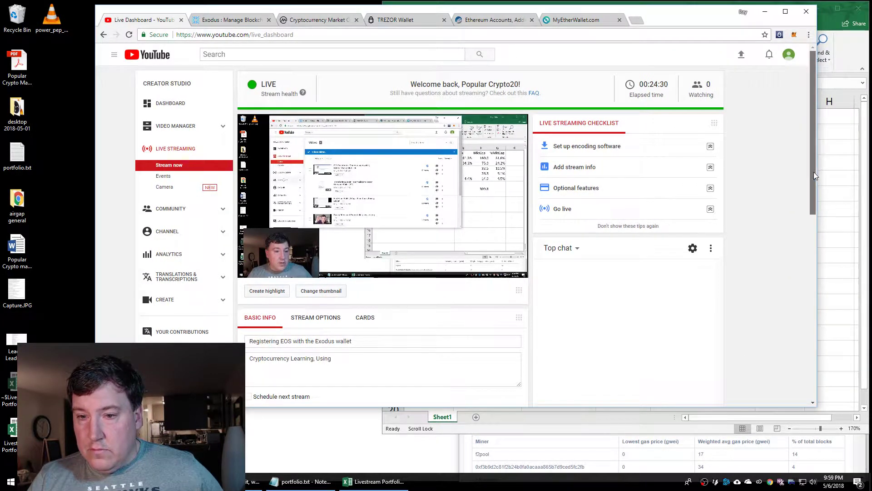
{"action": "left_click_drag", "start_coordinate": [814, 172], "coordinate": [808, 209]}
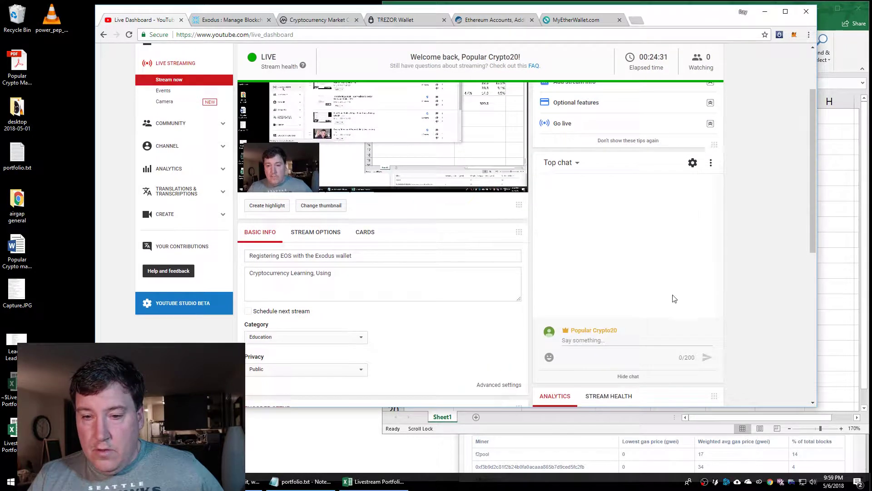
Post 'hello' in the stream's Top chat
{"action": "left_click", "coordinate": [604, 342]}
{"action": "type", "text": "hello"}
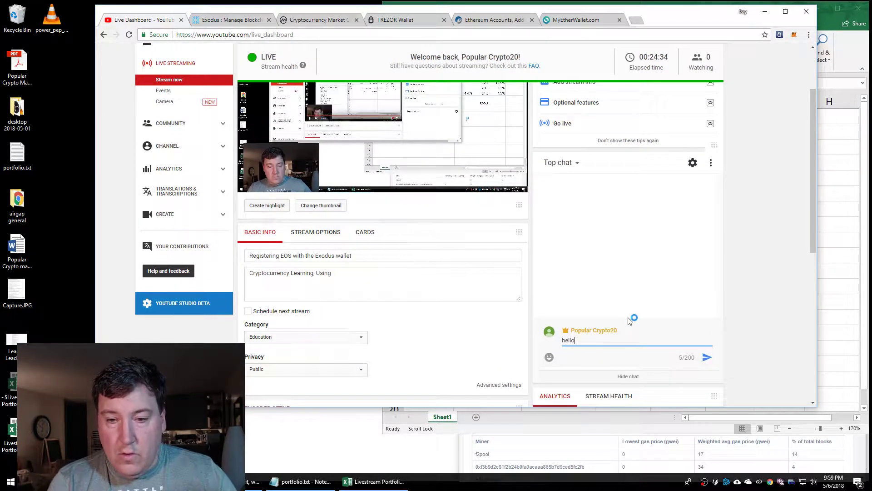
{"action": "key", "text": "Return"}
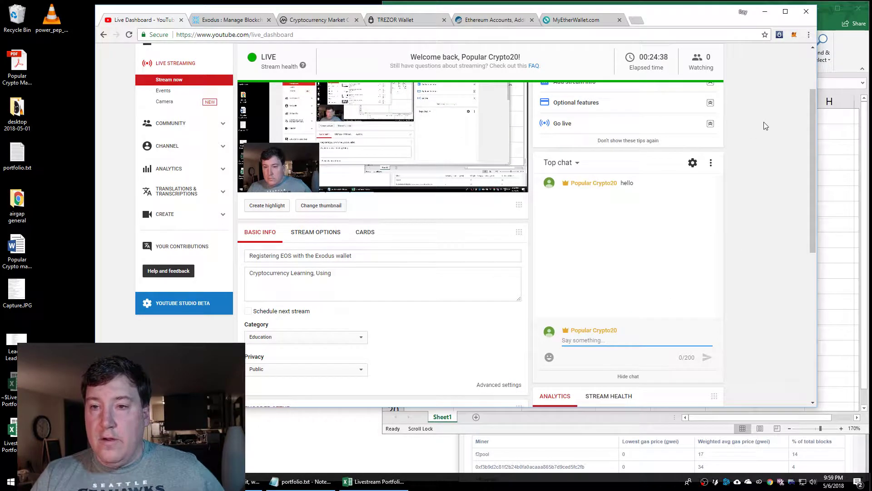
Revisit the MyEtherWallet contract page, then switch to the Exodus tab
{"action": "left_click", "coordinate": [584, 20]}
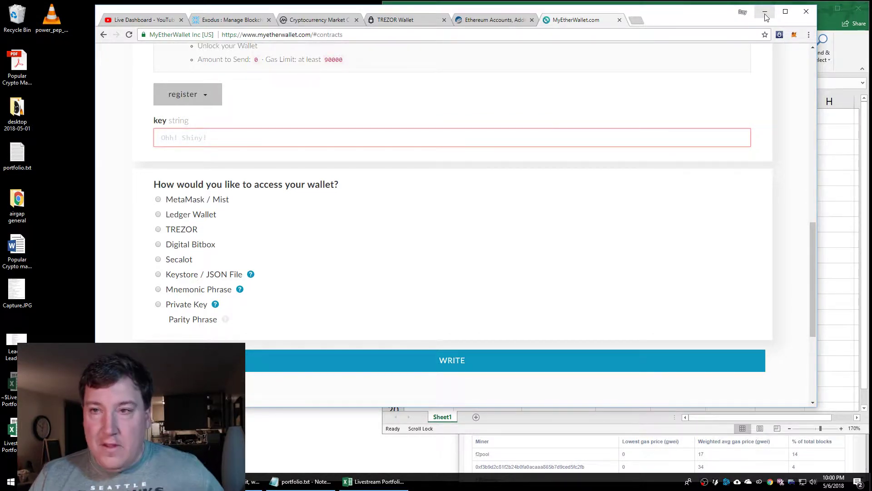
{"action": "left_click", "coordinate": [230, 20]}
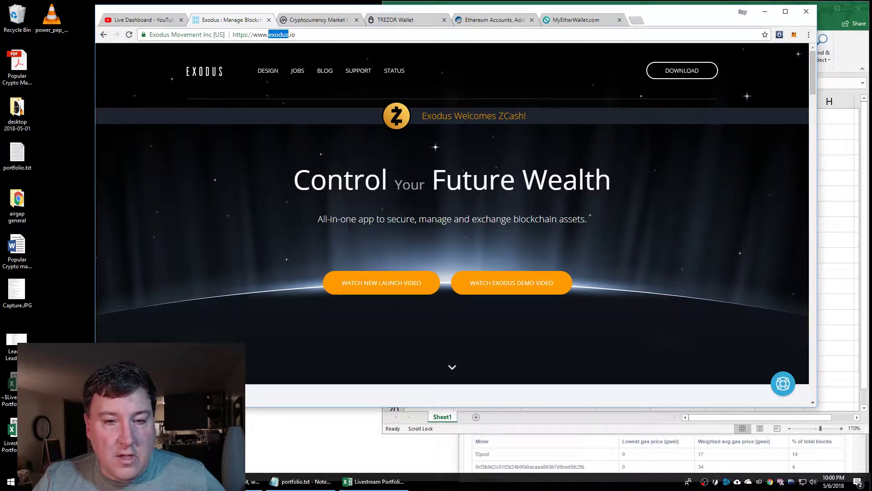
Scroll through the exodus.io homepage to review the Exodus app's features
{"action": "scroll", "coordinate": [258, 226], "scroll_direction": "down", "scroll_amount": 5}
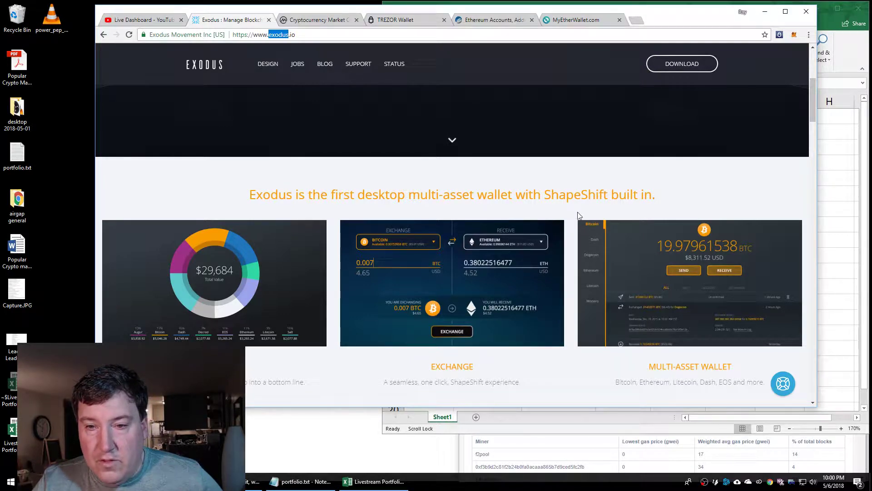
{"action": "scroll", "coordinate": [634, 224], "scroll_direction": "down", "scroll_amount": 4}
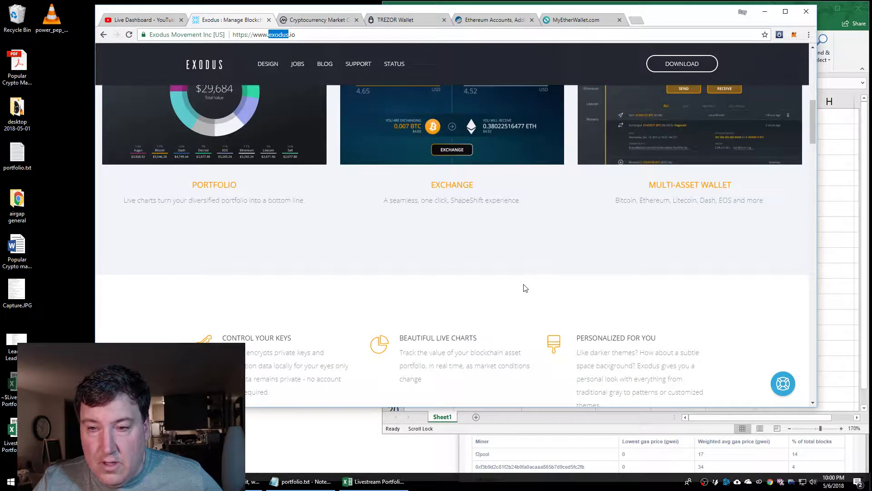
{"action": "scroll", "coordinate": [524, 285], "scroll_direction": "down", "scroll_amount": 2}
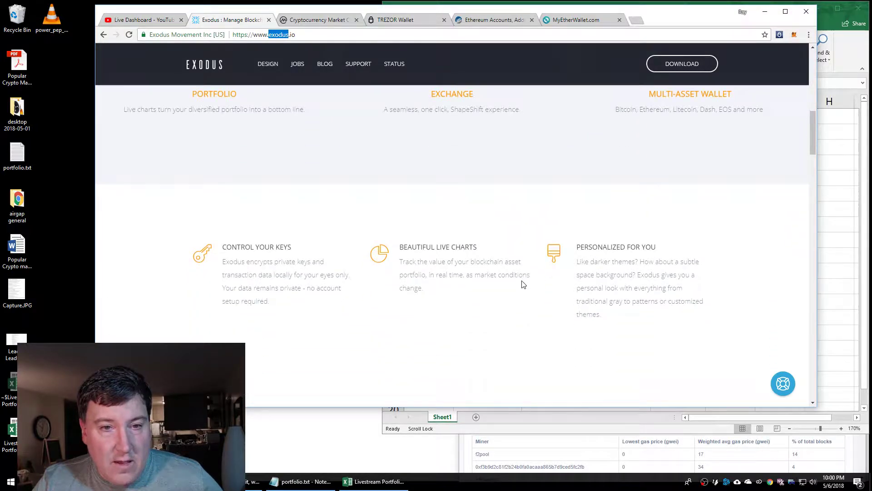
{"action": "scroll", "coordinate": [522, 284], "scroll_direction": "down", "scroll_amount": 5}
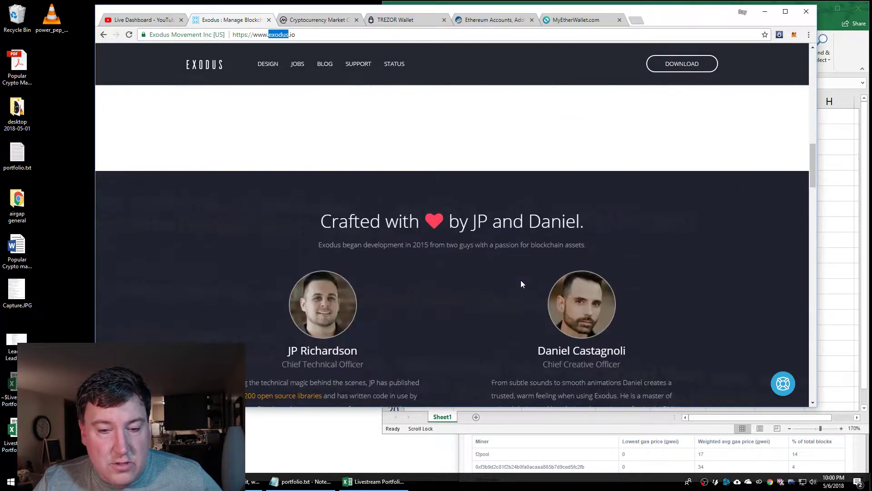
{"action": "scroll", "coordinate": [522, 283], "scroll_direction": "down", "scroll_amount": 10}
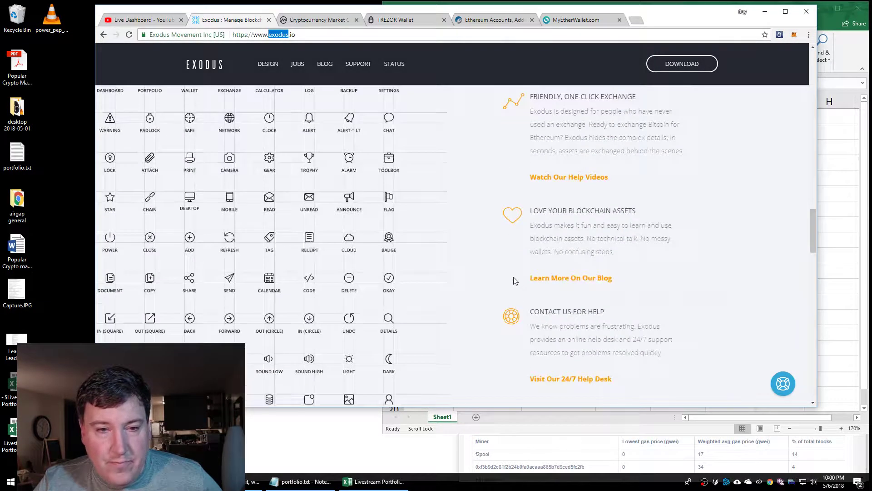
{"action": "scroll", "coordinate": [515, 281], "scroll_direction": "up", "scroll_amount": 5}
{"action": "scroll", "coordinate": [513, 279], "scroll_direction": "up", "scroll_amount": 15}
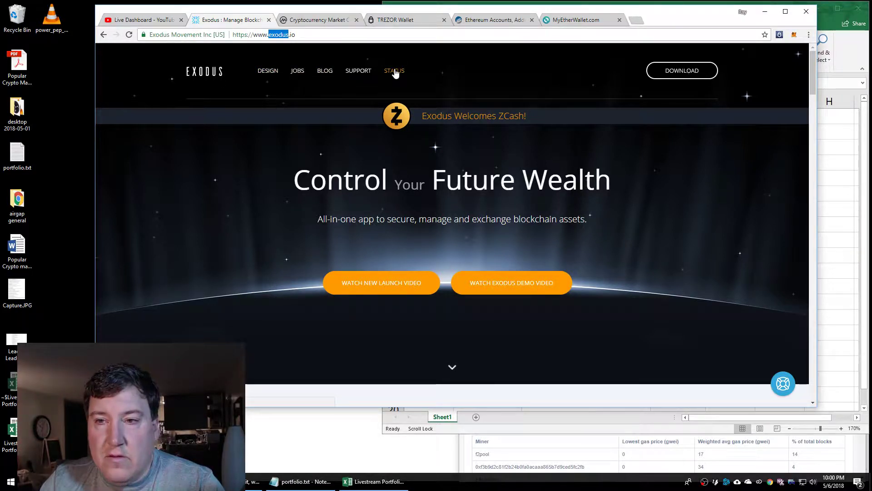
Download and install Exodus 1.50.1, closing Excel and the other browser window
{"action": "left_click", "coordinate": [682, 71]}
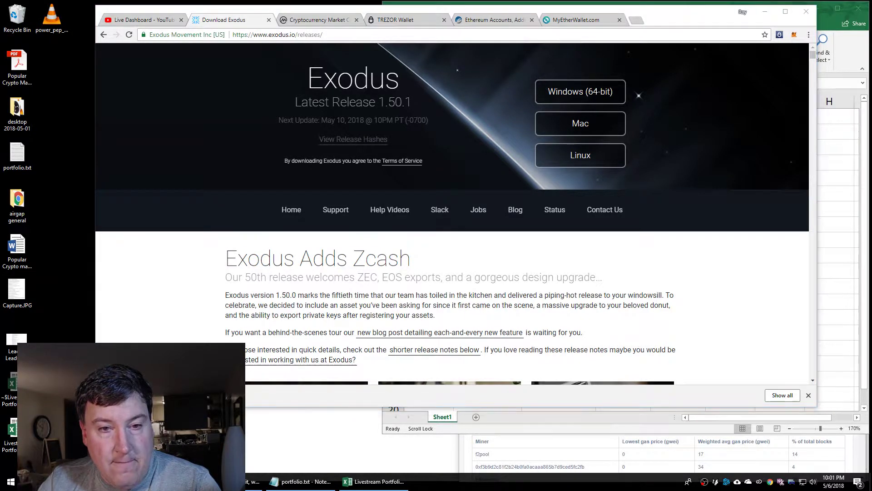
{"action": "left_click", "coordinate": [477, 325]}
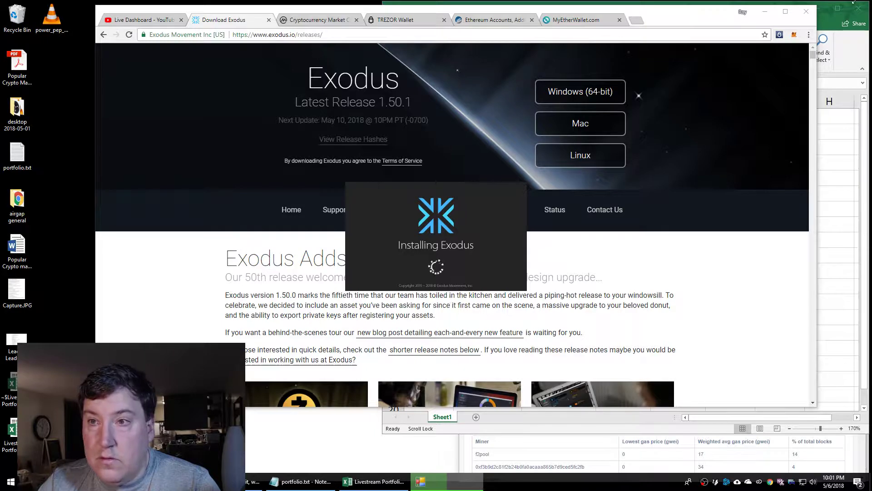
{"action": "left_click", "coordinate": [766, 12]}
{"action": "left_click", "coordinate": [858, 8]}
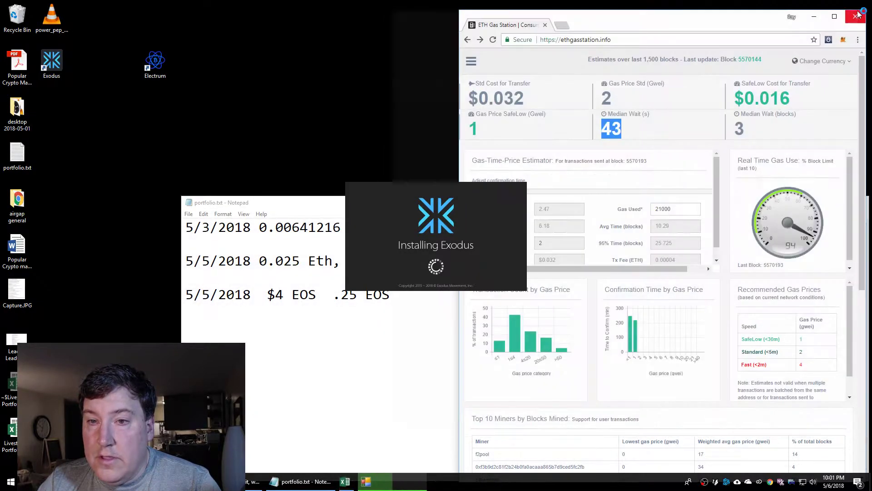
{"action": "left_click", "coordinate": [856, 17]}
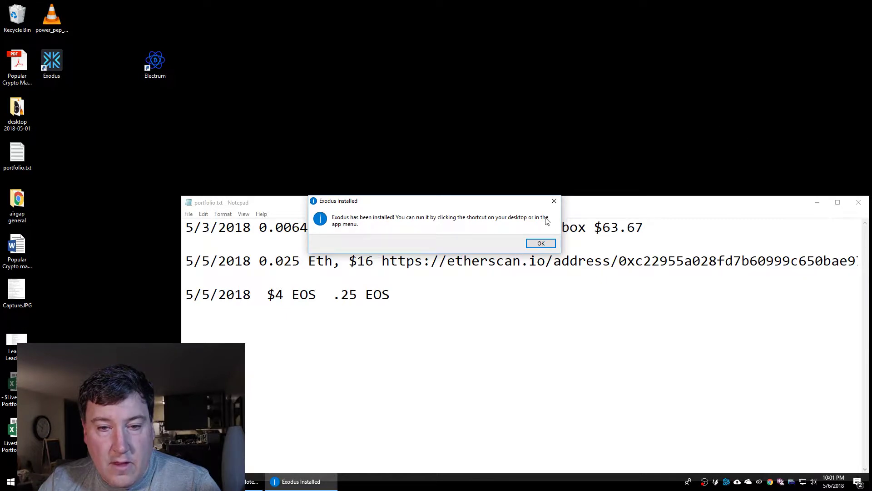
{"action": "left_click", "coordinate": [543, 245]}
Launch Exodus from its desktop shortcut and close the portfolio notes
{"action": "double_click", "coordinate": [51, 61]}
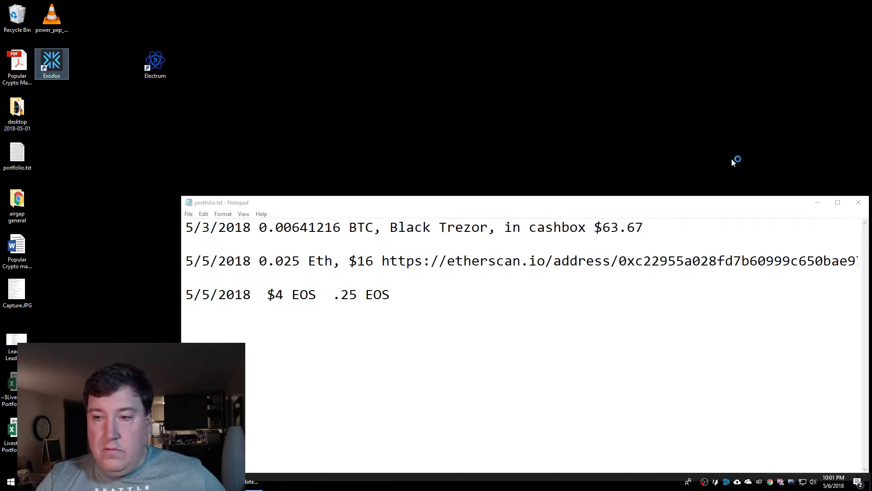
{"action": "left_click", "coordinate": [862, 207]}
{"action": "left_click", "coordinate": [862, 207]}
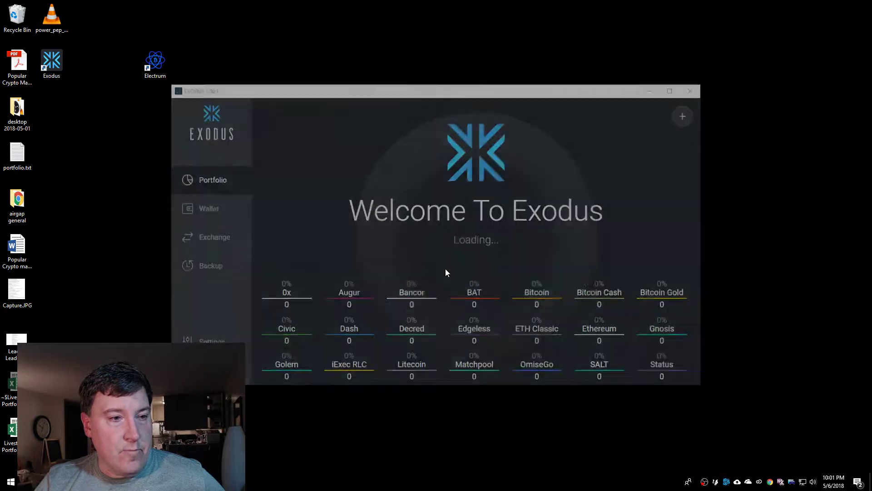
Permanently delete portfolio.txt, make the Exodus window taller, and open the empty 0 BTC Bitcoin wallet
{"action": "left_click", "coordinate": [17, 155]}
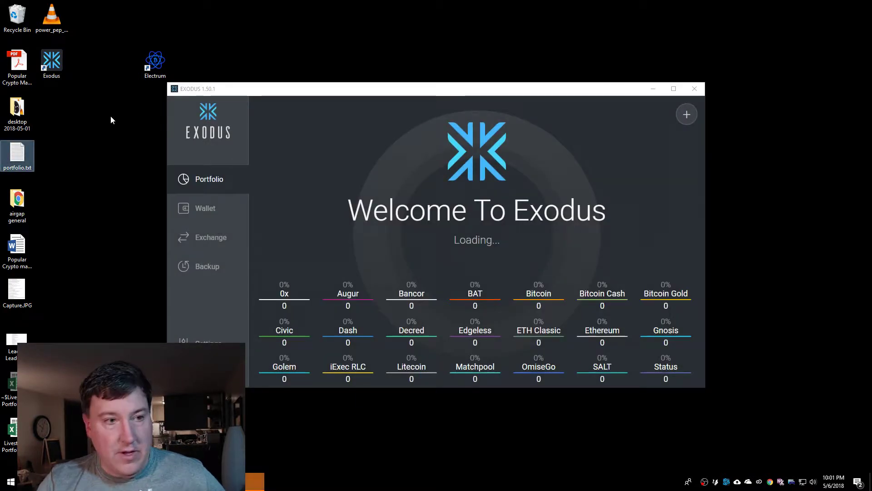
{"action": "key", "text": "shift+Delete"}
{"action": "key", "text": "Return"}
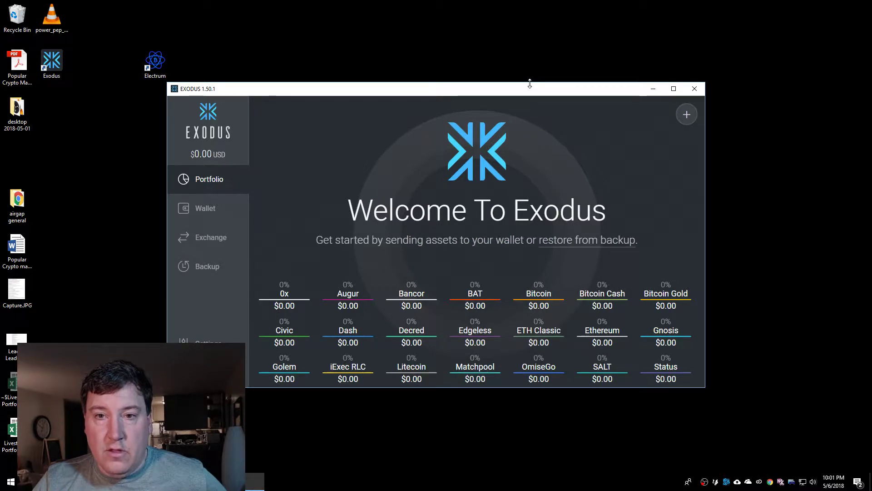
{"action": "left_click_drag", "start_coordinate": [529, 83], "coordinate": [536, 14]}
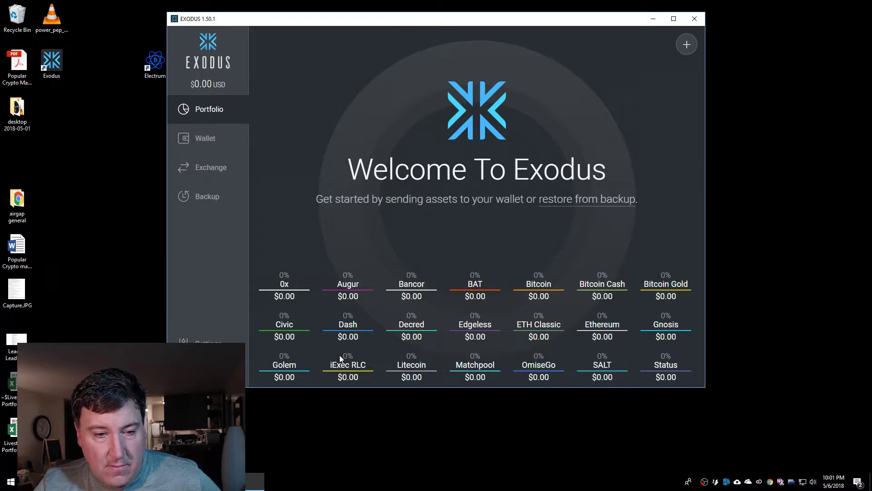
{"action": "left_click", "coordinate": [203, 138]}
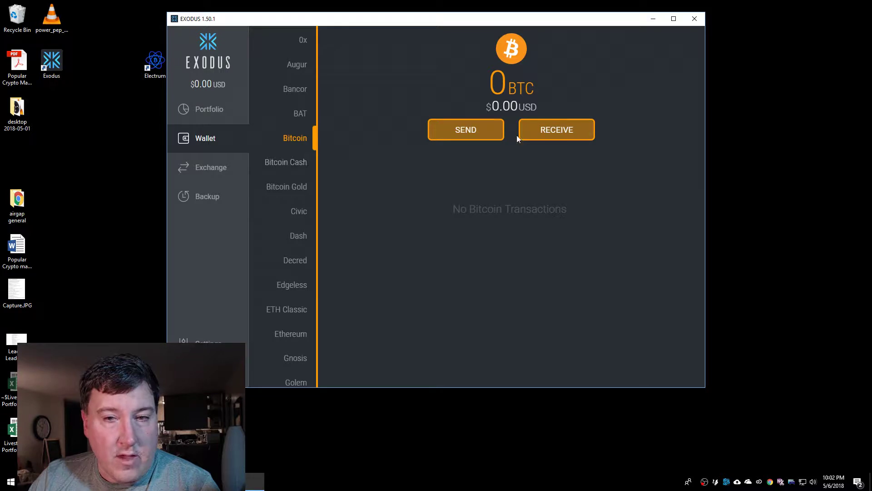
Check the Bitcoin receiving address and QR code, then open the Backup page awaiting a first deposit
{"action": "left_click", "coordinate": [566, 130]}
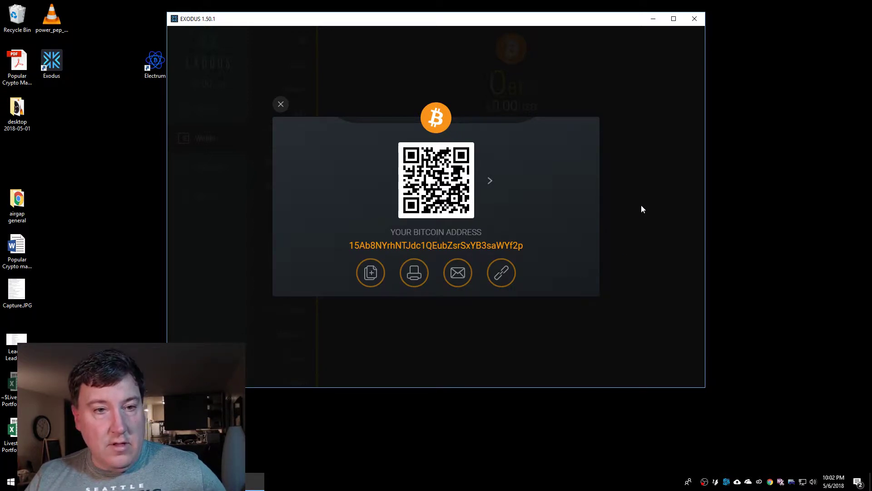
{"action": "left_click", "coordinate": [281, 105]}
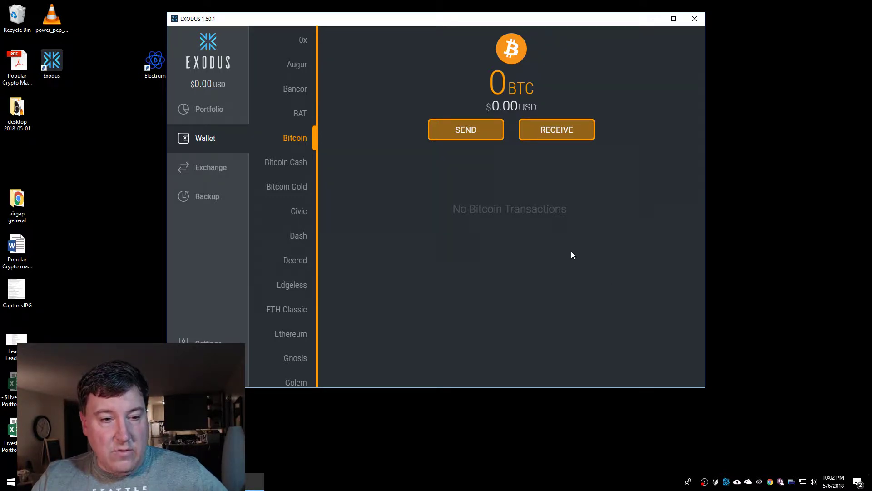
{"action": "left_click", "coordinate": [208, 198]}
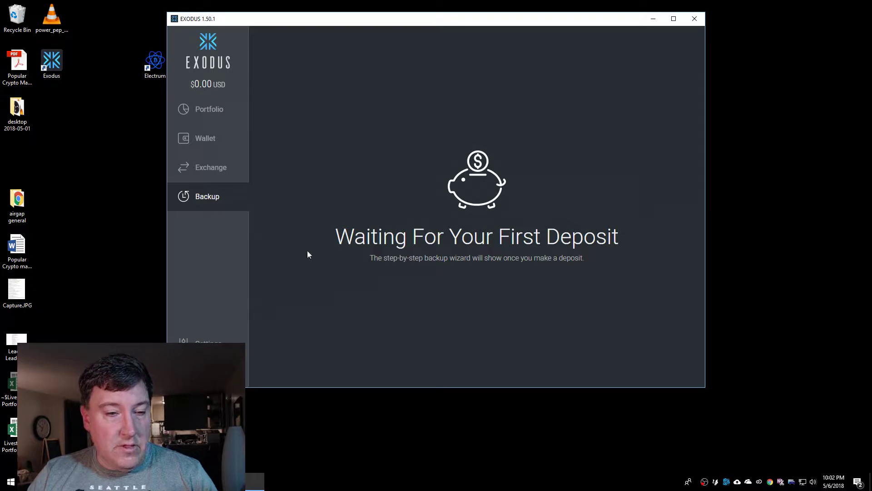
Go back to the Bitcoin wallet and scroll the coin list down to Add More and back
{"action": "left_click", "coordinate": [225, 140]}
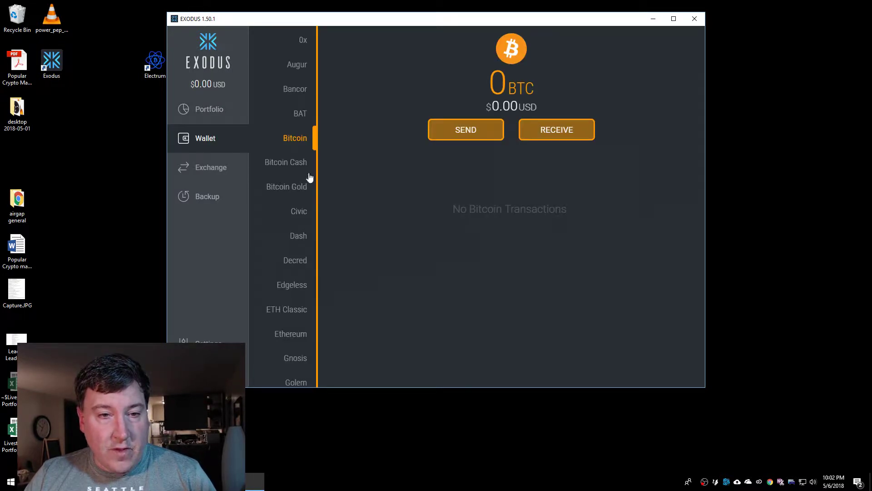
{"action": "scroll", "coordinate": [288, 304], "scroll_direction": "down", "scroll_amount": 4}
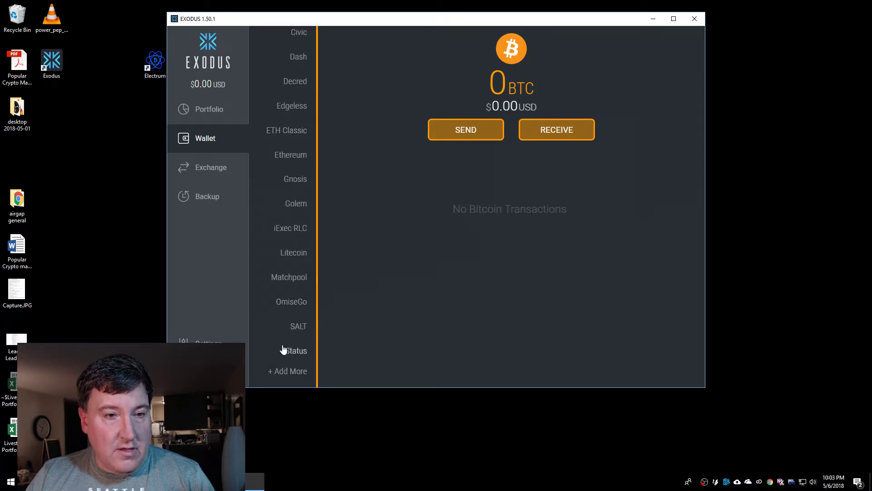
{"action": "scroll", "coordinate": [283, 348], "scroll_direction": "up", "scroll_amount": 4}
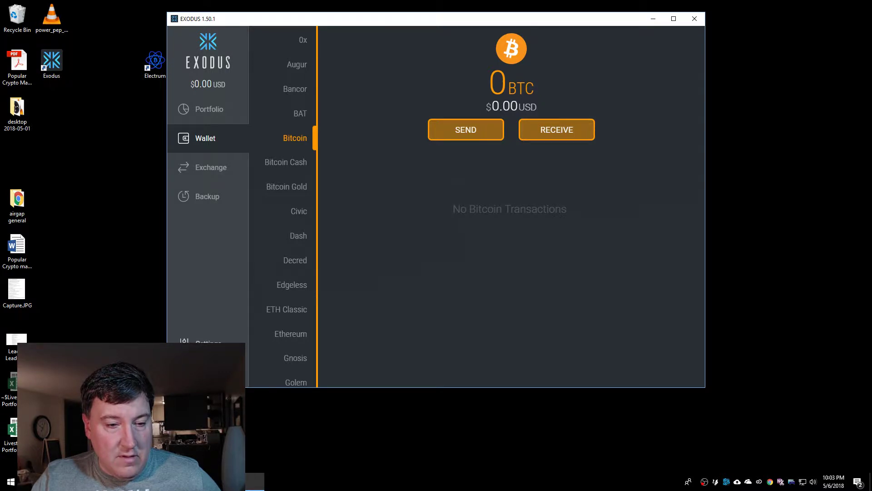
In Settings, look over the Localization, Portfolio and Skins pages, then return to the Assets list
{"action": "left_click", "coordinate": [199, 342]}
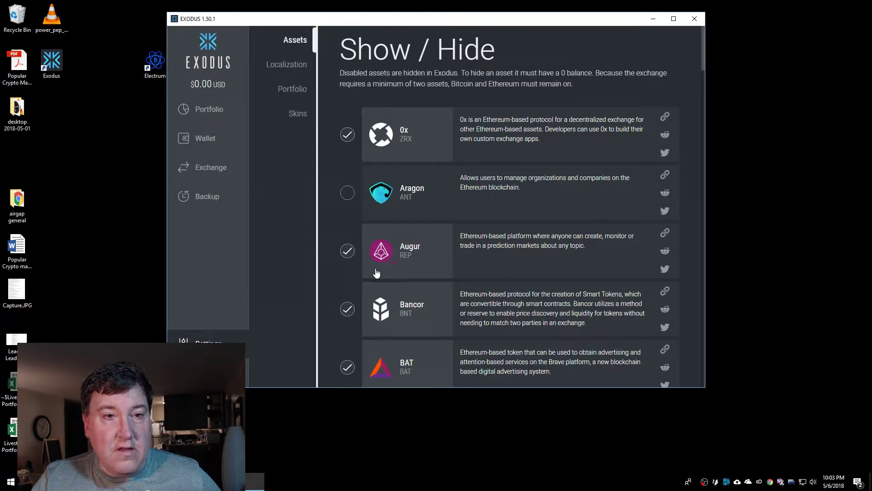
{"action": "left_click", "coordinate": [290, 66]}
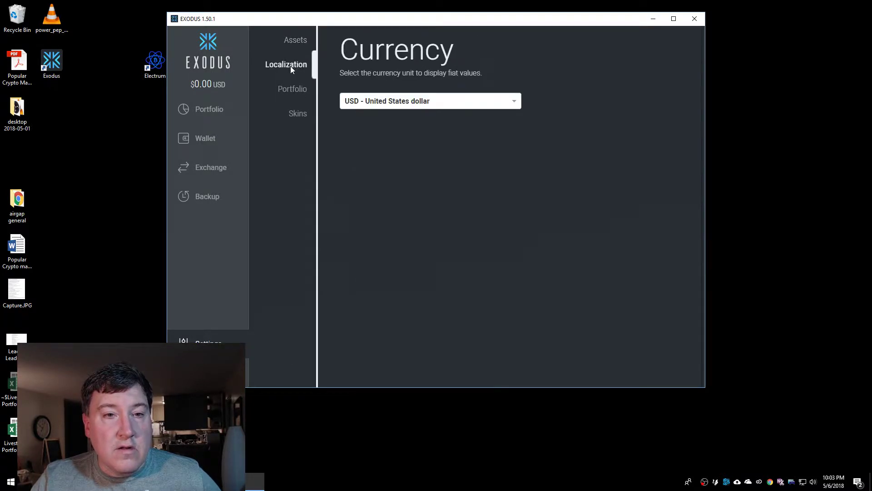
{"action": "left_click", "coordinate": [292, 90]}
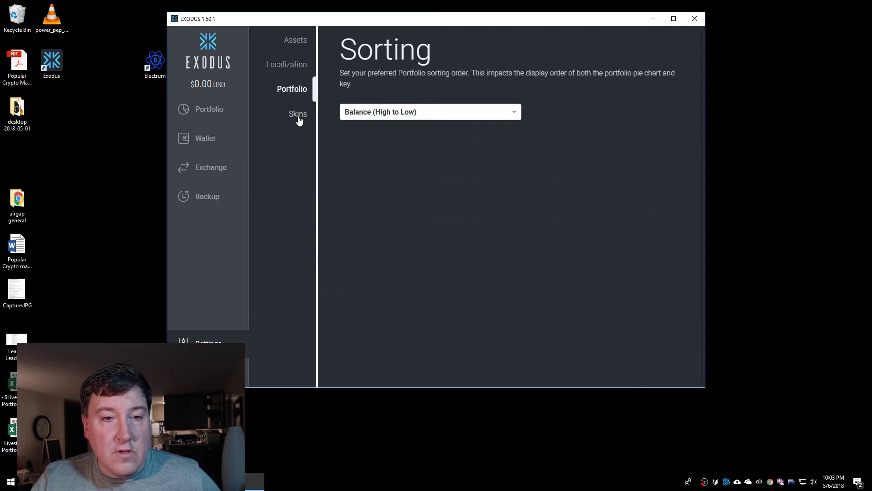
{"action": "left_click", "coordinate": [298, 117]}
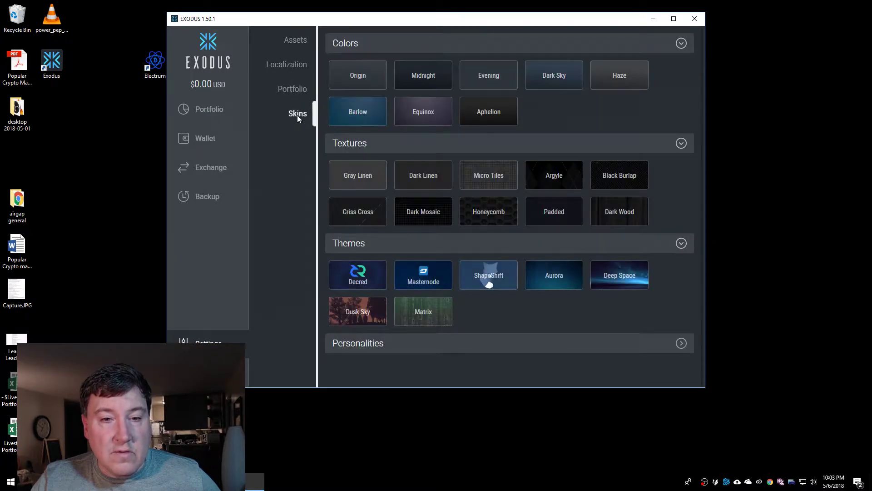
{"action": "left_click", "coordinate": [294, 41]}
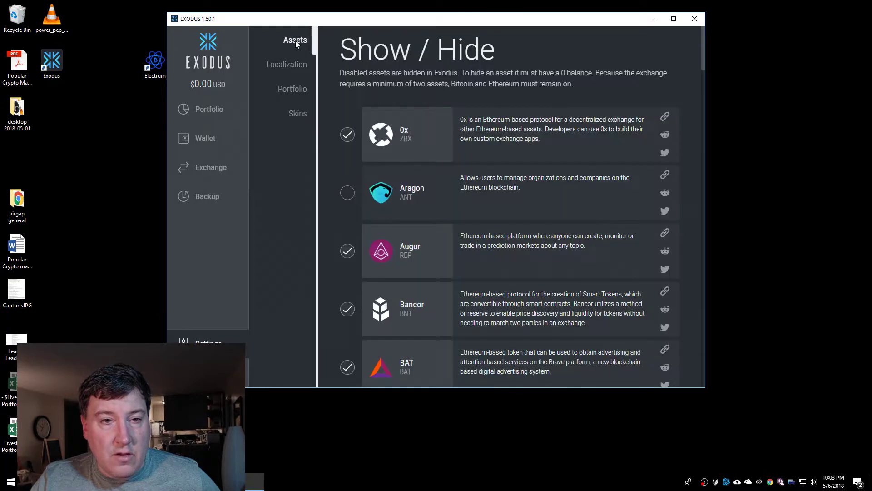
{"action": "left_click_drag", "start_coordinate": [704, 67], "coordinate": [694, 162]}
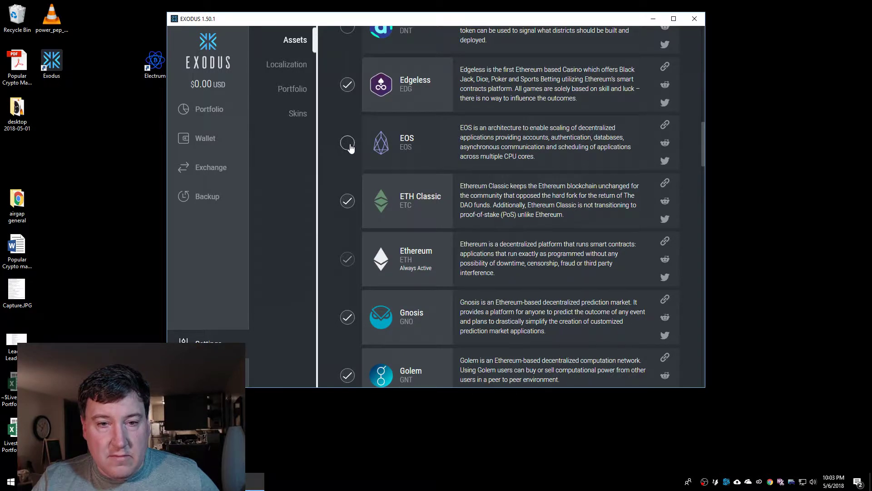
Enable EOS and hide Edgeless, ETH Classic, Gnosis, Golem, Matchpool, OmiseGo, SALT and Status
{"action": "left_click", "coordinate": [349, 146]}
{"action": "left_click", "coordinate": [347, 85]}
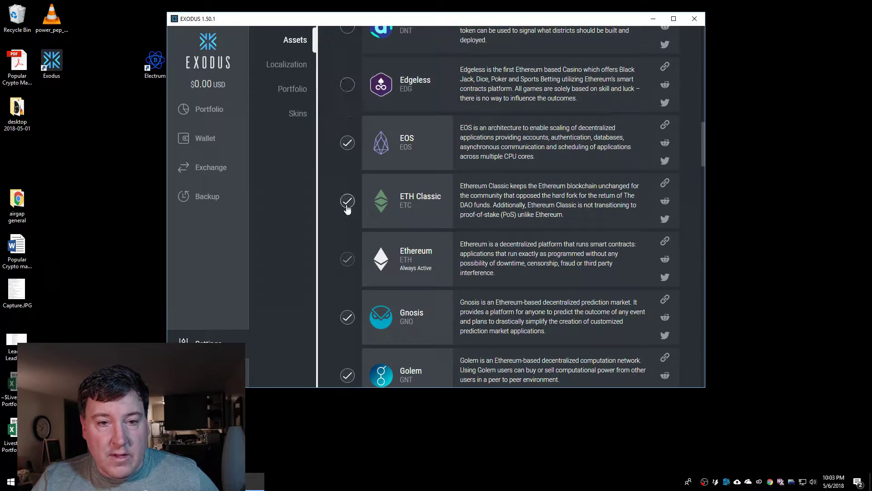
{"action": "left_click", "coordinate": [347, 206]}
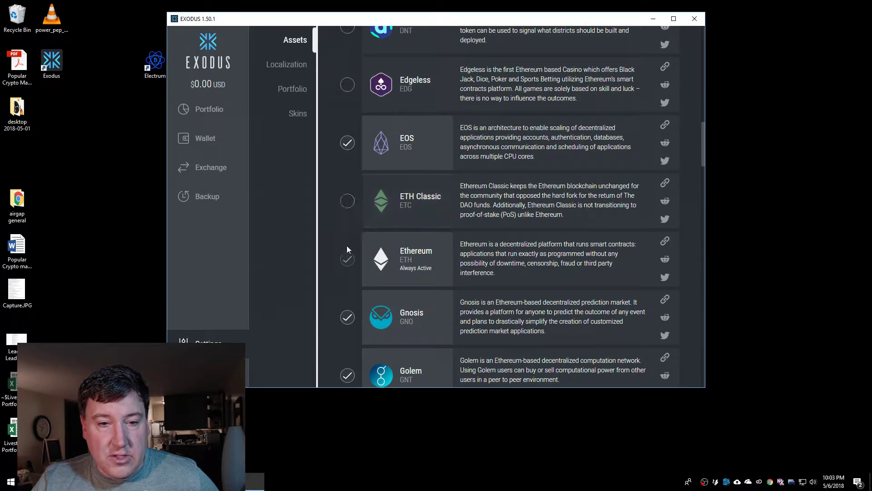
{"action": "left_click", "coordinate": [348, 318]}
{"action": "left_click", "coordinate": [348, 376]}
{"action": "scroll", "coordinate": [425, 324], "scroll_direction": "down", "scroll_amount": 6}
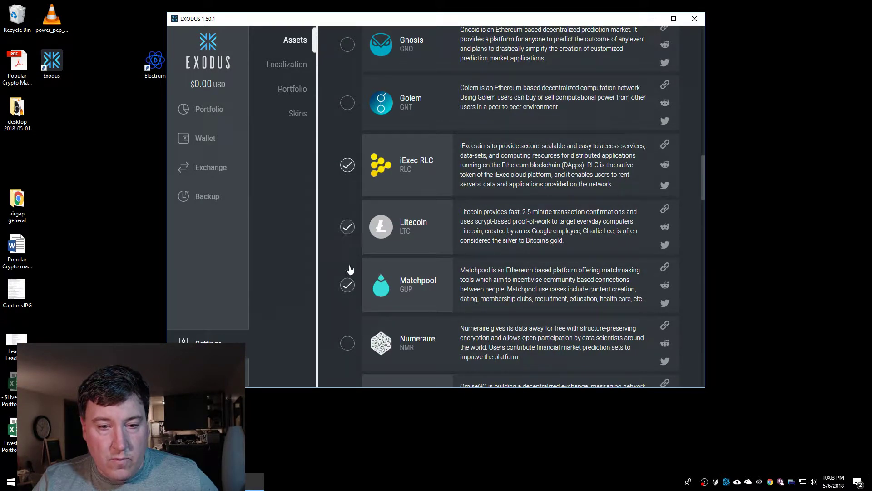
{"action": "left_click", "coordinate": [347, 285]}
{"action": "scroll", "coordinate": [358, 283], "scroll_direction": "down", "scroll_amount": 5}
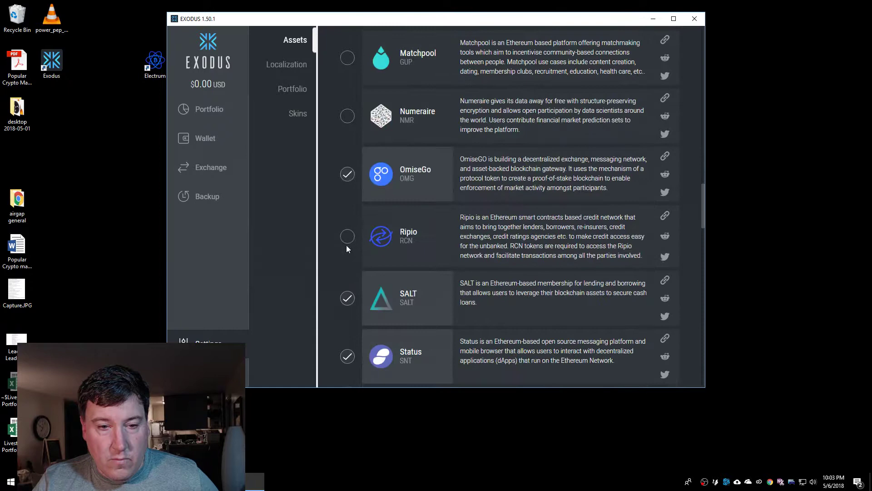
{"action": "left_click", "coordinate": [348, 174]}
{"action": "left_click", "coordinate": [347, 298]}
{"action": "left_click", "coordinate": [347, 356]}
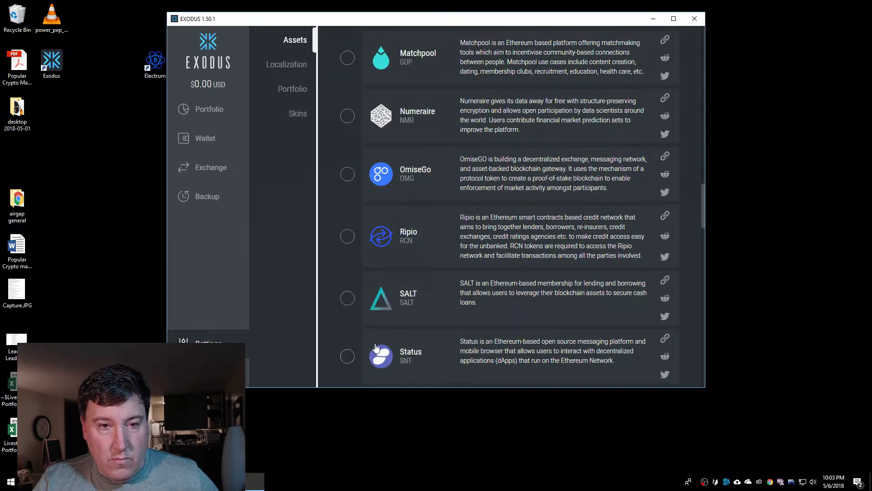
Hide Decred, Dash, Civic, Bitcoin Gold and Bitcoin Cash
{"action": "scroll", "coordinate": [468, 303], "scroll_direction": "down", "scroll_amount": 11}
{"action": "scroll", "coordinate": [467, 303], "scroll_direction": "up", "scroll_amount": 20}
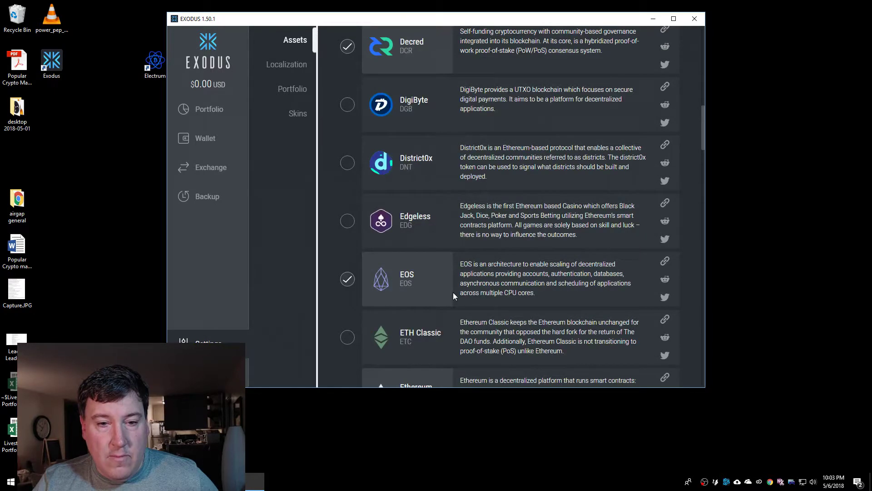
{"action": "scroll", "coordinate": [453, 292], "scroll_direction": "up", "scroll_amount": 5}
{"action": "left_click", "coordinate": [347, 274]}
{"action": "left_click", "coordinate": [348, 216]}
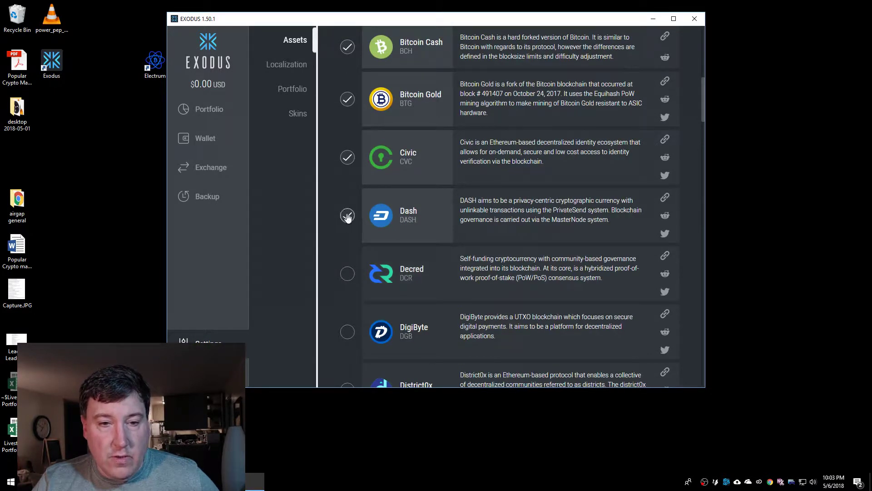
{"action": "left_click", "coordinate": [348, 157]}
{"action": "left_click", "coordinate": [348, 99]}
{"action": "left_click", "coordinate": [347, 47]}
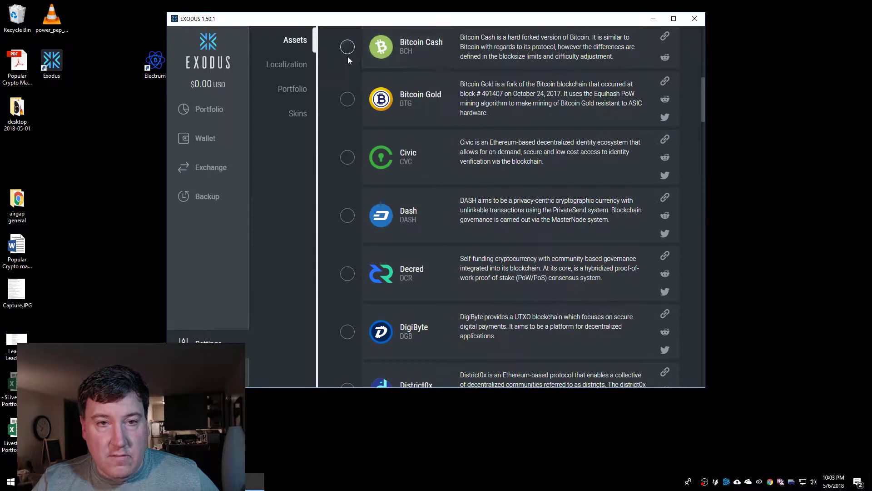
Hide BAT, Bancor, Augur and 0x, then scroll back down the asset list
{"action": "scroll", "coordinate": [348, 136], "scroll_direction": "up", "scroll_amount": 6}
{"action": "left_click", "coordinate": [347, 219]}
{"action": "left_click", "coordinate": [348, 162]}
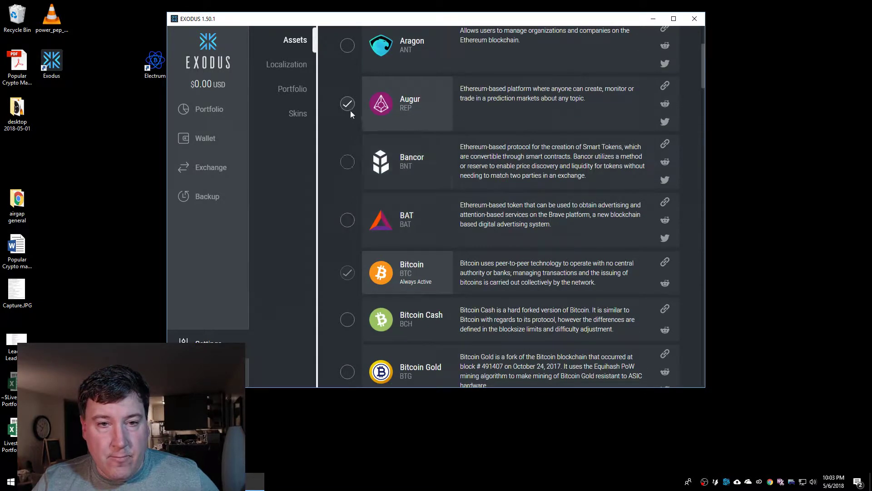
{"action": "left_click", "coordinate": [348, 103]}
{"action": "scroll", "coordinate": [363, 140], "scroll_direction": "up", "scroll_amount": 3}
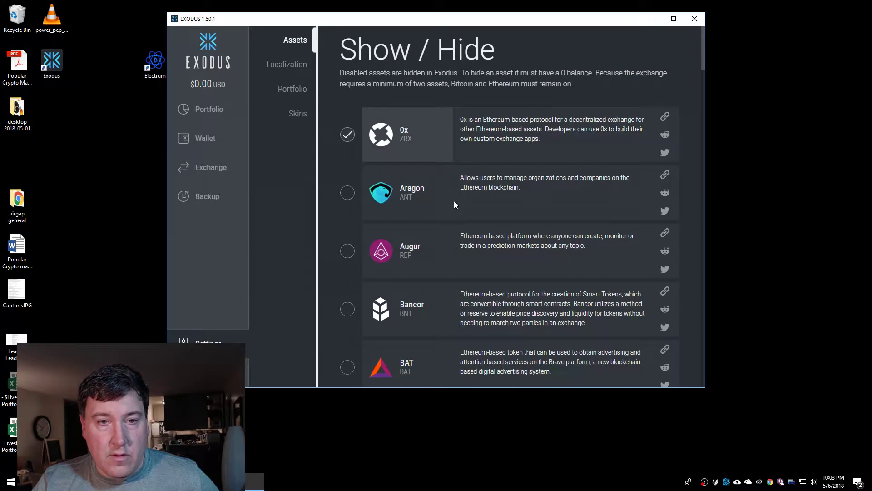
{"action": "left_click", "coordinate": [347, 134]}
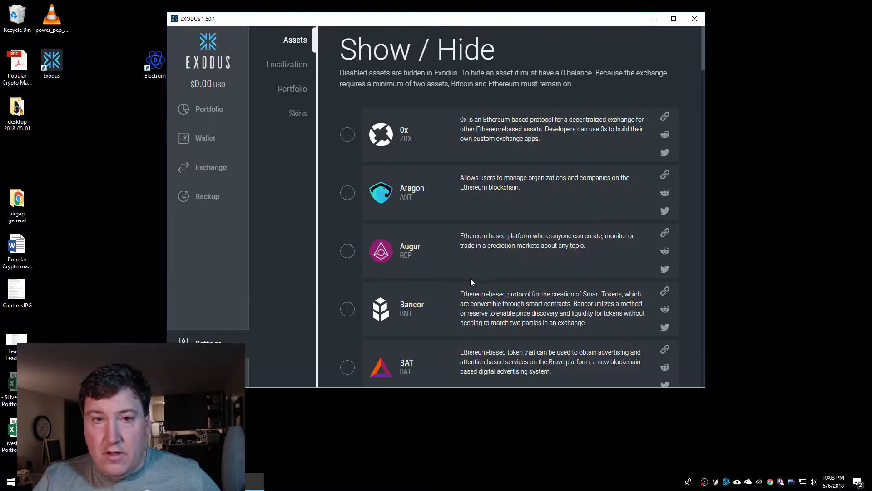
{"action": "scroll", "coordinate": [455, 278], "scroll_direction": "down", "scroll_amount": 12}
{"action": "scroll", "coordinate": [460, 278], "scroll_direction": "down", "scroll_amount": 20}
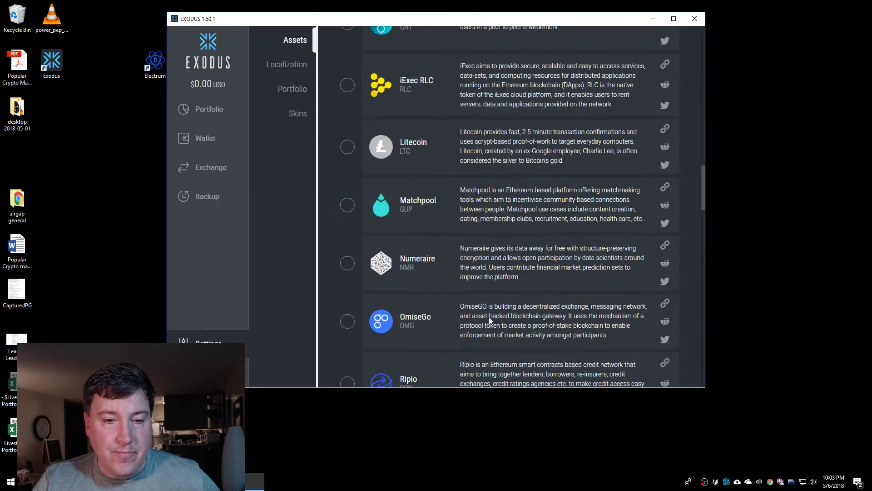
{"action": "left_click_drag", "start_coordinate": [704, 265], "coordinate": [687, 372]}
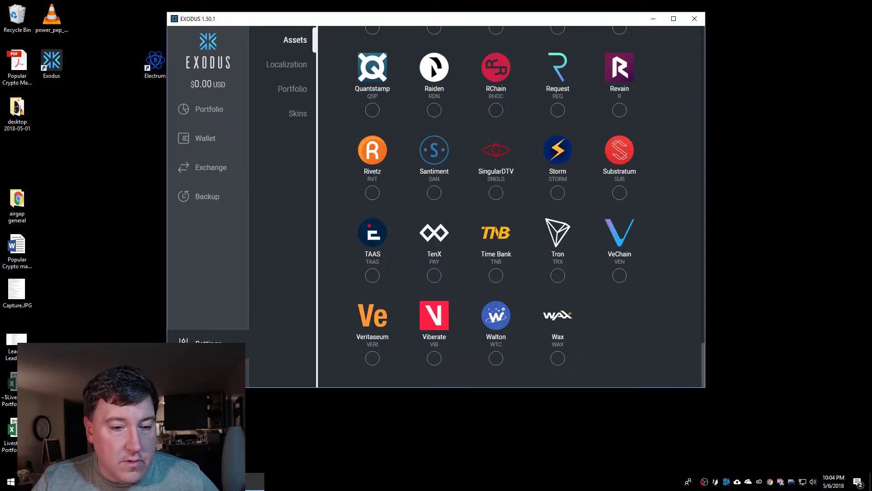
{"action": "left_click", "coordinate": [186, 363]}
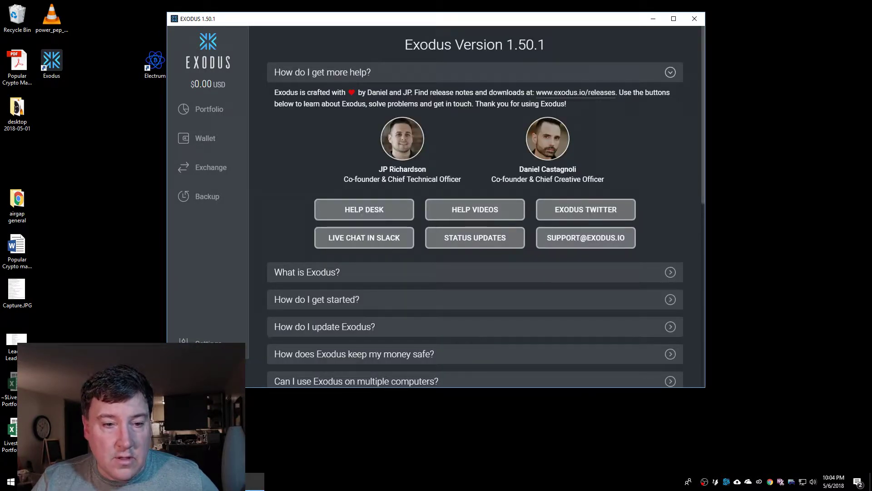
{"action": "scroll", "coordinate": [366, 356], "scroll_direction": "down", "scroll_amount": 3}
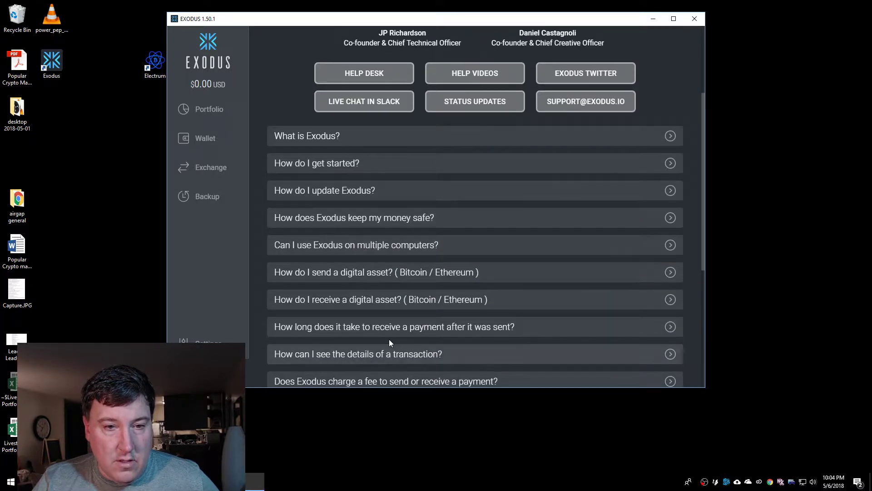
{"action": "scroll", "coordinate": [456, 353], "scroll_direction": "down", "scroll_amount": 2}
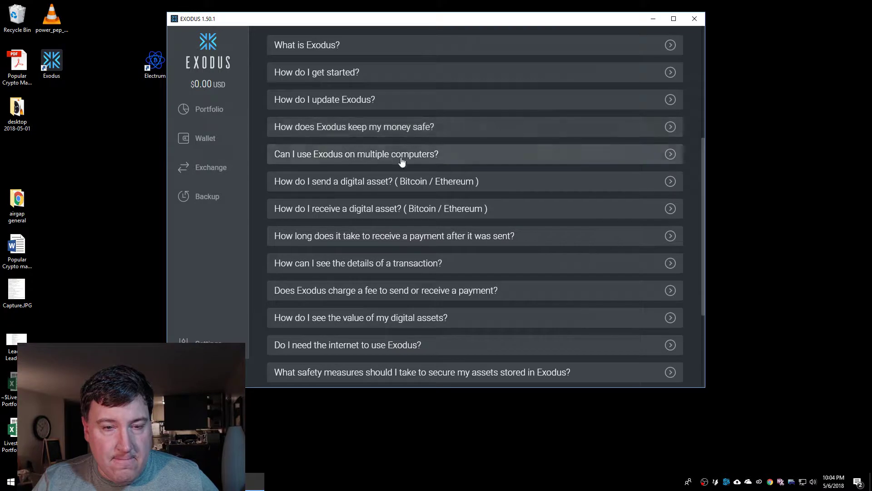
{"action": "scroll", "coordinate": [423, 267], "scroll_direction": "down", "scroll_amount": 2}
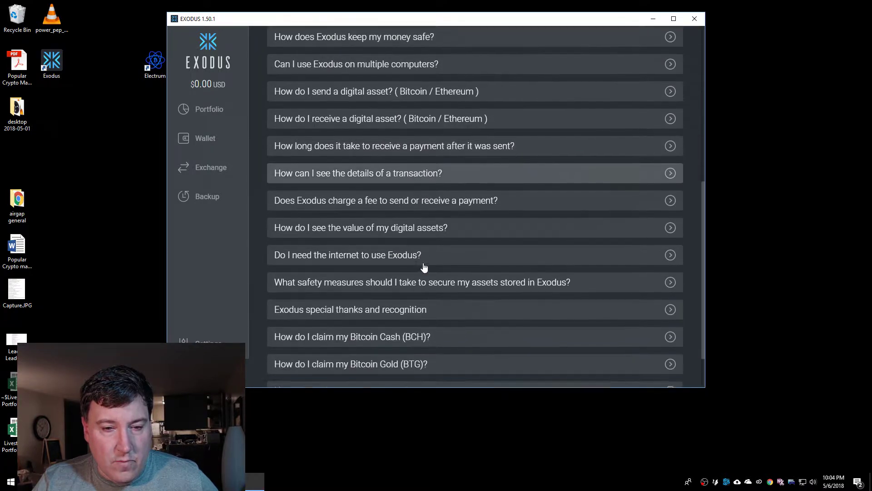
{"action": "scroll", "coordinate": [449, 277], "scroll_direction": "down", "scroll_amount": 1}
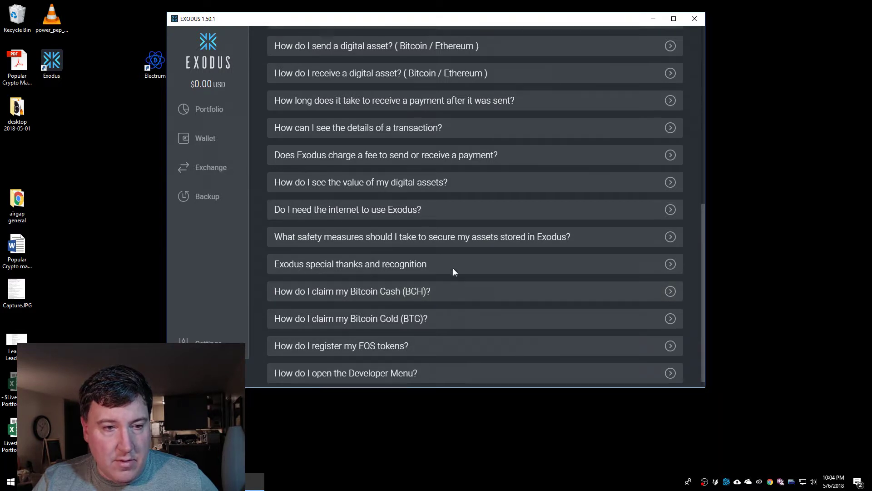
{"action": "scroll", "coordinate": [454, 270], "scroll_direction": "up", "scroll_amount": 8}
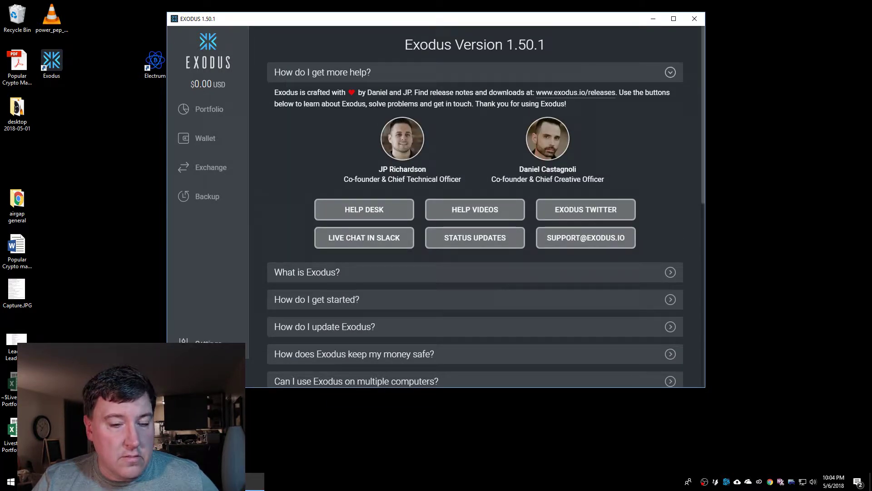
{"action": "left_click", "coordinate": [200, 343]}
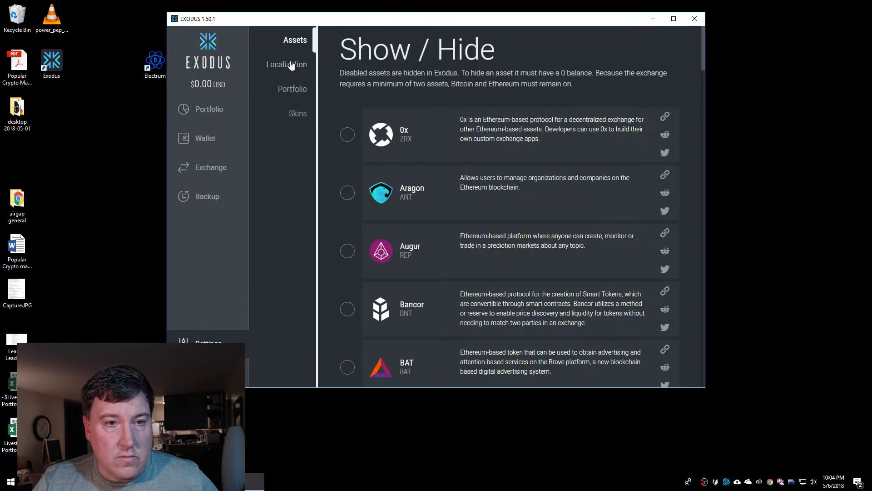
Look over the Localization, Portfolio and Skins settings, then go to the portfolio overview
{"action": "left_click", "coordinate": [287, 64]}
{"action": "left_click", "coordinate": [292, 89]}
{"action": "left_click", "coordinate": [297, 115]}
{"action": "left_click", "coordinate": [208, 109]}
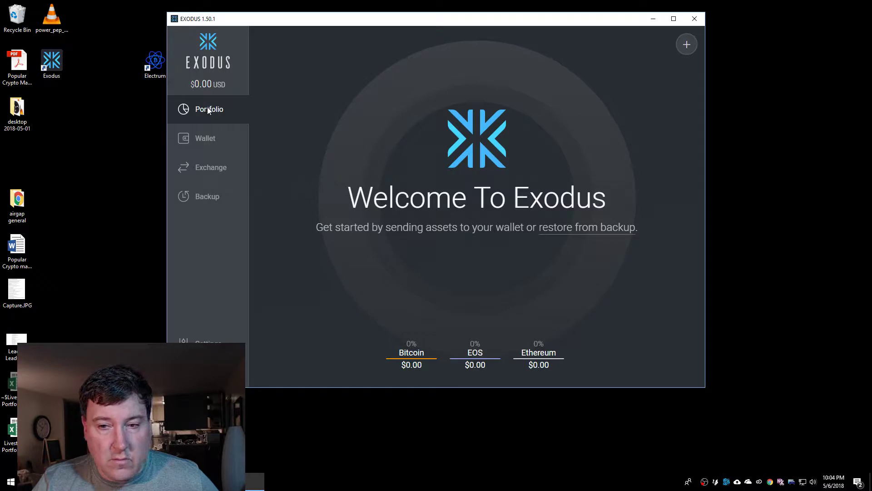
Restore from backup using a 12 Word Recovery Phrase and accept the restart notice
{"action": "left_click", "coordinate": [581, 231]}
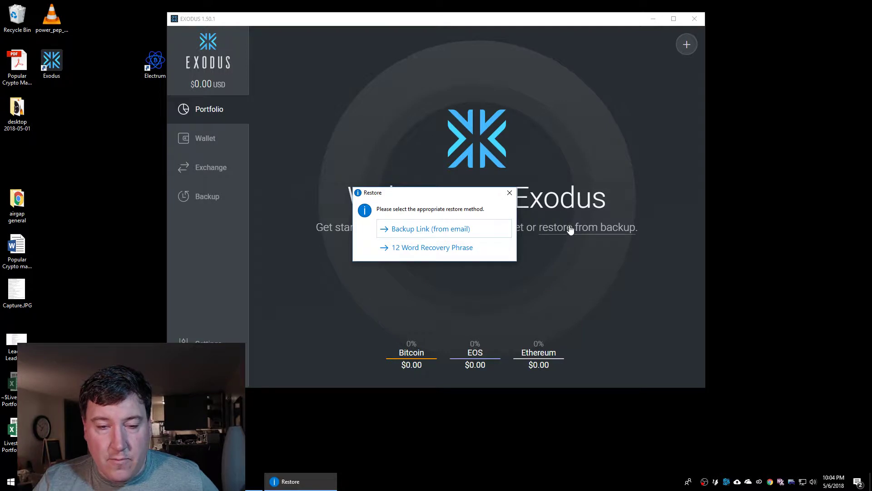
{"action": "left_click", "coordinate": [440, 249]}
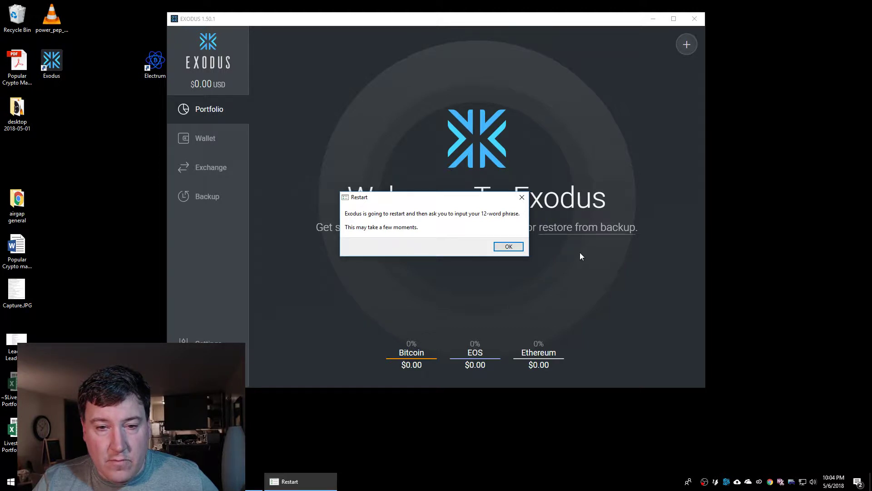
{"action": "left_click", "coordinate": [508, 247]}
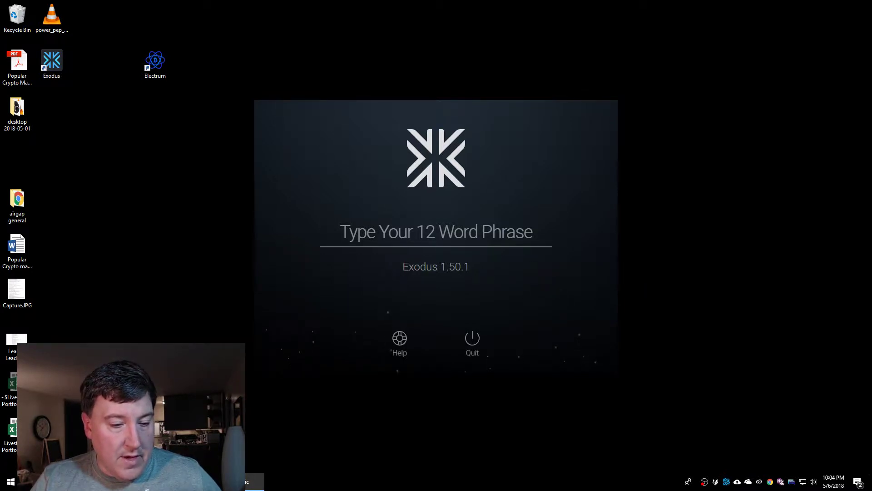
Bring Chrome forward and resize it to the right half beside the Exodus window
{"action": "key", "text": "alt+Tab"}
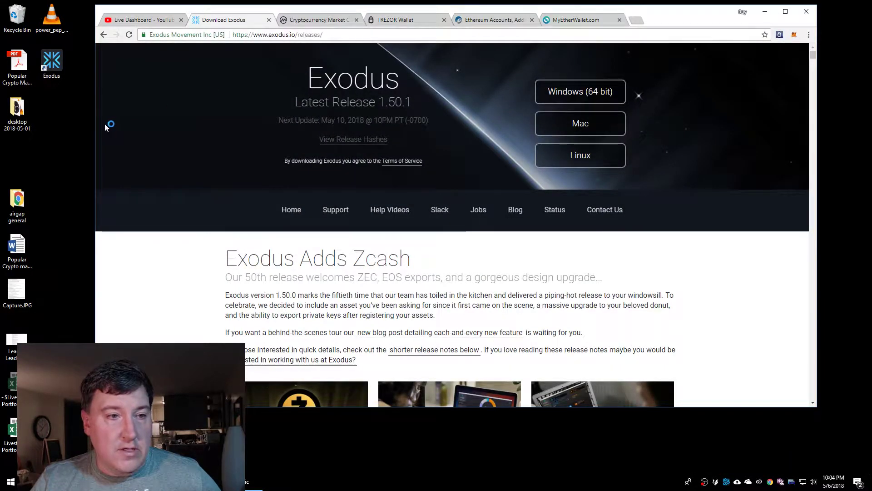
{"action": "left_click_drag", "start_coordinate": [96, 124], "coordinate": [455, 114]}
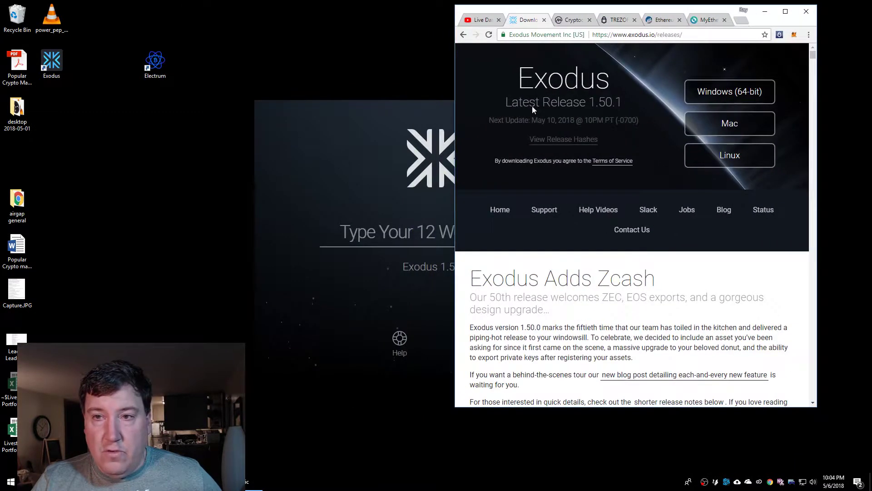
{"action": "left_click_drag", "start_coordinate": [705, 12], "coordinate": [750, 15]}
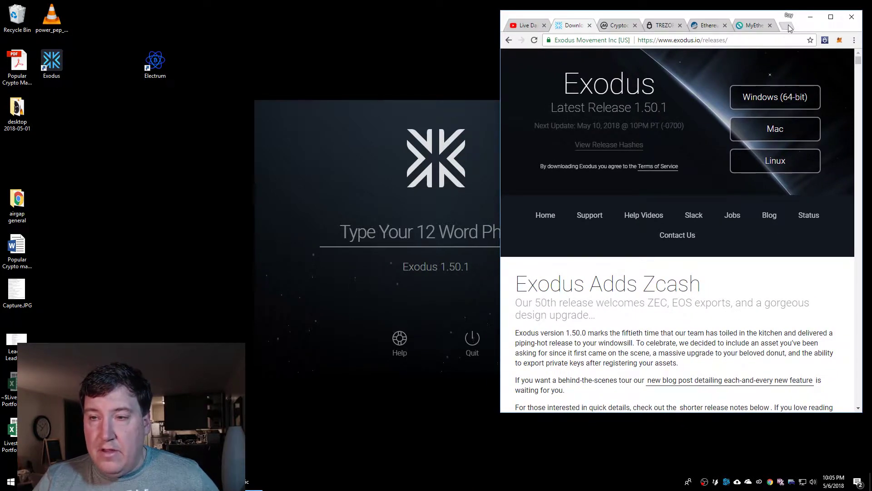
Search Google for 'bip39' in a new tab and open the iancoleman.io/bip39 converter
{"action": "left_click", "coordinate": [787, 29]}
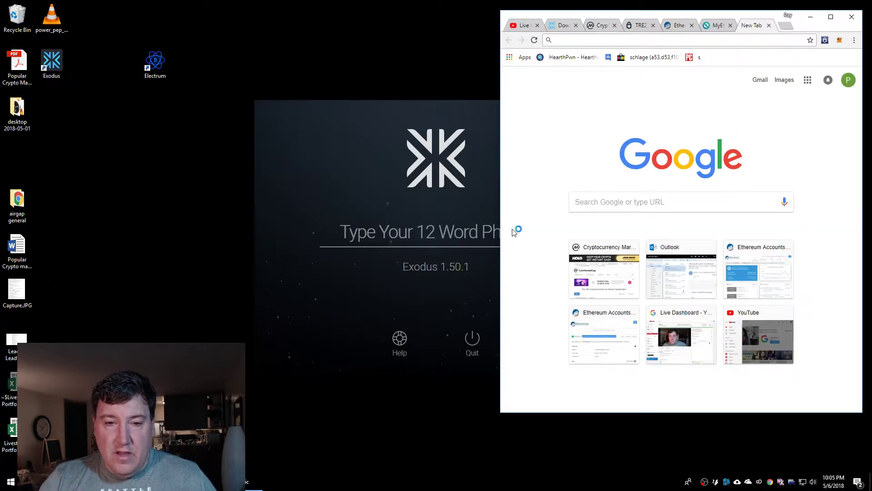
{"action": "left_click", "coordinate": [671, 206]}
{"action": "type", "text": "bip3"}
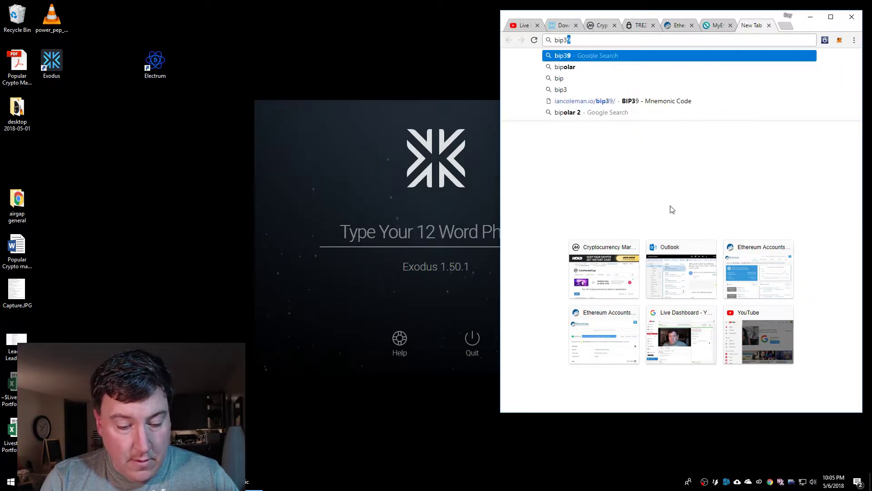
{"action": "type", "text": "9"}
{"action": "key", "text": "Return"}
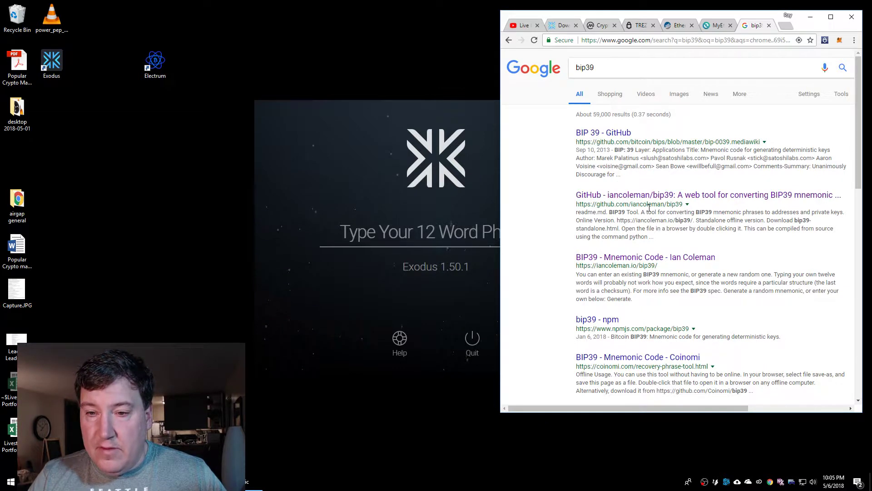
{"action": "left_click_drag", "start_coordinate": [632, 207], "coordinate": [662, 205]}
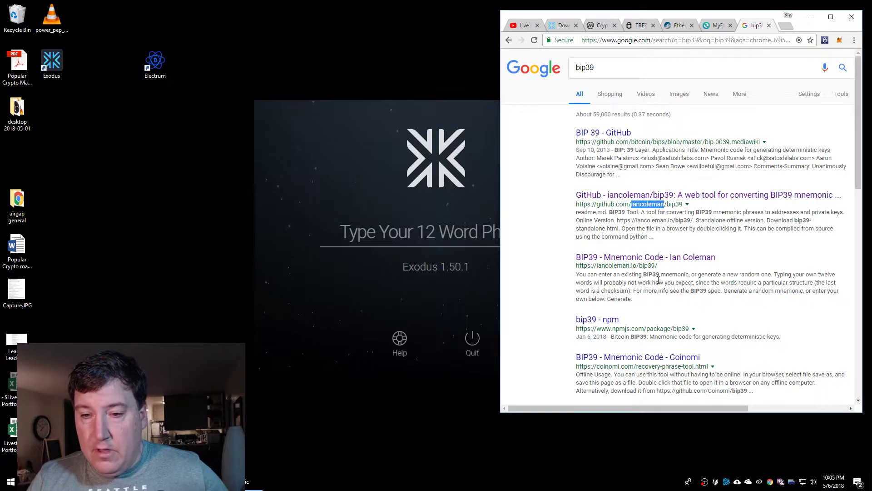
{"action": "left_click", "coordinate": [649, 257]}
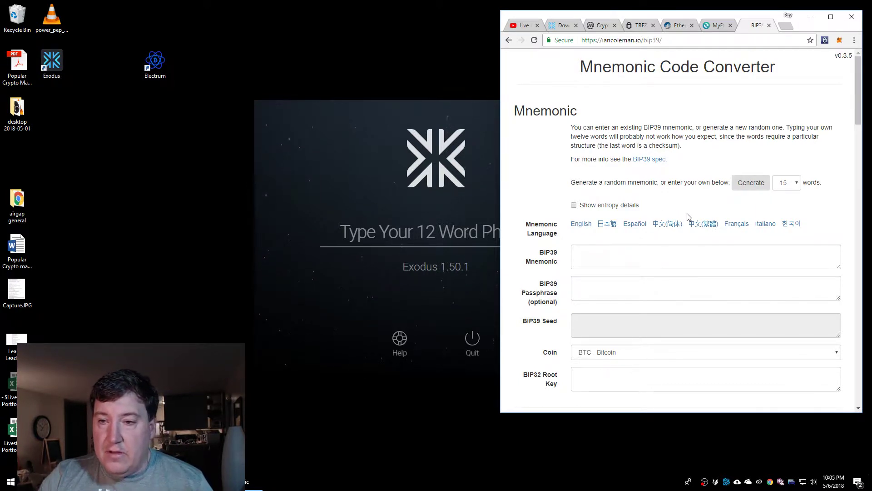
Generate a random 12-word BIP39 mnemonic in the converter
{"action": "left_click", "coordinate": [786, 183]}
{"action": "left_click", "coordinate": [785, 222]}
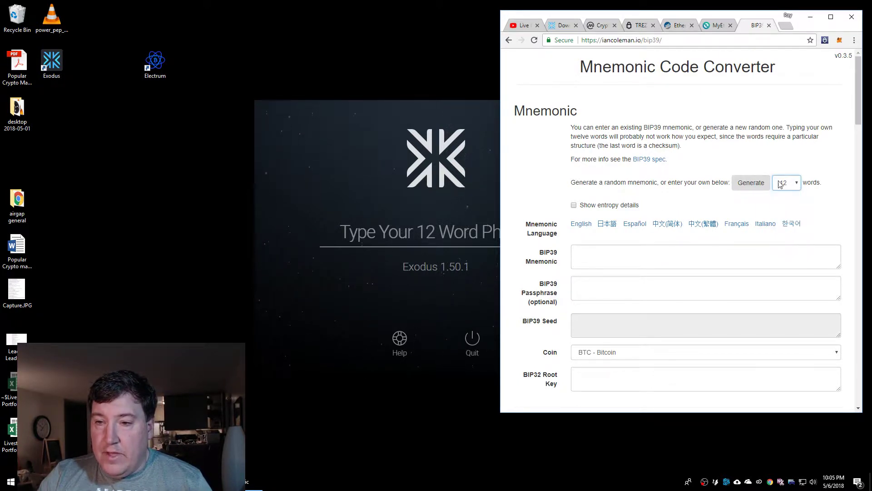
{"action": "left_click", "coordinate": [756, 183]}
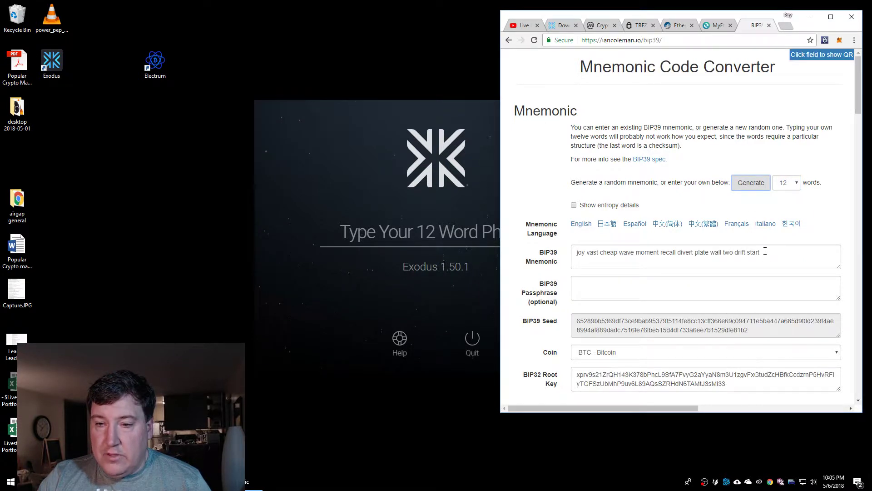
Copy the generated mnemonic into Exodus's recovery phrase field and submit it to restore
{"action": "left_click_drag", "start_coordinate": [765, 252], "coordinate": [334, 252]}
{"action": "key", "text": "ctrl+c"}
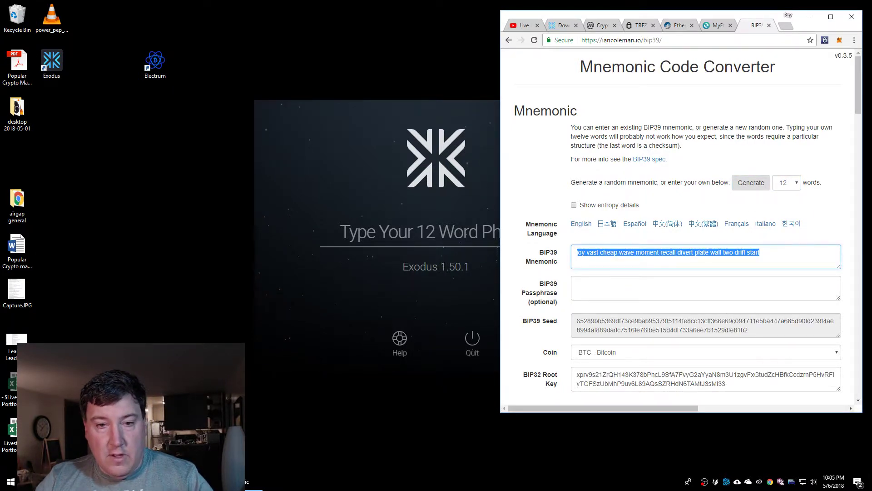
{"action": "left_click", "coordinate": [458, 245]}
{"action": "key", "text": "ctrl+v"}
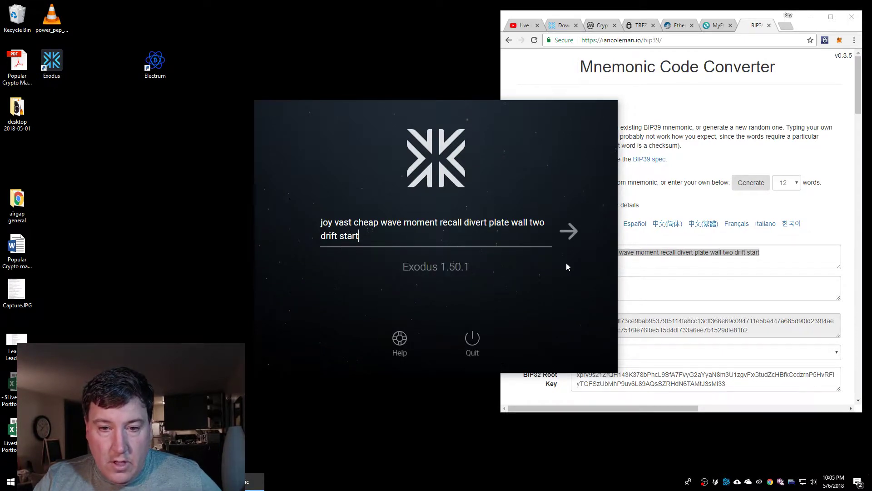
{"action": "left_click", "coordinate": [571, 230]}
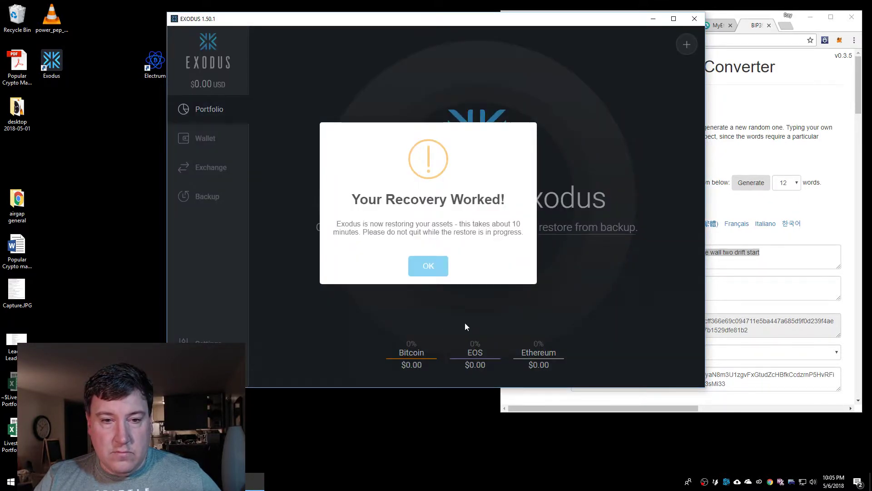
Acknowledge 'Your Recovery Worked!' and bring the BIP39 converter page back to the front
{"action": "left_click", "coordinate": [431, 267]}
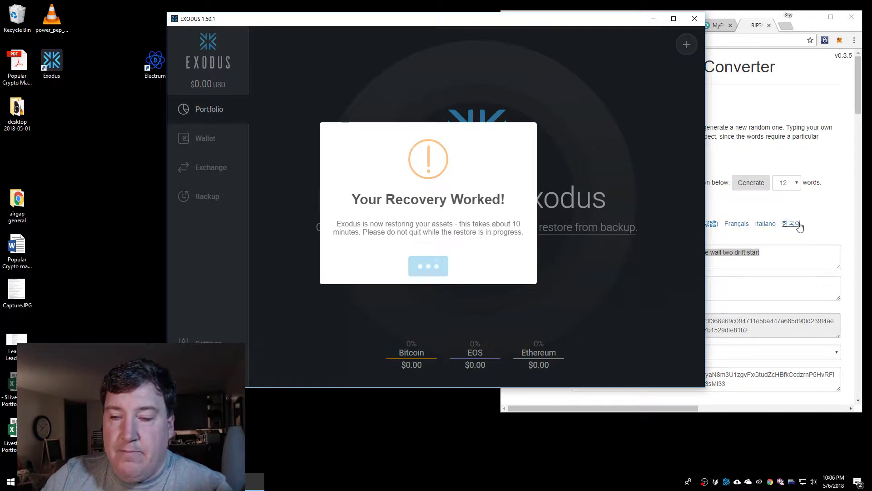
{"action": "left_click", "coordinate": [823, 234]}
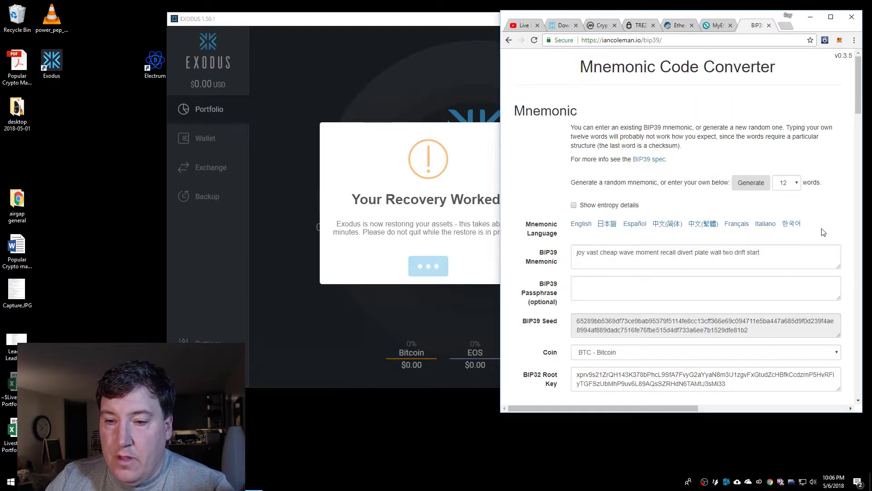
Generate and select another 12-word mnemonic, then dismiss Exodus's 'All Done!' restore notice
{"action": "left_click", "coordinate": [752, 184]}
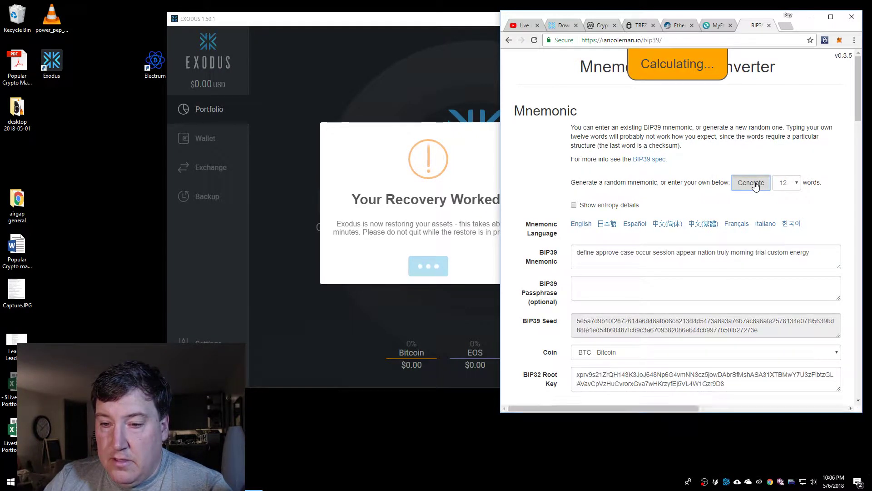
{"action": "left_click_drag", "start_coordinate": [816, 253], "coordinate": [408, 237]}
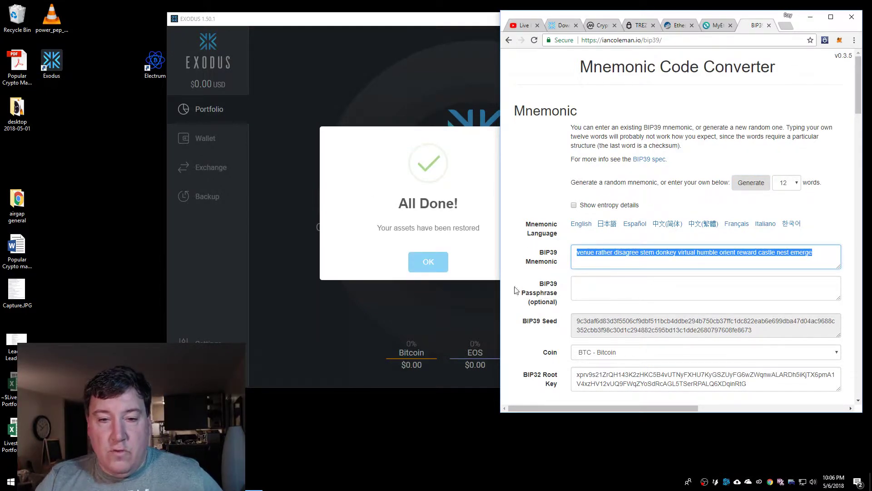
{"action": "left_click", "coordinate": [453, 253]}
{"action": "left_click", "coordinate": [428, 262]}
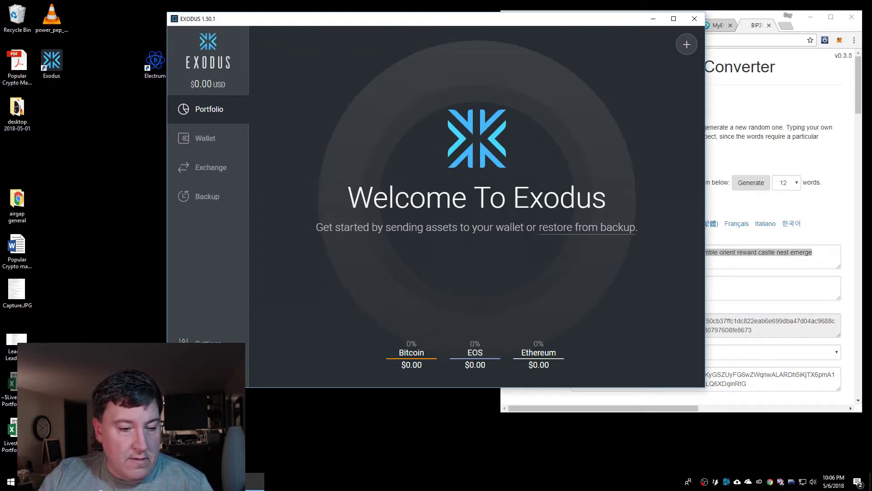
Switch to Chrome and back, then minimize the Exodus window to leave the converter showing
{"action": "key", "text": "alt+Tab"}
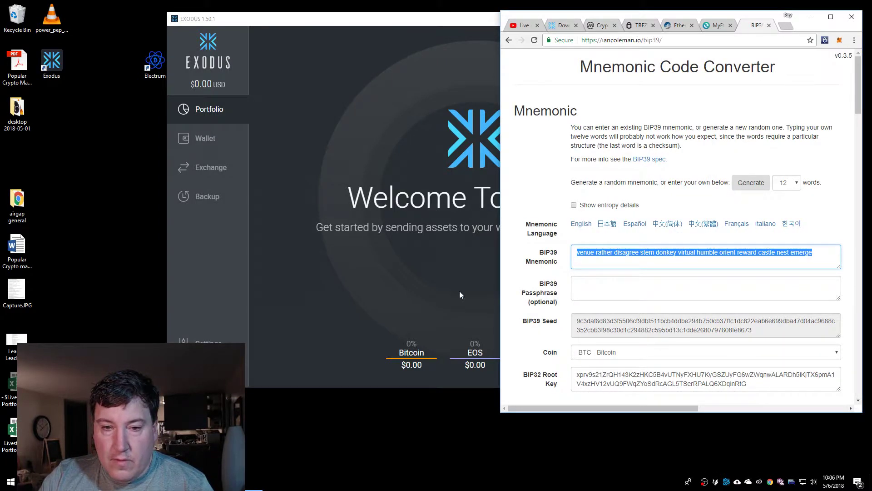
{"action": "left_click", "coordinate": [442, 288]}
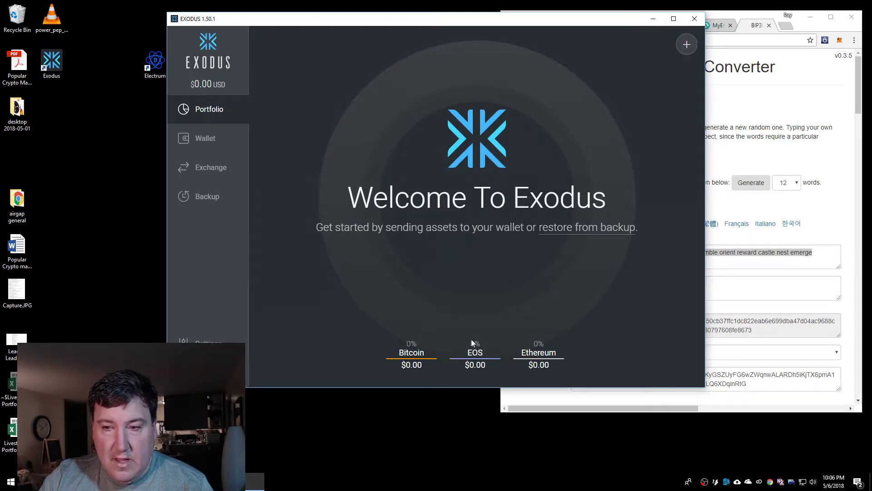
{"action": "left_click", "coordinate": [232, 481]}
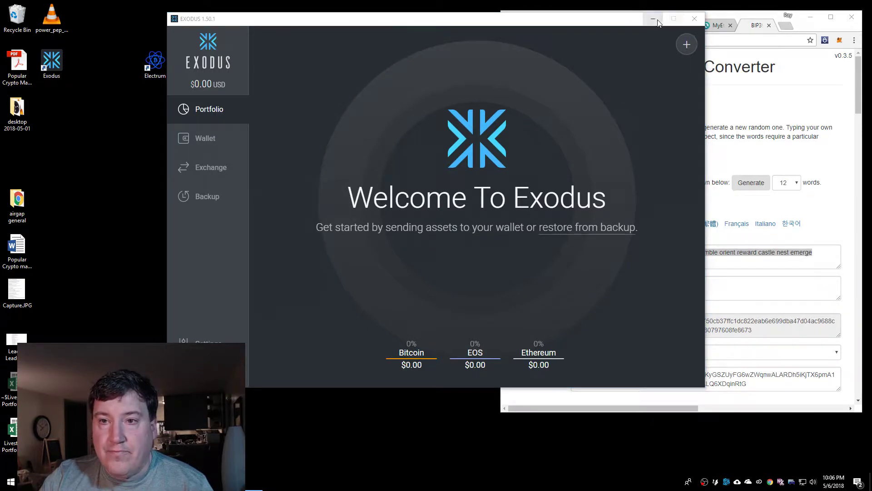
{"action": "left_click", "coordinate": [653, 18]}
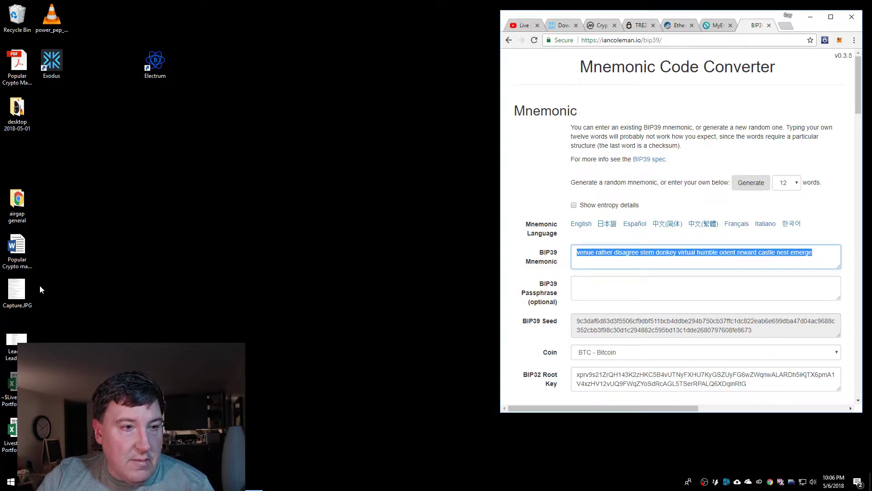
Open the offline iancolemanBIP39.html page from the airgap general folder in the browser
{"action": "double_click", "coordinate": [16, 200]}
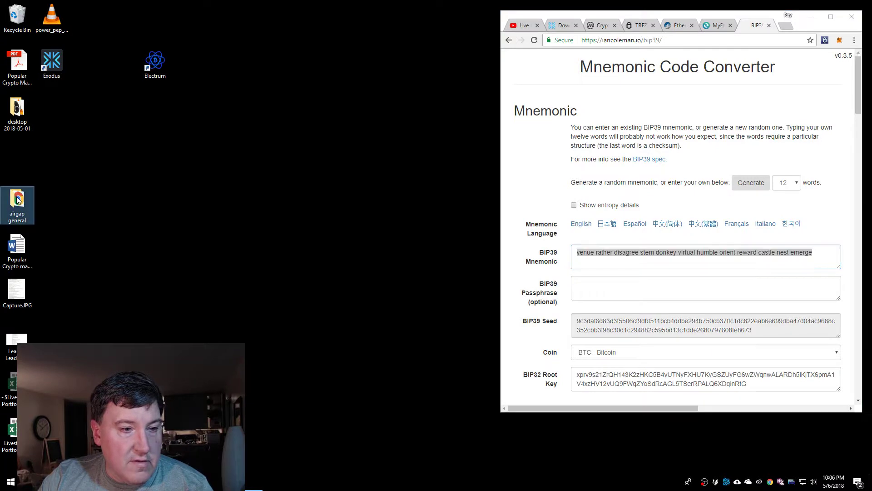
{"action": "double_click", "coordinate": [282, 242]}
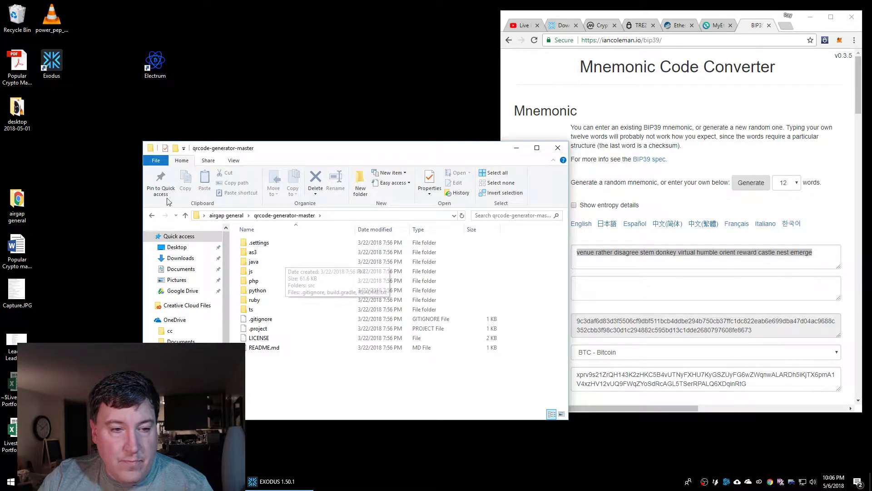
{"action": "left_click", "coordinate": [228, 216]}
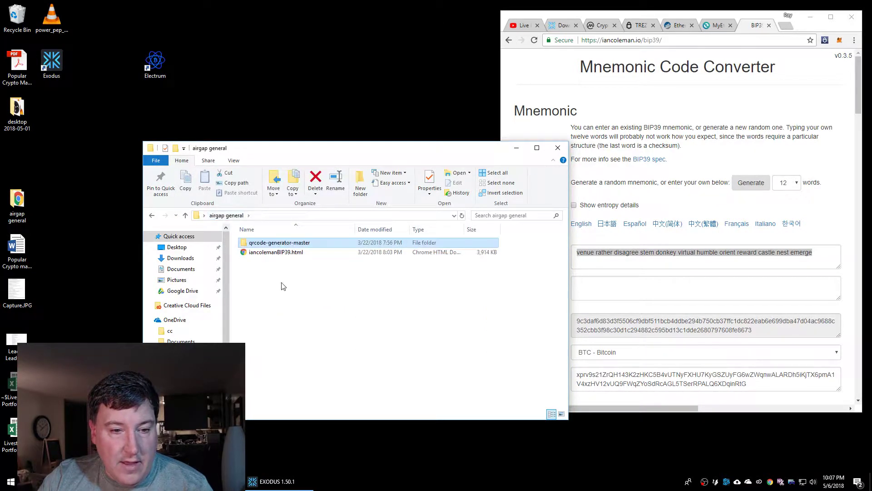
{"action": "left_click", "coordinate": [278, 254]}
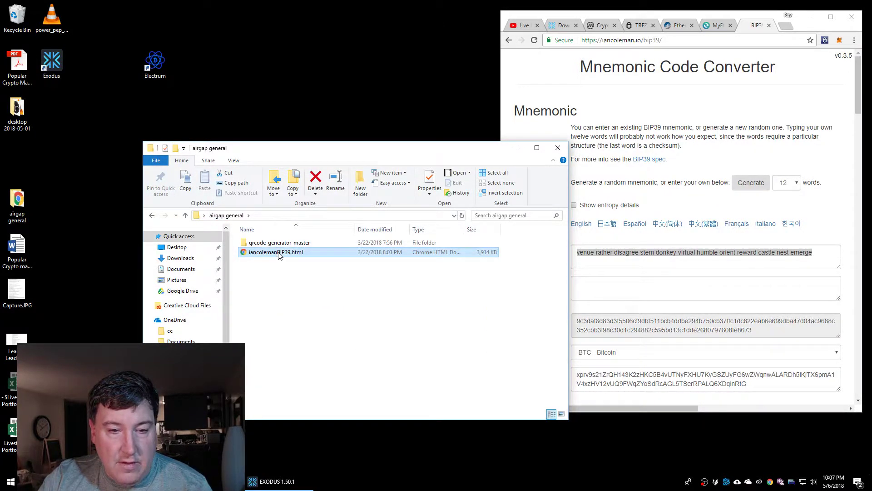
{"action": "double_click", "coordinate": [278, 253]}
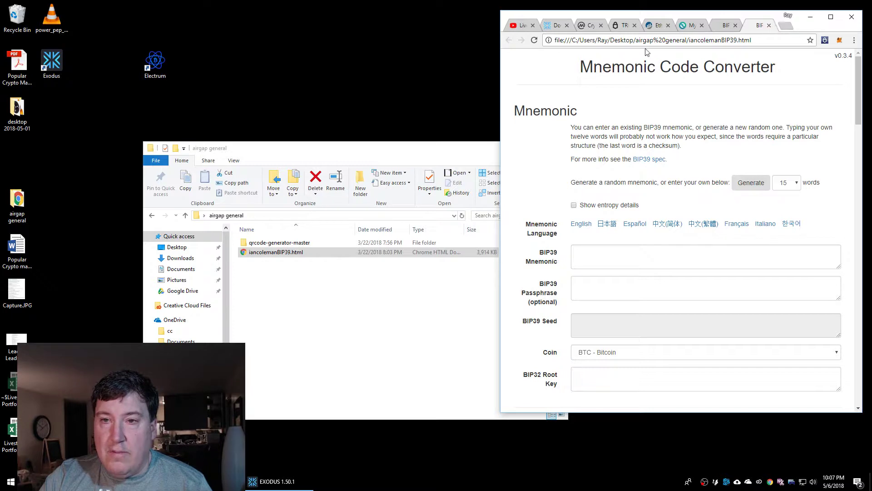
Close the online iancoleman.io converter tab, keeping only the local file:// page
{"action": "left_click_drag", "start_coordinate": [758, 41], "coordinate": [548, 37]}
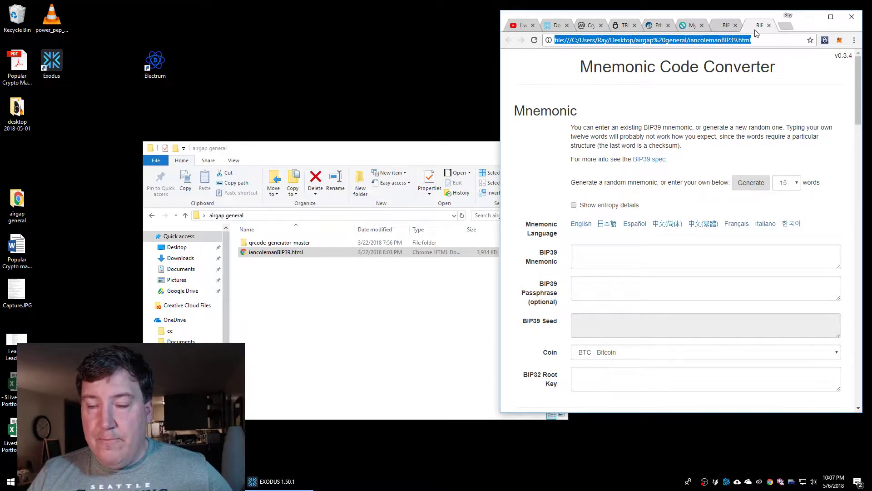
{"action": "left_click", "coordinate": [729, 27]}
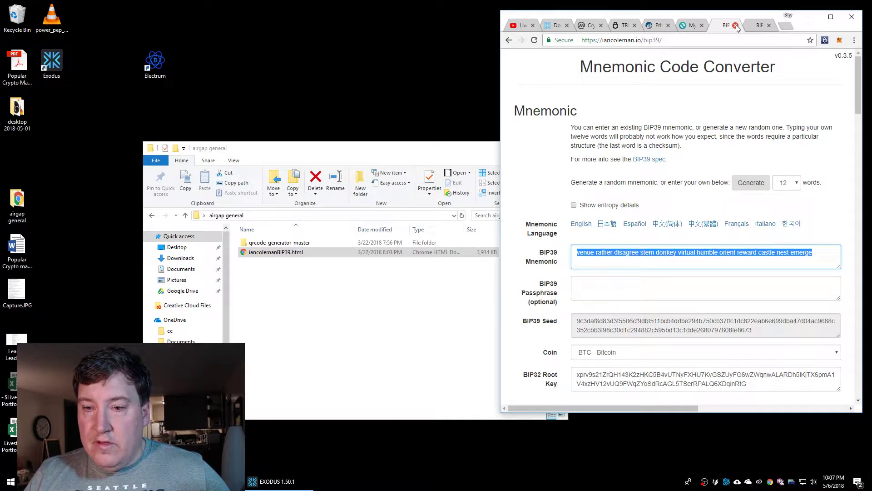
{"action": "left_click", "coordinate": [735, 26]}
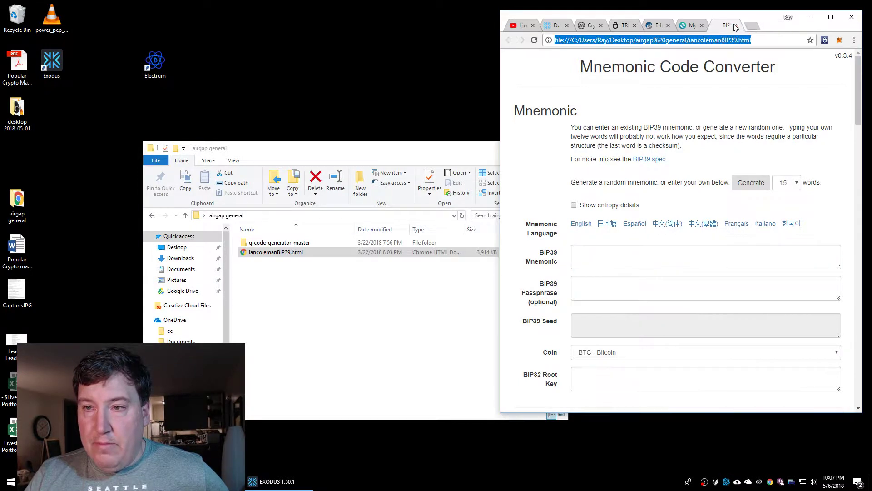
Generate a fresh 12-word mnemonic offline, then launch Microsoft Word
{"action": "left_click", "coordinate": [787, 182]}
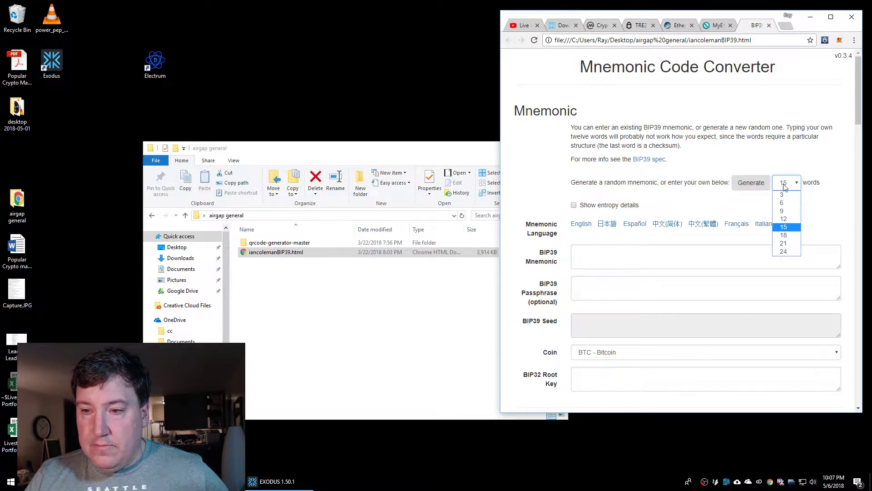
{"action": "left_click", "coordinate": [780, 218]}
{"action": "left_click", "coordinate": [744, 182]}
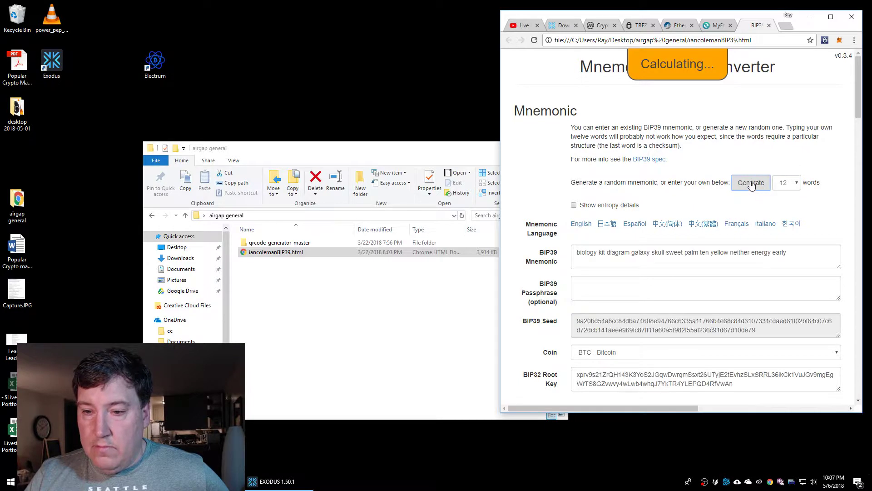
{"action": "left_click", "coordinate": [747, 180]}
{"action": "left_click", "coordinate": [10, 481]}
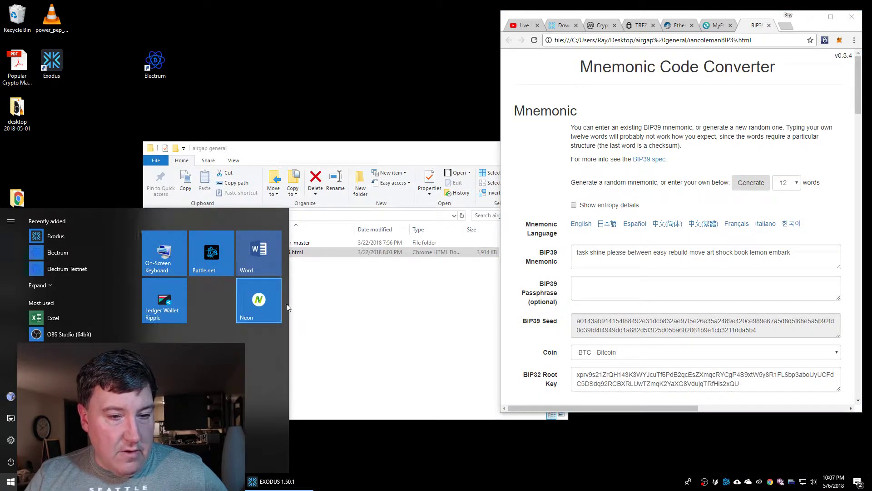
{"action": "left_click", "coordinate": [261, 249]}
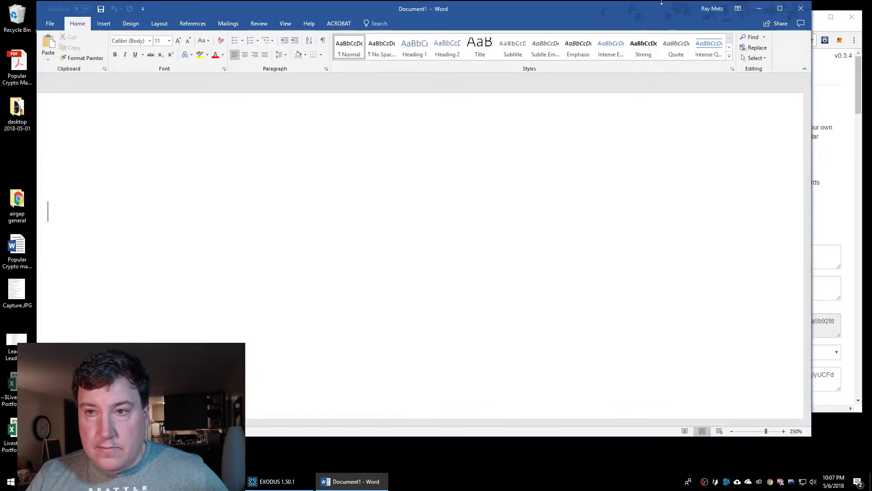
Paste the copied mnemonic into the document and zoom out to 120% so the line fits
{"action": "left_click_drag", "start_coordinate": [812, 109], "coordinate": [451, 150]}
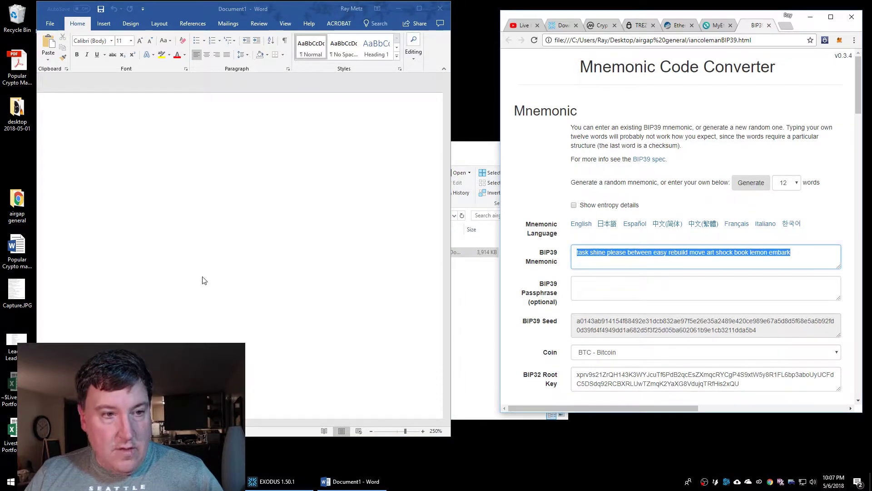
{"action": "left_click", "coordinate": [426, 260]}
{"action": "key", "text": "ctrl+v"}
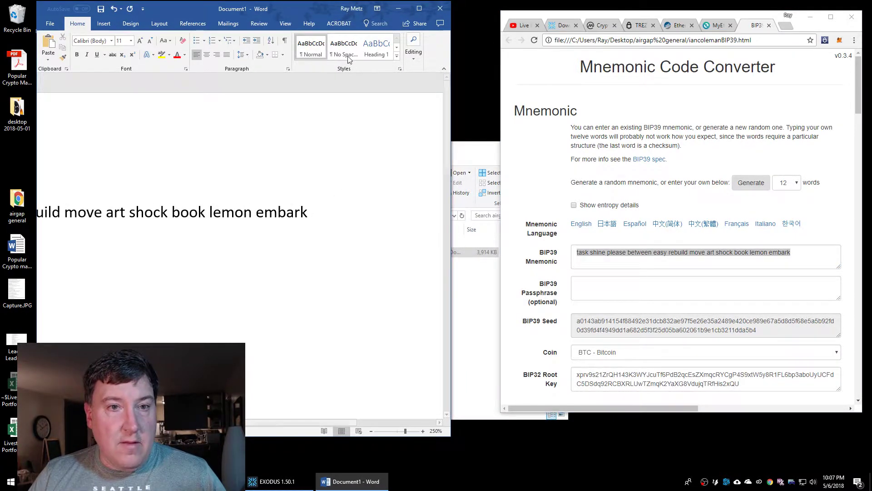
{"action": "left_click", "coordinate": [370, 431]}
{"action": "left_click", "coordinate": [370, 431]}
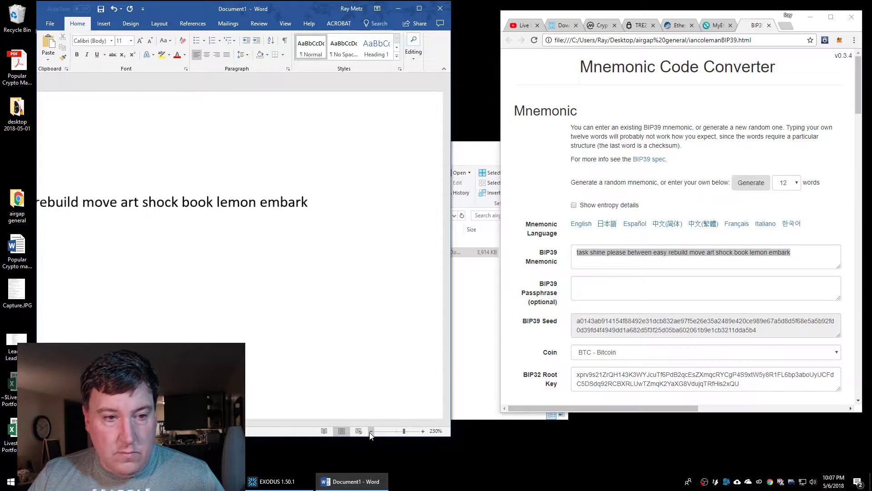
{"action": "left_click", "coordinate": [371, 431]}
{"action": "left_click", "coordinate": [371, 431]}
{"action": "left_click", "coordinate": [370, 431]}
{"action": "left_click", "coordinate": [371, 431]}
{"action": "left_click", "coordinate": [370, 431]}
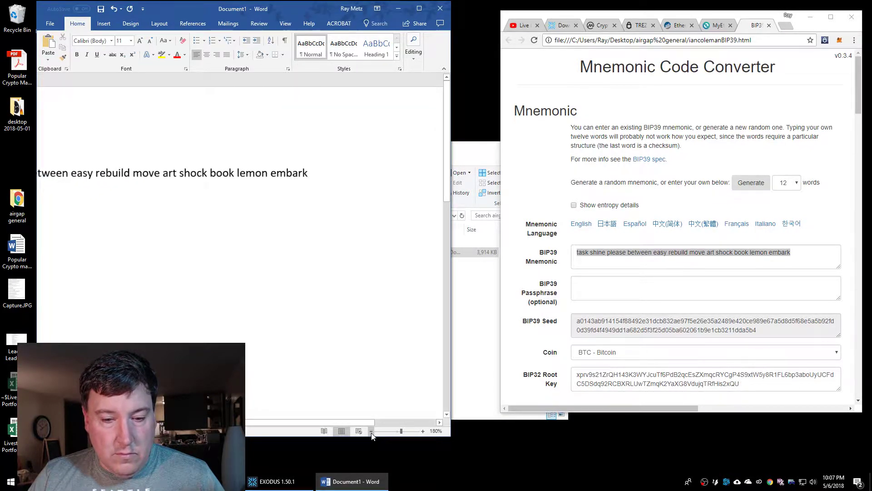
{"action": "left_click", "coordinate": [371, 431]}
{"action": "left_click", "coordinate": [371, 431]}
{"action": "left_click", "coordinate": [371, 431]}
{"action": "left_click", "coordinate": [370, 431]}
{"action": "left_click", "coordinate": [370, 431]}
{"action": "left_click", "coordinate": [370, 431]}
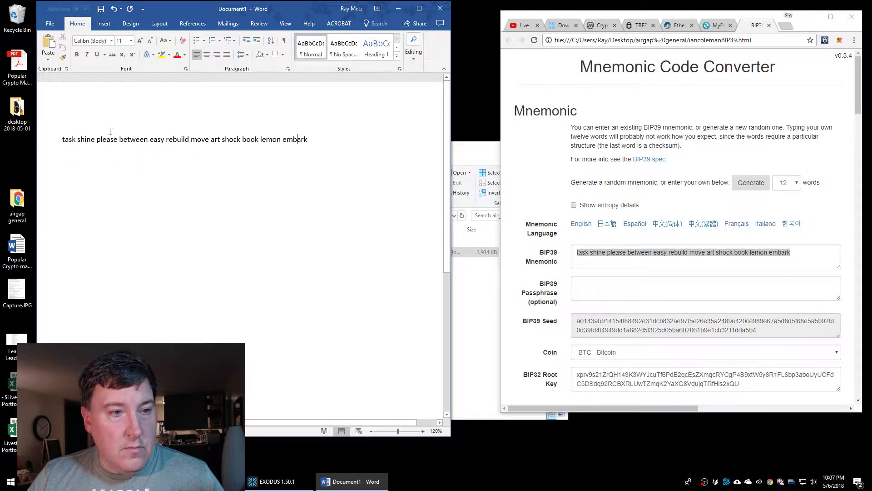
Add the title 'EXODUS wallet' on a line above the mnemonic
{"action": "key", "text": "Return"}
{"action": "key", "text": "Return"}
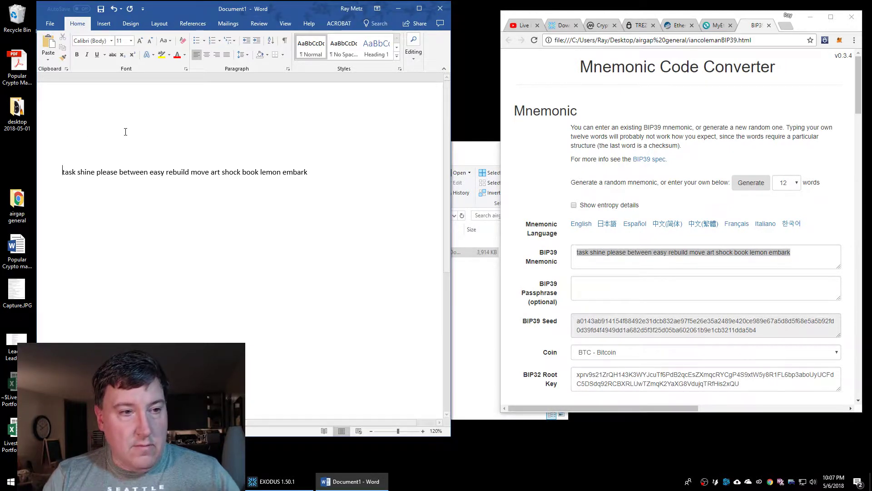
{"action": "key", "text": "Up"}
{"action": "key", "text": "Up"}
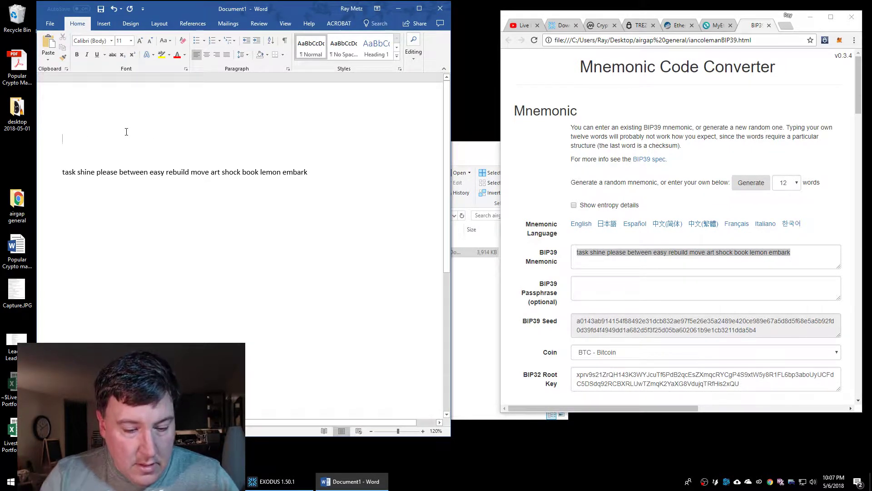
{"action": "type", "text": "EXO"}
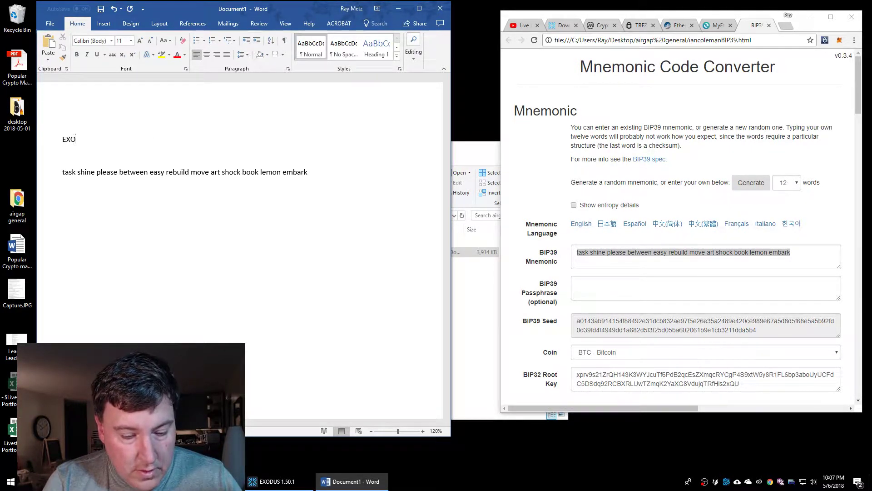
{"action": "type", "text": "DUS wallet"}
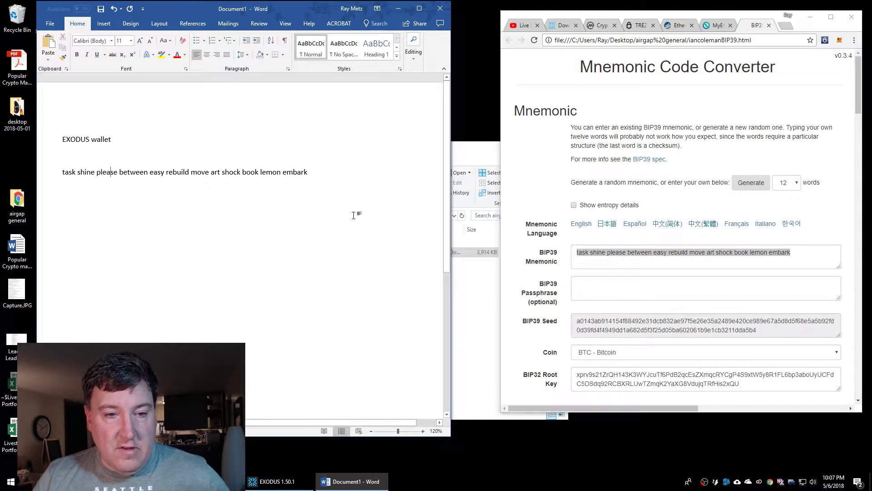
{"action": "key", "text": "Return"}
{"action": "key", "text": "Return"}
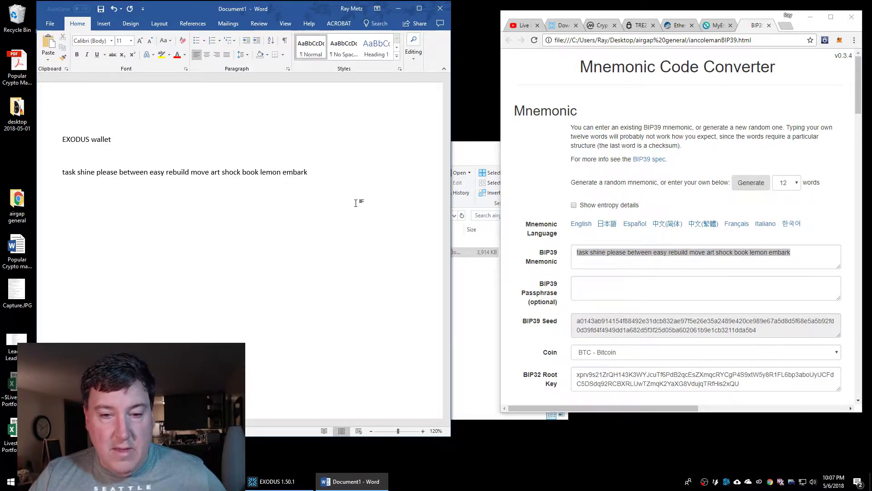
{"action": "left_click", "coordinate": [484, 308]}
Open sample.html from qrcode-generator-master > js in the browser
{"action": "double_click", "coordinate": [282, 242]}
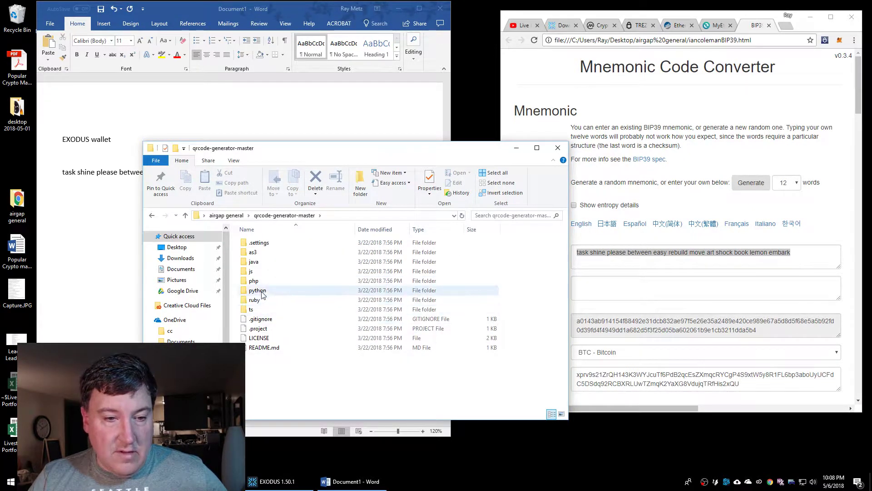
{"action": "double_click", "coordinate": [252, 271]}
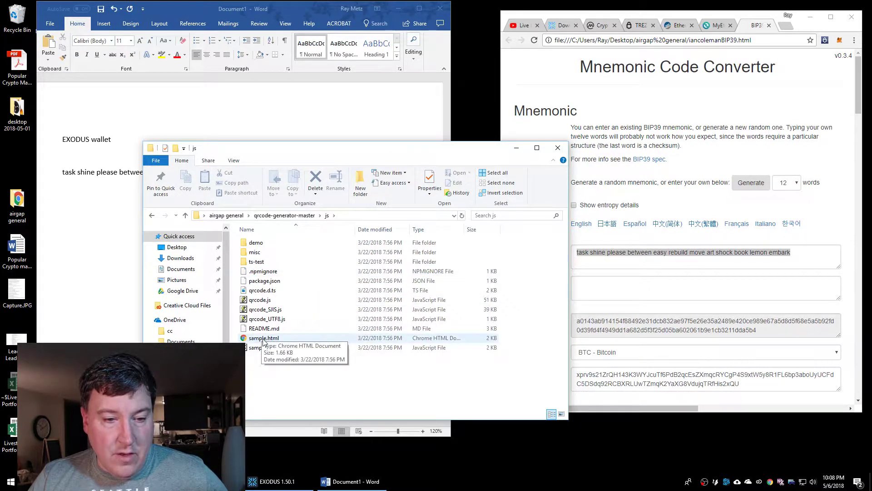
{"action": "double_click", "coordinate": [263, 338]}
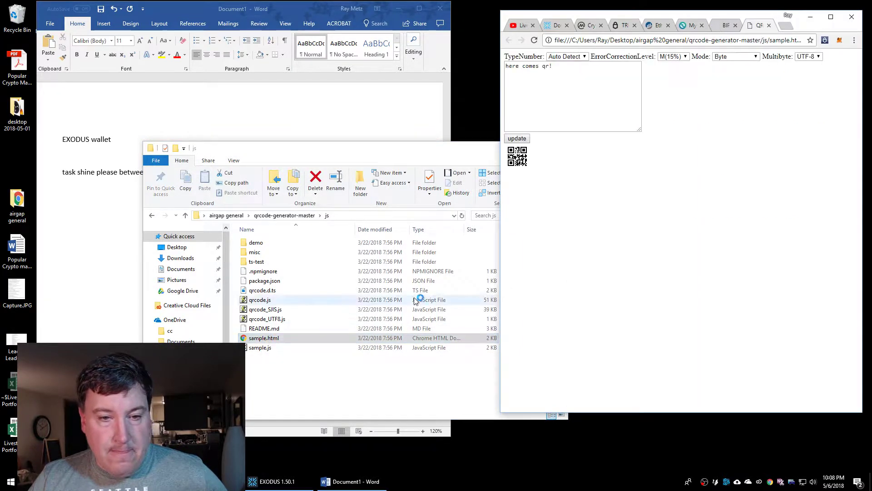
Replace the sample text with the mnemonic phrase and regenerate the QR code
{"action": "left_click", "coordinate": [390, 136]}
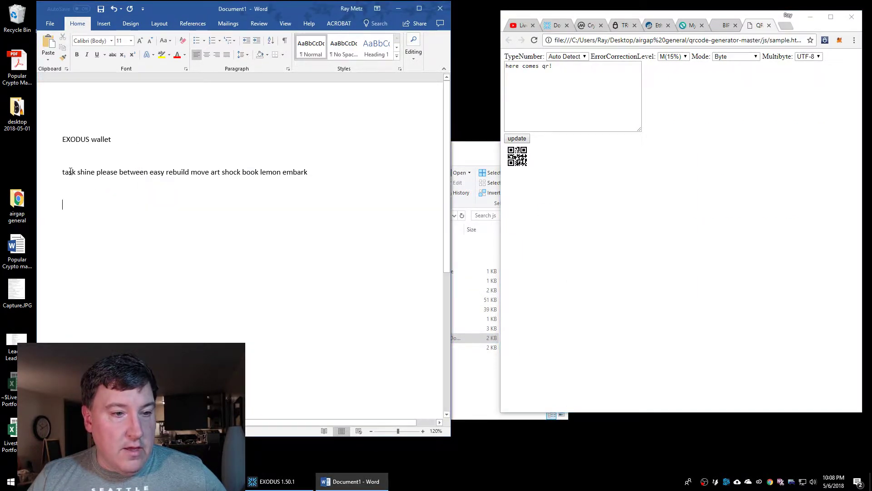
{"action": "left_click_drag", "start_coordinate": [63, 173], "coordinate": [308, 175]}
{"action": "key", "text": "ctrl+c"}
{"action": "left_click_drag", "start_coordinate": [580, 93], "coordinate": [410, 68]}
{"action": "key", "text": "ctrl+v"}
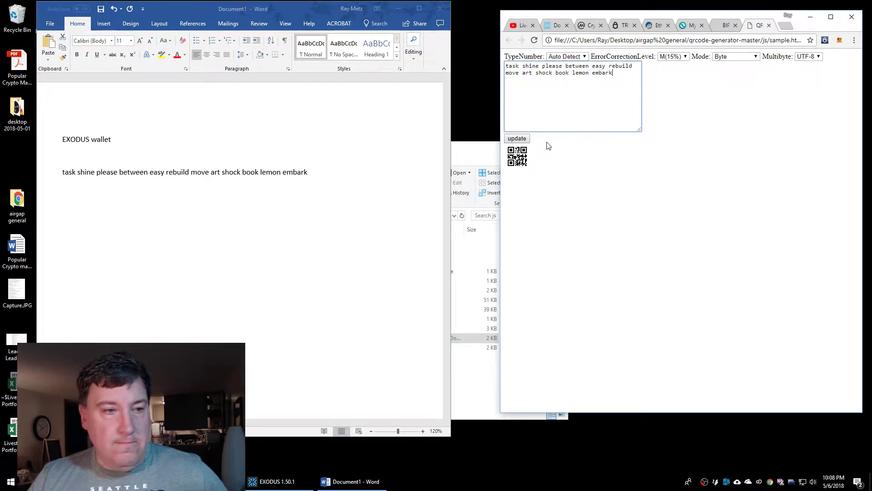
{"action": "left_click", "coordinate": [518, 139]}
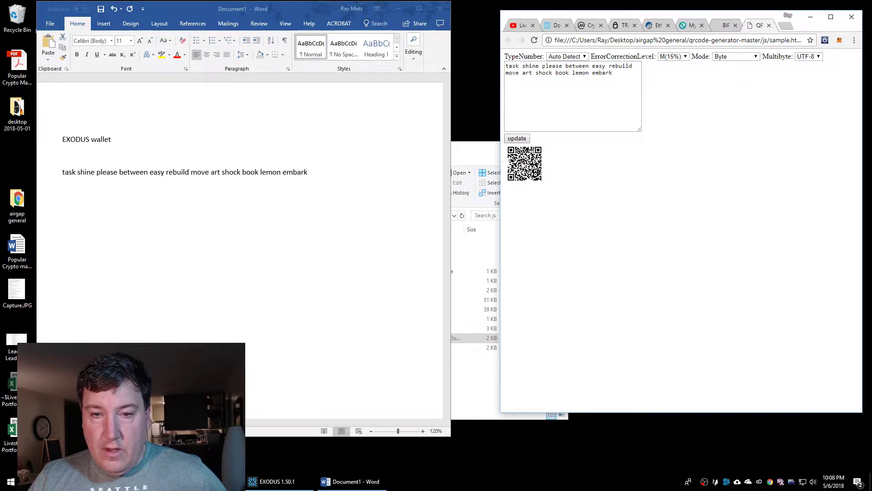
{"action": "right_click", "coordinate": [522, 162]}
Paste the copied QR code as a picture on the empty line below the mnemonic
{"action": "left_click", "coordinate": [541, 188]}
{"action": "key", "text": "alt+Tab"}
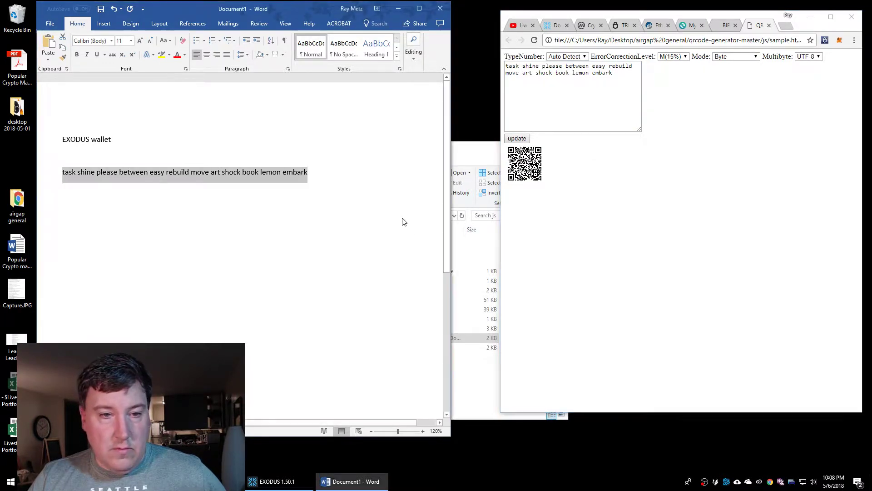
{"action": "left_click", "coordinate": [382, 192]}
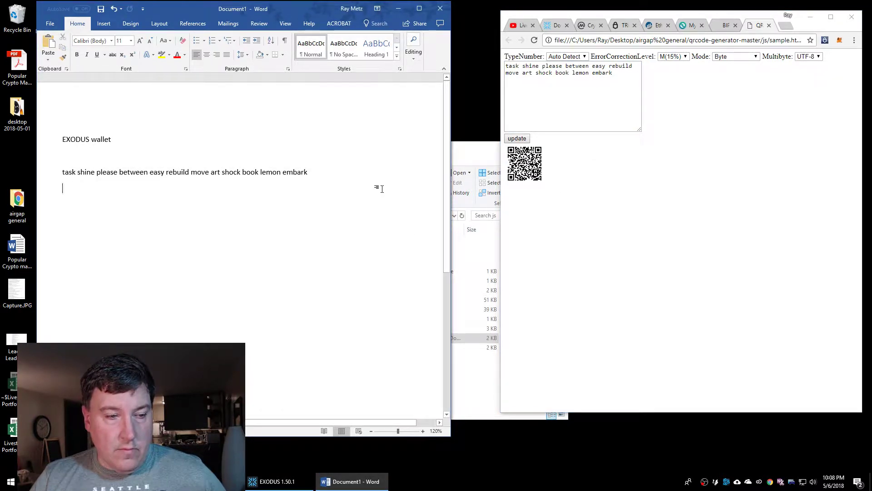
{"action": "right_click", "coordinate": [157, 218]}
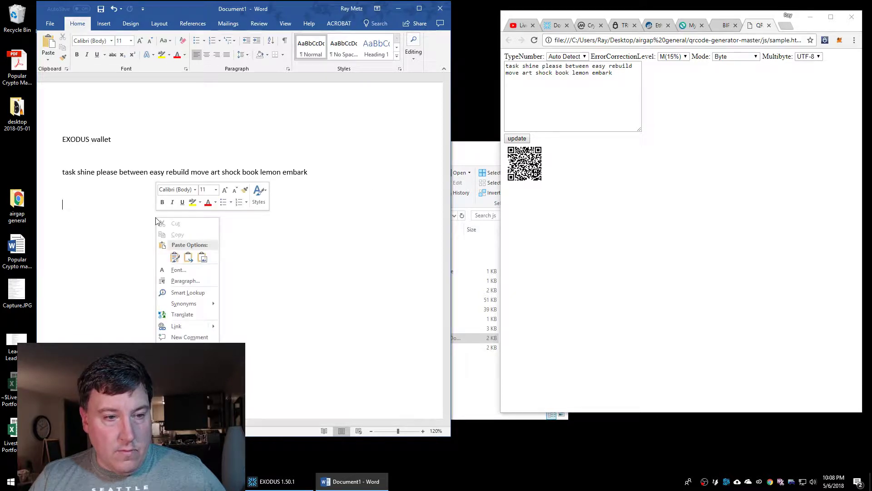
{"action": "left_click", "coordinate": [202, 256]}
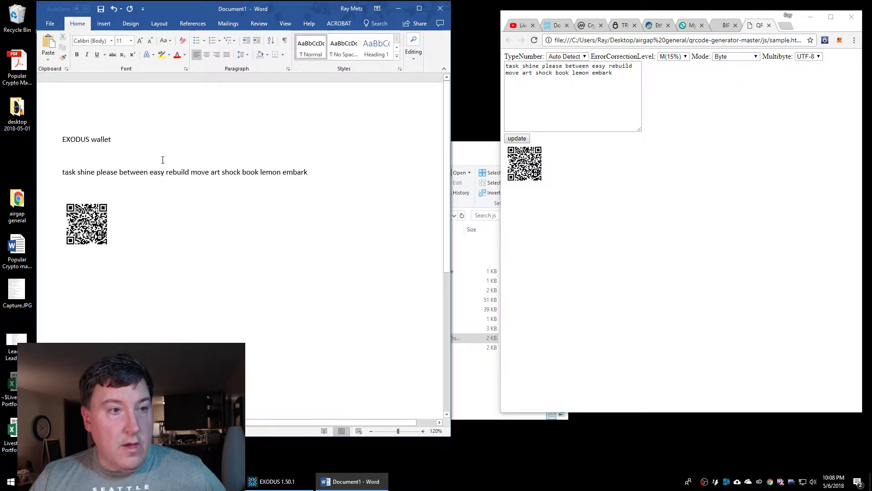
Print the finished document from File > Print
{"action": "left_click", "coordinate": [48, 24]}
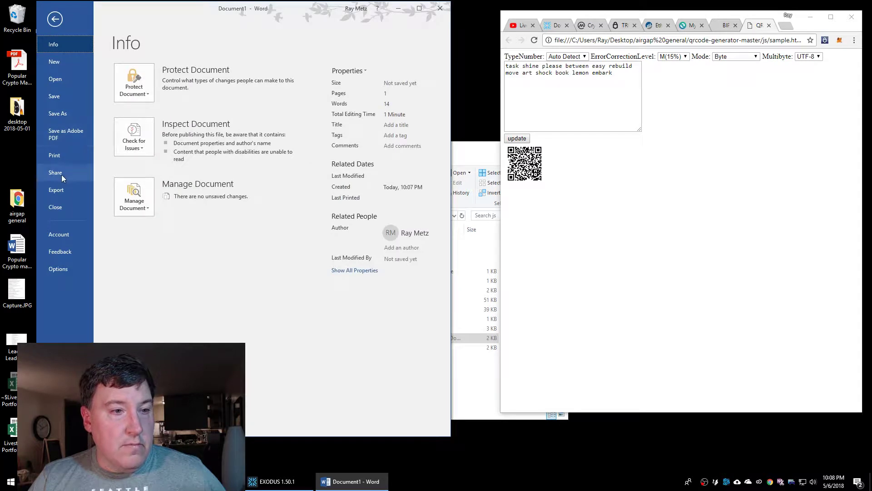
{"action": "left_click", "coordinate": [61, 157]}
{"action": "left_click", "coordinate": [143, 93]}
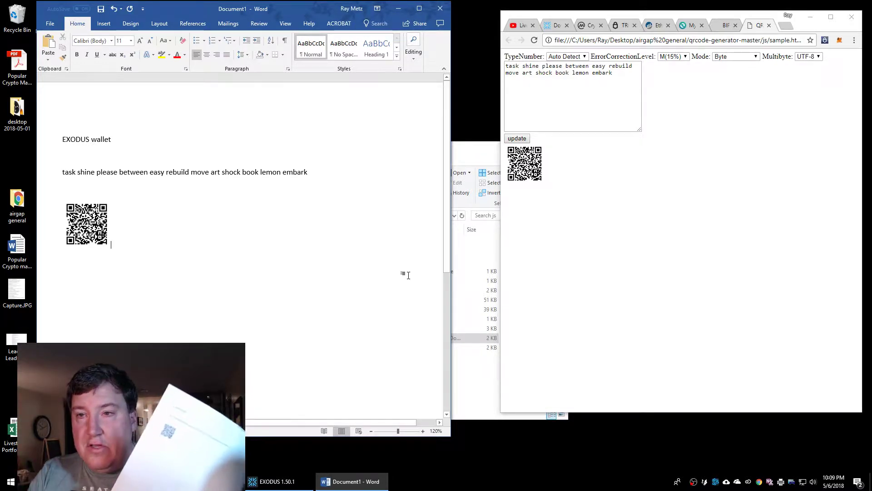
Switch back to the offline BIP39 Mnemonic Code Converter tab in Chrome
{"action": "left_click", "coordinate": [727, 25]}
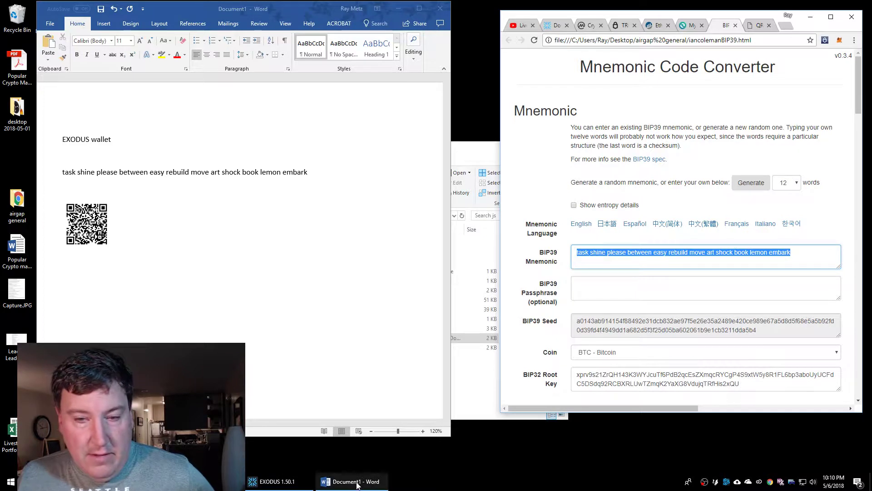
Generate a new, different 12-word mnemonic in the offline converter
{"action": "left_click", "coordinate": [754, 186]}
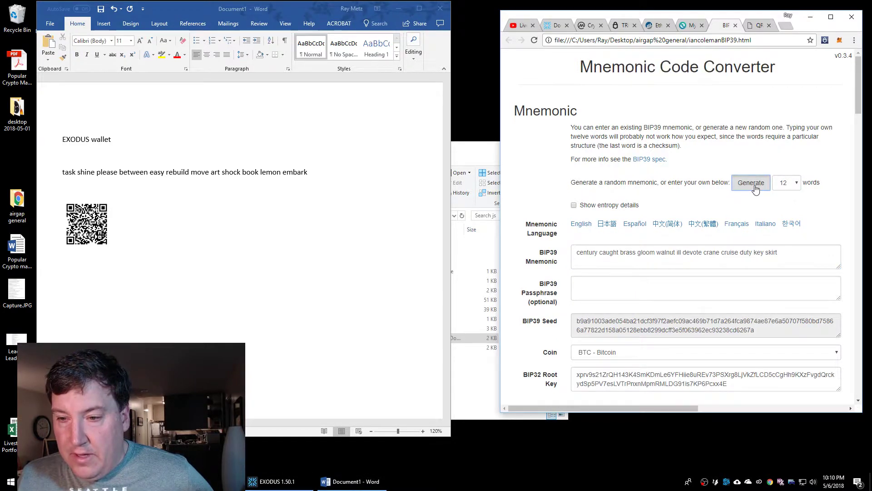
{"action": "left_click", "coordinate": [754, 187]}
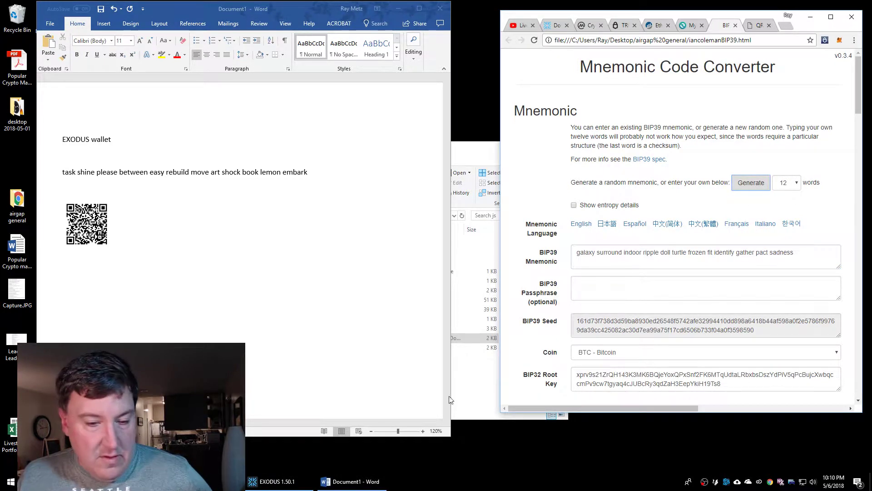
{"action": "key", "text": "alt+Tab"}
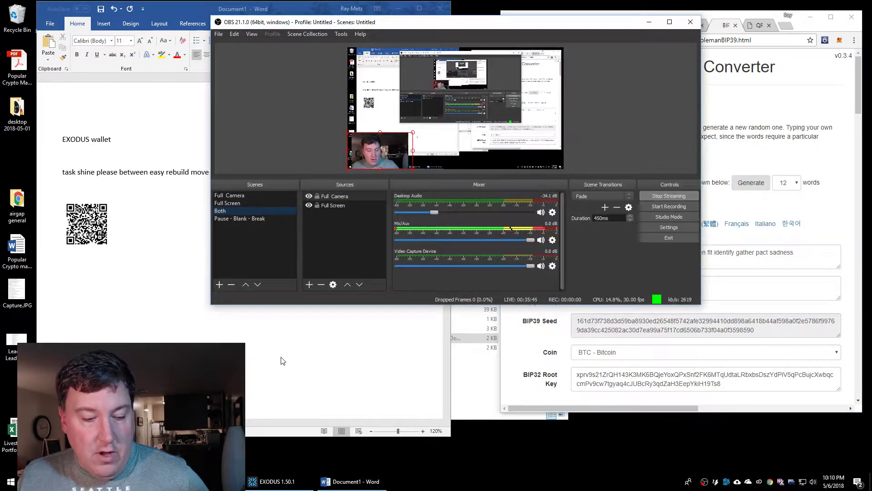
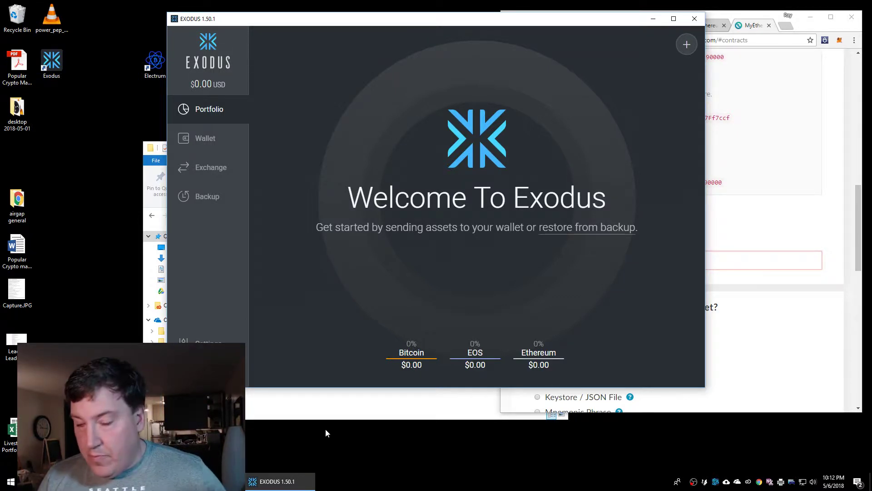
Restore the Exodus wallet from its 12-word recovery phrase and accept the 'Recovery Worked' and 'All Done' messages
{"action": "left_click", "coordinate": [613, 229]}
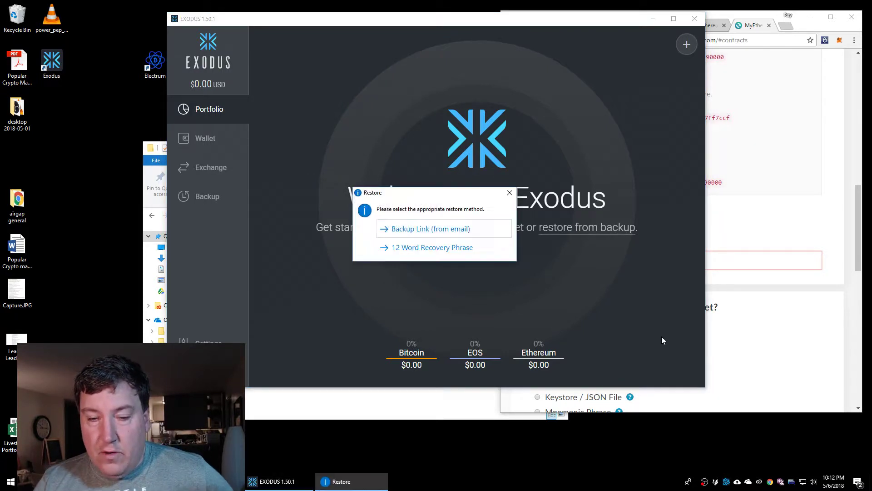
{"action": "left_click", "coordinate": [423, 248]}
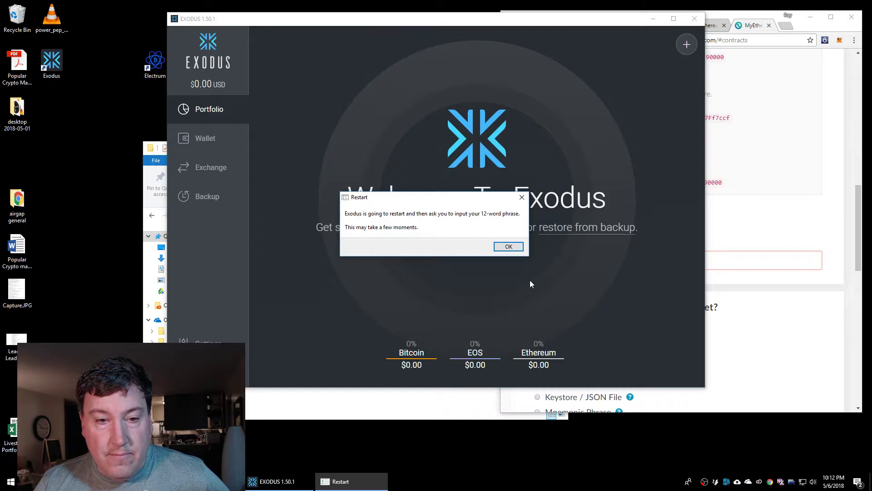
{"action": "left_click", "coordinate": [509, 247]}
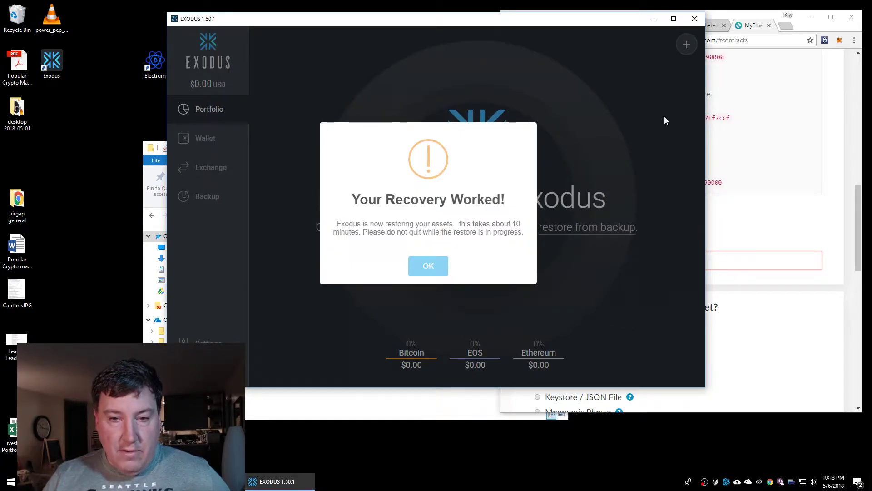
{"action": "left_click", "coordinate": [433, 271]}
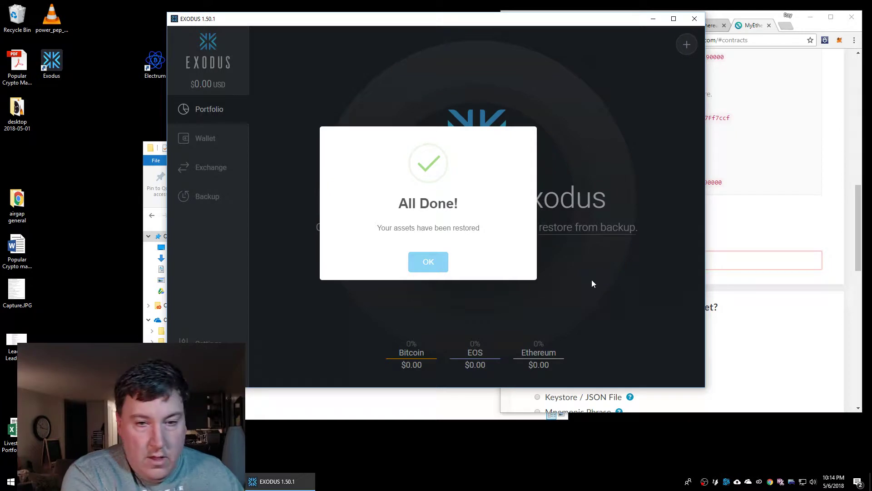
{"action": "left_click", "coordinate": [426, 266]}
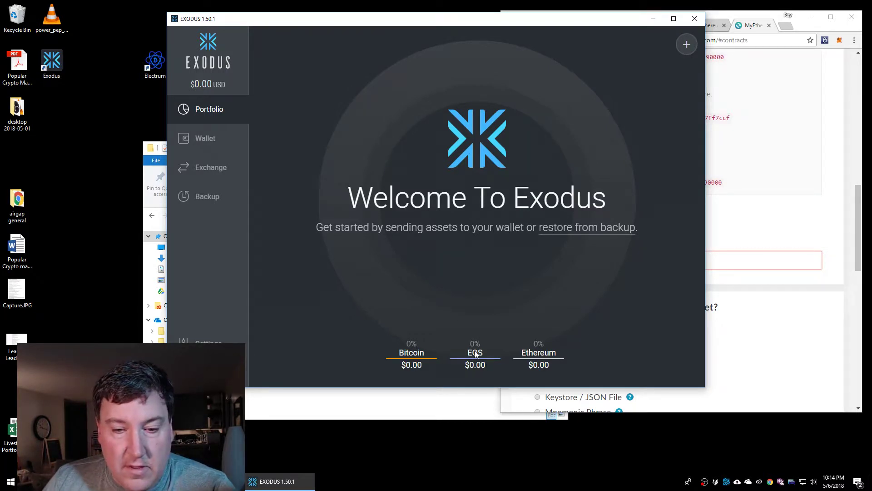
Show the EOS wallet's receive address and QR code, with Exodus moved lower and OBS hidden
{"action": "left_click", "coordinate": [204, 139]}
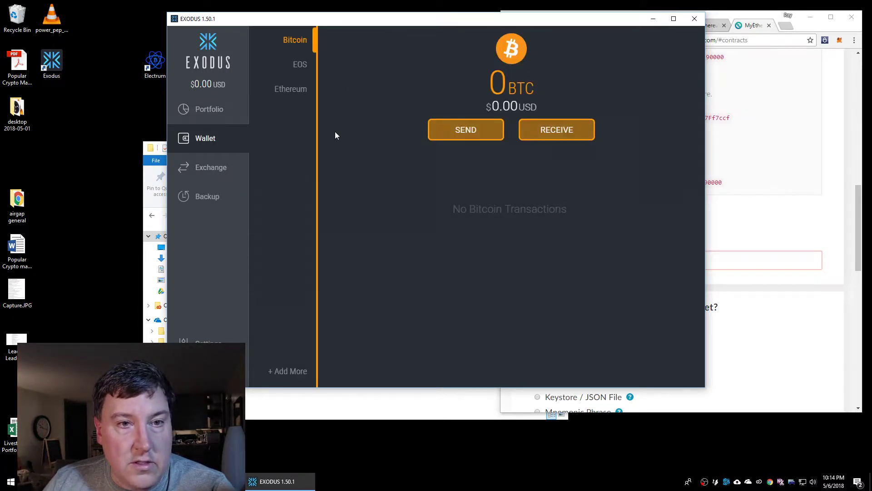
{"action": "left_click", "coordinate": [304, 66]}
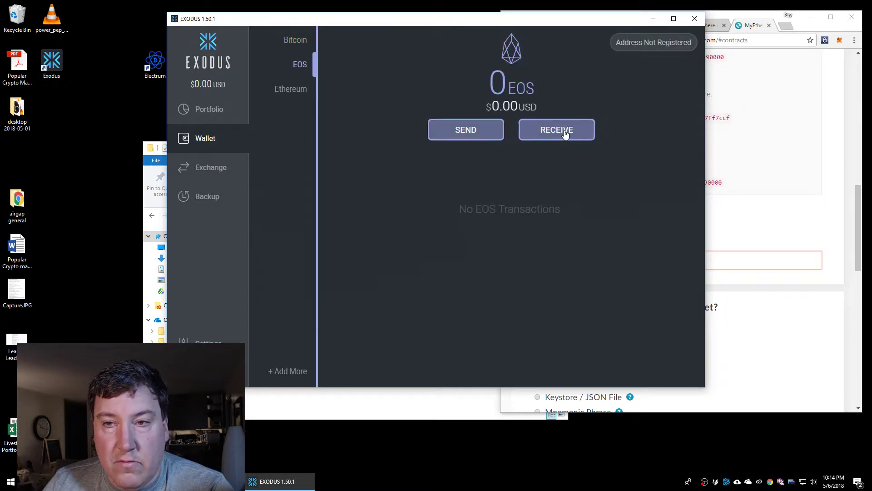
{"action": "left_click", "coordinate": [565, 134]}
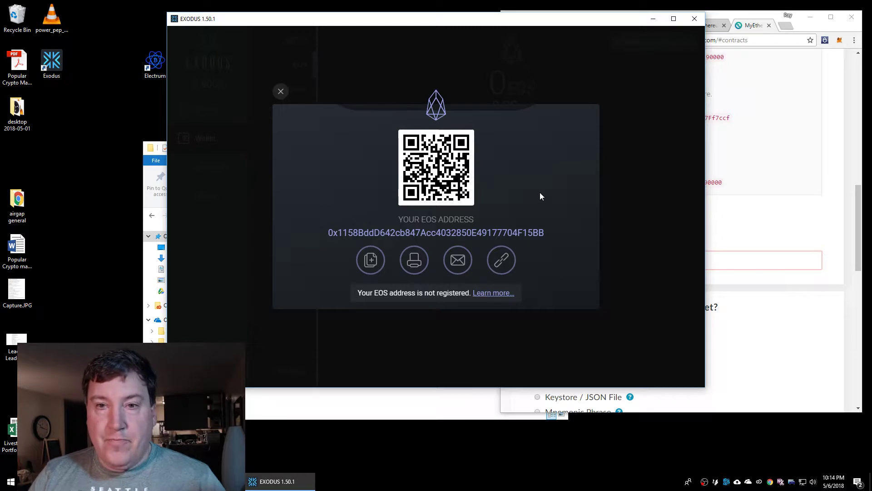
{"action": "left_click_drag", "start_coordinate": [522, 18], "coordinate": [502, 152]}
{"action": "left_click", "coordinate": [649, 22]}
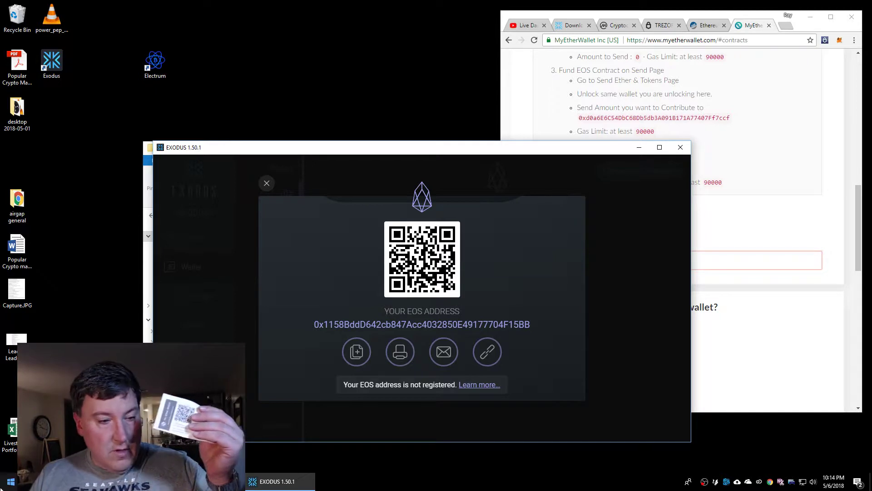
Open Livestream Portfolio.xlsx and check the EOS row: 0.25 tokens worth $4.30
{"action": "left_click", "coordinate": [12, 429]}
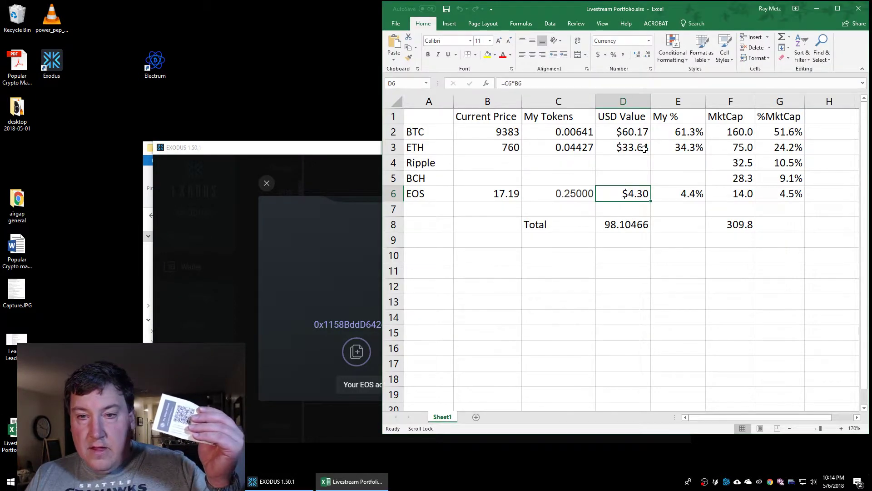
{"action": "left_click", "coordinate": [644, 149]}
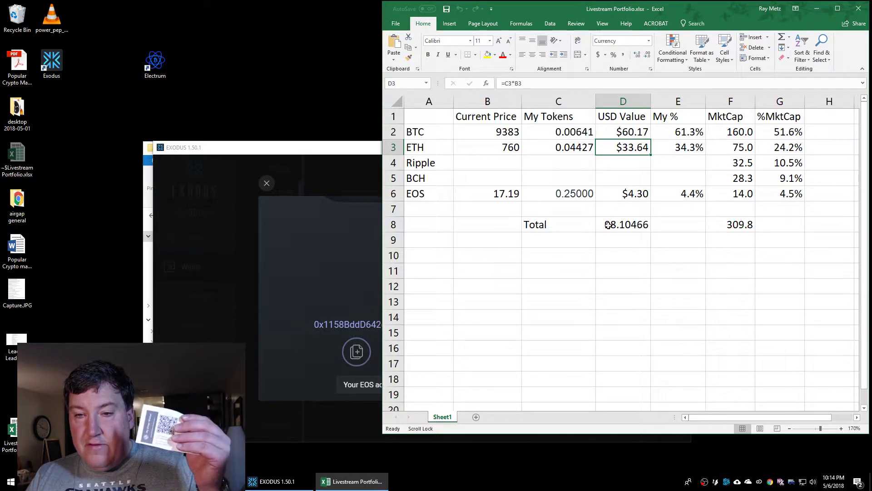
{"action": "key", "text": "Down"}
{"action": "key", "text": "Down"}
{"action": "key", "text": "Down"}
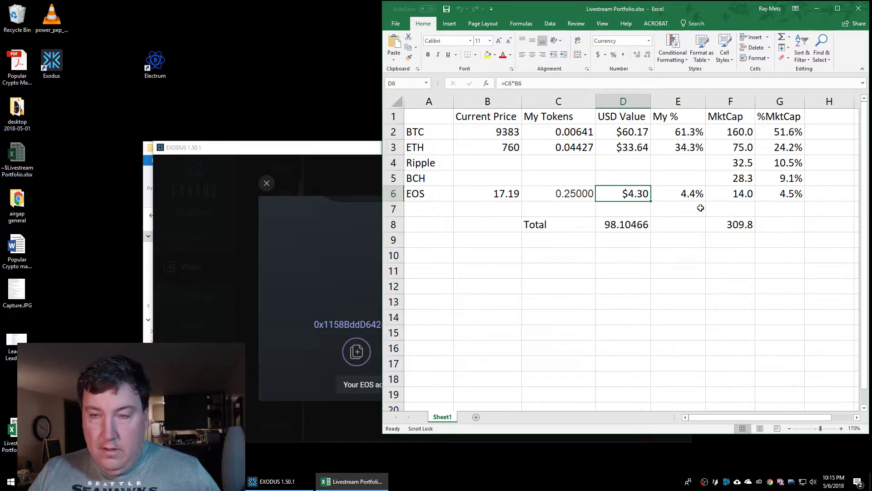
Minimize the Excel workbook and bring the MyEtherWallet browser window forward
{"action": "left_click", "coordinate": [816, 9]}
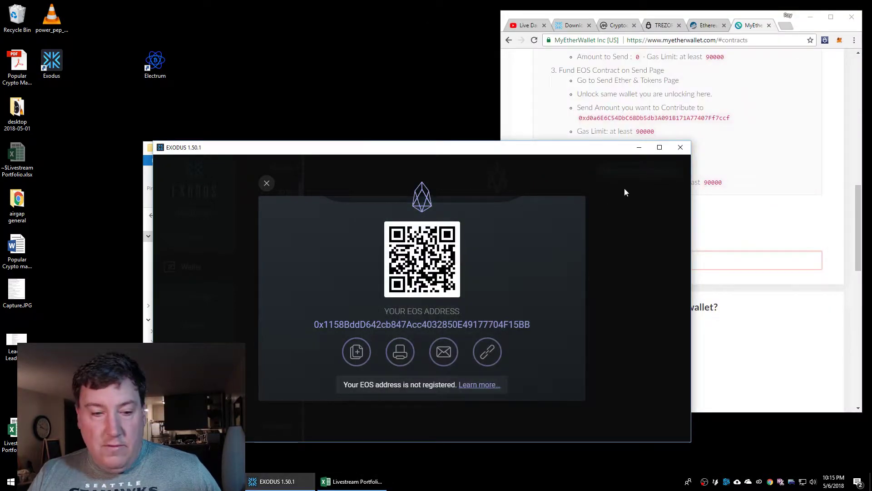
{"action": "left_click", "coordinate": [11, 481]}
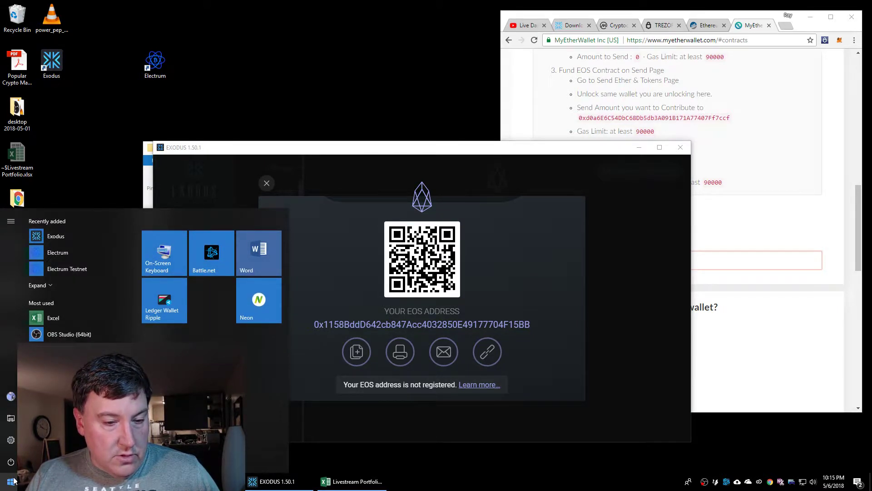
{"action": "left_click", "coordinate": [763, 54]}
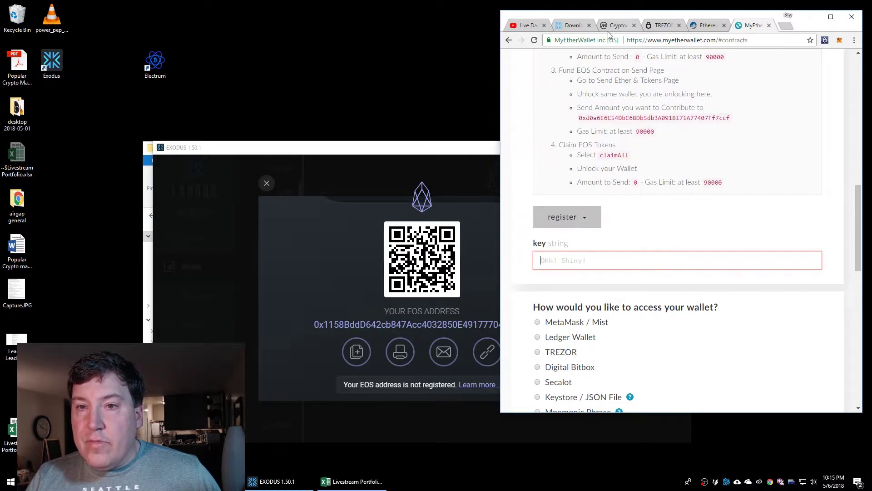
{"action": "left_click", "coordinate": [786, 26]}
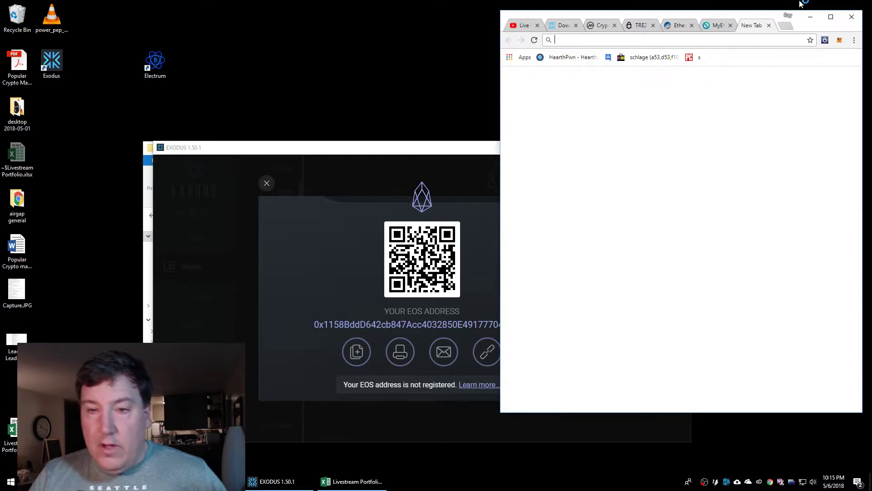
{"action": "left_click", "coordinate": [769, 26]}
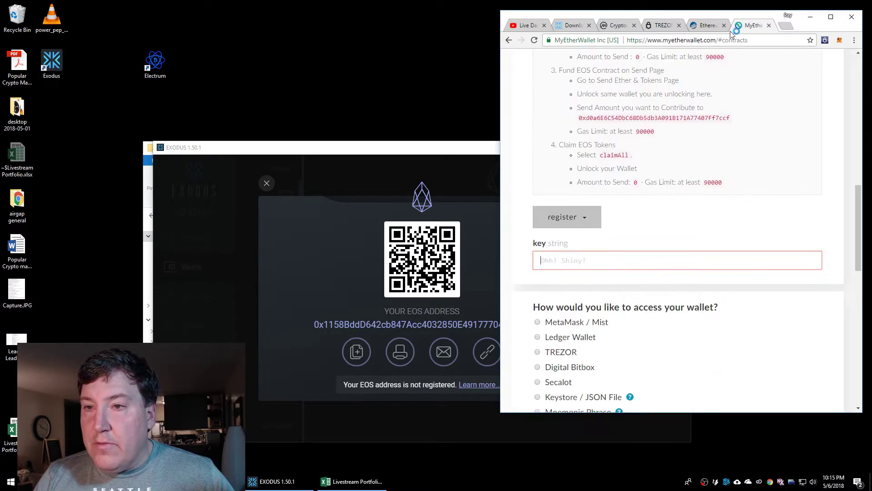
{"action": "left_click_drag", "start_coordinate": [858, 259], "coordinate": [864, 193]}
{"action": "scroll", "coordinate": [666, 200], "scroll_direction": "up", "scroll_amount": 6}
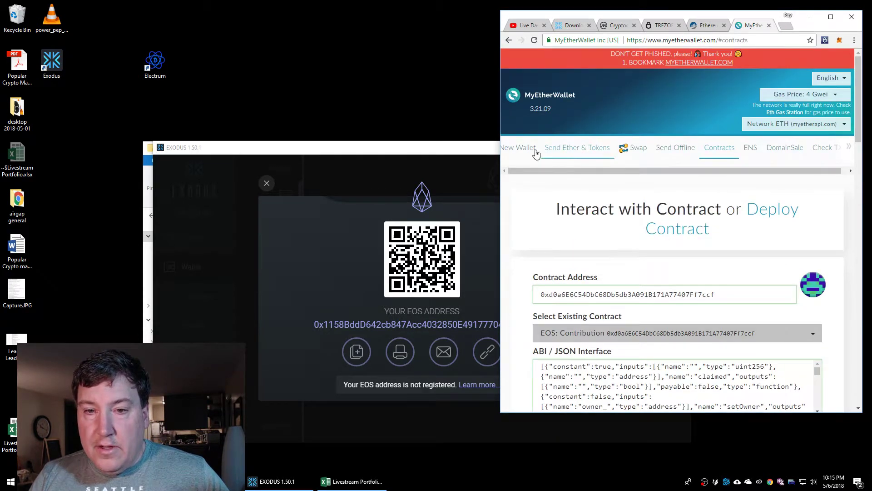
On MyEtherWallet's Send Ether & Tokens page, choose Private Key as the wallet access method
{"action": "left_click", "coordinate": [570, 148]}
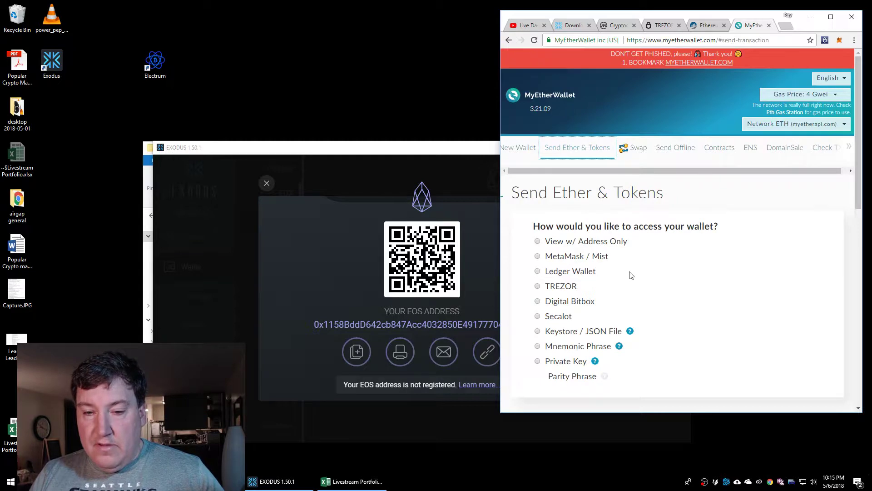
{"action": "left_click", "coordinate": [537, 362]}
{"action": "scroll", "coordinate": [640, 360], "scroll_direction": "down", "scroll_amount": 4}
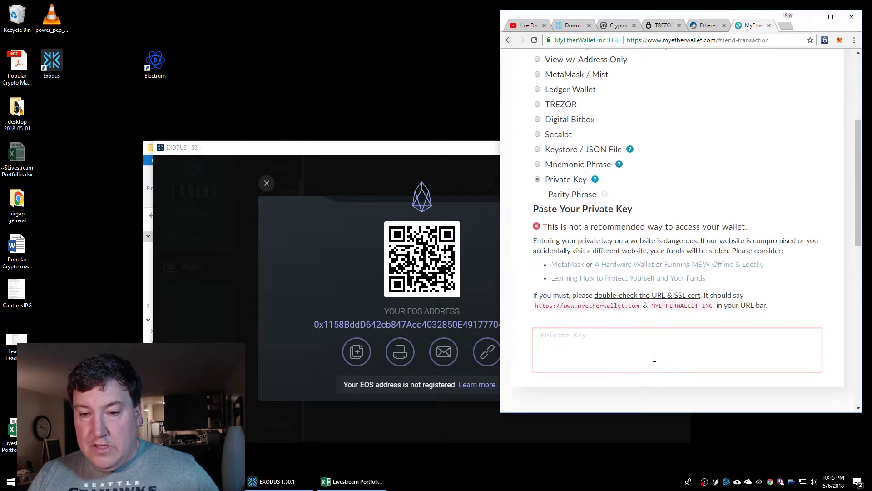
{"action": "scroll", "coordinate": [607, 348], "scroll_direction": "down", "scroll_amount": 4}
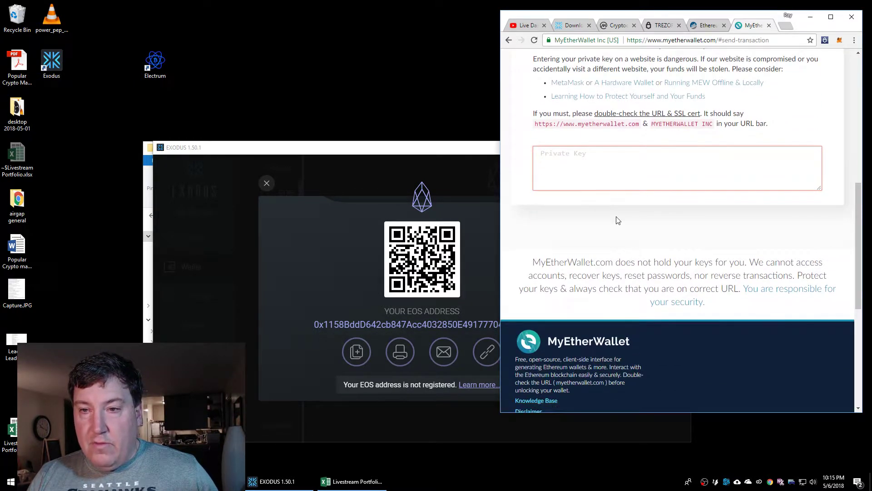
{"action": "scroll", "coordinate": [617, 216], "scroll_direction": "down", "scroll_amount": 1}
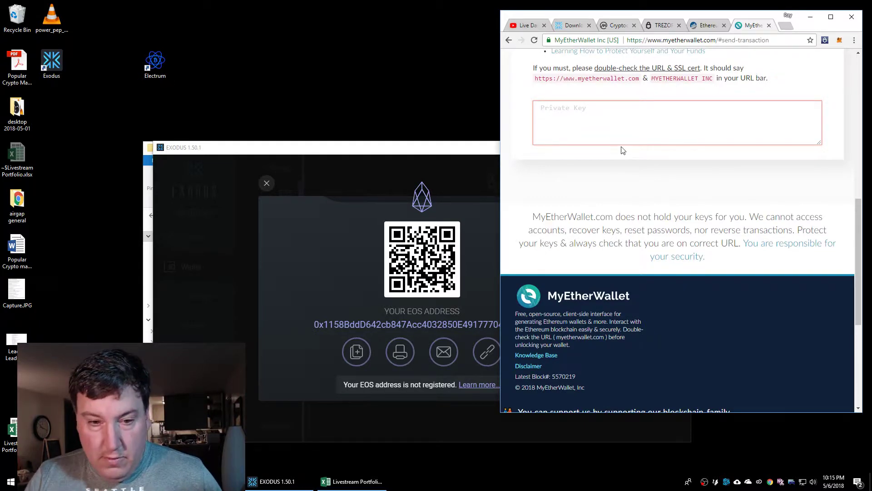
{"action": "key", "text": "alt+Tab"}
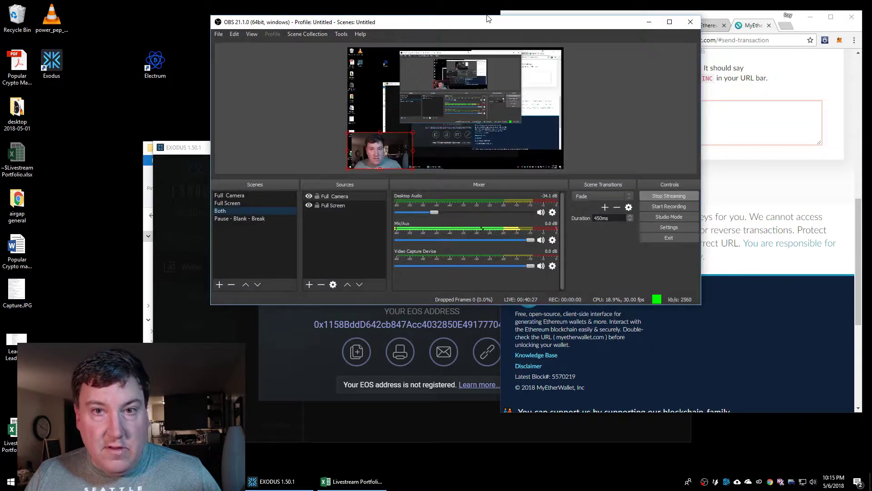
Drag the OBS Studio window to the lower-left of the screen
{"action": "left_click_drag", "start_coordinate": [485, 21], "coordinate": [278, 164]}
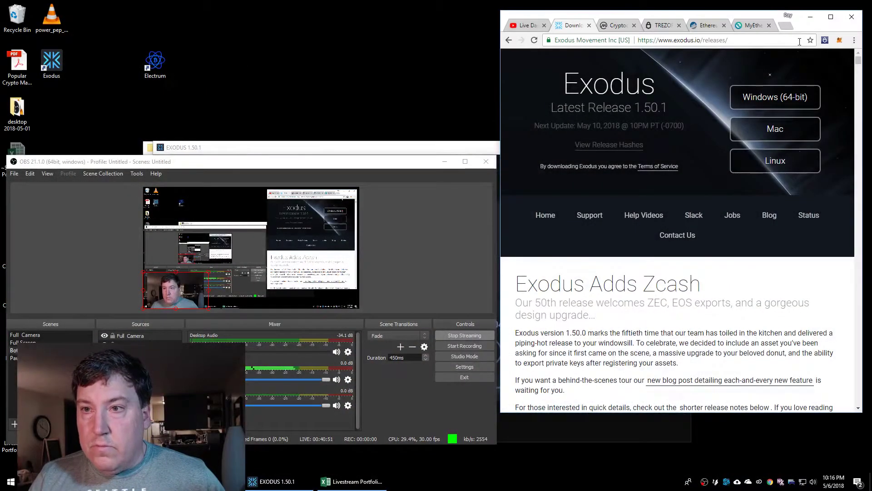
{"action": "left_click", "coordinate": [753, 26]}
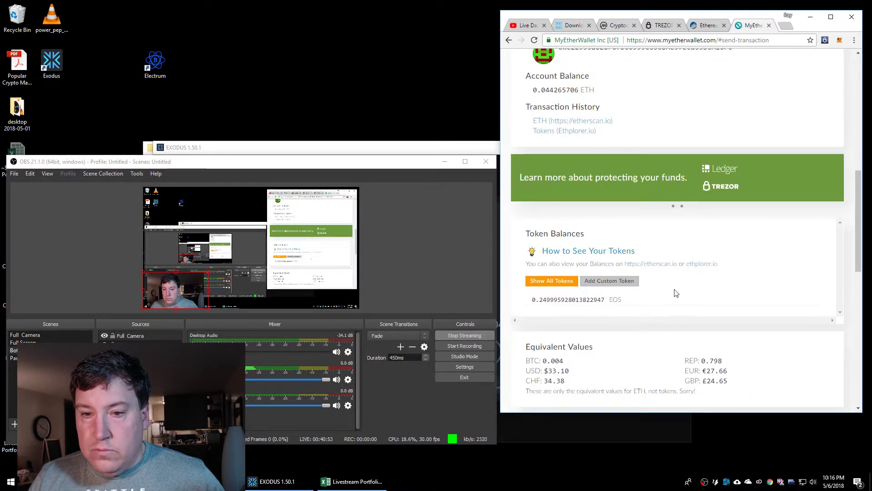
{"action": "scroll", "coordinate": [679, 293], "scroll_direction": "down", "scroll_amount": 1}
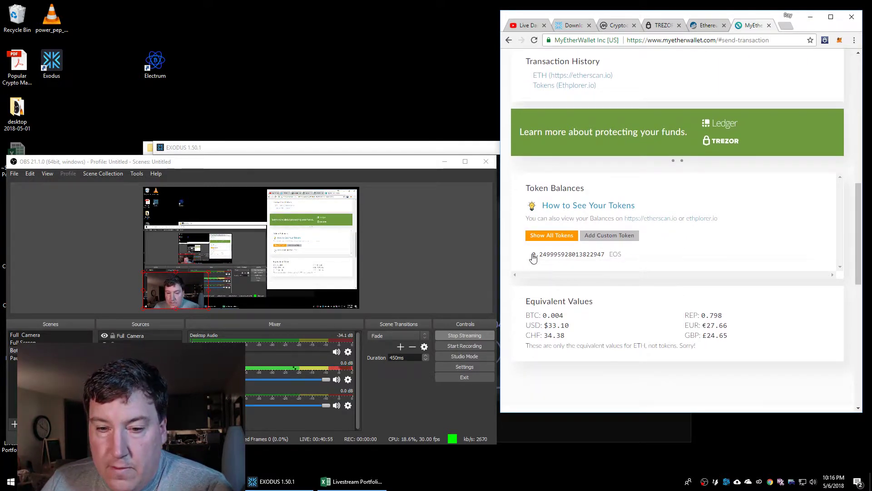
{"action": "left_click_drag", "start_coordinate": [531, 255], "coordinate": [603, 258]}
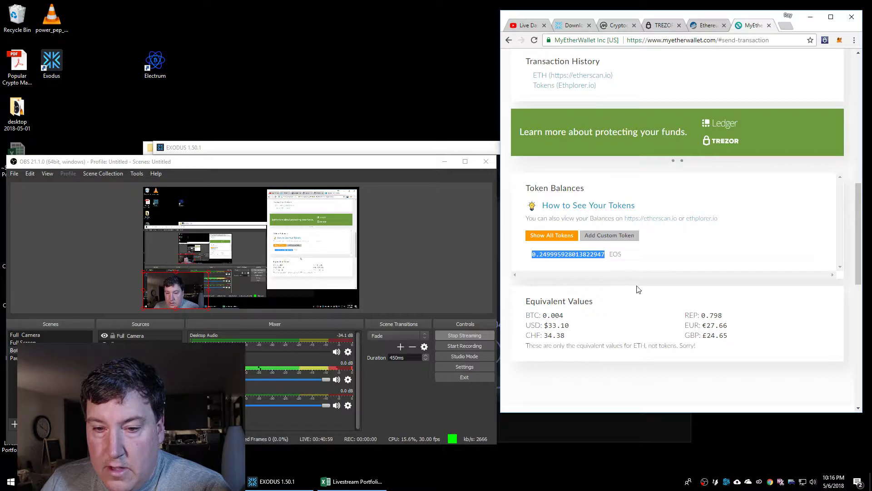
{"action": "scroll", "coordinate": [647, 284], "scroll_direction": "up", "scroll_amount": 2}
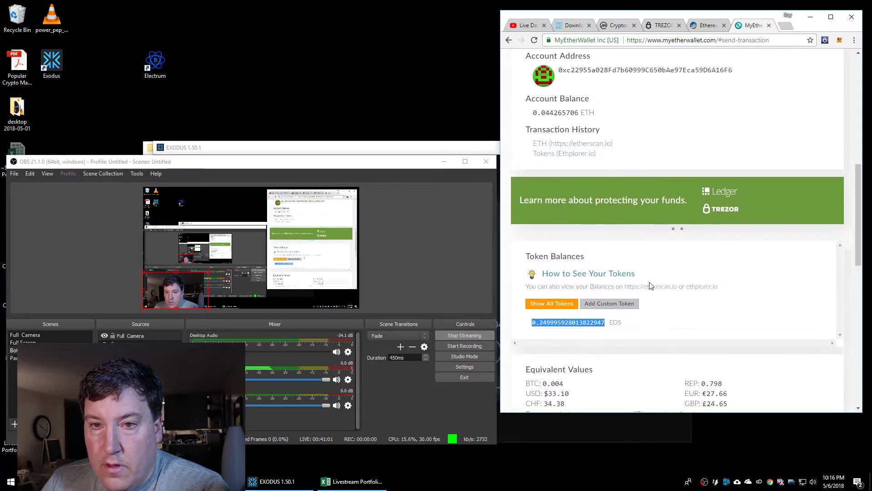
{"action": "left_click_drag", "start_coordinate": [531, 135], "coordinate": [580, 138]}
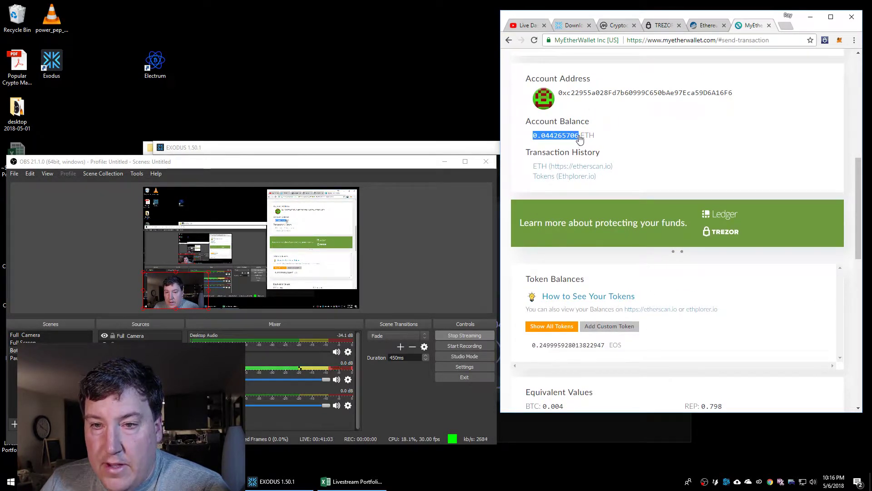
{"action": "left_click_drag", "start_coordinate": [500, 130], "coordinate": [150, 134]}
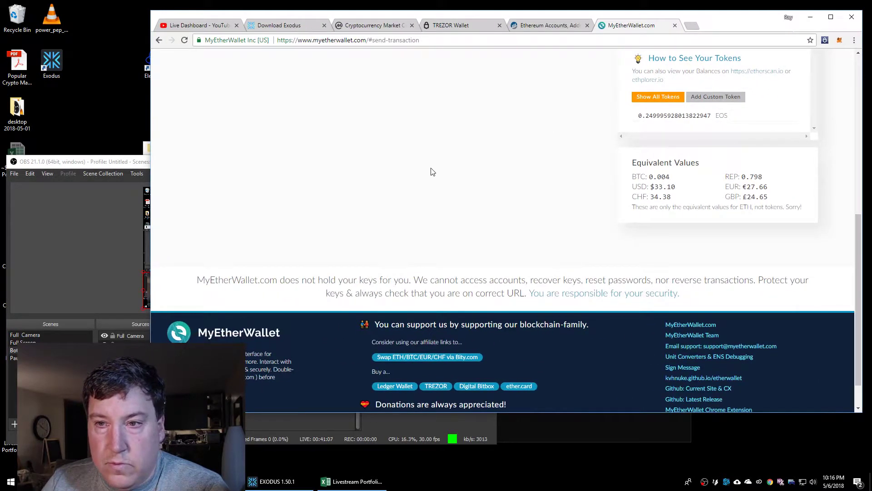
{"action": "scroll", "coordinate": [432, 175], "scroll_direction": "up", "scroll_amount": 4}
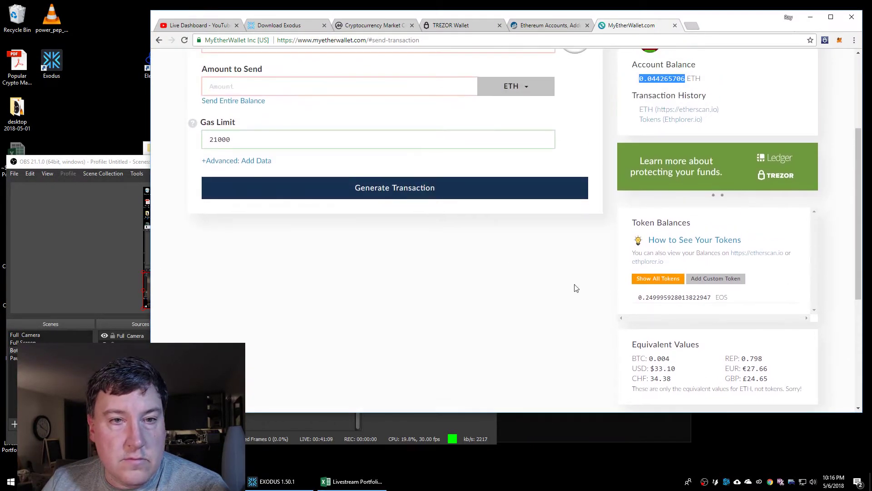
{"action": "scroll", "coordinate": [594, 291], "scroll_direction": "up", "scroll_amount": 1}
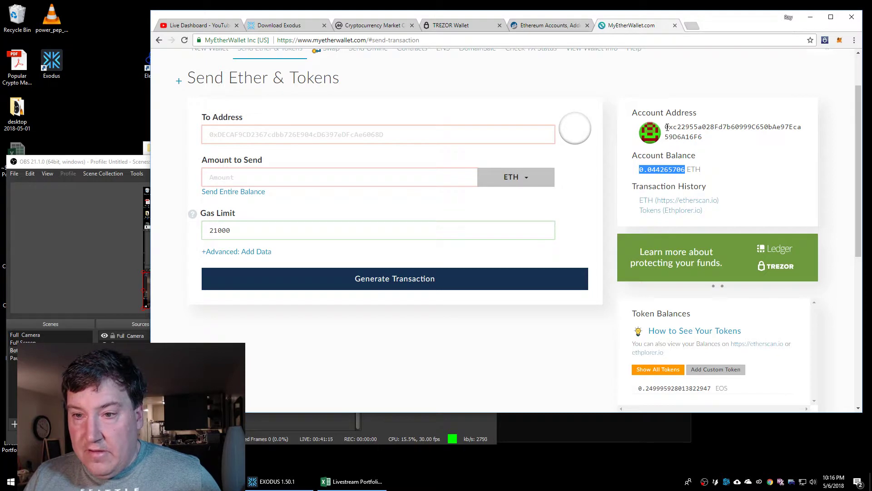
{"action": "left_click_drag", "start_coordinate": [666, 127], "coordinate": [716, 152]}
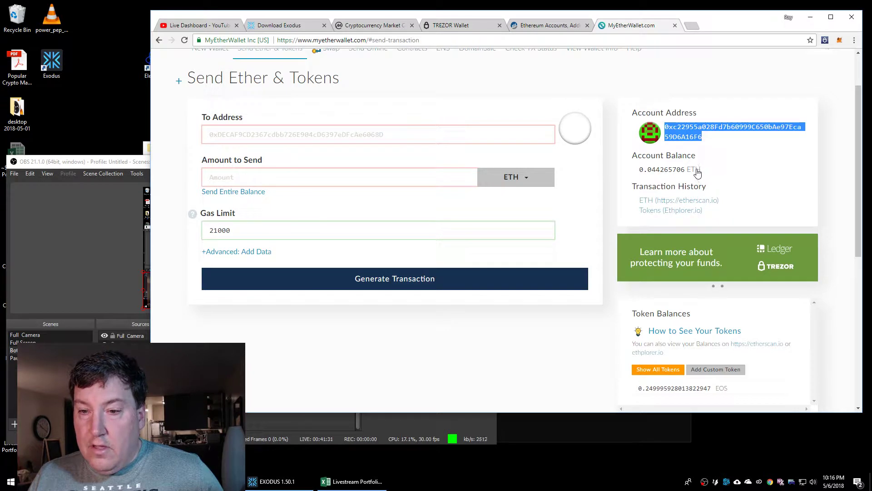
{"action": "scroll", "coordinate": [657, 221], "scroll_direction": "down", "scroll_amount": 1}
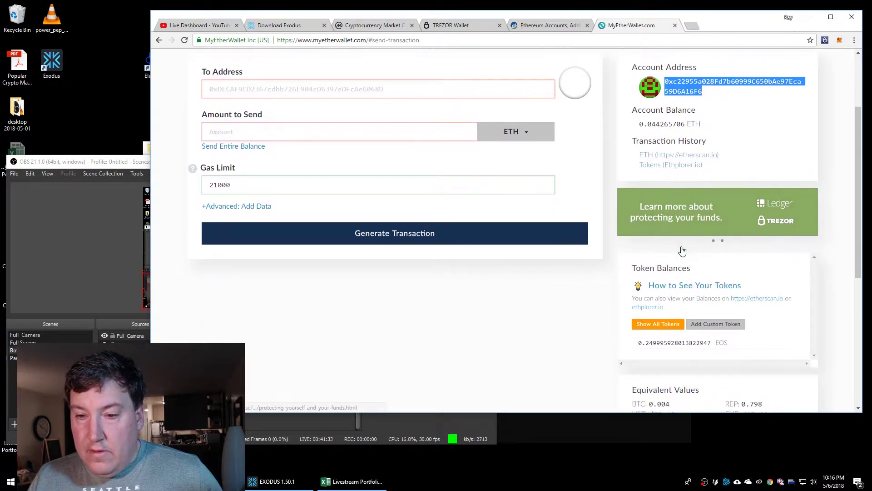
{"action": "left_click_drag", "start_coordinate": [634, 347], "coordinate": [721, 344]}
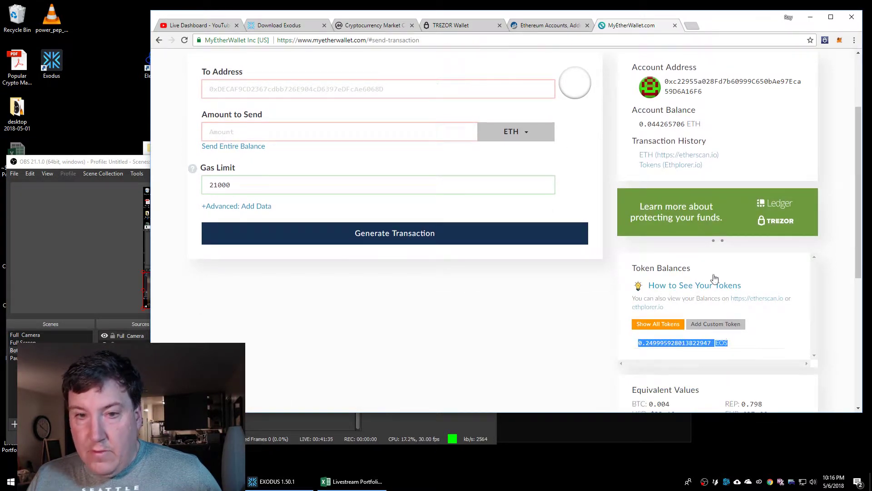
{"action": "scroll", "coordinate": [597, 192], "scroll_direction": "up", "scroll_amount": 1}
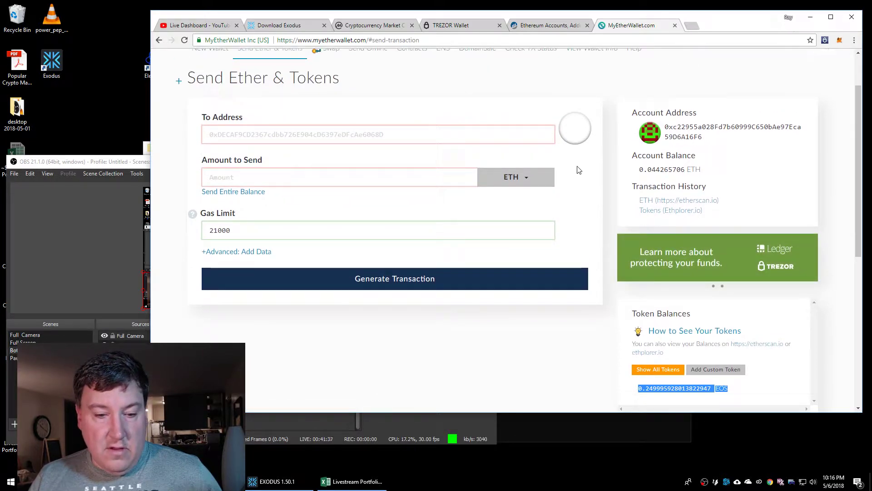
Arrange the Exodus and Chrome windows side by side so the send form stays visible
{"action": "left_click", "coordinate": [279, 481]}
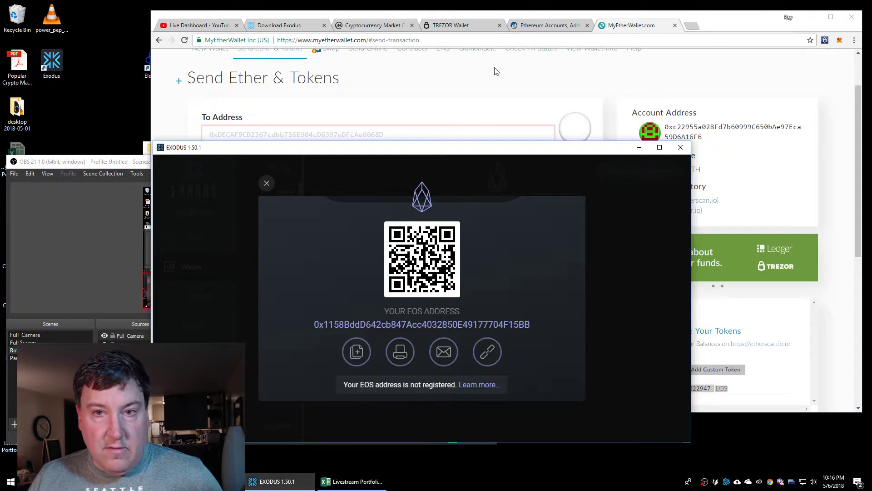
{"action": "left_click_drag", "start_coordinate": [562, 14], "coordinate": [413, 9]}
{"action": "left_click_drag", "start_coordinate": [715, 183], "coordinate": [589, 183]}
{"action": "left_click", "coordinate": [607, 151]}
{"action": "left_click_drag", "start_coordinate": [607, 151], "coordinate": [776, 99]}
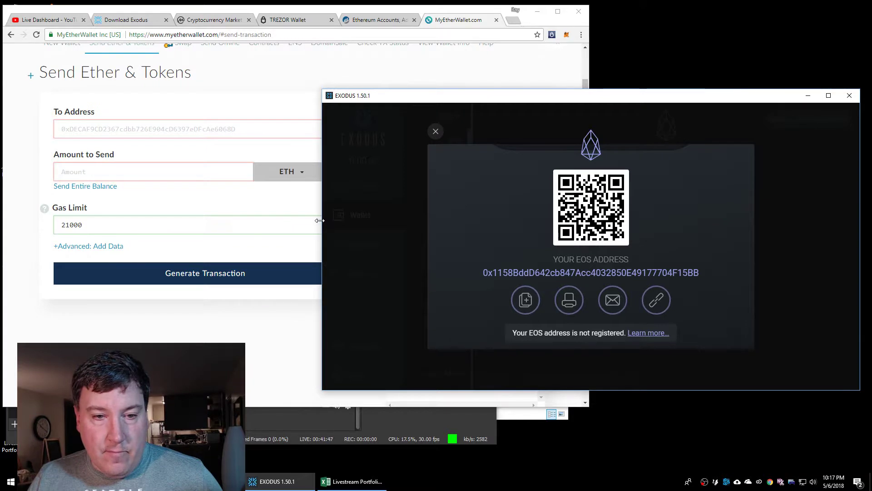
{"action": "left_click_drag", "start_coordinate": [320, 221], "coordinate": [487, 214]}
{"action": "left_click_drag", "start_coordinate": [574, 100], "coordinate": [582, 172]}
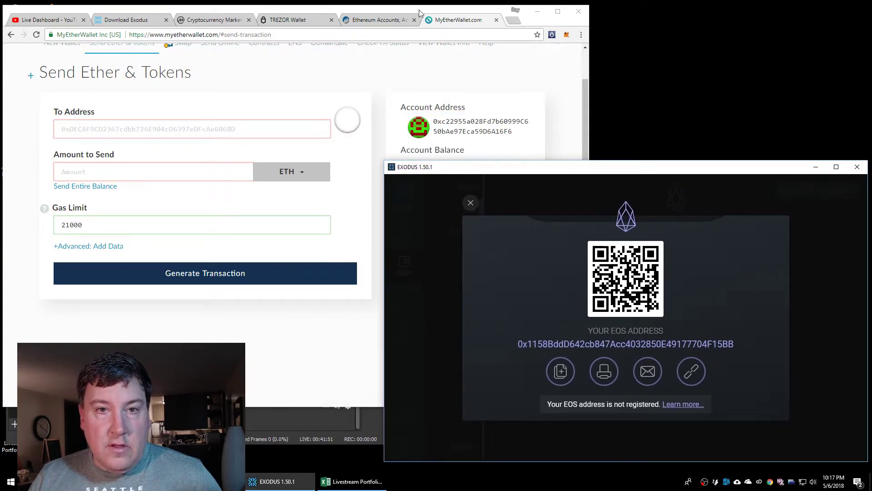
{"action": "left_click", "coordinate": [419, 12]}
{"action": "scroll", "coordinate": [449, 154], "scroll_direction": "down", "scroll_amount": 1}
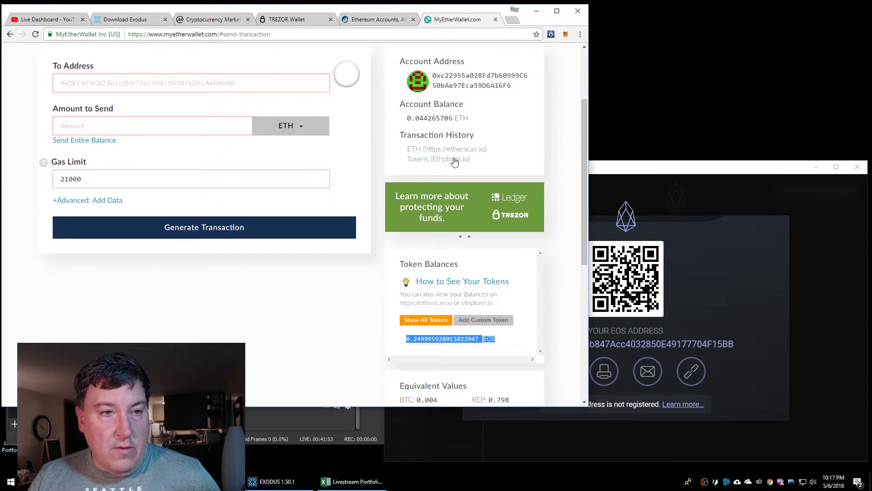
Copy the Exodus EOS address and paste it into MyEtherWallet's To Address field
{"action": "left_click", "coordinate": [668, 182]}
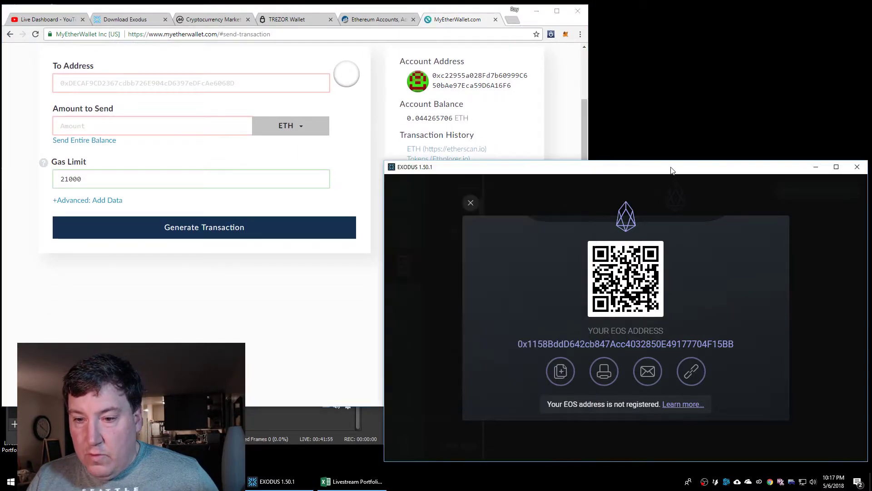
{"action": "left_click_drag", "start_coordinate": [519, 343], "coordinate": [735, 343]}
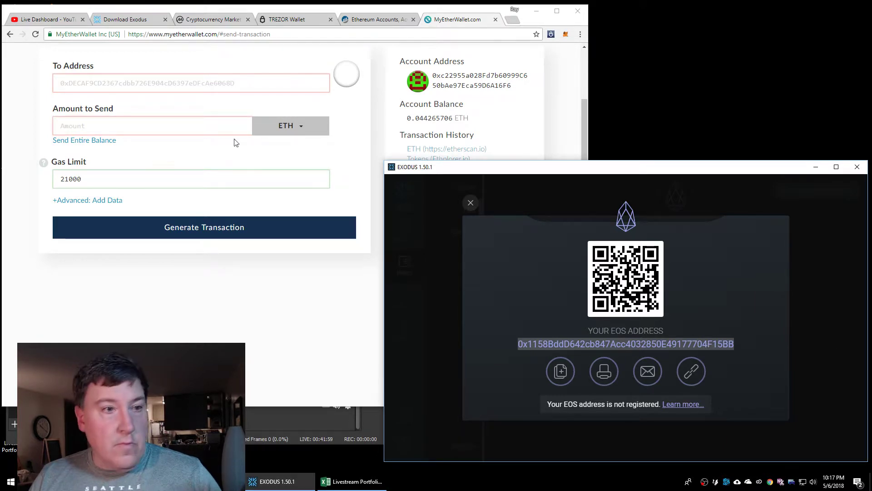
{"action": "left_click", "coordinate": [181, 82]}
{"action": "key", "text": "ctrl+v"}
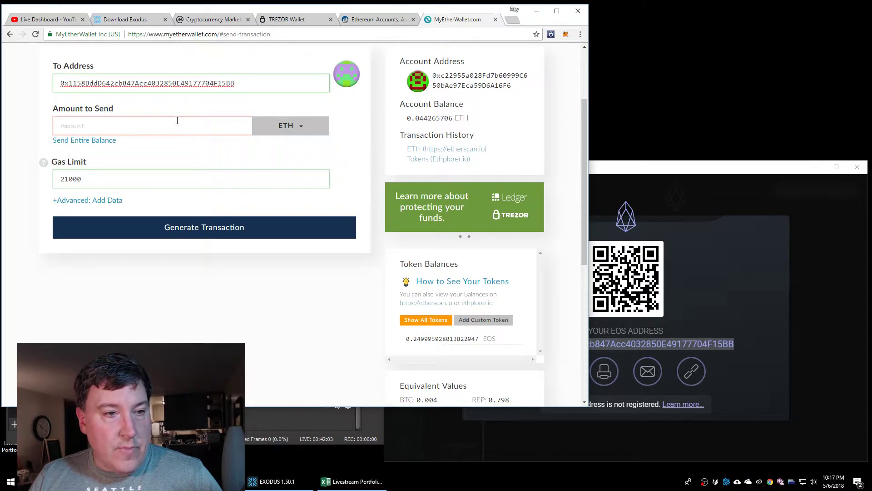
Send the entire 0.249995928013822947 EOS balance at 3 Gwei gas and generate the transaction
{"action": "left_click", "coordinate": [276, 130]}
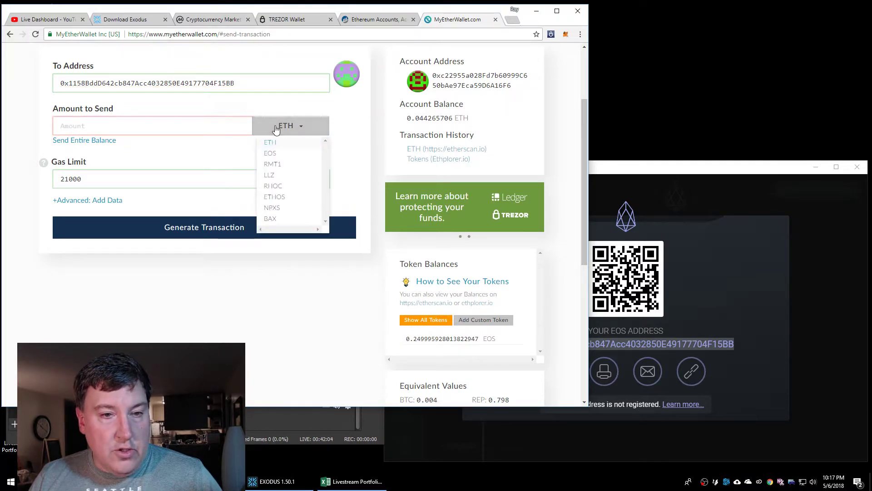
{"action": "left_click", "coordinate": [274, 155]}
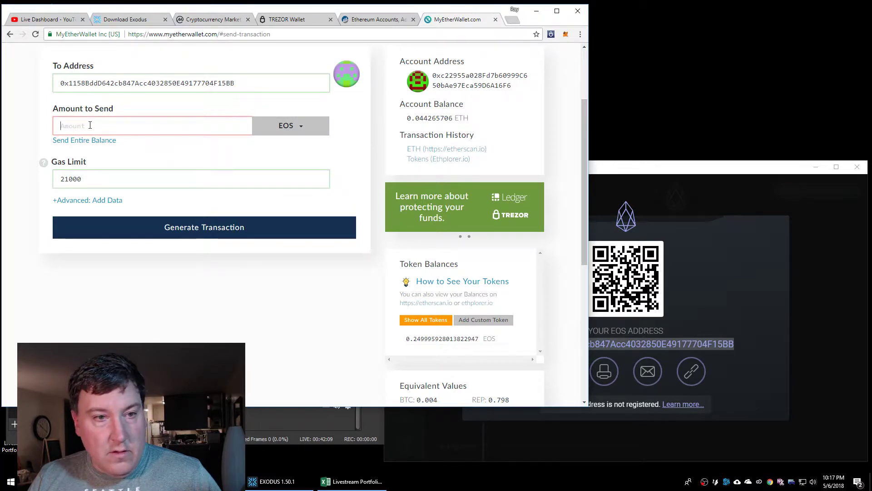
{"action": "left_click", "coordinate": [88, 140]}
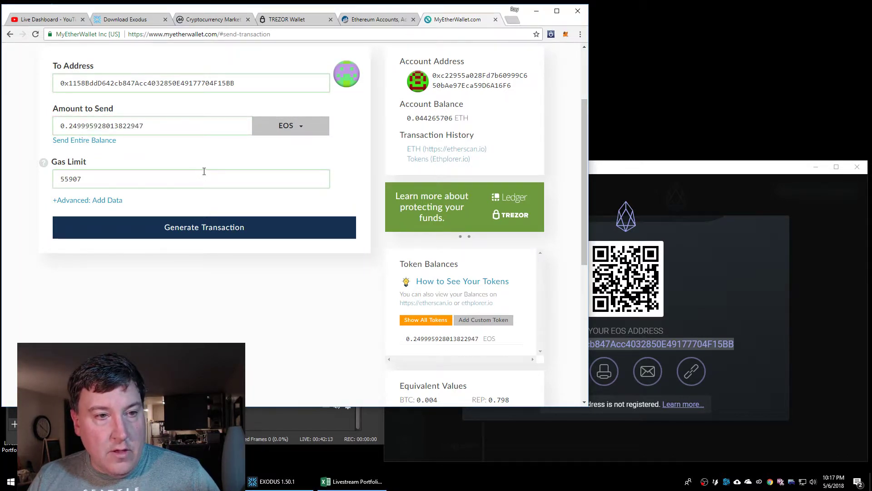
{"action": "scroll", "coordinate": [380, 189], "scroll_direction": "up", "scroll_amount": 3}
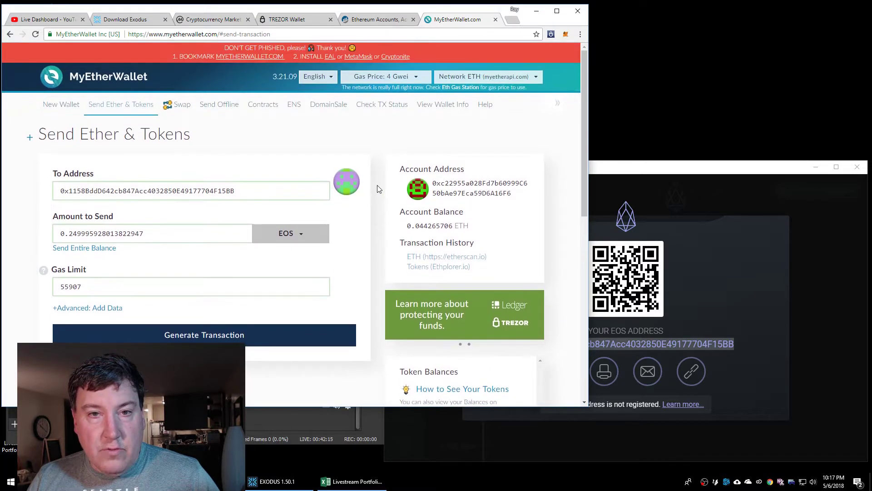
{"action": "left_click", "coordinate": [416, 78]}
{"action": "left_click_drag", "start_coordinate": [349, 108], "coordinate": [346, 108]}
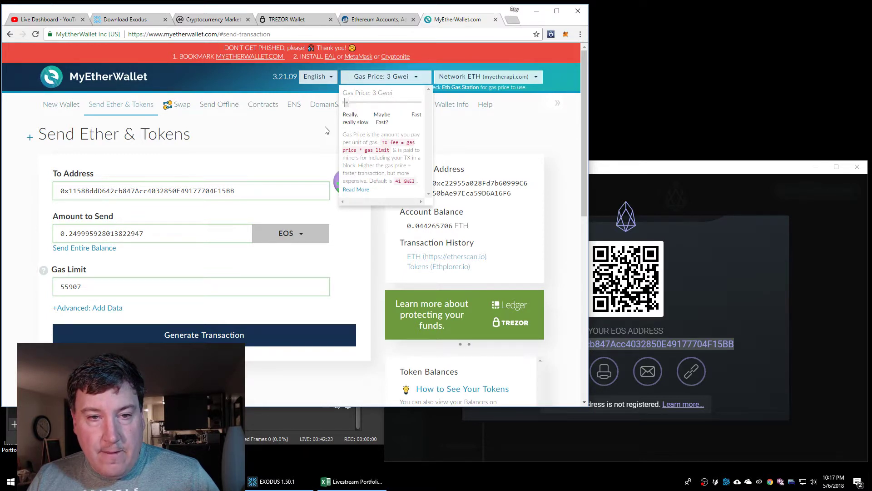
{"action": "left_click", "coordinate": [400, 77]}
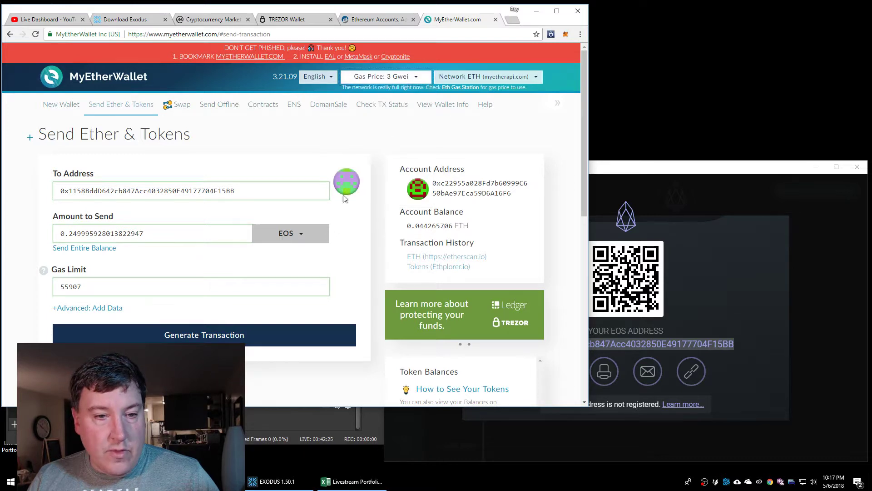
{"action": "left_click", "coordinate": [244, 334]}
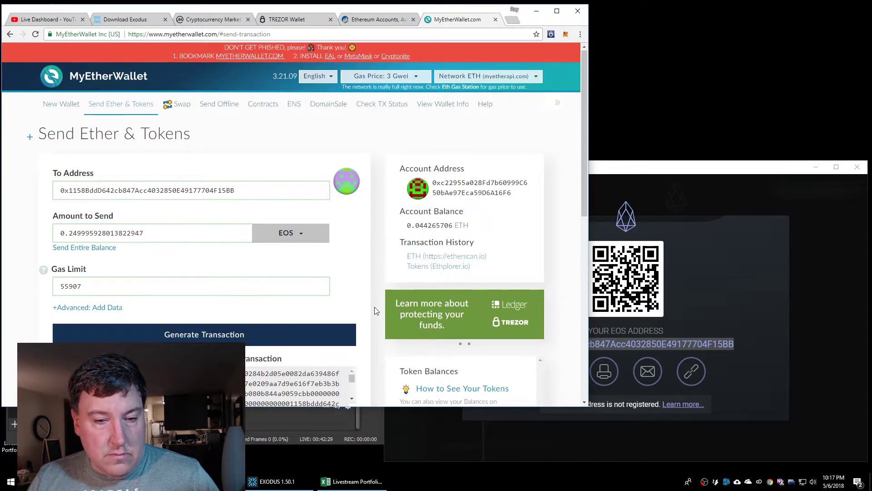
{"action": "scroll", "coordinate": [331, 296], "scroll_direction": "down", "scroll_amount": 3}
Send the transaction and confirm with 'Yes, I am sure! Make transaction.'
{"action": "left_click", "coordinate": [243, 302]}
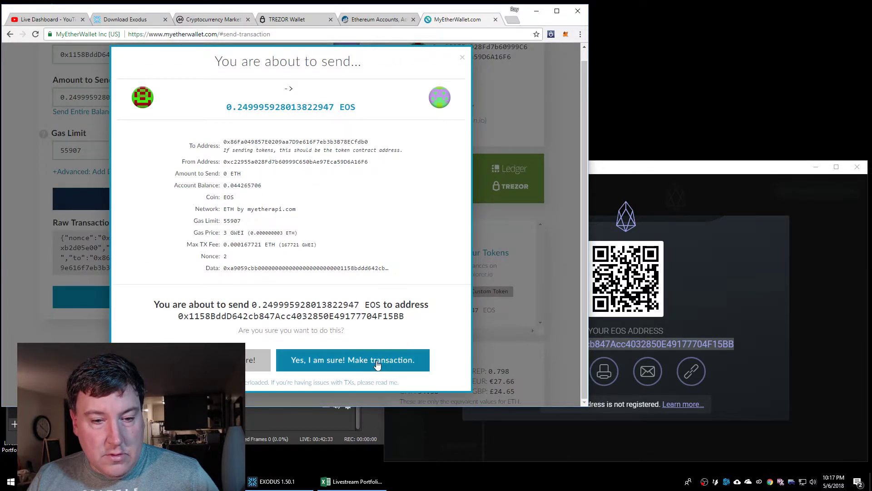
{"action": "left_click", "coordinate": [380, 361]}
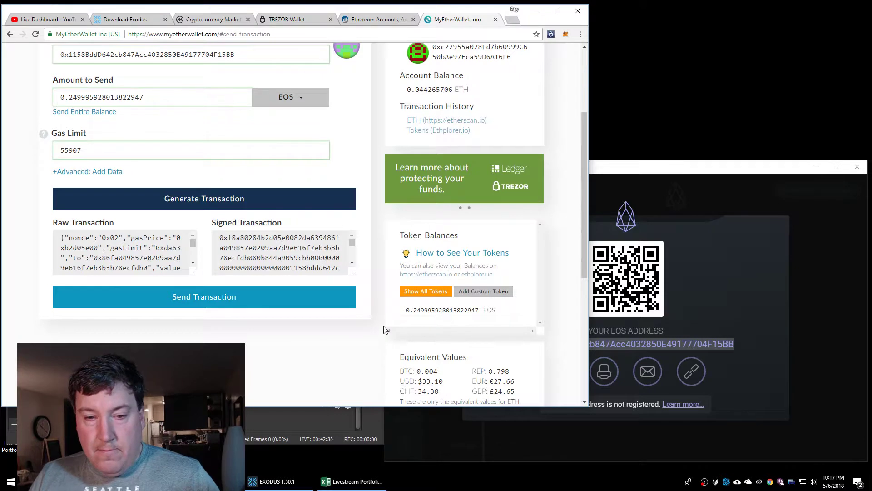
{"action": "left_click", "coordinate": [694, 169]}
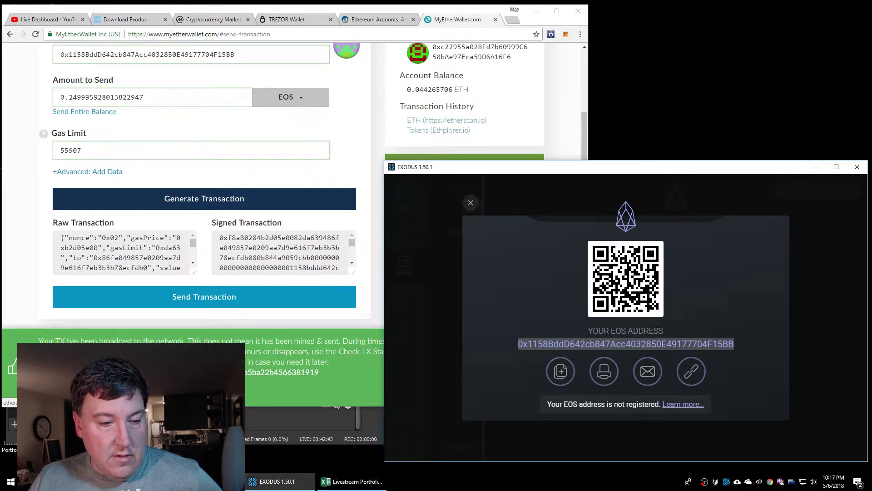
{"action": "key", "text": "alt+Tab"}
Open the transaction hash on Etherscan and reload until it shows Pending Confirmation
{"action": "left_click", "coordinate": [282, 372]}
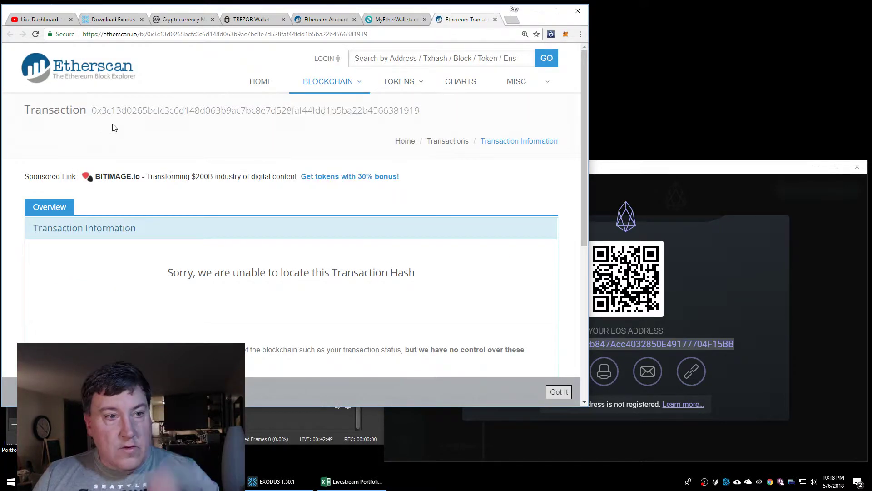
{"action": "left_click_drag", "start_coordinate": [93, 111], "coordinate": [472, 118]}
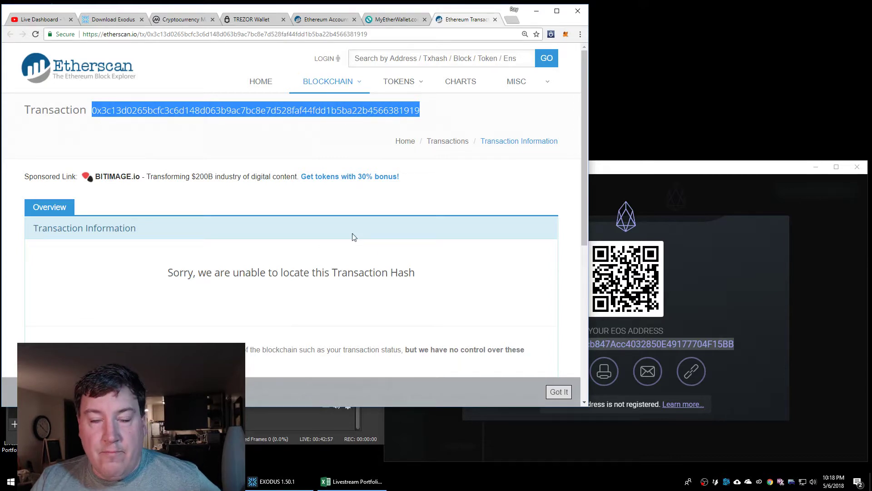
{"action": "left_click", "coordinate": [386, 33]}
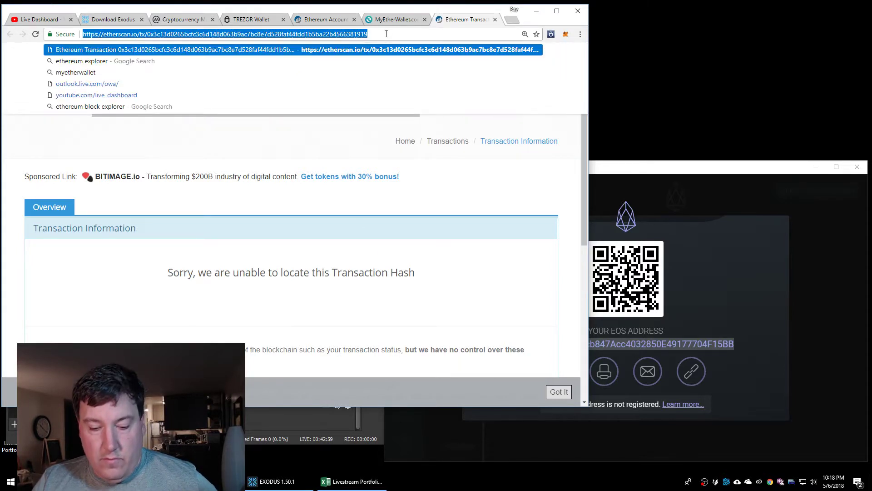
{"action": "key", "text": "Return"}
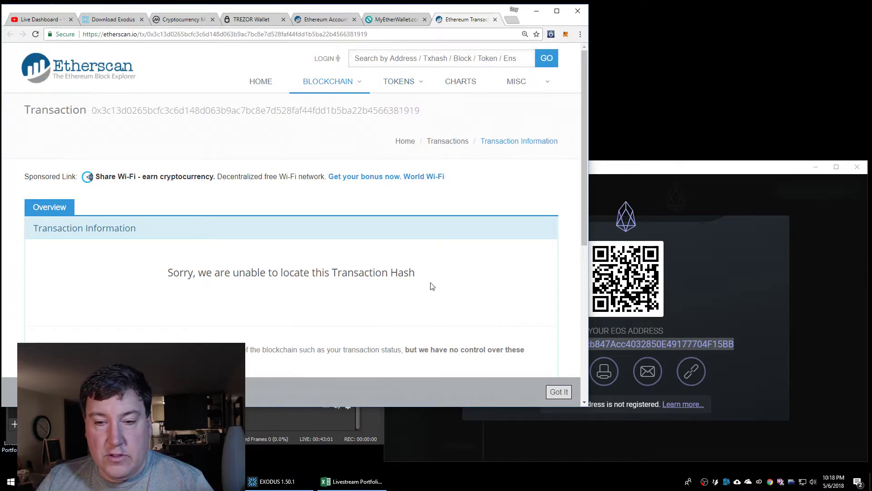
{"action": "scroll", "coordinate": [432, 285], "scroll_direction": "down", "scroll_amount": 3}
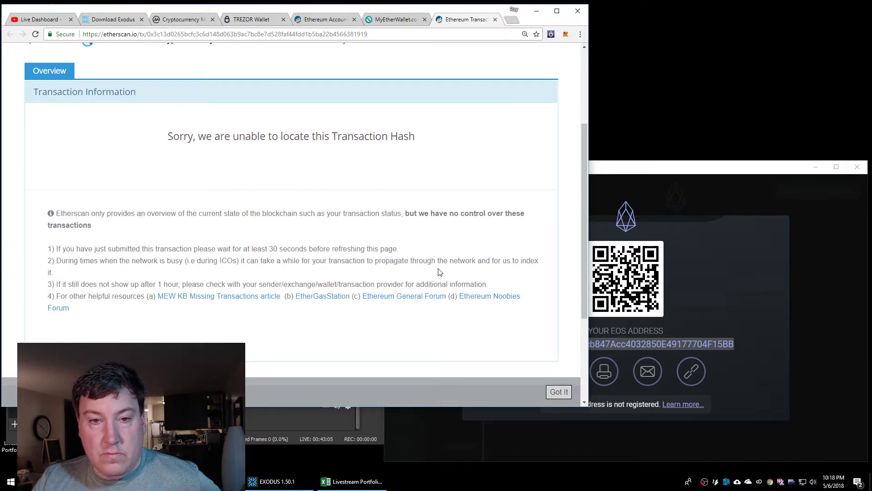
{"action": "scroll", "coordinate": [430, 261], "scroll_direction": "up", "scroll_amount": 3}
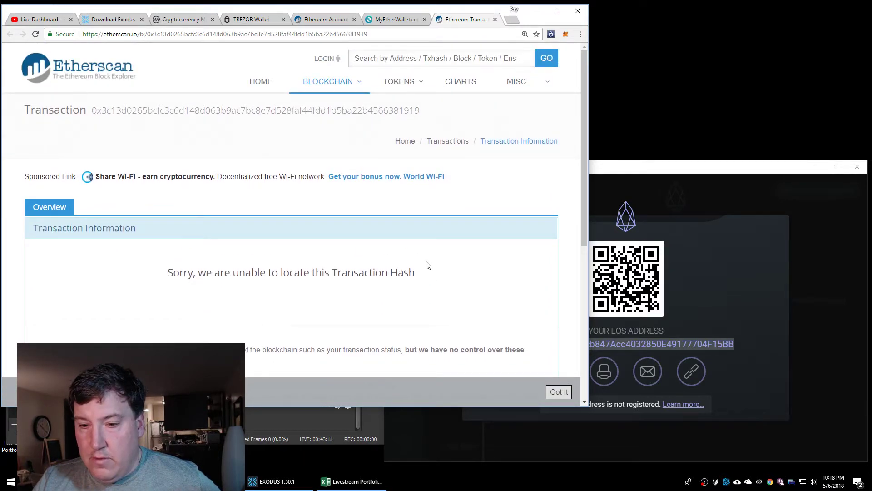
{"action": "left_click", "coordinate": [666, 173]}
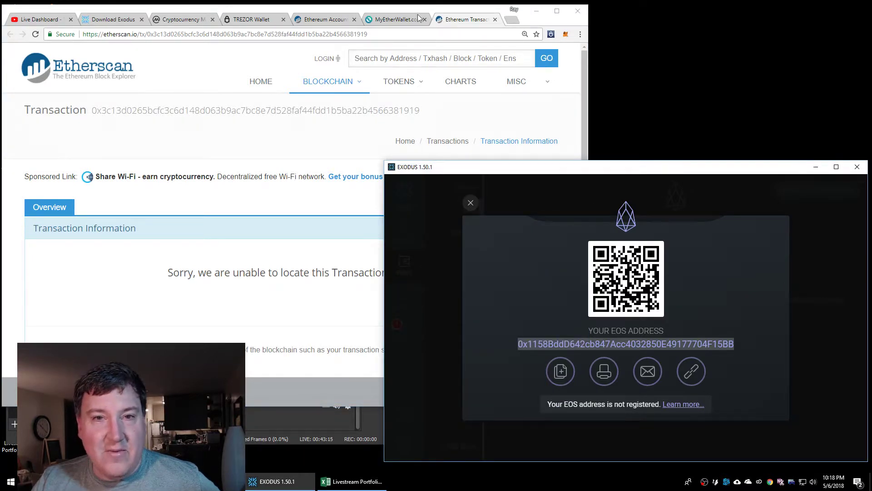
{"action": "left_click", "coordinate": [454, 21]}
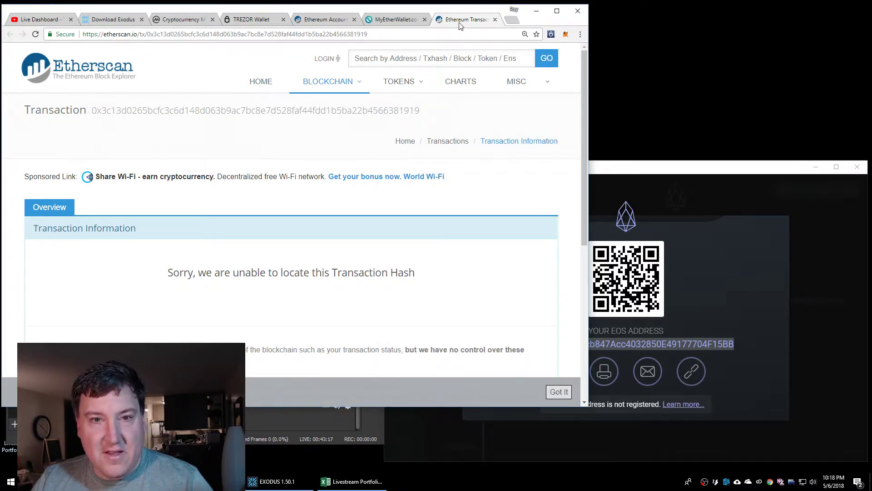
{"action": "key", "text": "F5"}
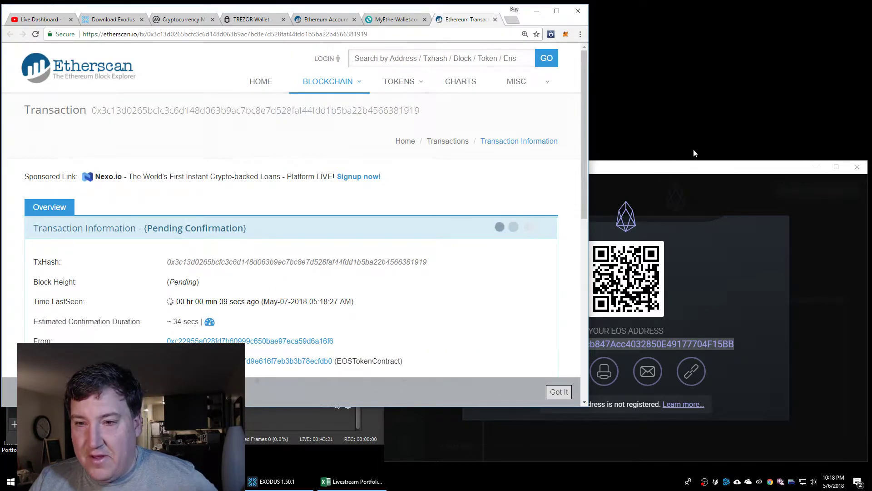
Close the Exodus EOS receive dialog to see 0.24999593 EOS incoming and pending
{"action": "left_click", "coordinate": [668, 175]}
{"action": "left_click", "coordinate": [471, 202]}
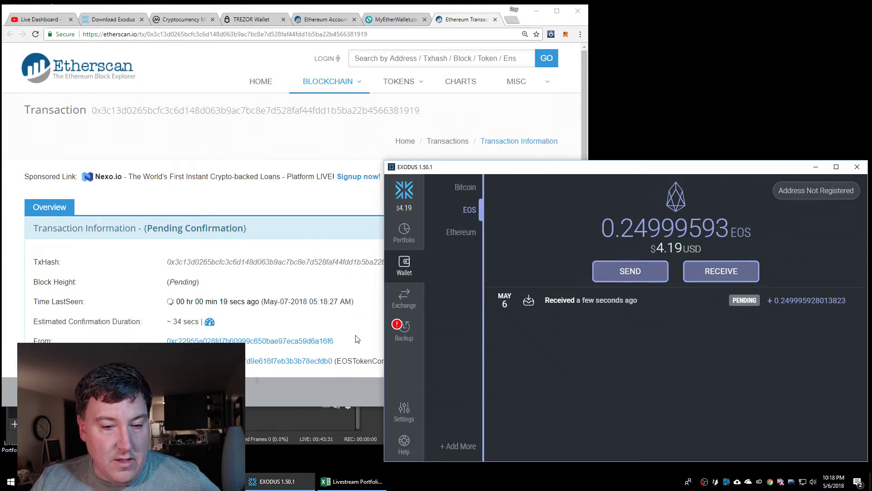
{"action": "scroll", "coordinate": [354, 336], "scroll_direction": "down", "scroll_amount": 3}
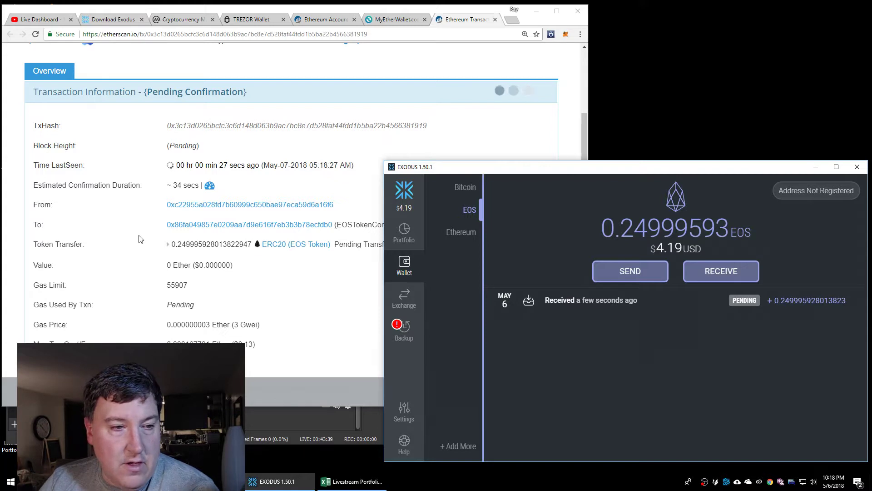
Open the EOS token contract's address page from the To link in a new tab
{"action": "left_click", "coordinate": [136, 239]}
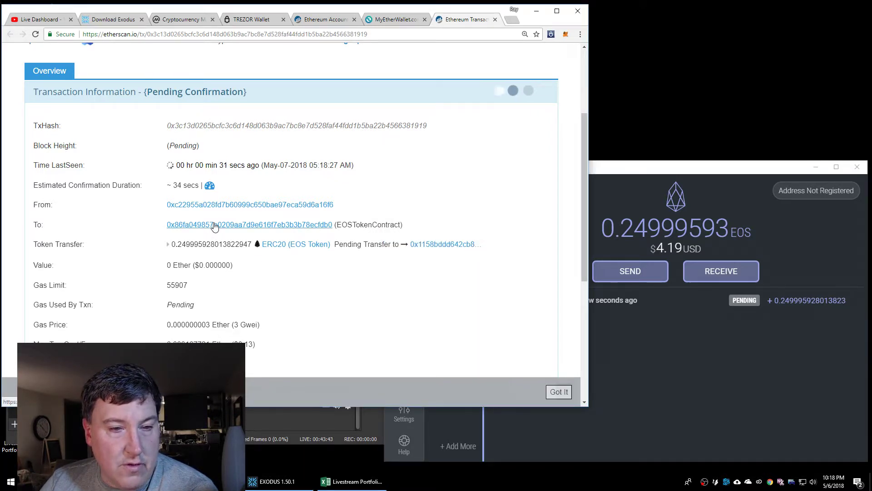
{"action": "right_click", "coordinate": [248, 229]}
{"action": "left_click", "coordinate": [274, 230]}
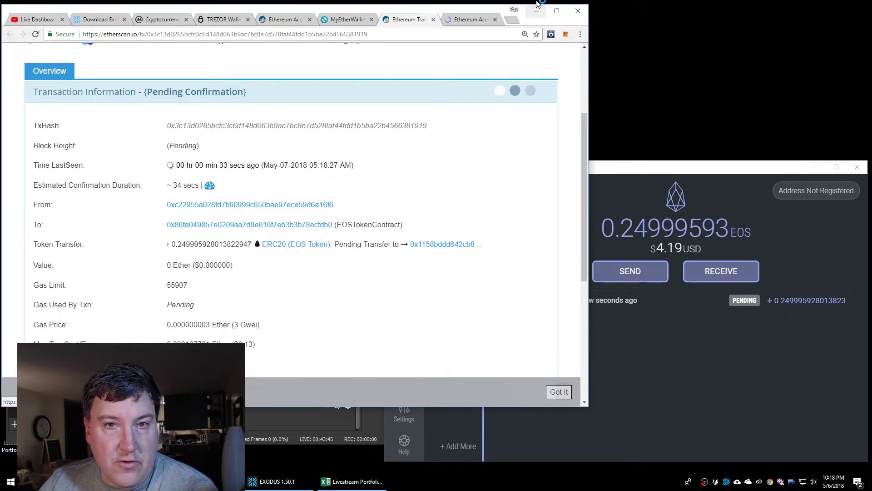
{"action": "left_click", "coordinate": [467, 21]}
{"action": "scroll", "coordinate": [417, 301], "scroll_direction": "down", "scroll_amount": 3}
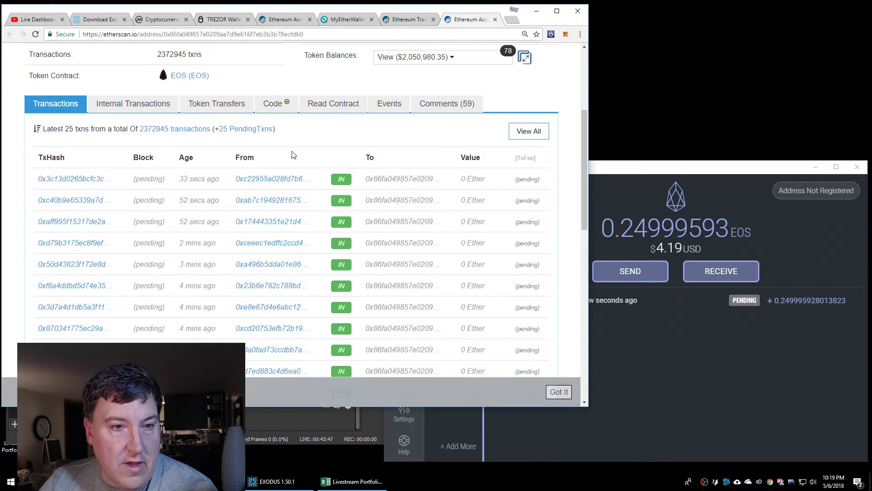
Browse the EOS contract's 25 pending transactions, then return to Exodus showing 0.24999593 EOS received
{"action": "left_click", "coordinate": [263, 130]}
{"action": "scroll", "coordinate": [352, 286], "scroll_direction": "down", "scroll_amount": 3}
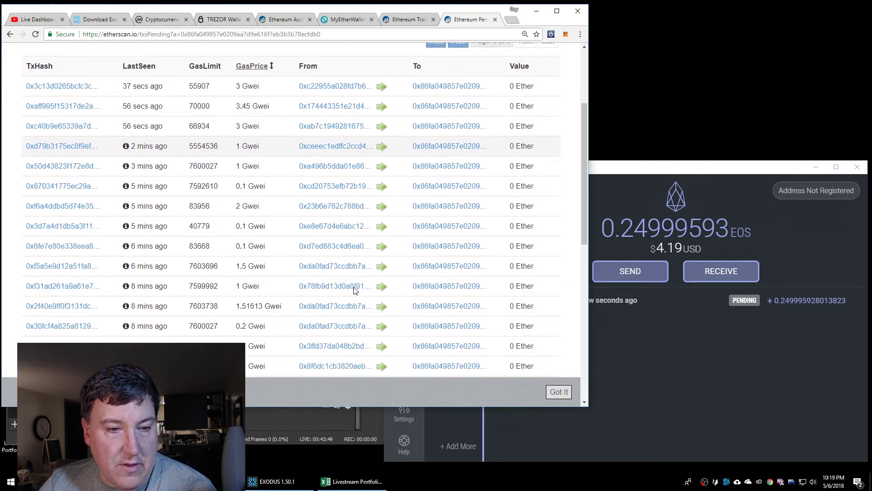
{"action": "scroll", "coordinate": [354, 289], "scroll_direction": "down", "scroll_amount": 7}
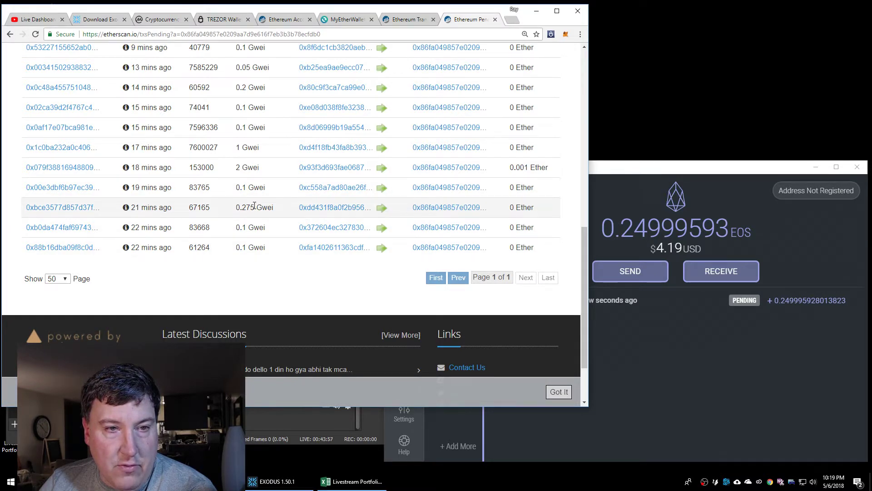
{"action": "scroll", "coordinate": [265, 216], "scroll_direction": "up", "scroll_amount": 2}
{"action": "scroll", "coordinate": [266, 216], "scroll_direction": "up", "scroll_amount": 4}
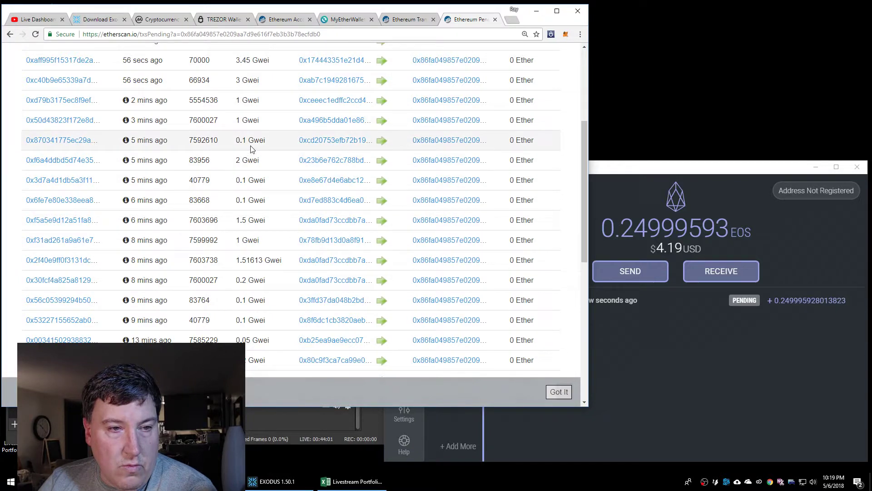
{"action": "scroll", "coordinate": [257, 147], "scroll_direction": "up", "scroll_amount": 1}
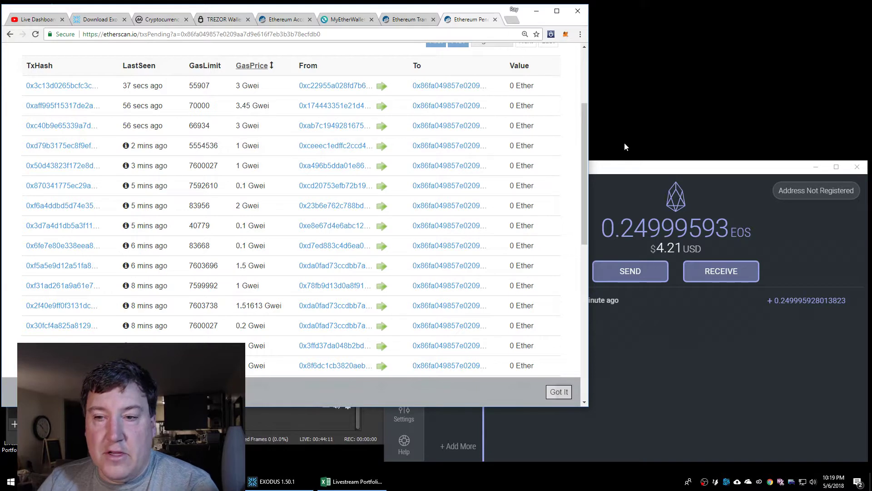
{"action": "left_click", "coordinate": [626, 167]}
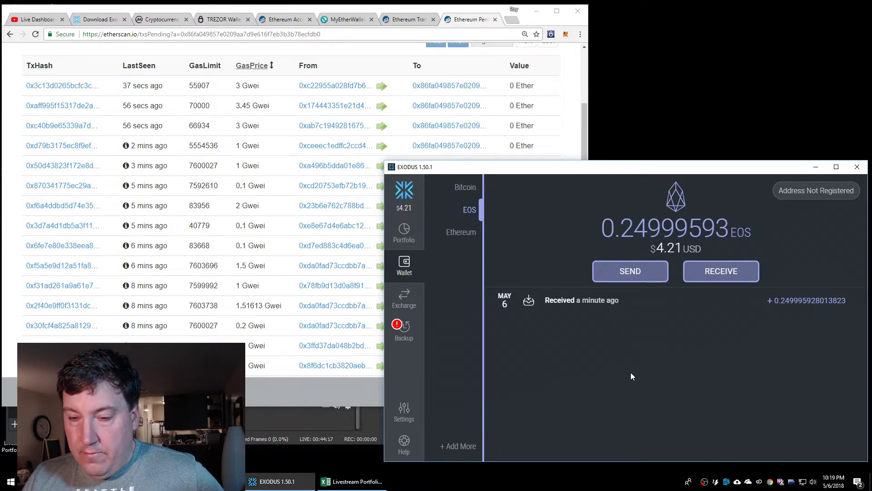
{"action": "left_click", "coordinate": [400, 328]}
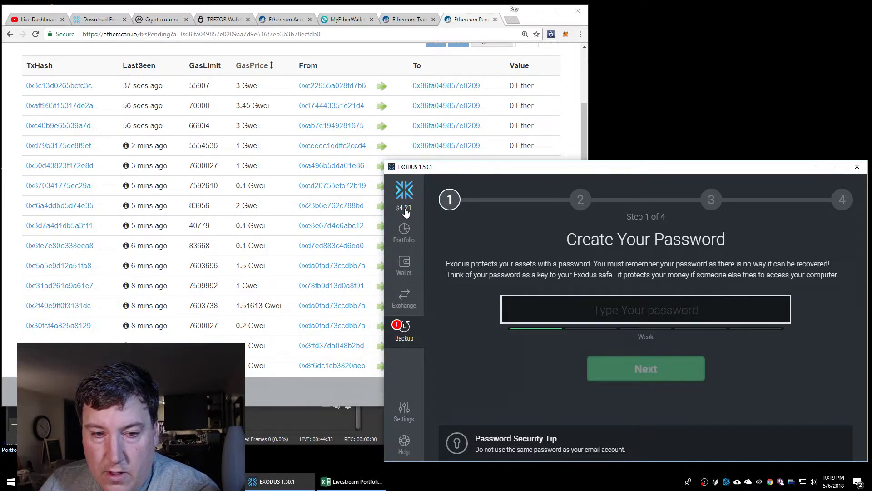
{"action": "mouse_move", "coordinate": [406, 212]}
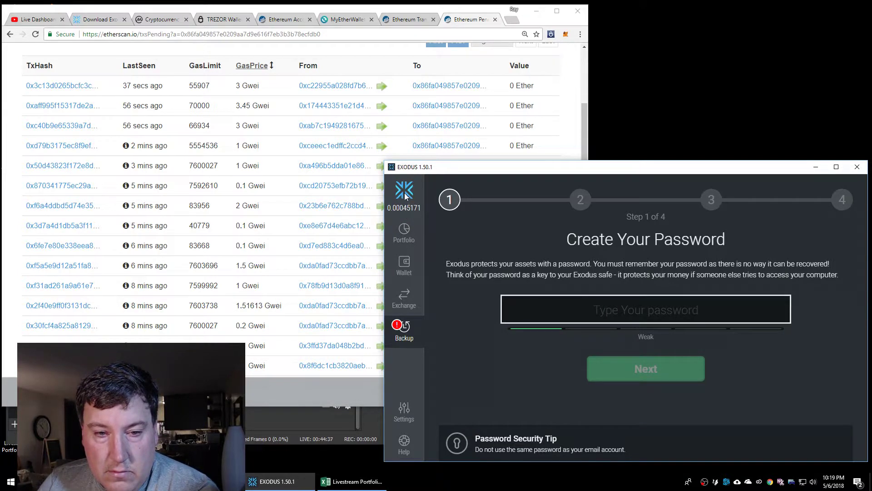
{"action": "left_click", "coordinate": [407, 215]}
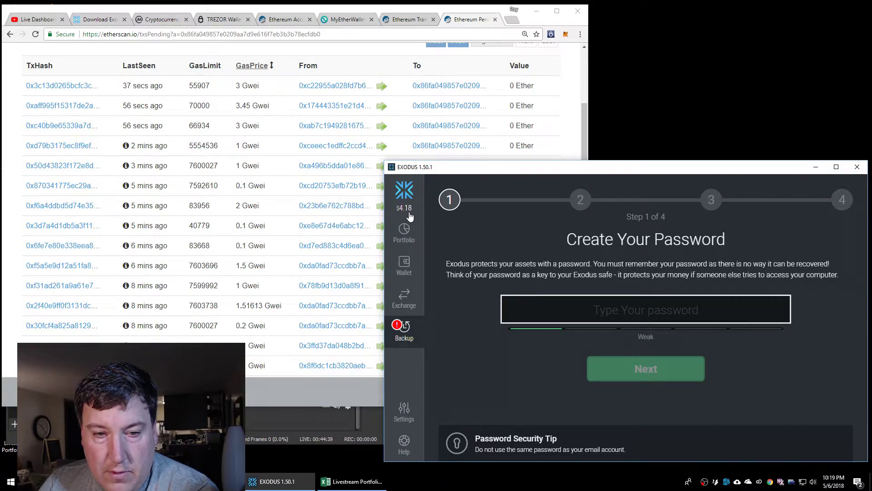
{"action": "left_click", "coordinate": [407, 268]}
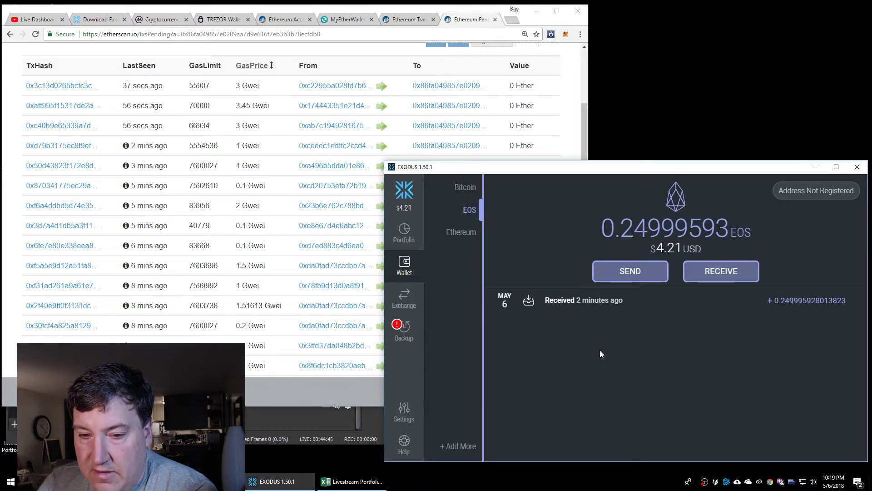
{"action": "mouse_move", "coordinate": [790, 307]}
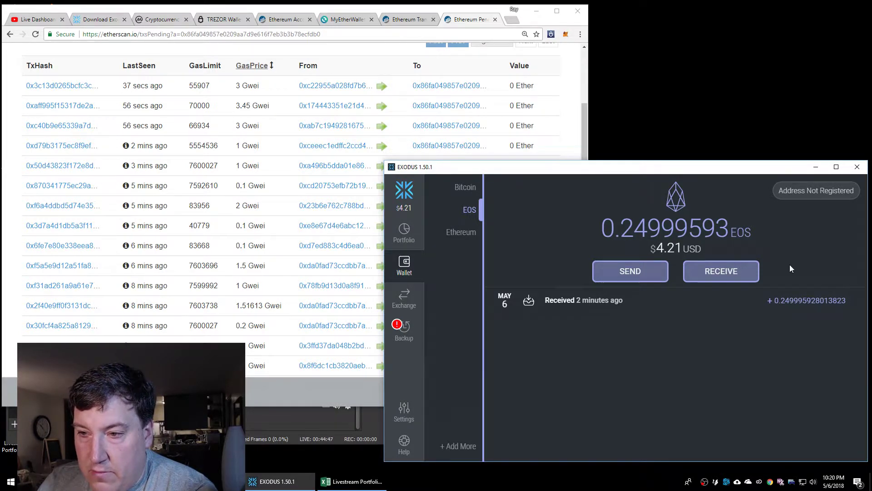
Open the EOS address registration help article, highlight the ICO end date, and zoom to 150%
{"action": "left_click", "coordinate": [817, 193]}
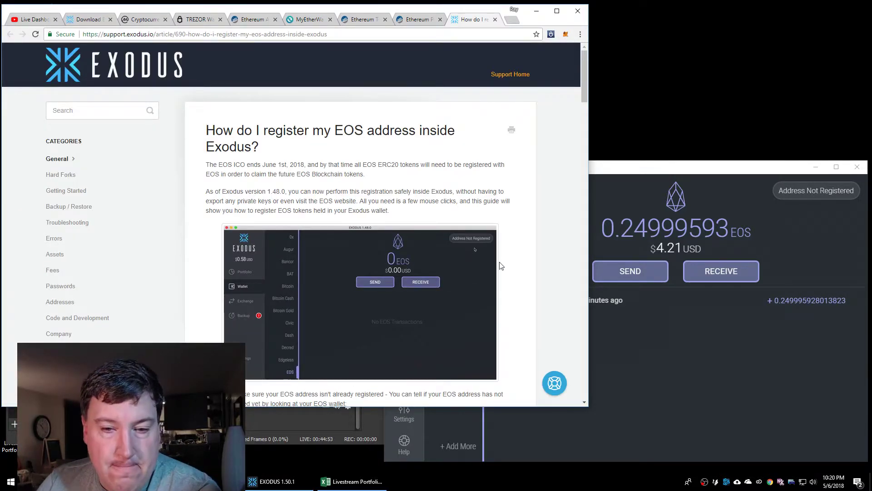
{"action": "scroll", "coordinate": [525, 261], "scroll_direction": "down", "scroll_amount": 1}
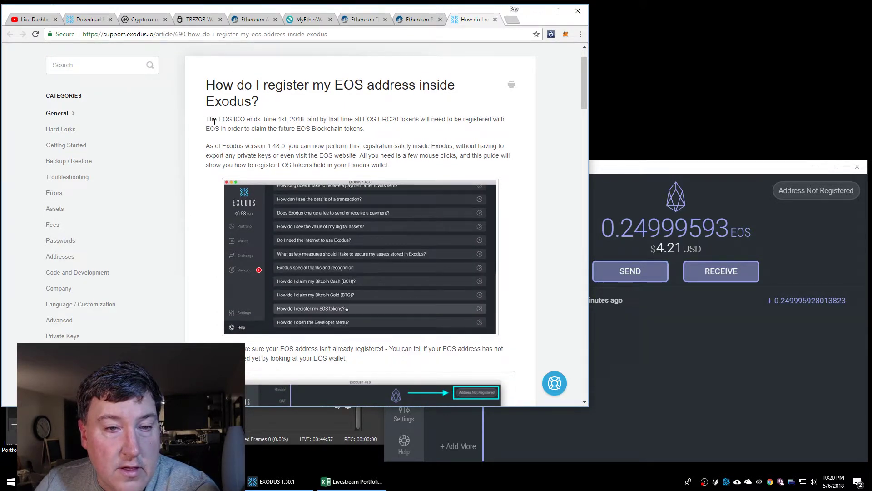
{"action": "left_click_drag", "start_coordinate": [234, 120], "coordinate": [318, 119]}
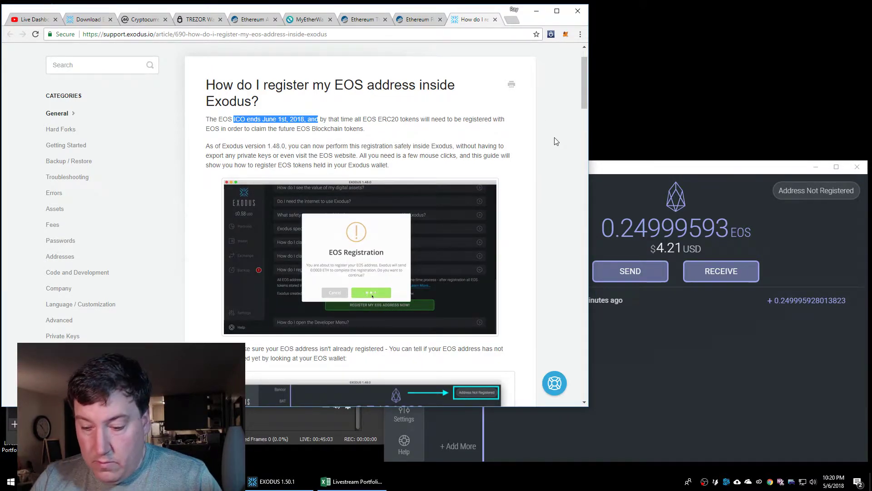
{"action": "key", "text": "ctrl+plus"}
{"action": "key", "text": "ctrl+plus"}
{"action": "key", "text": "ctrl+plus"}
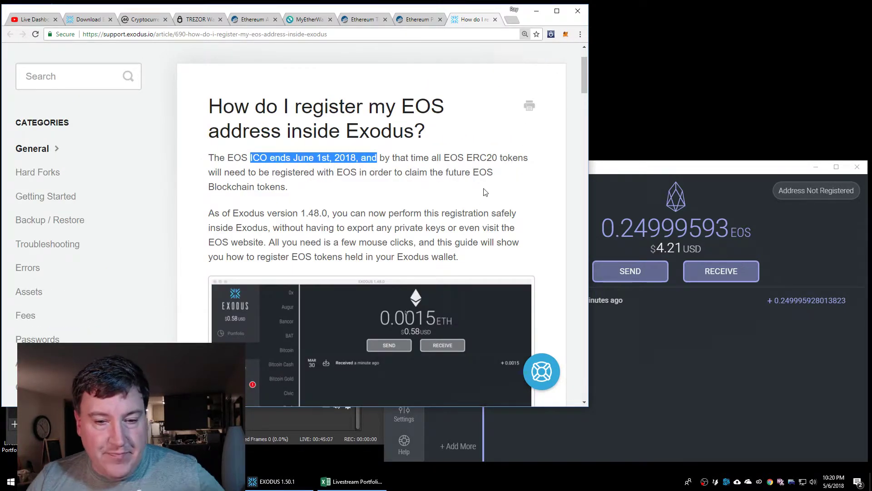
{"action": "scroll", "coordinate": [464, 206], "scroll_direction": "down", "scroll_amount": 1}
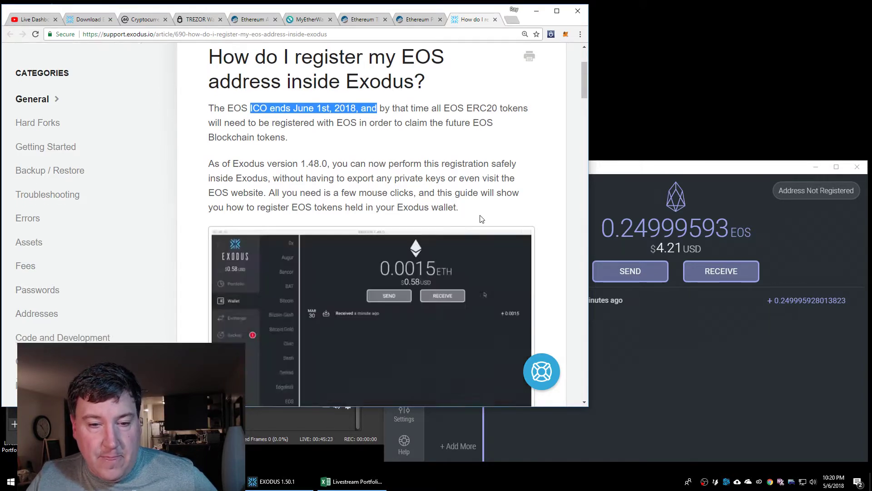
Read further down the article, then show the Exodus Ethereum wallet at 0 ETH
{"action": "scroll", "coordinate": [472, 217], "scroll_direction": "down", "scroll_amount": 4}
{"action": "scroll", "coordinate": [547, 239], "scroll_direction": "down", "scroll_amount": 2}
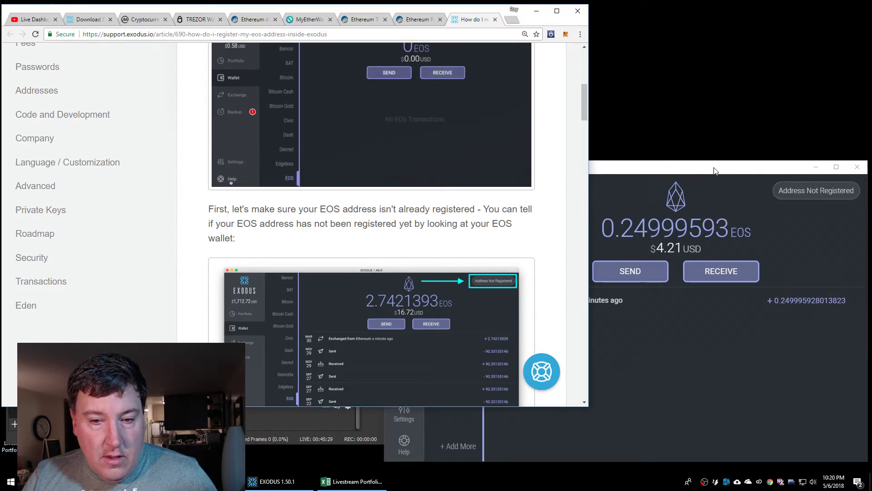
{"action": "left_click_drag", "start_coordinate": [713, 170], "coordinate": [707, 119]}
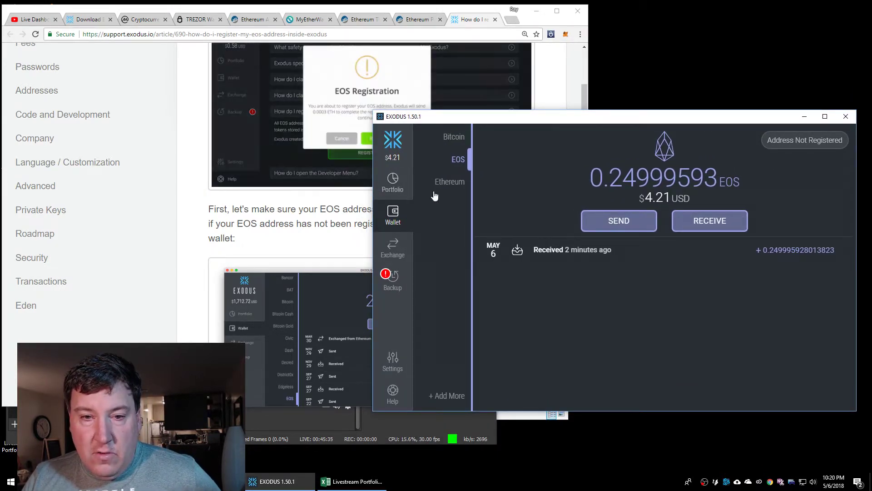
{"action": "left_click", "coordinate": [449, 183]}
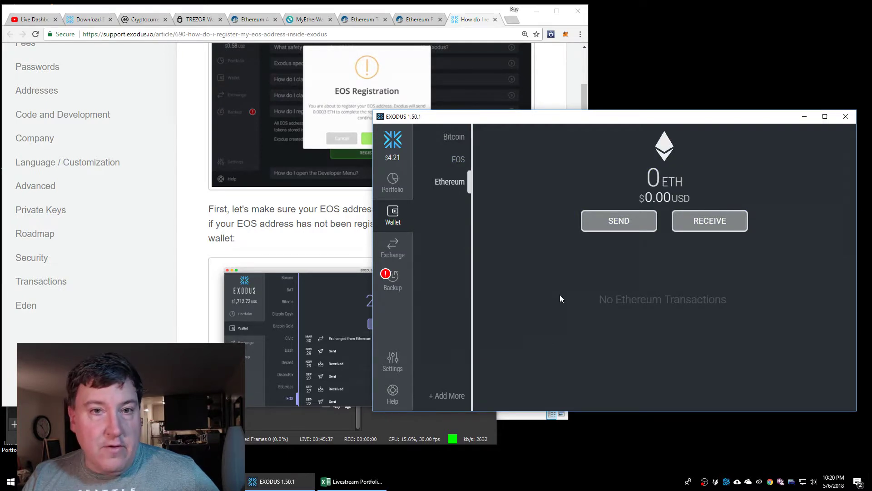
On MyEtherWallet's send page, select ETH with the full balance and show Exodus's Ethereum receive address
{"action": "left_click", "coordinate": [312, 20]}
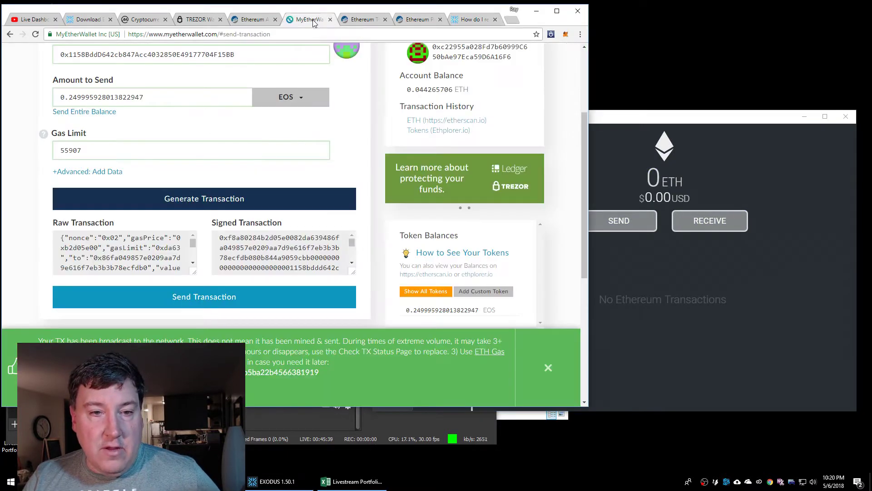
{"action": "left_click", "coordinate": [297, 98]}
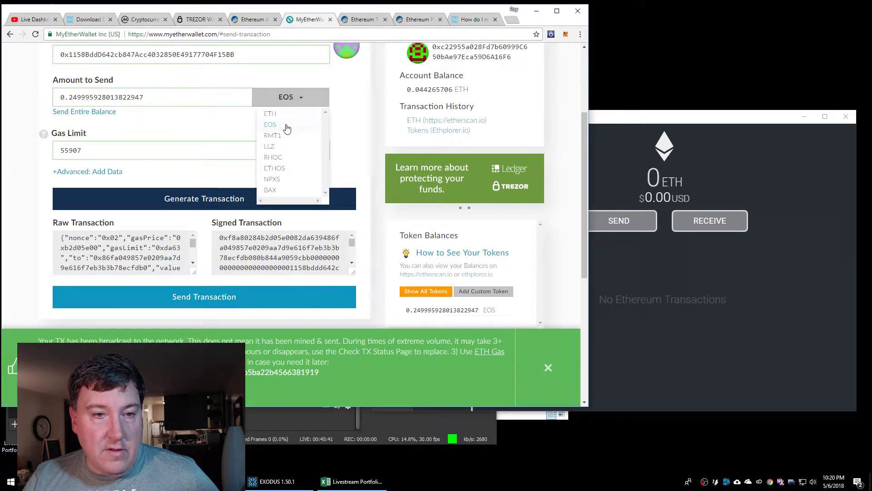
{"action": "left_click", "coordinate": [271, 114]}
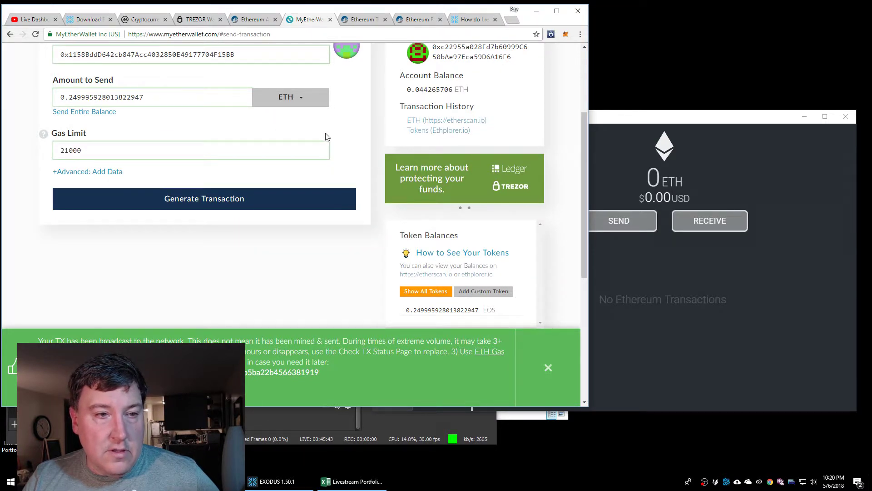
{"action": "scroll", "coordinate": [327, 137], "scroll_direction": "up", "scroll_amount": 2}
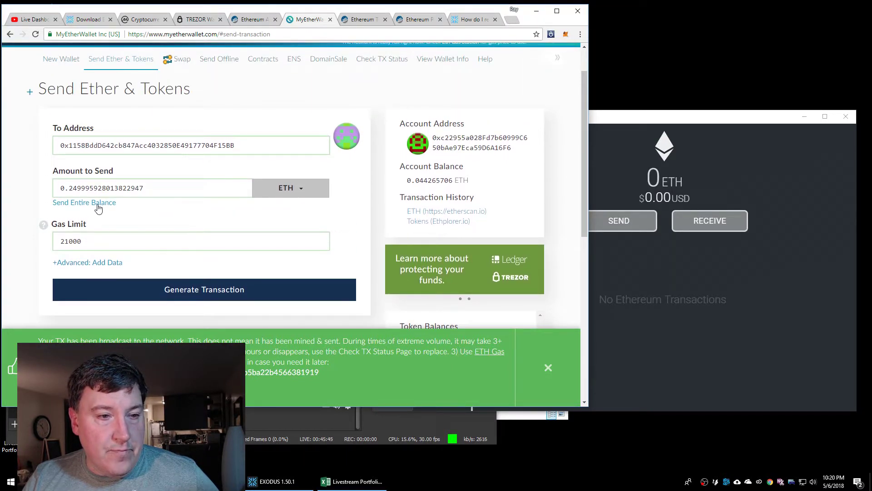
{"action": "left_click", "coordinate": [99, 204]}
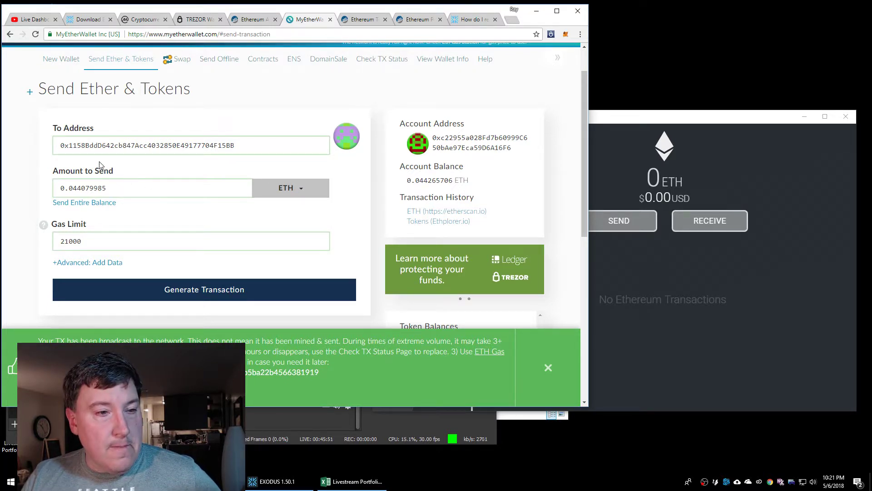
{"action": "left_click", "coordinate": [685, 251]}
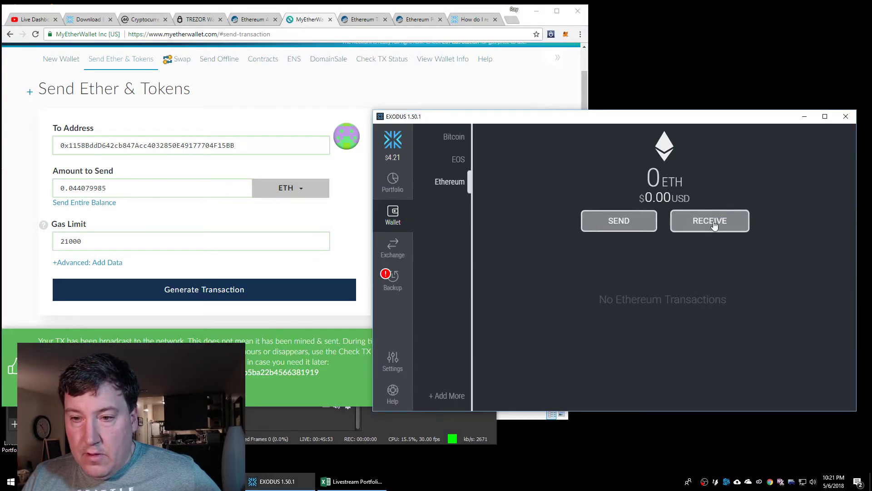
{"action": "left_click", "coordinate": [708, 221]}
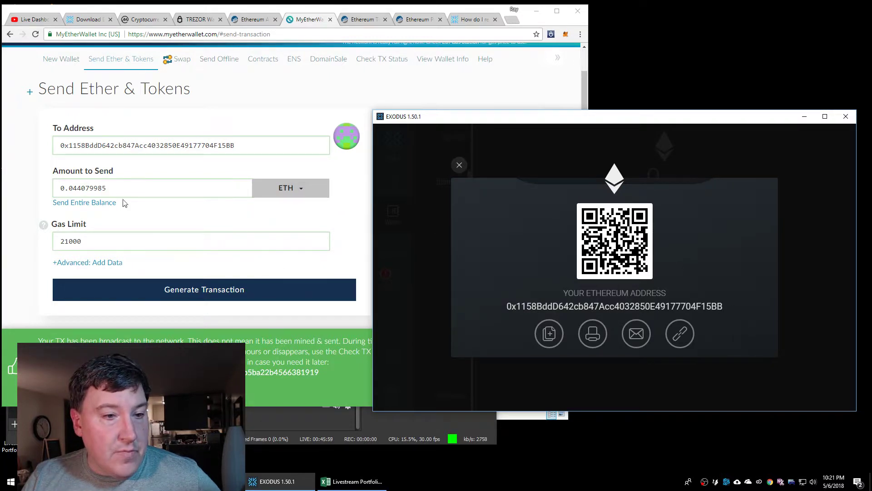
{"action": "left_click", "coordinate": [91, 203]}
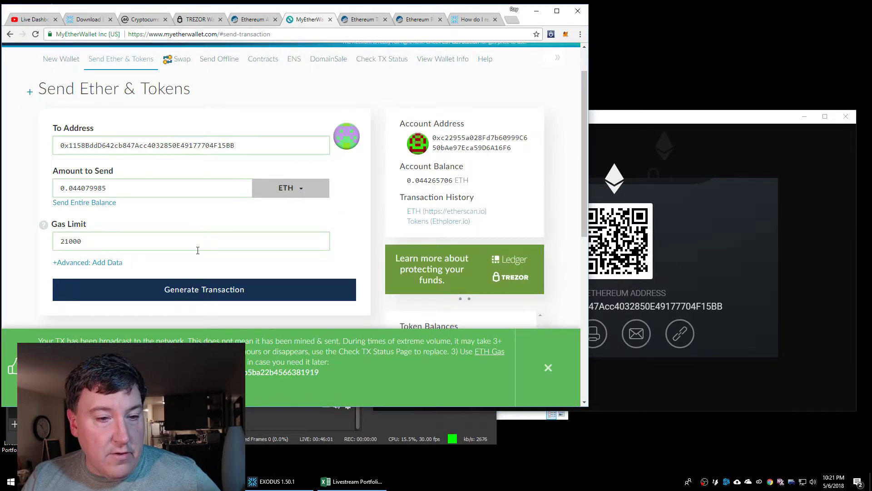
Generate and broadcast the 0.044079985 ETH transaction to the Exodus Ethereum address
{"action": "left_click", "coordinate": [548, 367]}
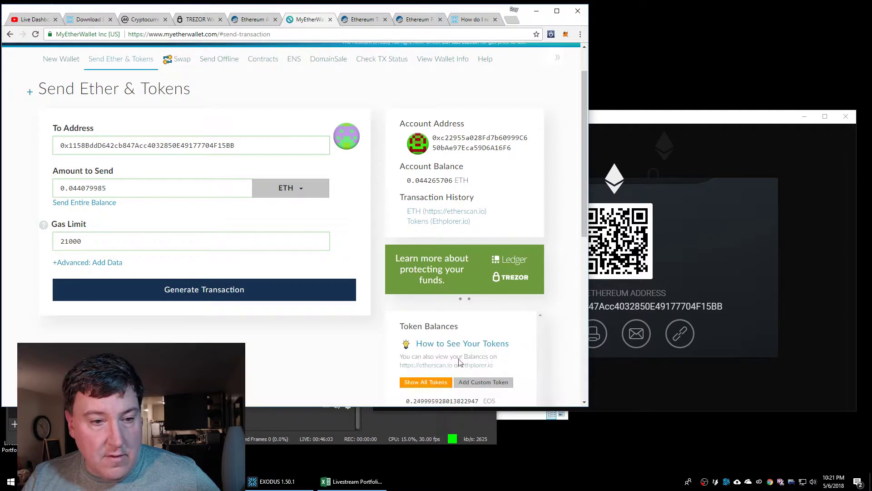
{"action": "left_click", "coordinate": [204, 293]}
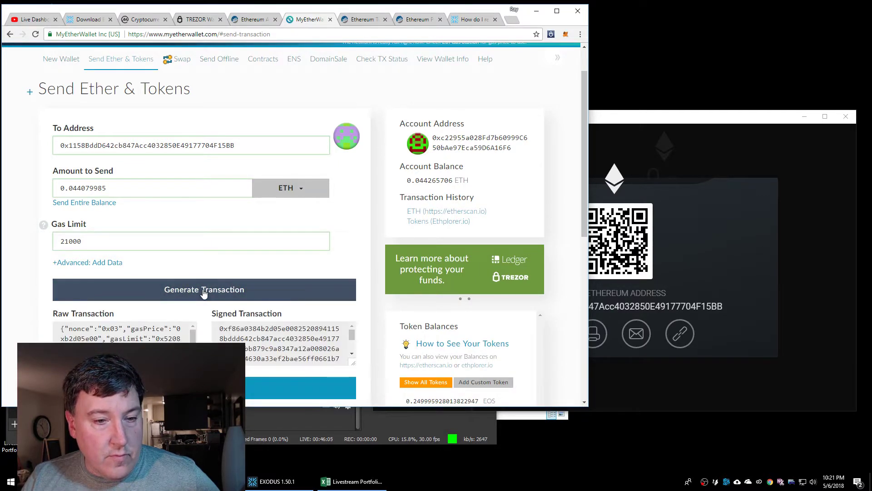
{"action": "left_click", "coordinate": [300, 387]}
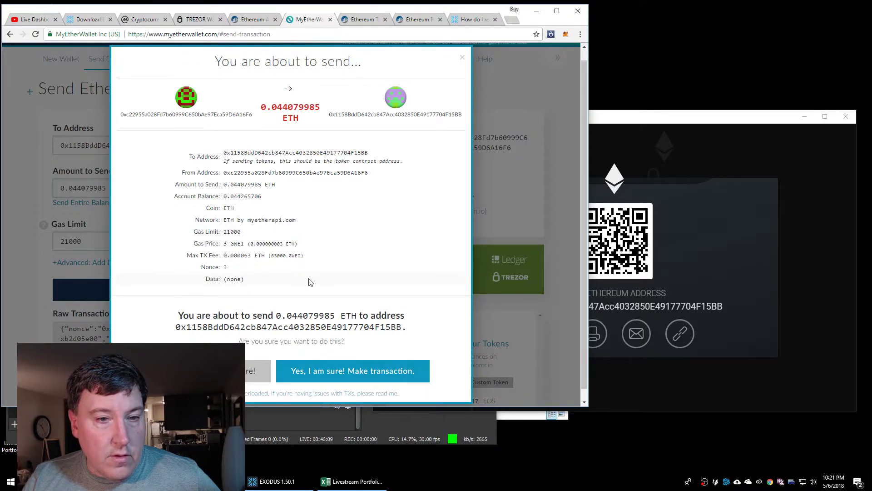
{"action": "left_click", "coordinate": [334, 372]}
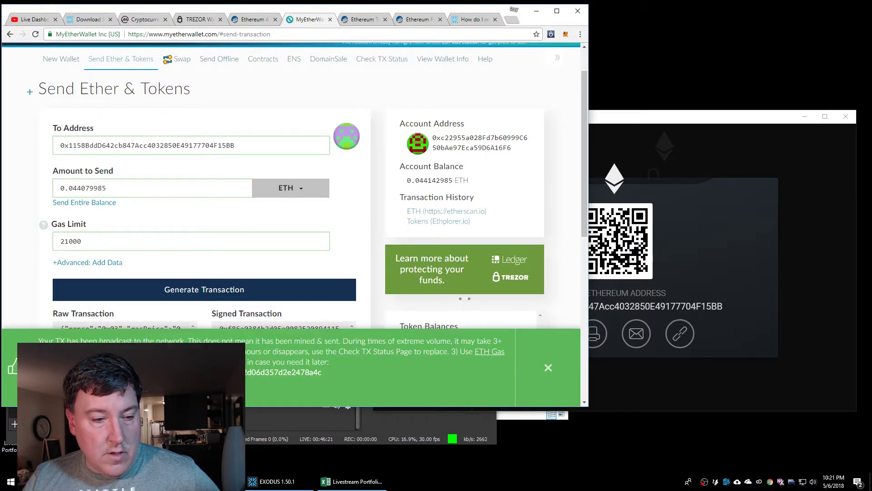
Open the sent transaction on Etherscan and reload it to show 0.044079985 Ether pending confirmation
{"action": "left_click", "coordinate": [236, 372]}
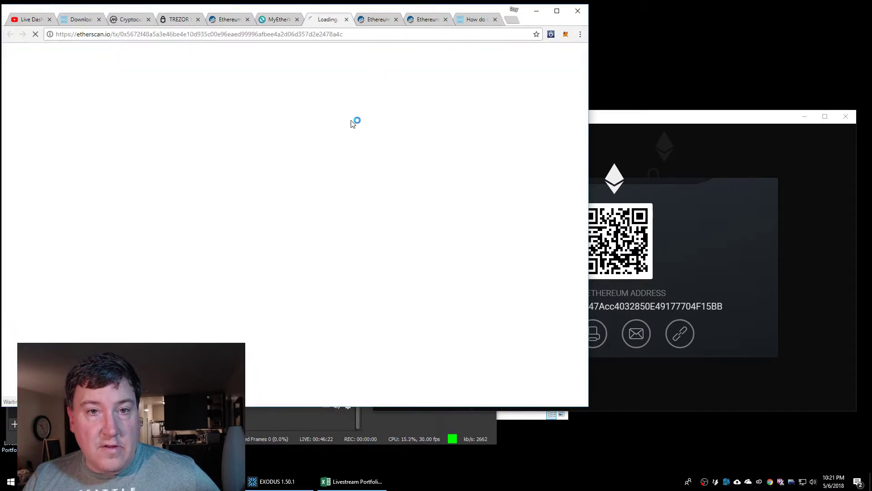
{"action": "left_click", "coordinate": [396, 19]}
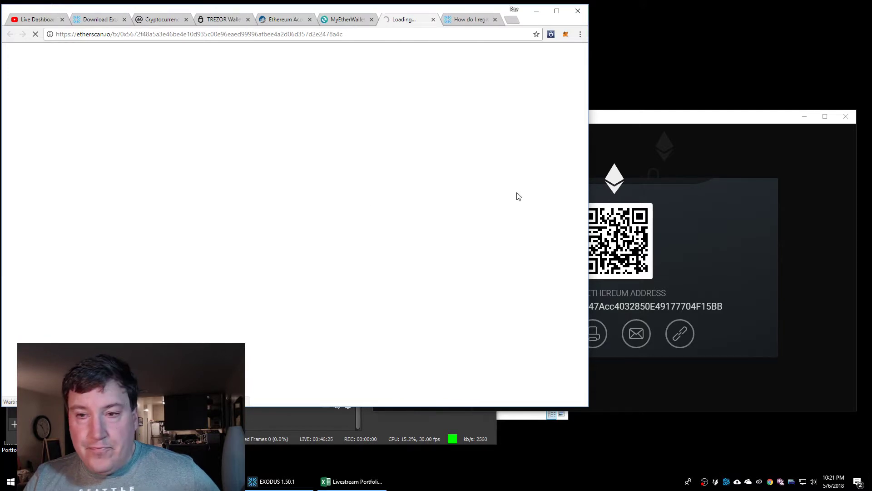
{"action": "left_click", "coordinate": [692, 122]}
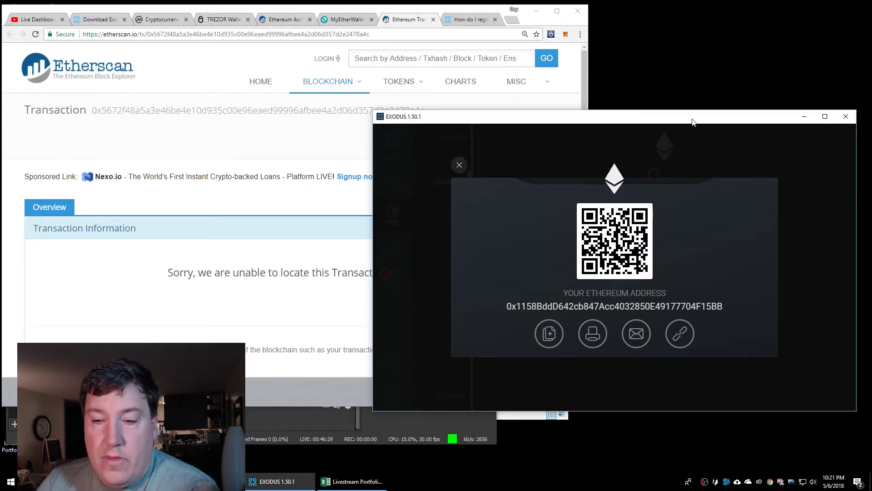
{"action": "left_click", "coordinate": [459, 165]}
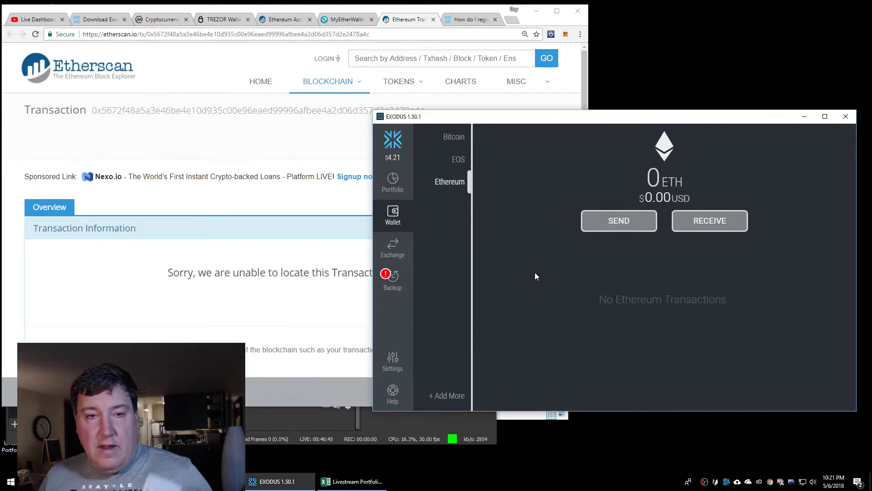
{"action": "left_click", "coordinate": [413, 21]}
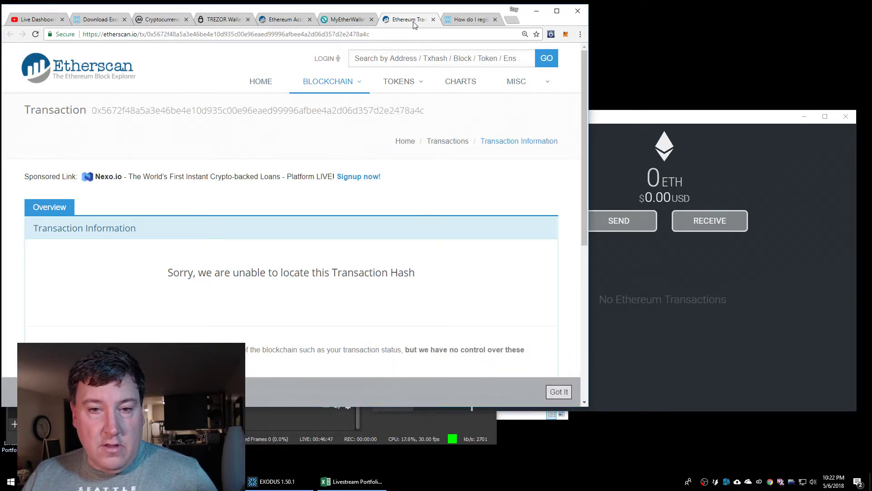
{"action": "left_click", "coordinate": [363, 36]}
{"action": "key", "text": "Return"}
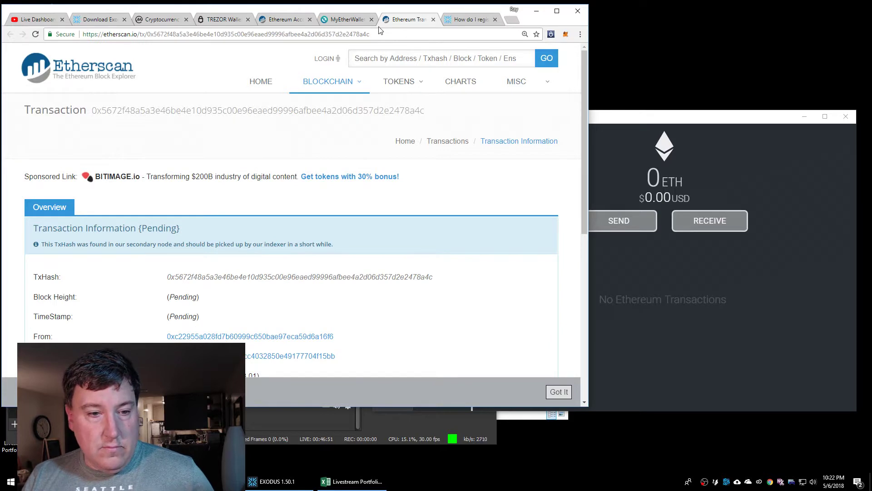
{"action": "scroll", "coordinate": [446, 275], "scroll_direction": "down", "scroll_amount": 4}
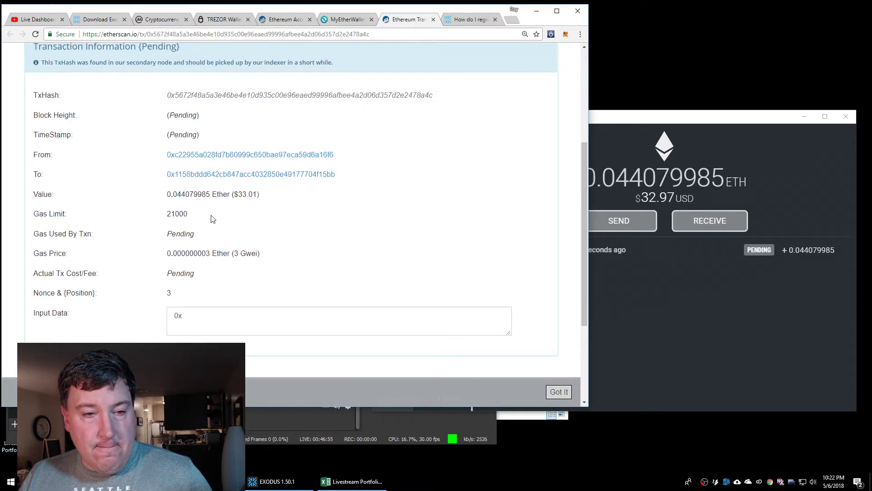
Check Exodus's Ethereum and EOS wallets for the pending deposit
{"action": "left_click", "coordinate": [709, 308]}
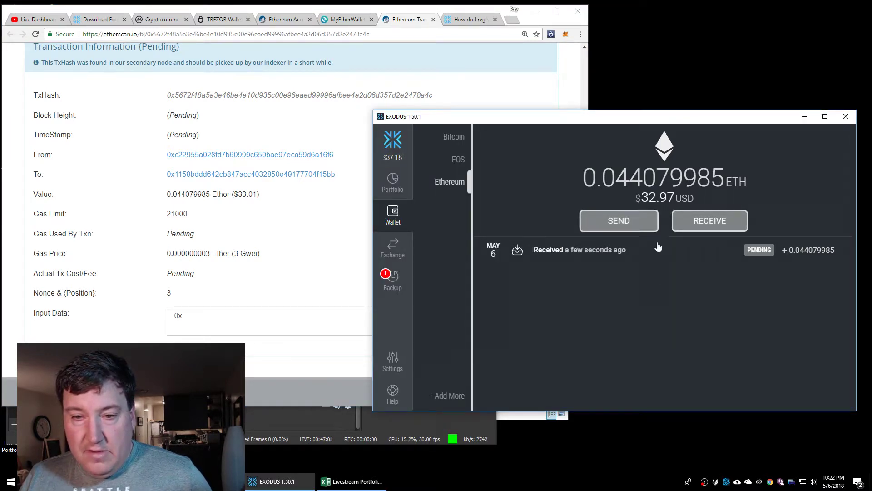
{"action": "left_click", "coordinate": [282, 253]}
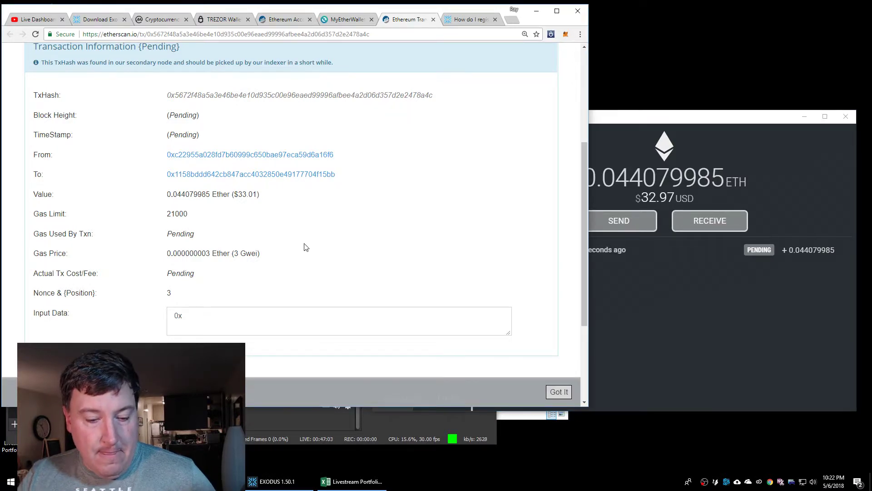
{"action": "left_click", "coordinate": [597, 276]}
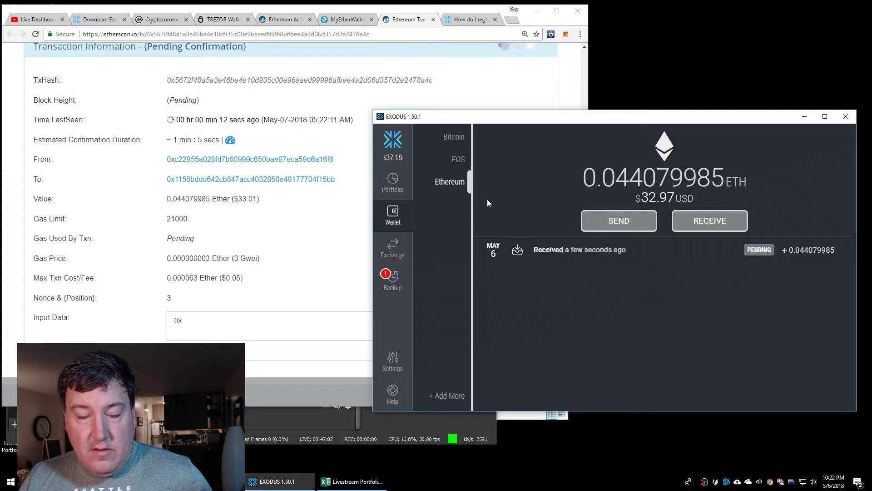
{"action": "left_click", "coordinate": [455, 165]}
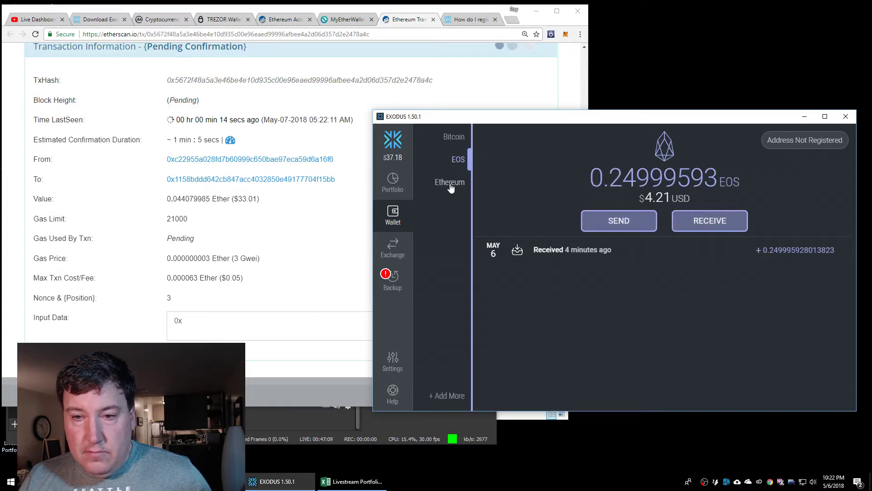
{"action": "left_click", "coordinate": [449, 182]}
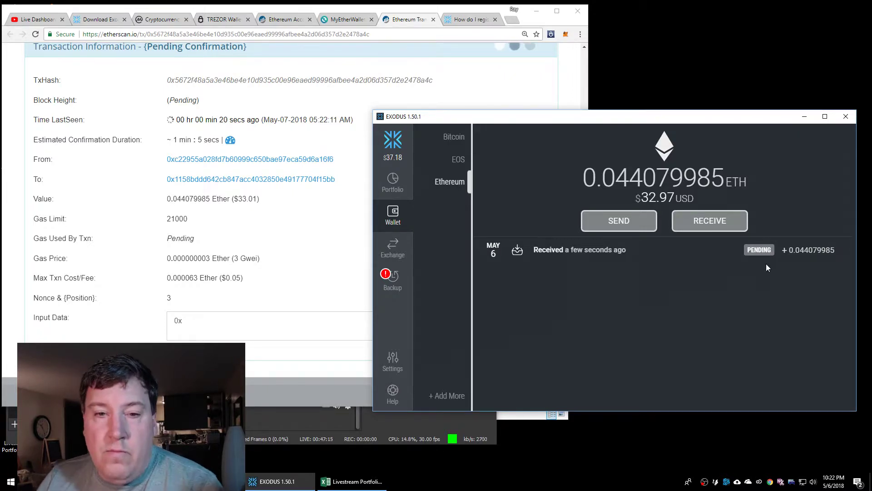
{"action": "left_click", "coordinate": [459, 159]}
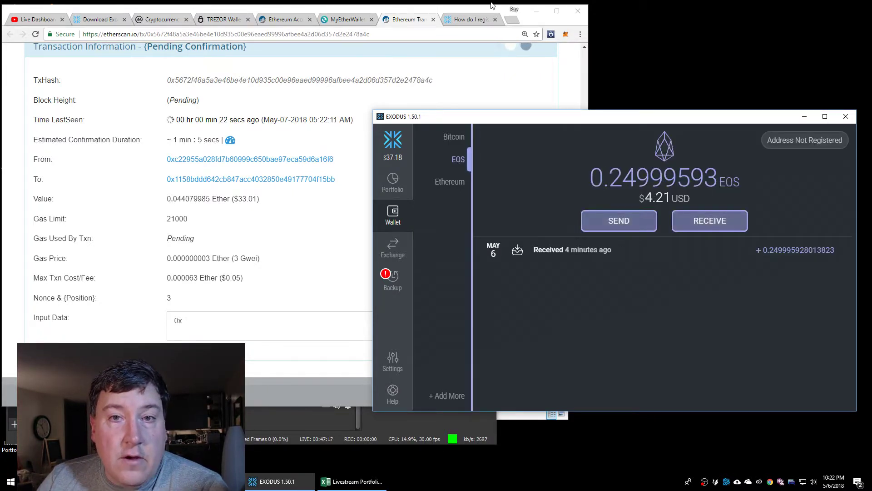
Open the 'How do I register my EOS address' article tab and narrow the browser beside Exodus
{"action": "left_click", "coordinate": [460, 19]}
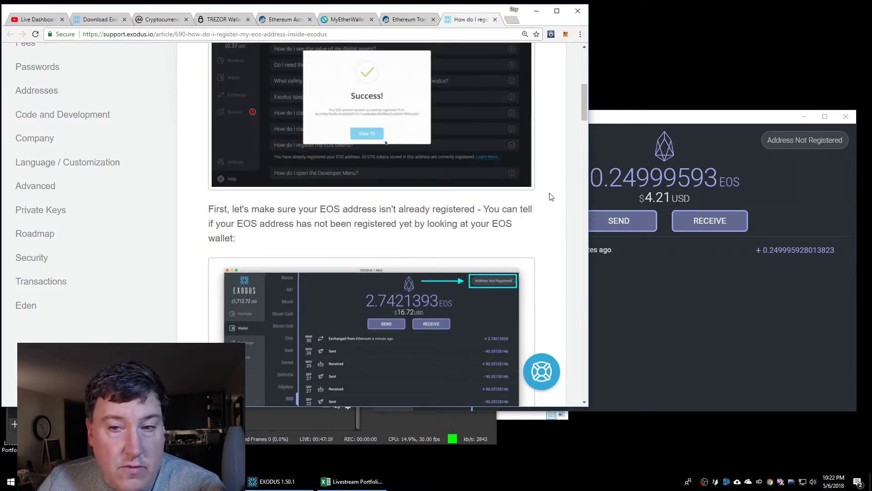
{"action": "left_click_drag", "start_coordinate": [588, 200], "coordinate": [506, 191]}
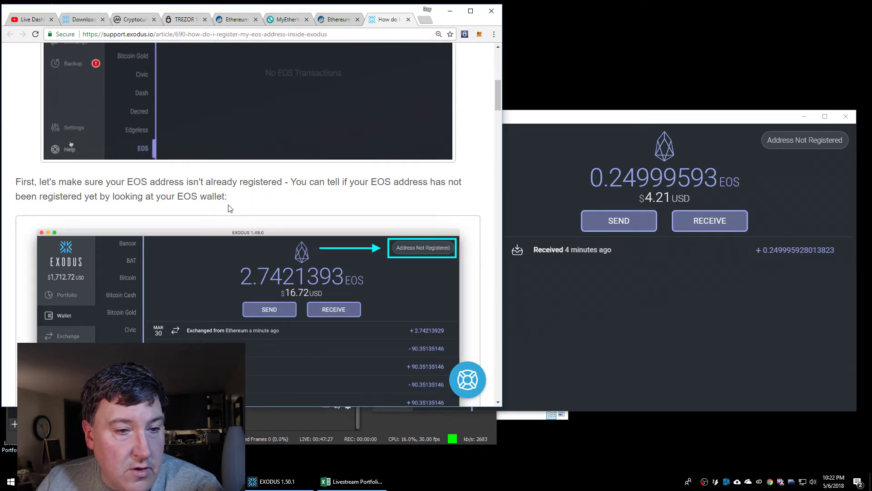
{"action": "scroll", "coordinate": [234, 204], "scroll_direction": "down", "scroll_amount": 2}
{"action": "scroll", "coordinate": [234, 207], "scroll_direction": "down", "scroll_amount": 1}
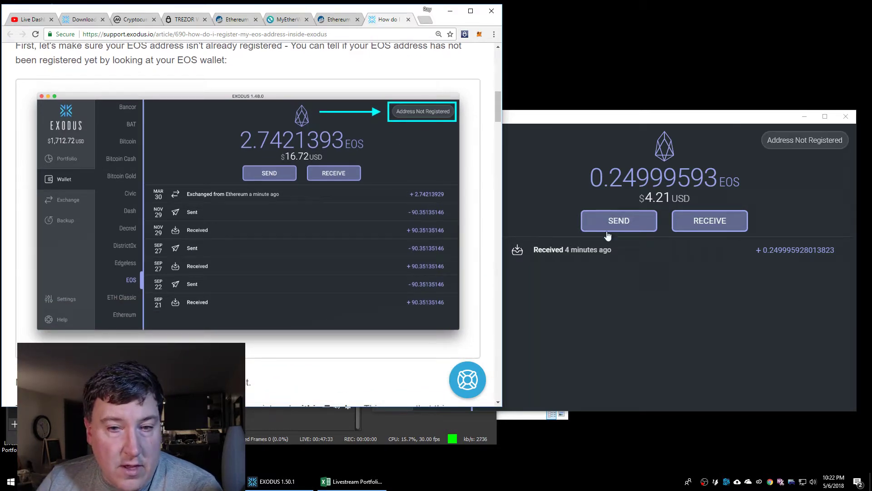
Scroll the article to the receiving-address screenshot and open Exodus's Bitcoin wallet at 0 BTC
{"action": "left_click", "coordinate": [631, 330]}
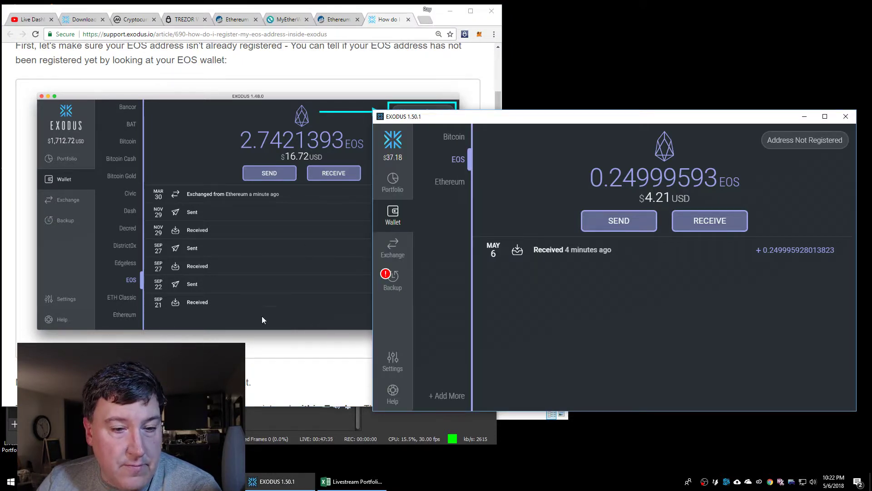
{"action": "left_click", "coordinate": [258, 349]}
{"action": "scroll", "coordinate": [258, 352], "scroll_direction": "down", "scroll_amount": 6}
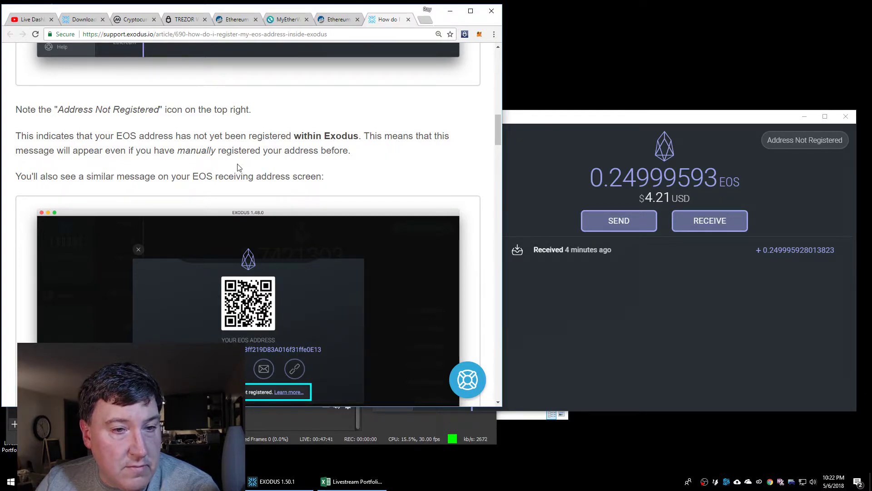
{"action": "scroll", "coordinate": [236, 168], "scroll_direction": "down", "scroll_amount": 2}
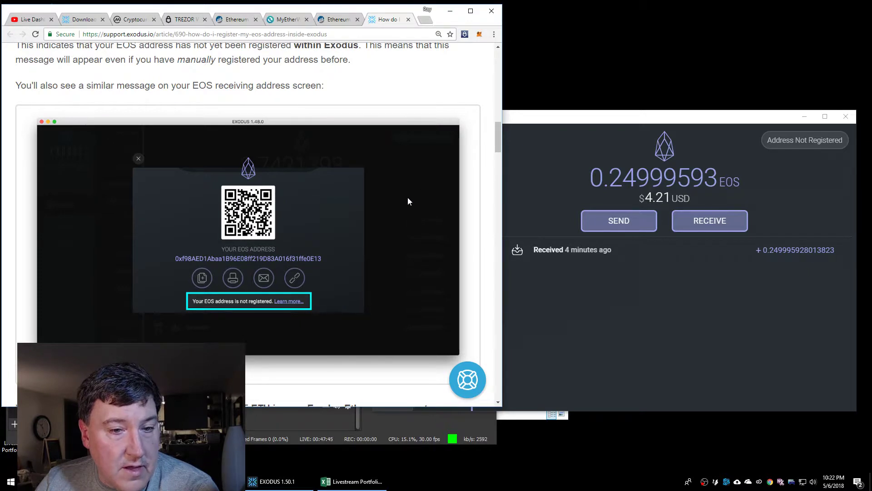
{"action": "left_click", "coordinate": [615, 299]}
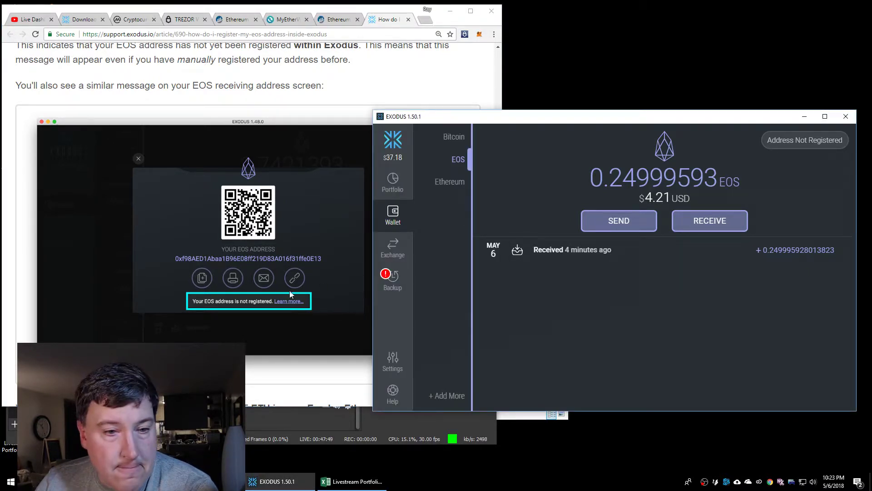
{"action": "left_click", "coordinate": [454, 140]}
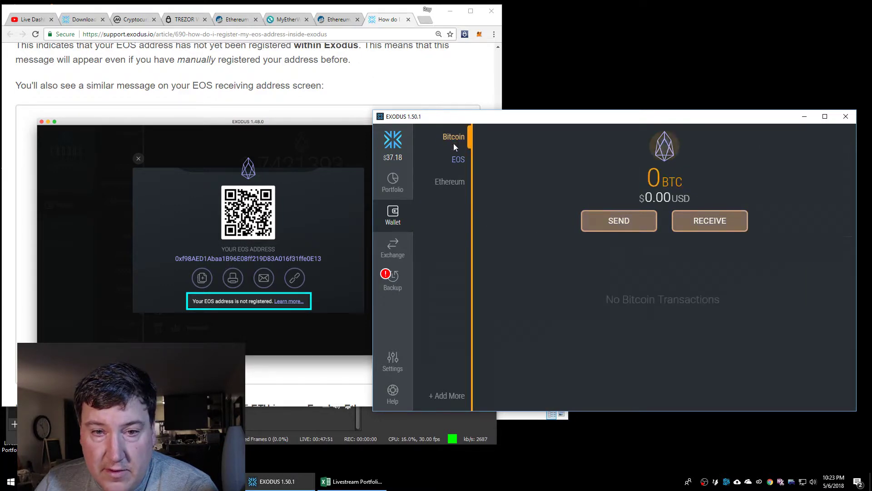
Show the EOS receive address flagged not registered, and scroll the article to the Help menu section
{"action": "left_click", "coordinate": [459, 161]}
{"action": "left_click", "coordinate": [711, 220]}
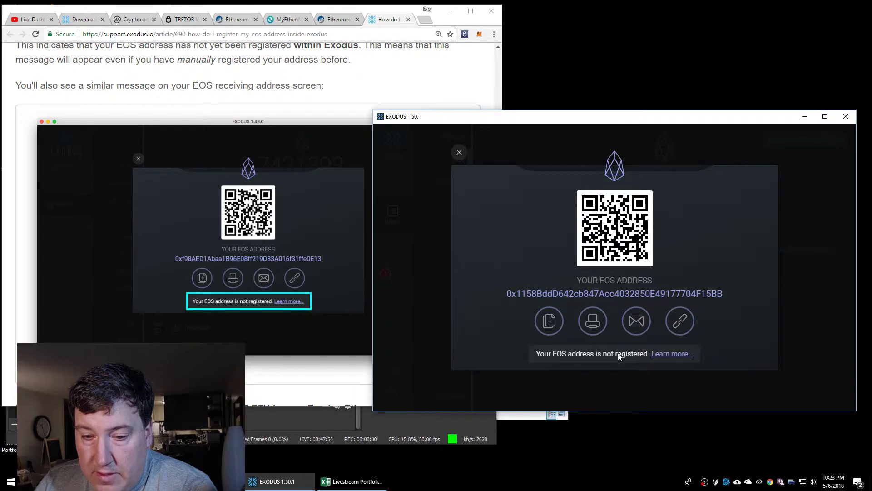
{"action": "left_click", "coordinate": [198, 325]}
{"action": "scroll", "coordinate": [198, 325], "scroll_direction": "down", "scroll_amount": 7}
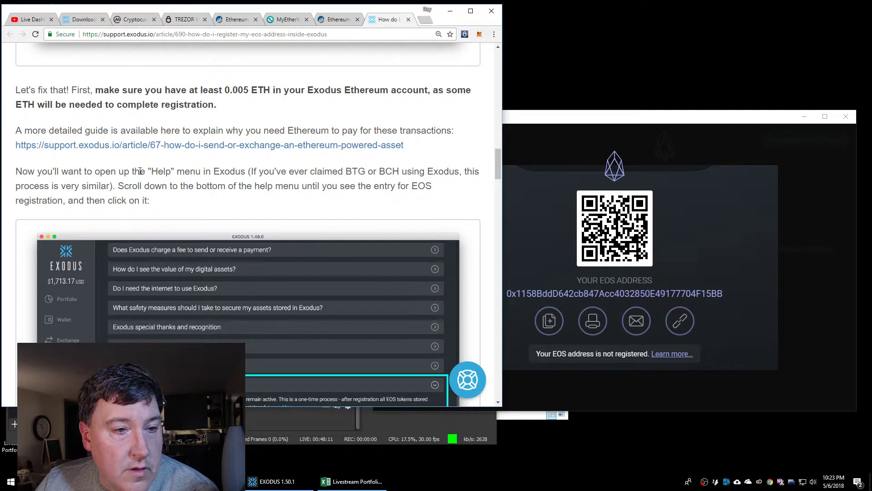
{"action": "scroll", "coordinate": [158, 200], "scroll_direction": "down", "scroll_amount": 2}
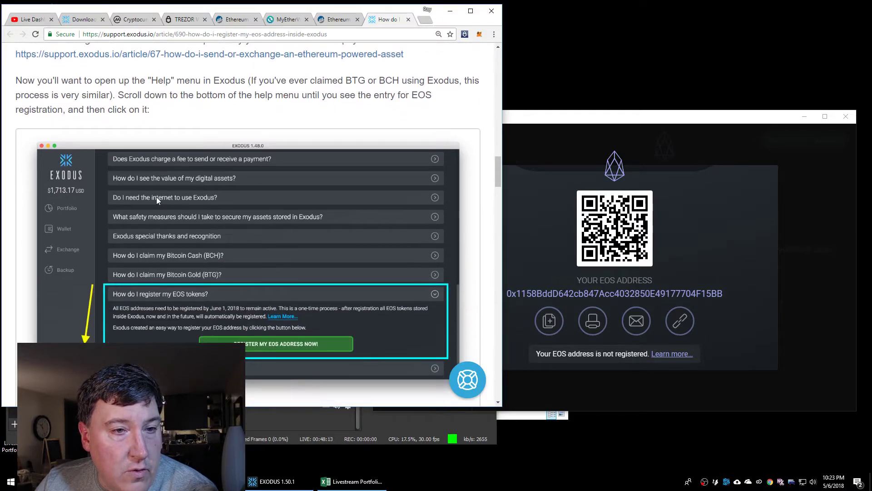
{"action": "left_click", "coordinate": [608, 121]}
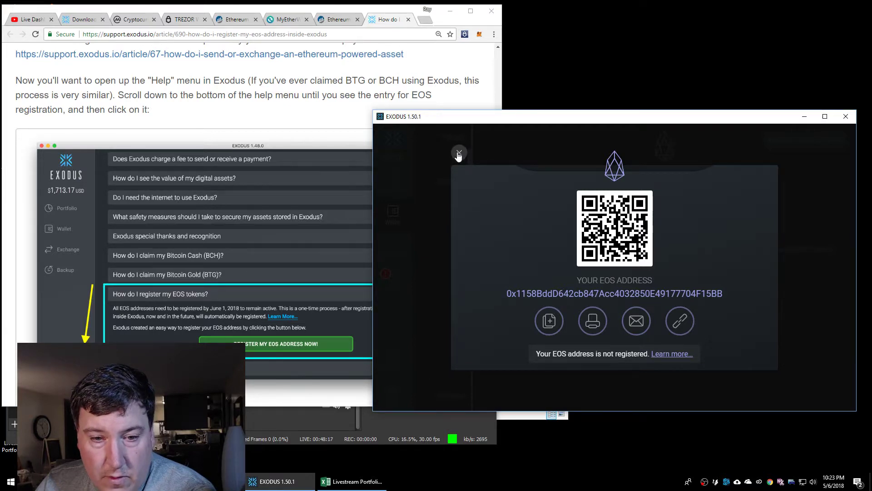
Close the EOS receive screen and expand Exodus Help's 'How do I register my EOS tokens?' entry
{"action": "left_click", "coordinate": [459, 152]}
{"action": "left_click", "coordinate": [393, 396]}
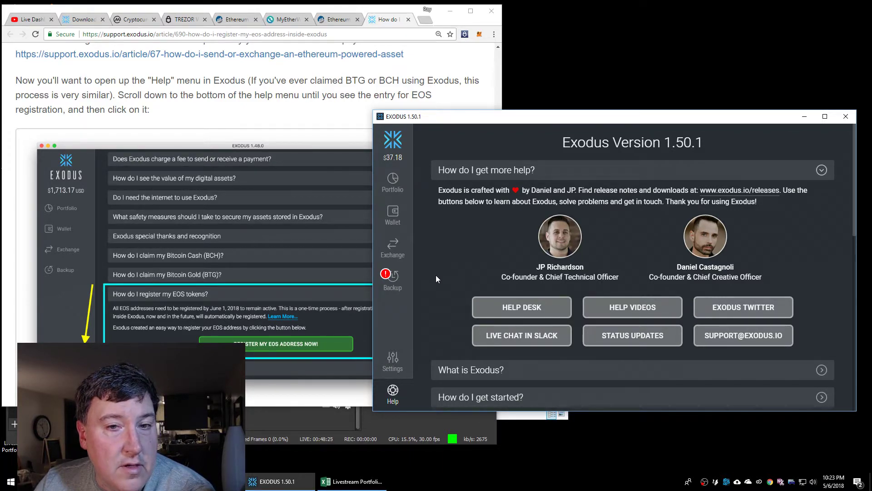
{"action": "scroll", "coordinate": [452, 273], "scroll_direction": "down", "scroll_amount": 10}
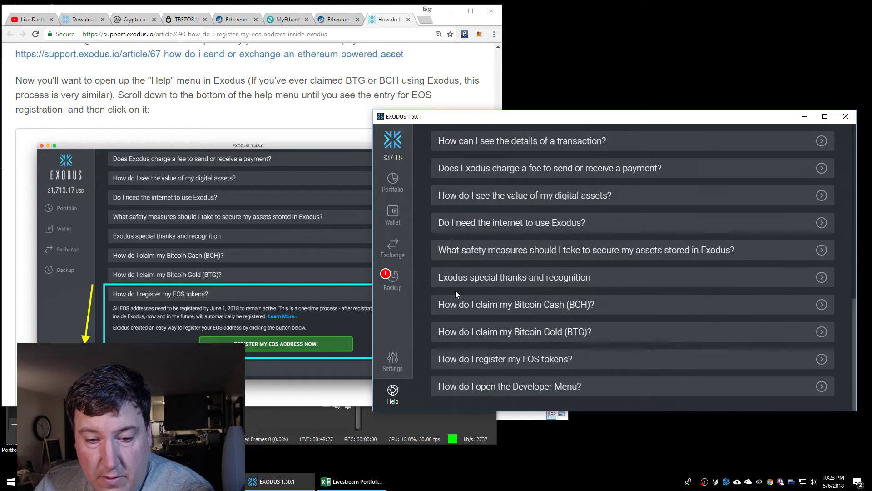
{"action": "left_click", "coordinate": [507, 361]}
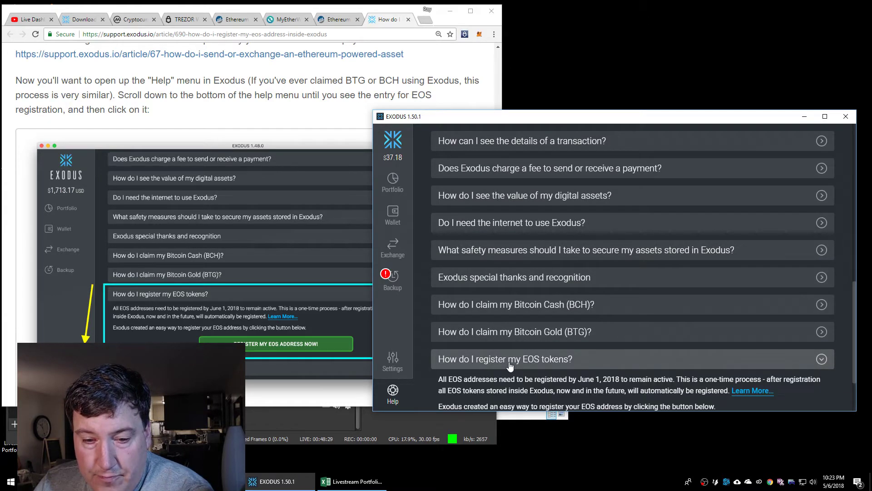
{"action": "scroll", "coordinate": [504, 363], "scroll_direction": "down", "scroll_amount": 2}
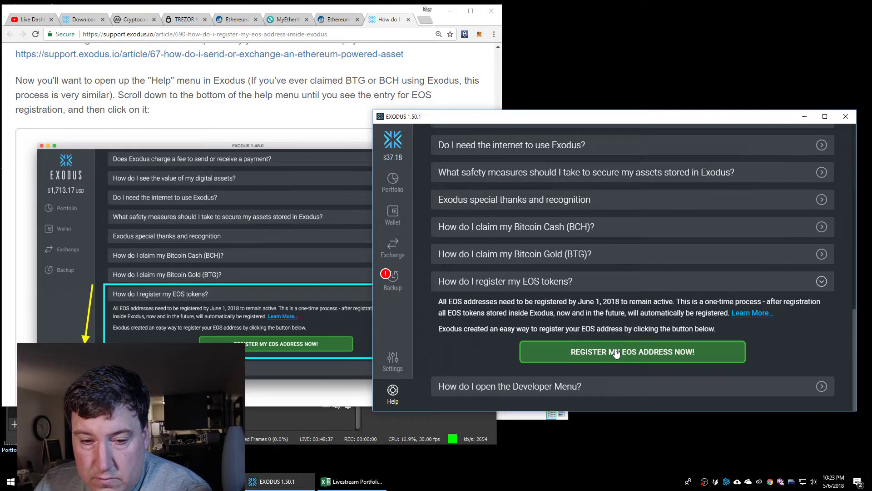
Register the EOS address for a 0.00027 ETH fee and open the registration TX on Etherscan
{"action": "left_click", "coordinate": [616, 353]}
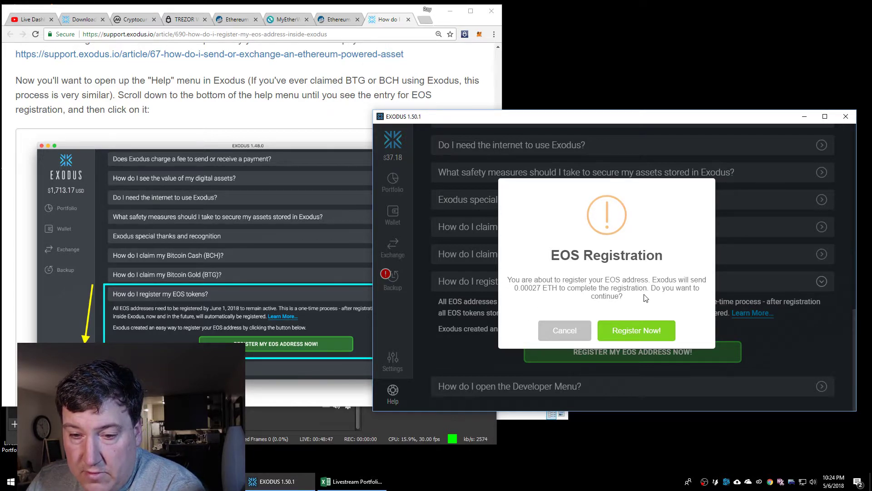
{"action": "left_click", "coordinate": [637, 331]}
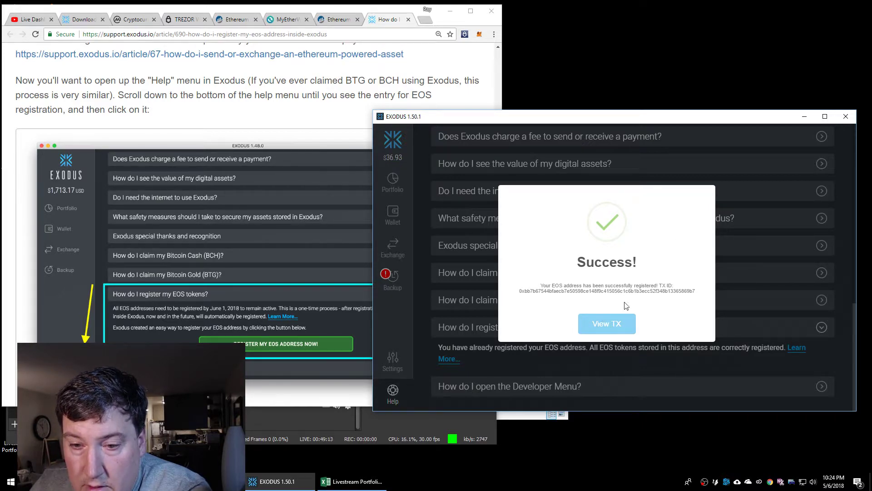
{"action": "left_click", "coordinate": [607, 323]}
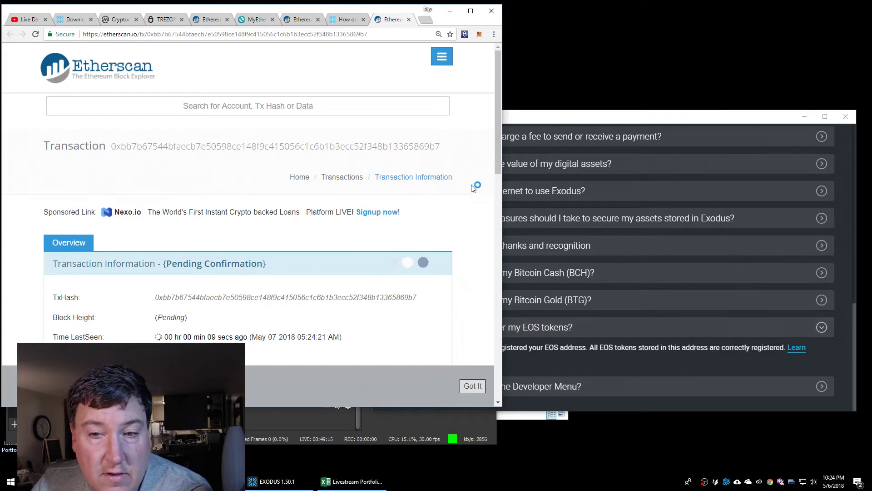
Review the pending registration transaction's fees and register input data, marking its 3 Gwei gas price
{"action": "scroll", "coordinate": [417, 240], "scroll_direction": "down", "scroll_amount": 6}
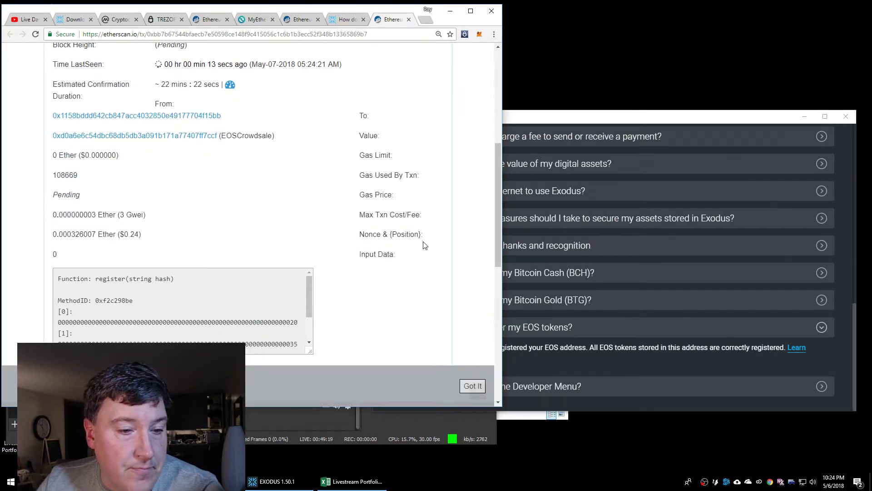
{"action": "scroll", "coordinate": [427, 242], "scroll_direction": "down", "scroll_amount": 3}
{"action": "scroll", "coordinate": [422, 243], "scroll_direction": "up", "scroll_amount": 3}
{"action": "scroll", "coordinate": [419, 245], "scroll_direction": "up", "scroll_amount": 3}
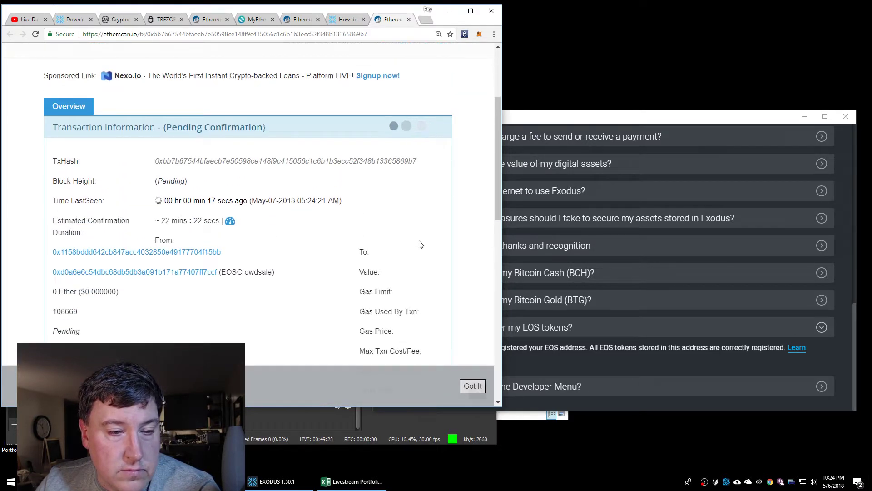
{"action": "left_click", "coordinate": [685, 117]}
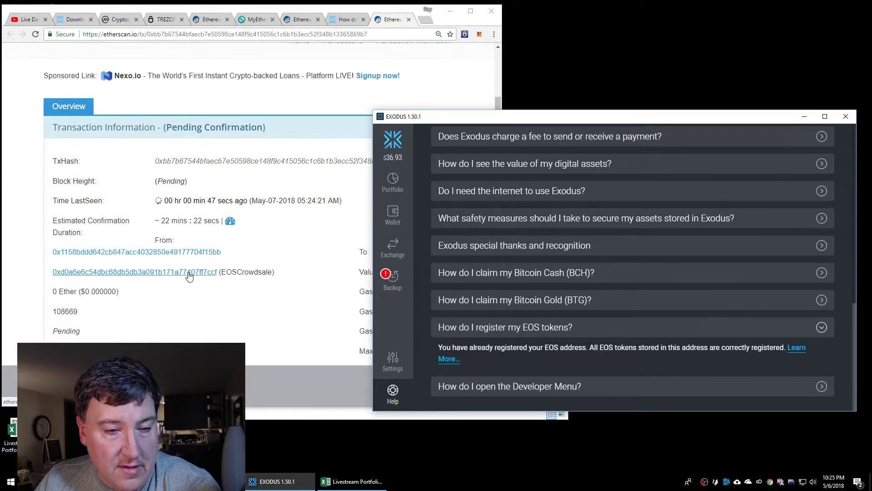
{"action": "left_click", "coordinate": [294, 263]}
{"action": "scroll", "coordinate": [296, 258], "scroll_direction": "down", "scroll_amount": 4}
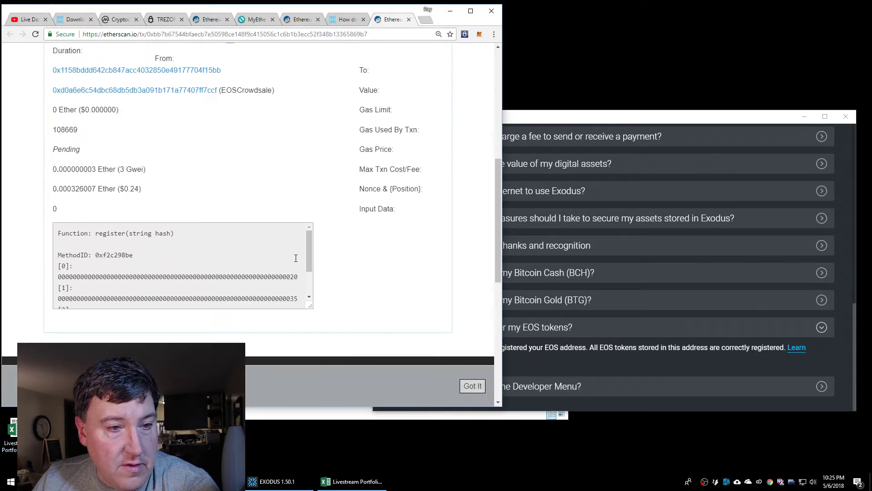
{"action": "left_click_drag", "start_coordinate": [143, 169], "coordinate": [118, 169]}
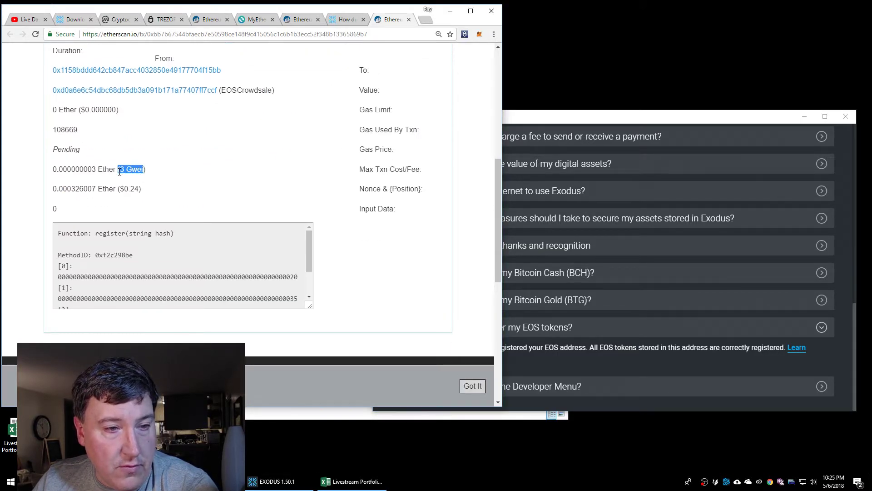
Open the EOSCrowdsale contract's pending transactions list on Etherscan
{"action": "left_click", "coordinate": [189, 91]}
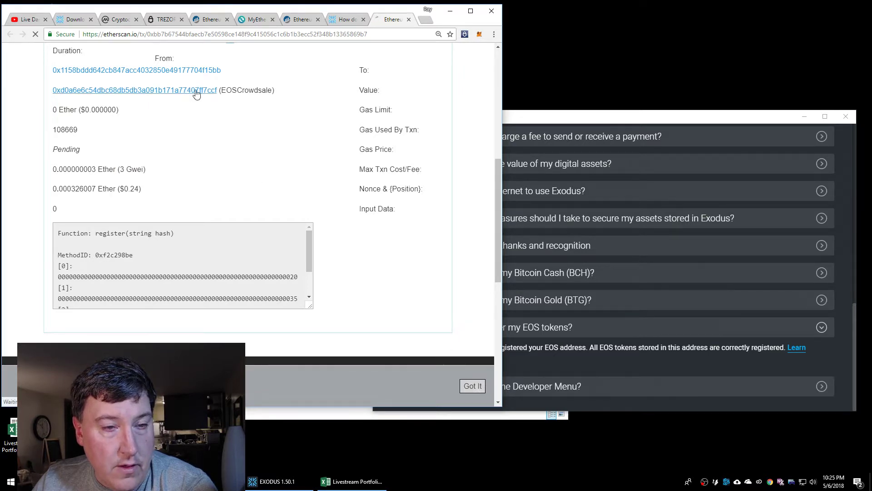
{"action": "scroll", "coordinate": [317, 244], "scroll_direction": "down", "scroll_amount": 5}
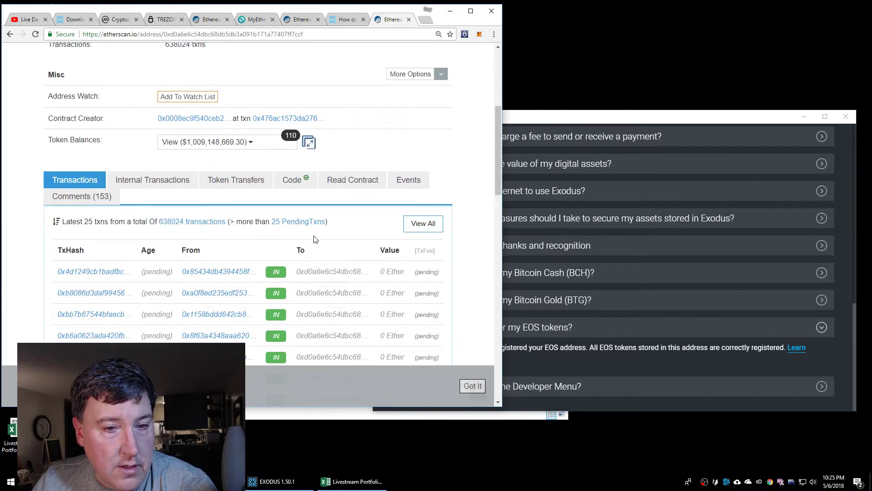
{"action": "left_click", "coordinate": [297, 222]}
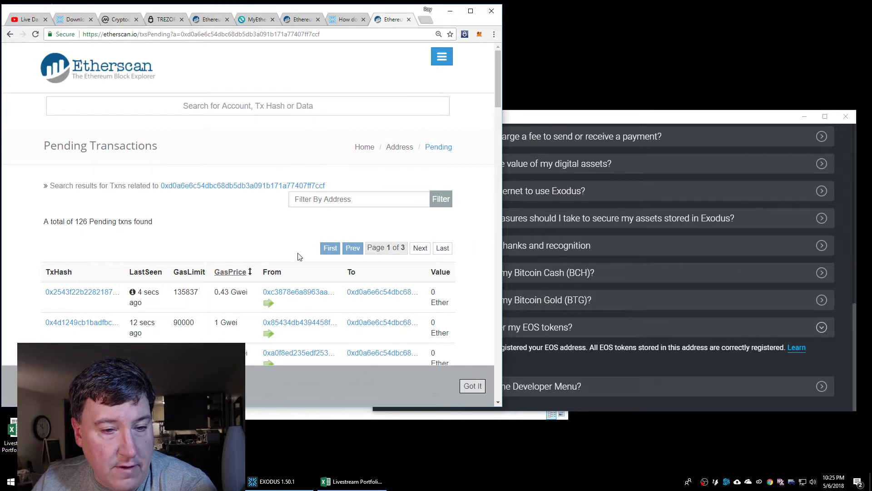
{"action": "scroll", "coordinate": [293, 248], "scroll_direction": "down", "scroll_amount": 5}
{"action": "scroll", "coordinate": [292, 247], "scroll_direction": "down", "scroll_amount": 10}
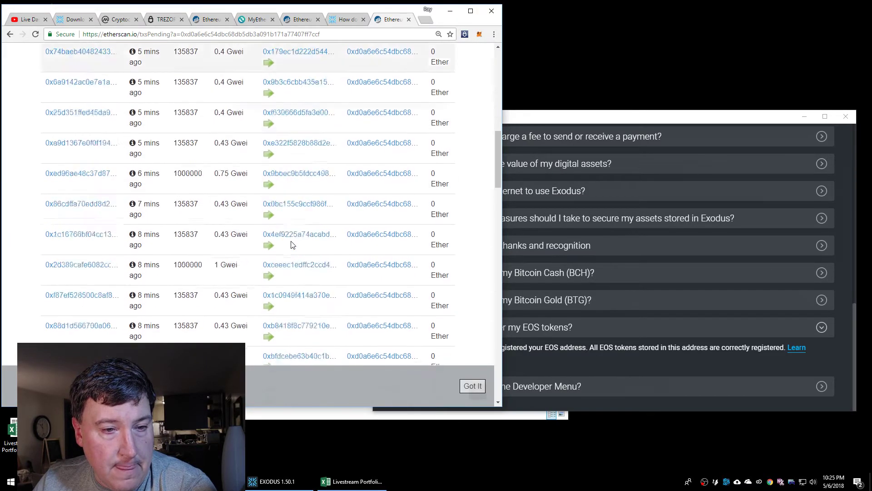
{"action": "scroll", "coordinate": [291, 248], "scroll_direction": "down", "scroll_amount": 10}
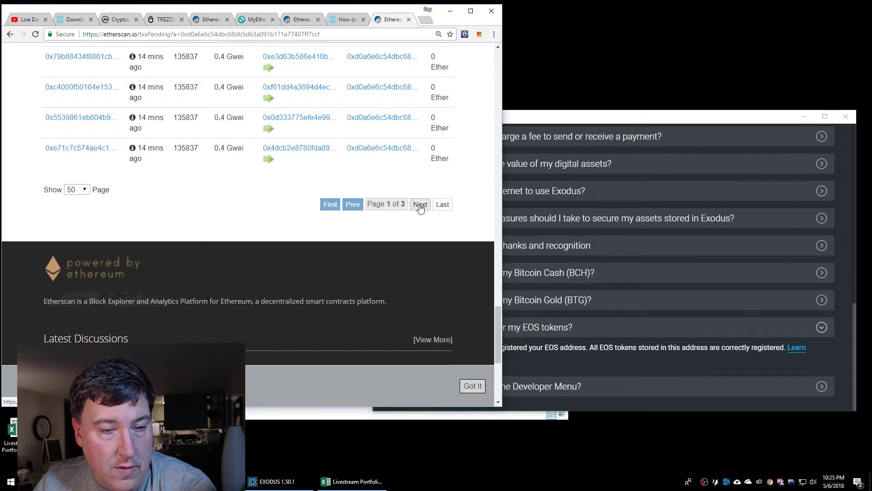
Page through pending transactions pages 2 and 3 to compare gas prices
{"action": "left_click", "coordinate": [420, 205]}
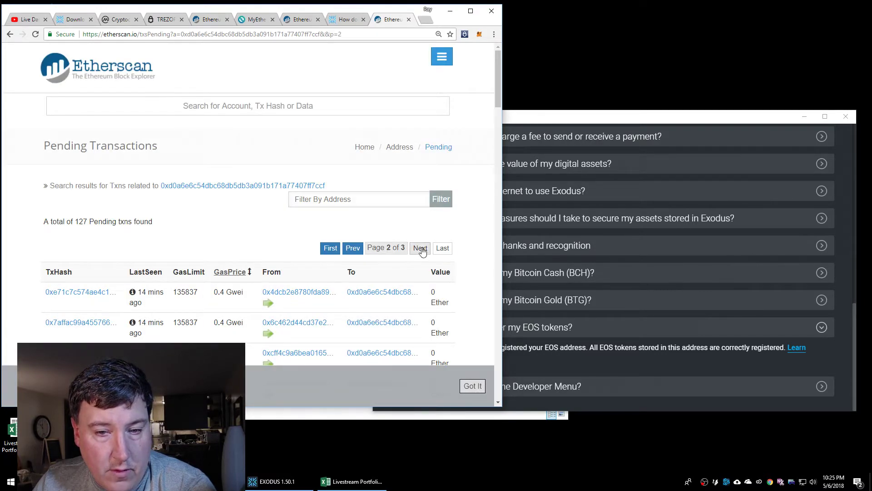
{"action": "left_click", "coordinate": [420, 247]}
{"action": "scroll", "coordinate": [407, 274], "scroll_direction": "down", "scroll_amount": 8}
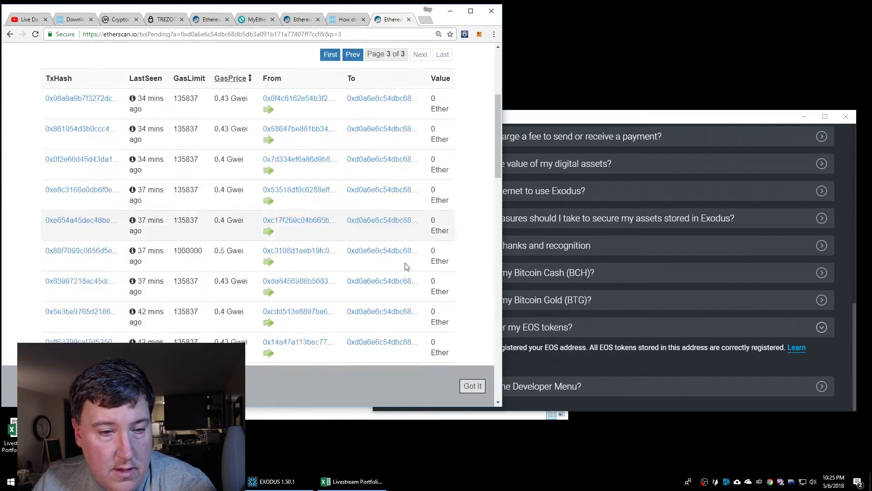
{"action": "scroll", "coordinate": [397, 272], "scroll_direction": "down", "scroll_amount": 6}
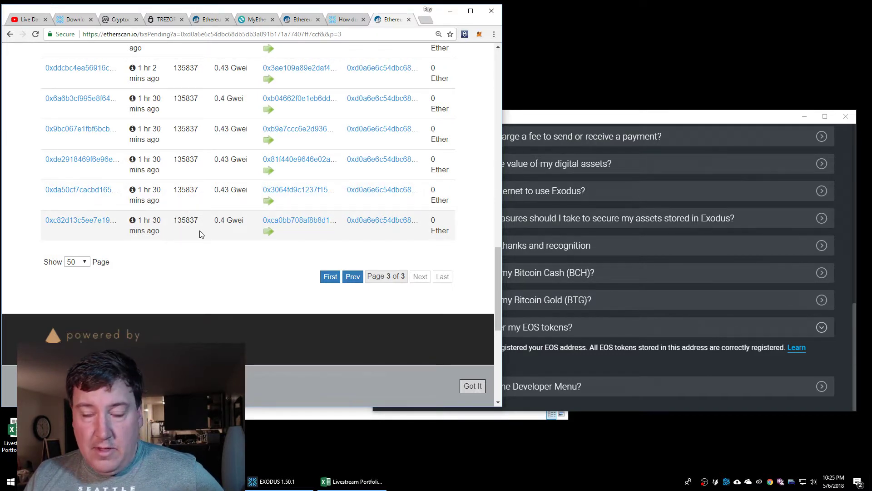
{"action": "scroll", "coordinate": [209, 235], "scroll_direction": "up", "scroll_amount": 2}
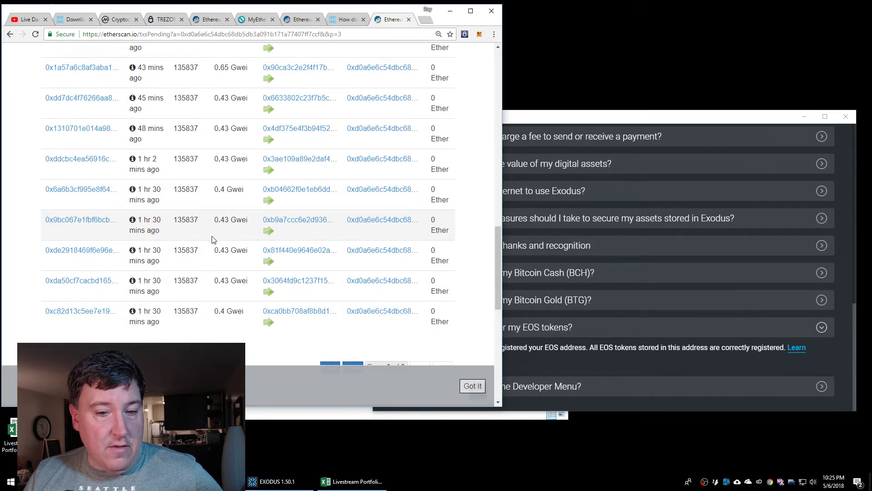
{"action": "scroll", "coordinate": [214, 239], "scroll_direction": "down", "scroll_amount": 2}
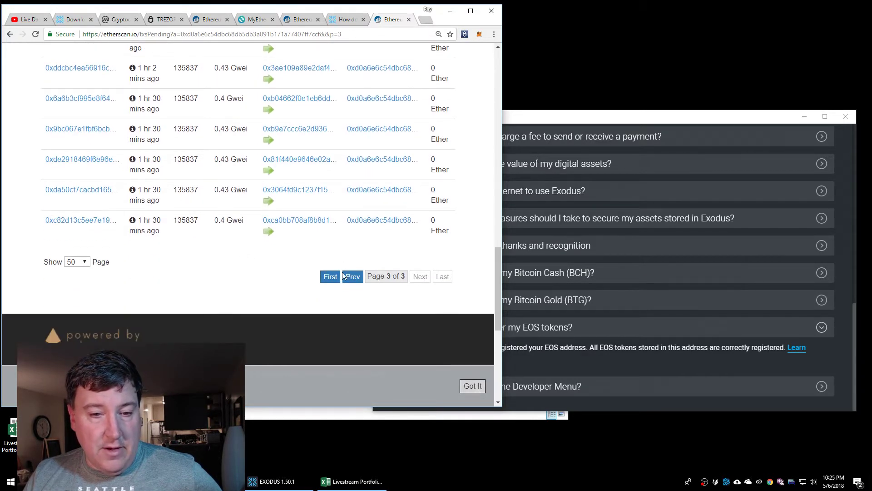
Return to pages 2 and 1 and mark the 21 Gwei gas price for comparison
{"action": "left_click", "coordinate": [352, 276]}
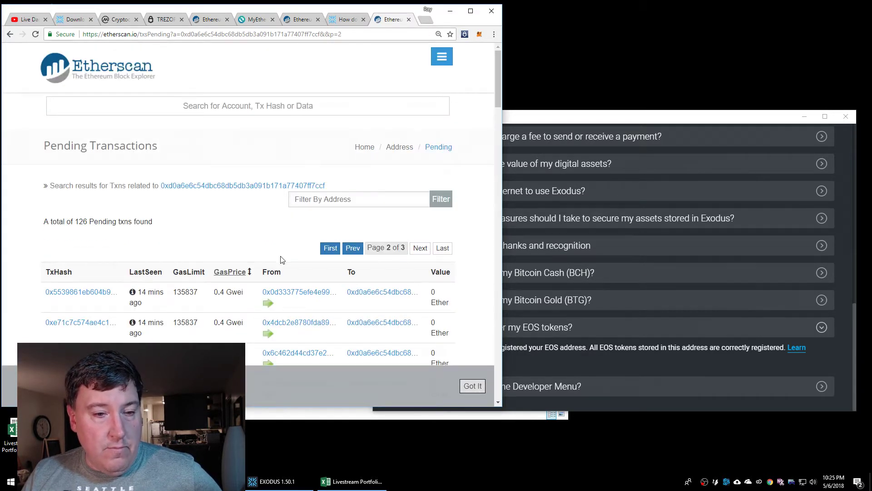
{"action": "scroll", "coordinate": [279, 262], "scroll_direction": "down", "scroll_amount": 15}
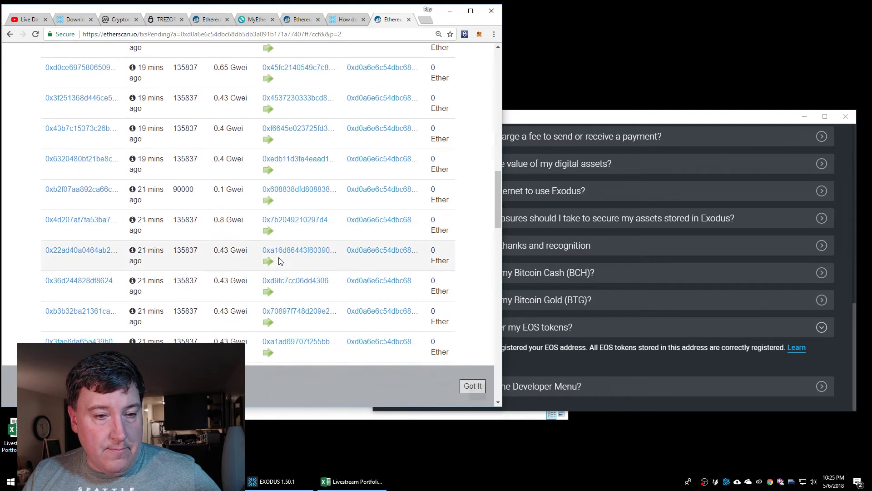
{"action": "scroll", "coordinate": [279, 261], "scroll_direction": "down", "scroll_amount": 10}
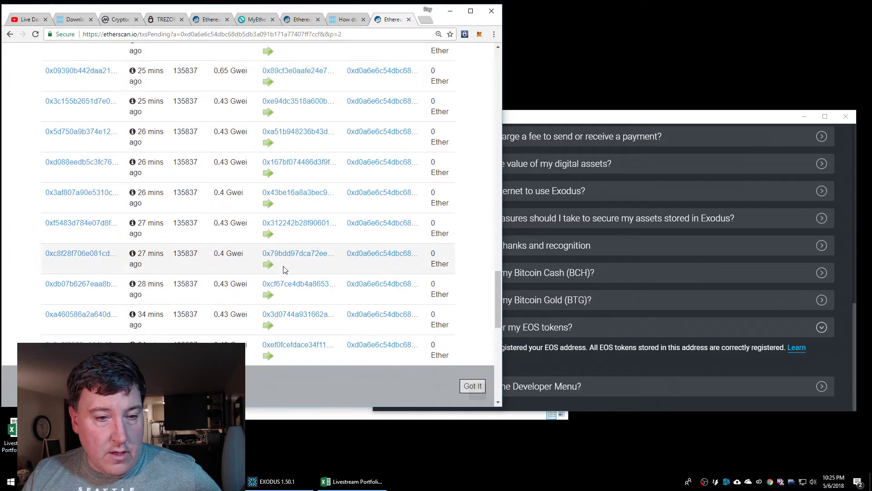
{"action": "left_click_drag", "start_coordinate": [500, 326], "coordinate": [516, 89]}
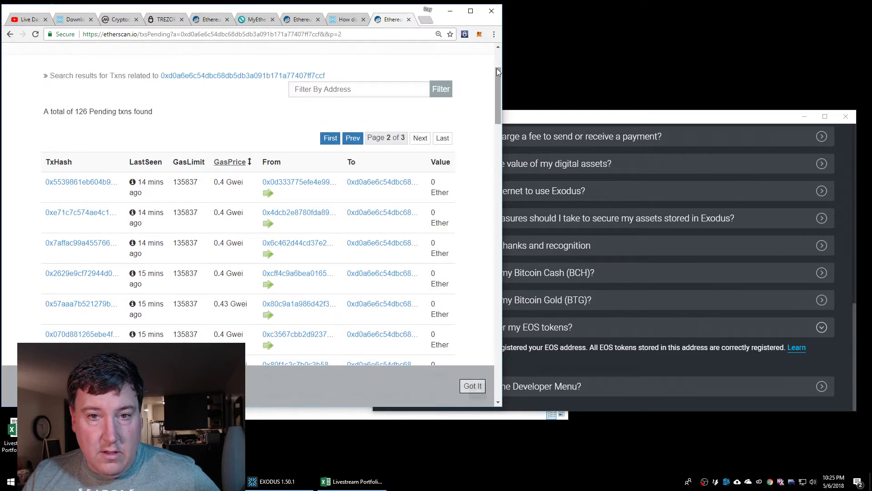
{"action": "left_click", "coordinate": [352, 142]}
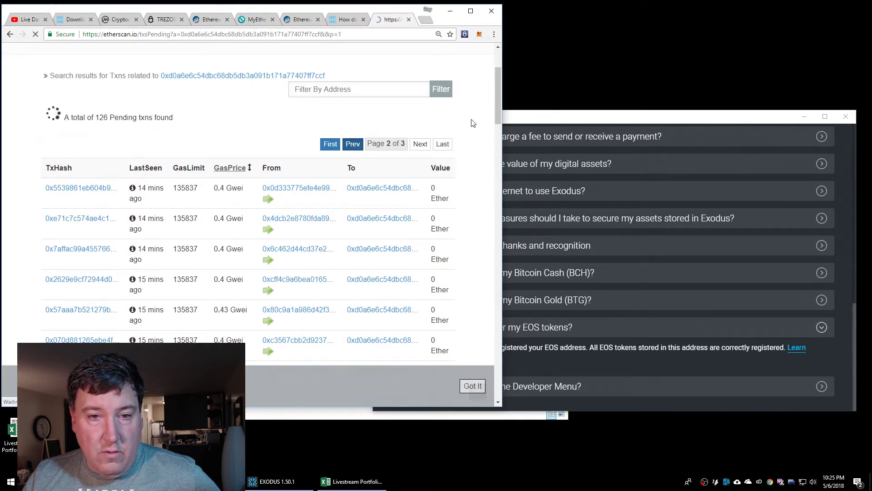
{"action": "left_click_drag", "start_coordinate": [497, 65], "coordinate": [514, 129]}
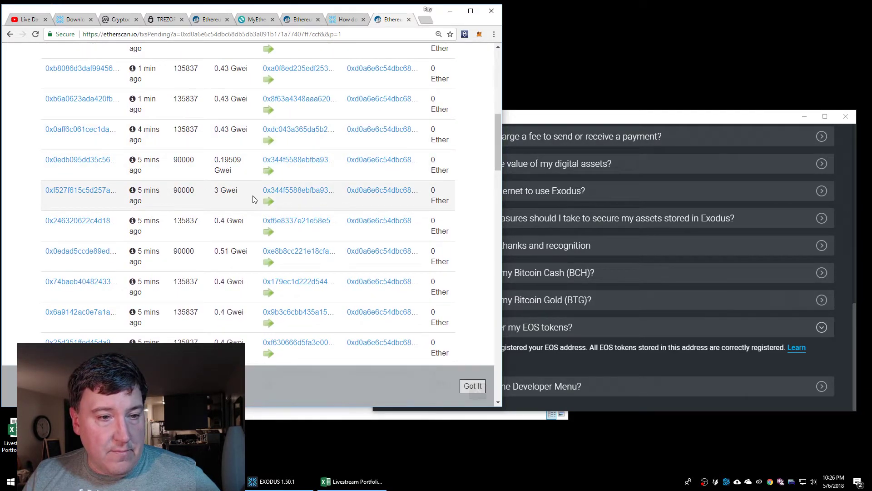
{"action": "scroll", "coordinate": [301, 198], "scroll_direction": "up", "scroll_amount": 5}
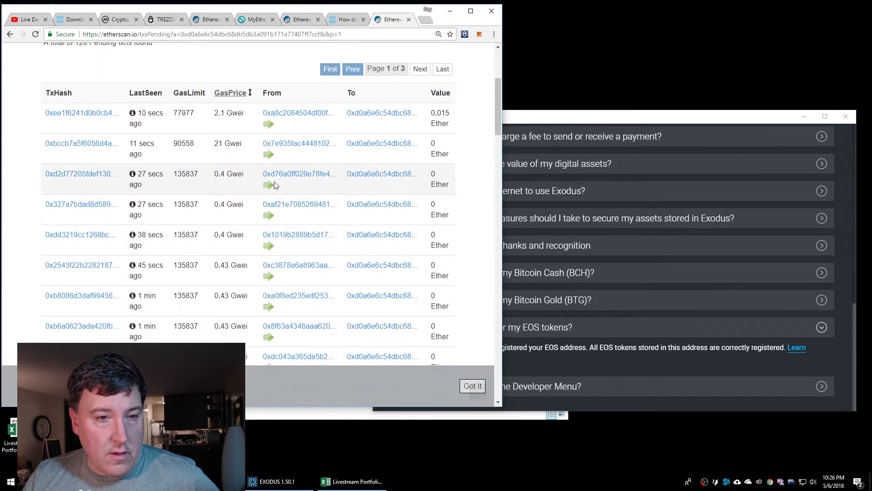
{"action": "left_click_drag", "start_coordinate": [212, 145], "coordinate": [242, 145]}
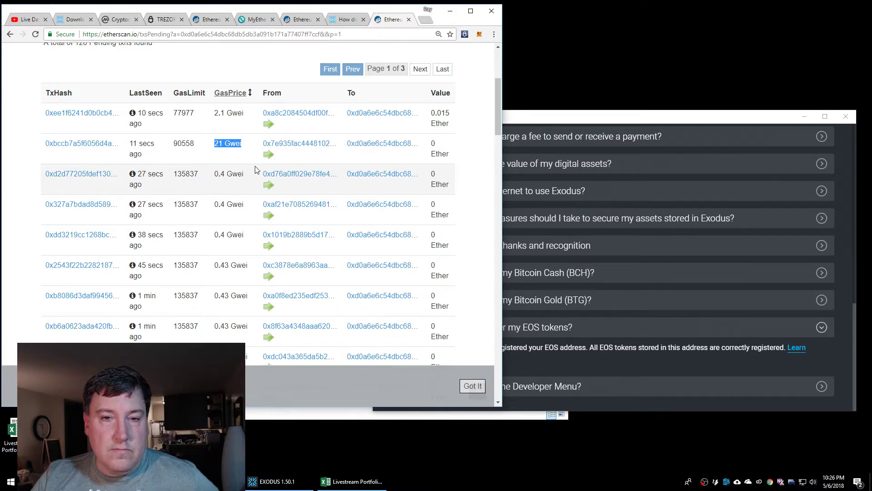
{"action": "scroll", "coordinate": [257, 201], "scroll_direction": "down", "scroll_amount": 1}
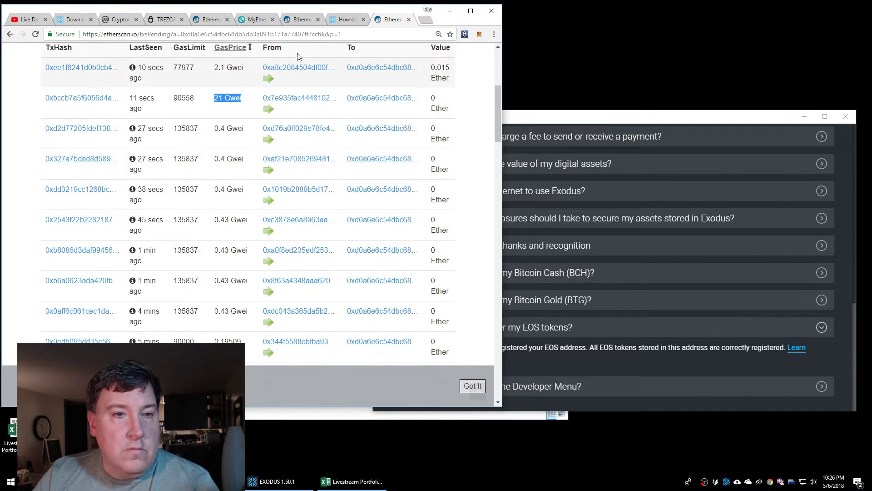
Go back through the browser history to the EOSCrowdsale register transaction on Etherscan
{"action": "left_click", "coordinate": [9, 34]}
{"action": "left_click", "coordinate": [10, 34]}
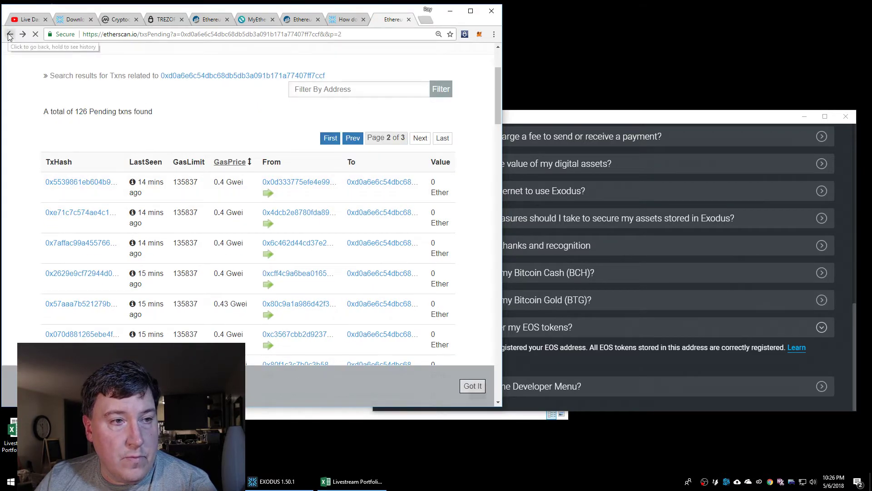
{"action": "left_click", "coordinate": [9, 34]}
{"action": "left_click", "coordinate": [10, 35]}
{"action": "left_click", "coordinate": [9, 36]}
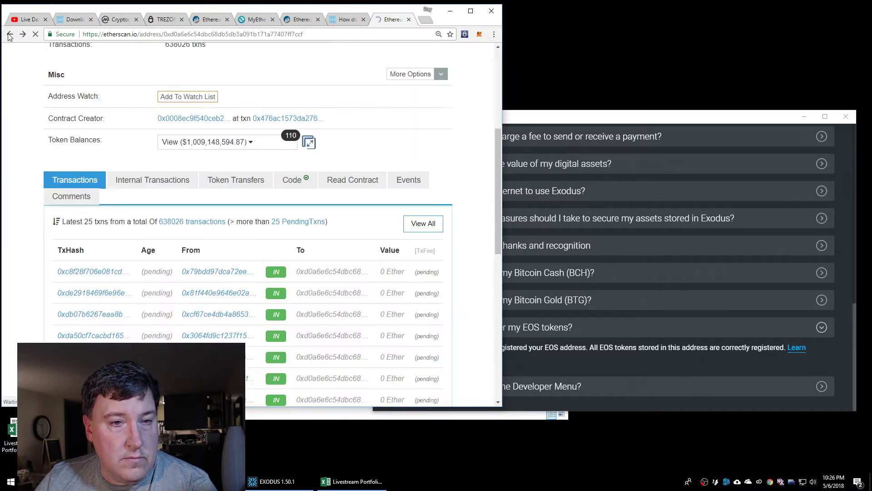
{"action": "left_click", "coordinate": [10, 35]}
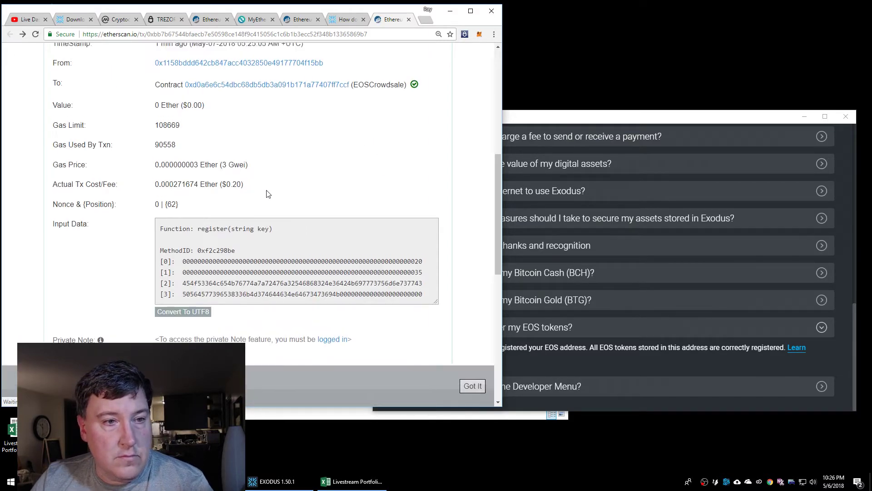
Highlight the transaction's 8 block confirmations, then bring Exodus forward
{"action": "scroll", "coordinate": [267, 194], "scroll_direction": "up", "scroll_amount": 5}
{"action": "scroll", "coordinate": [267, 194], "scroll_direction": "down", "scroll_amount": 2}
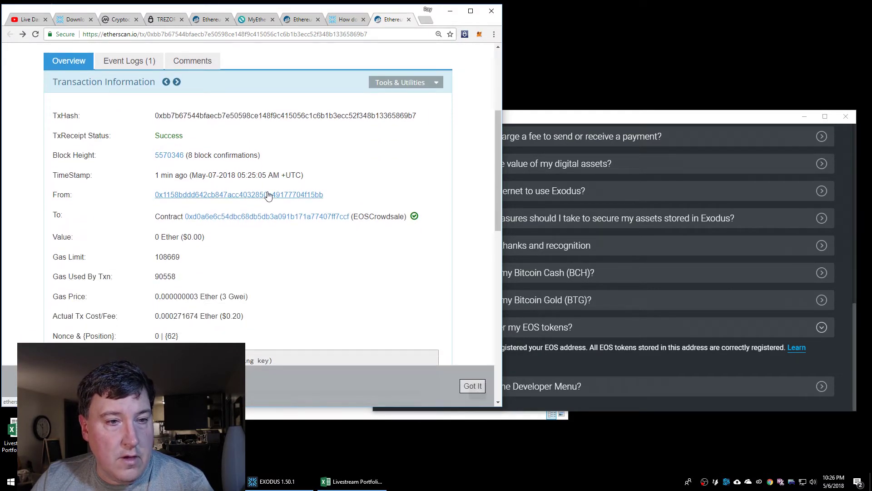
{"action": "scroll", "coordinate": [269, 195], "scroll_direction": "down", "scroll_amount": 5}
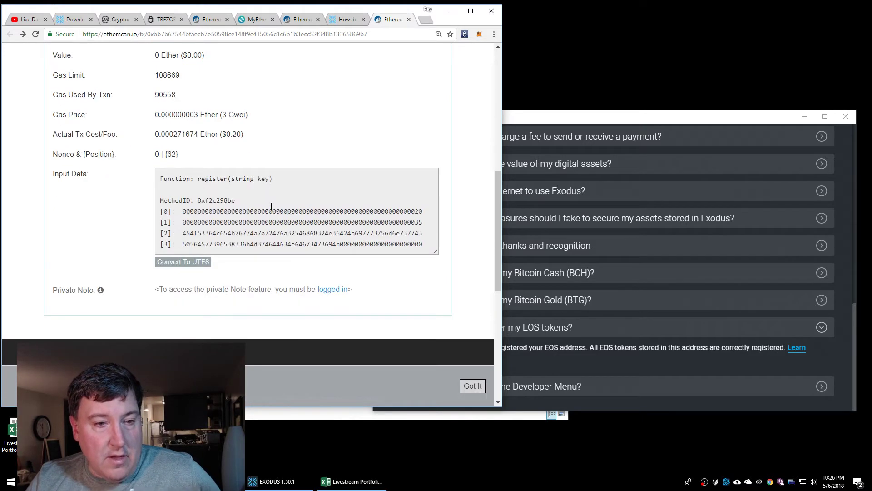
{"action": "scroll", "coordinate": [269, 204], "scroll_direction": "up", "scroll_amount": 4}
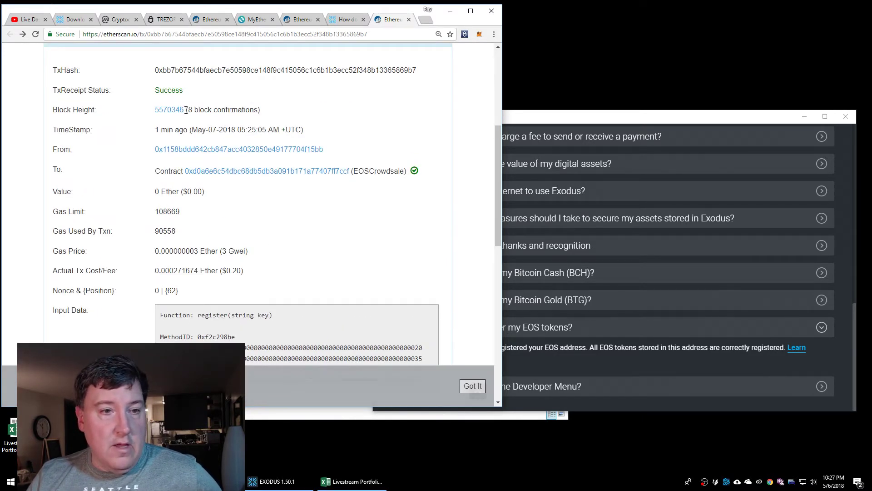
{"action": "left_click_drag", "start_coordinate": [187, 110], "coordinate": [255, 110]}
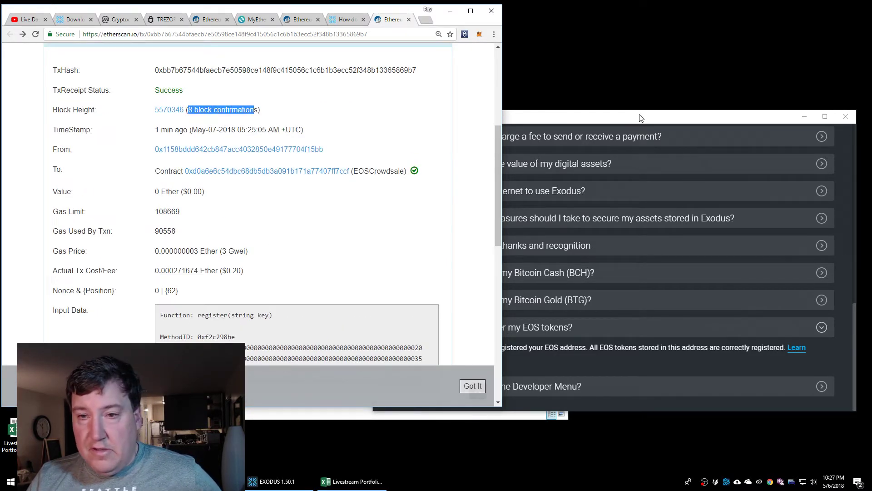
{"action": "left_click", "coordinate": [641, 118]}
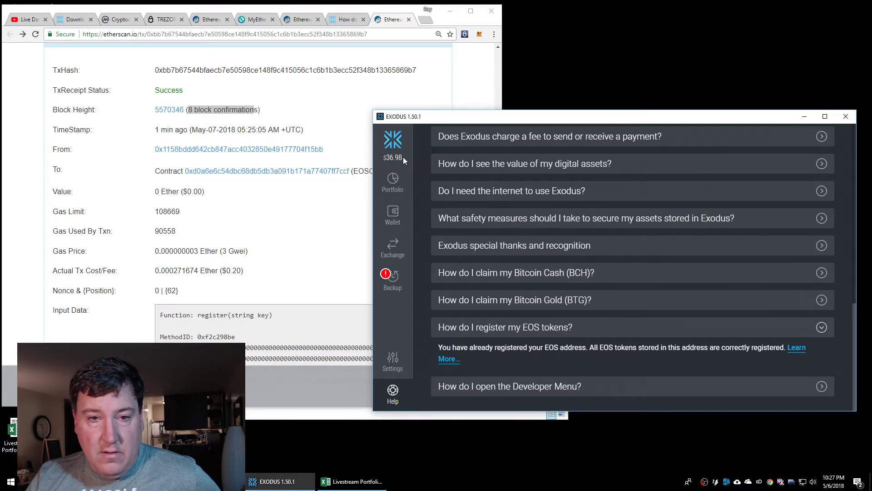
From Portfolio, open the EOS wallet and show its receive address and QR code
{"action": "left_click", "coordinate": [391, 181]}
{"action": "left_click", "coordinate": [390, 212]}
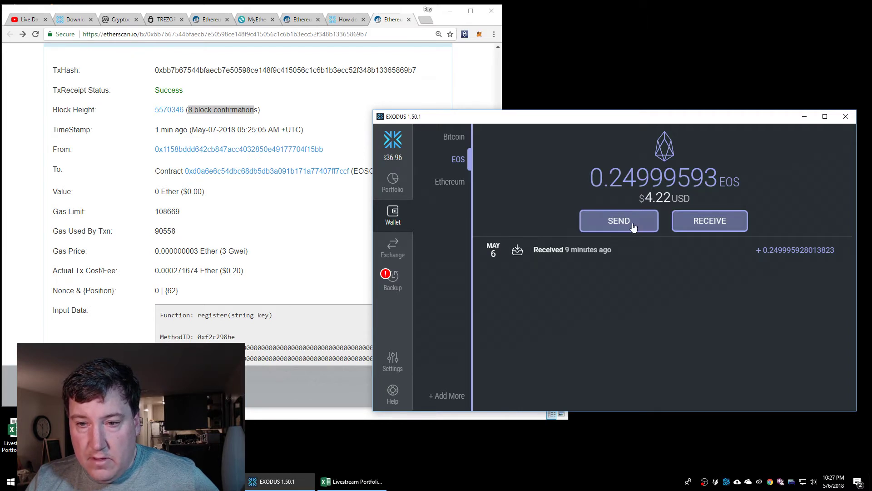
{"action": "left_click", "coordinate": [697, 222]}
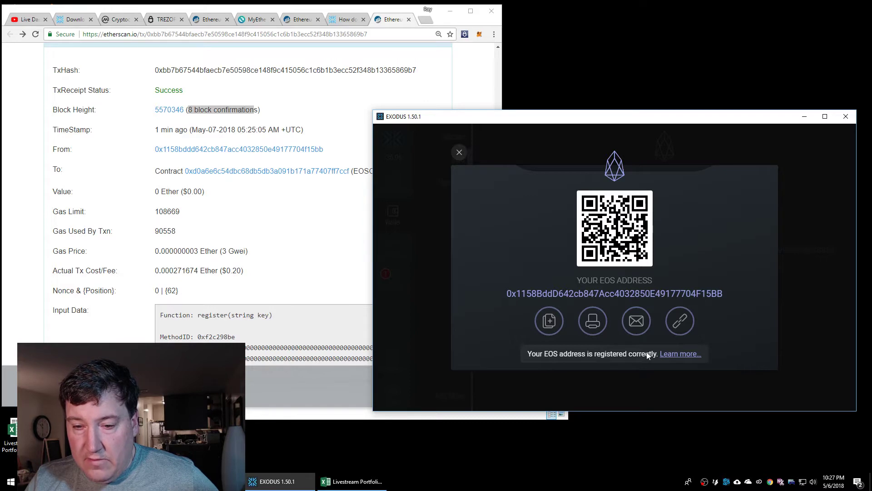
Read the 'Learn more' support article on registering an EOS address, then close its tab
{"action": "left_click", "coordinate": [674, 358]}
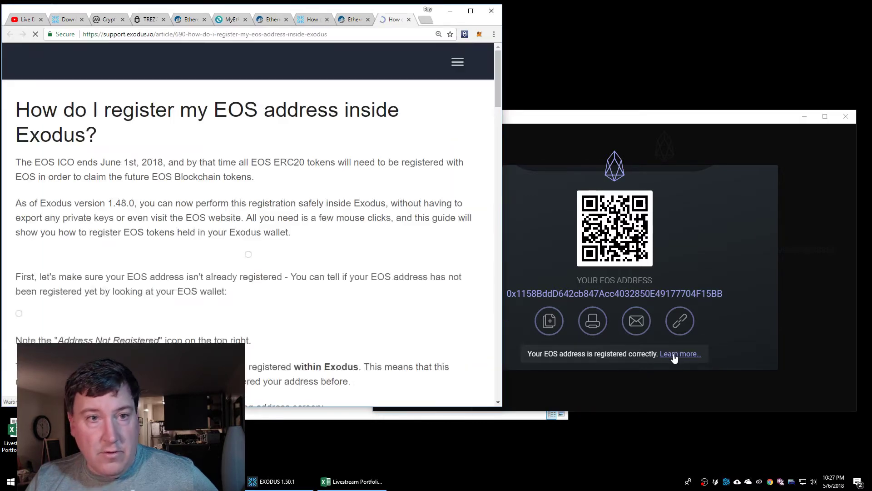
{"action": "scroll", "coordinate": [447, 304], "scroll_direction": "down", "scroll_amount": 10}
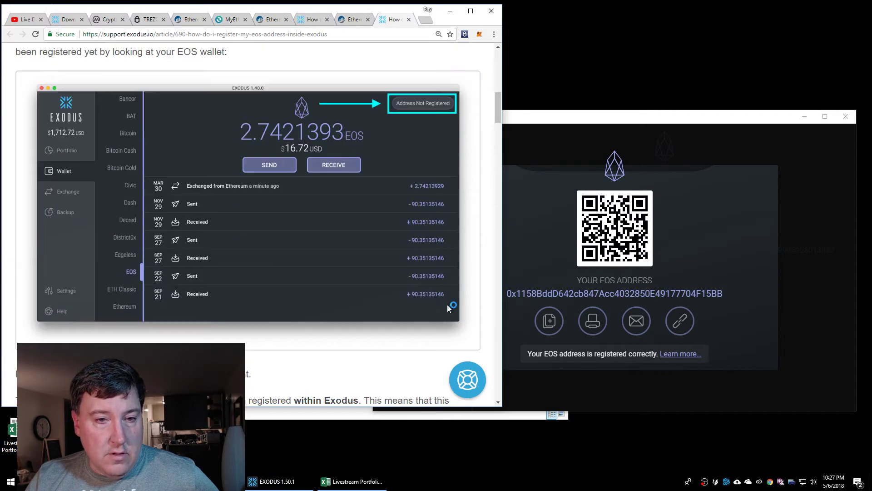
{"action": "scroll", "coordinate": [447, 305], "scroll_direction": "down", "scroll_amount": 12}
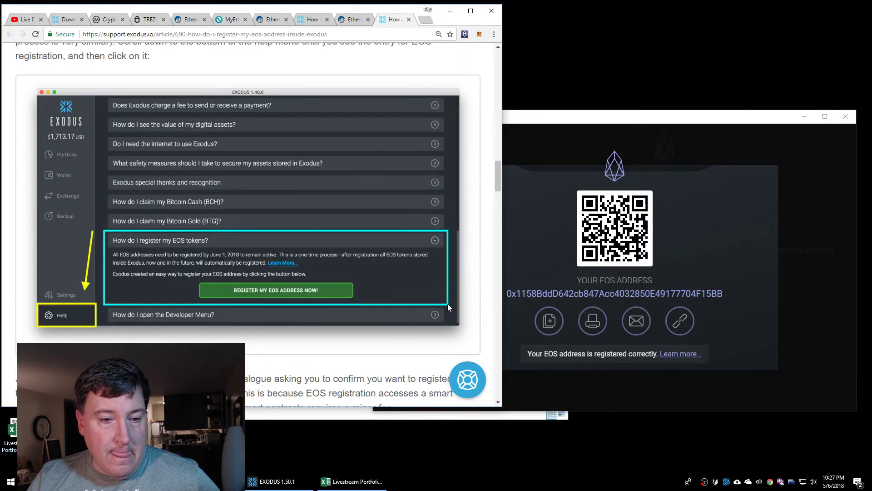
{"action": "scroll", "coordinate": [448, 305], "scroll_direction": "down", "scroll_amount": 10}
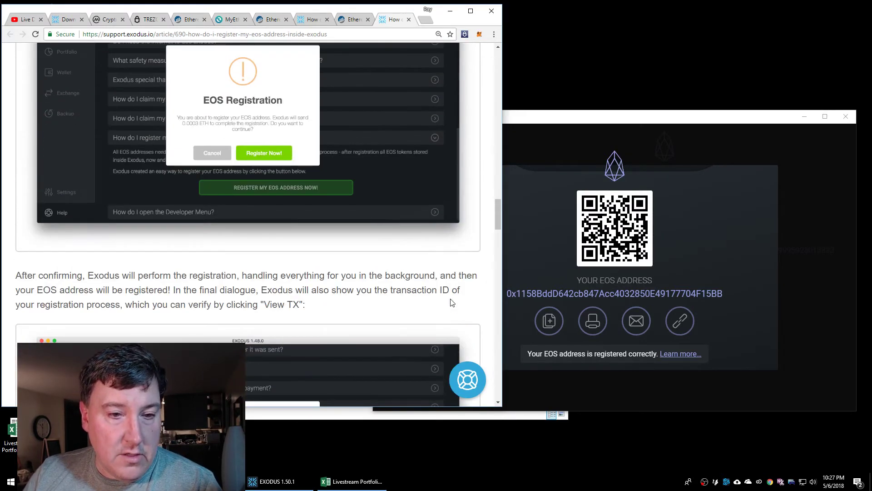
{"action": "scroll", "coordinate": [450, 302], "scroll_direction": "up", "scroll_amount": 5}
{"action": "left_click", "coordinate": [409, 20]}
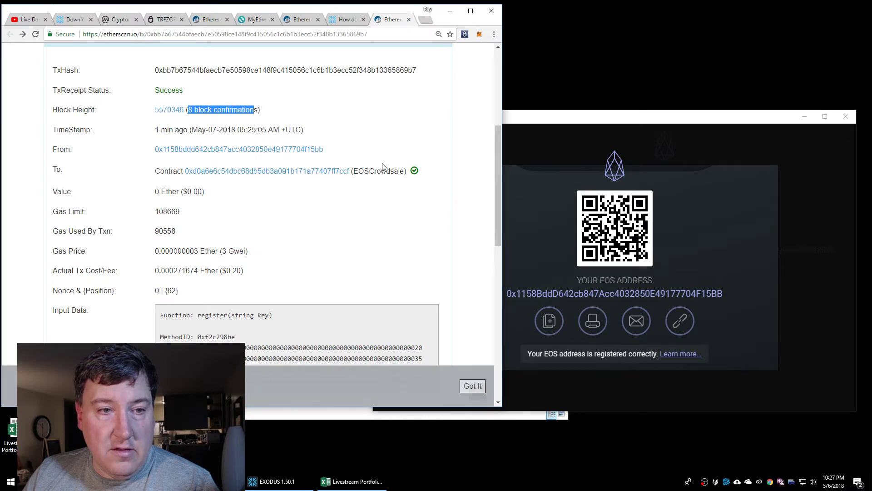
{"action": "scroll", "coordinate": [382, 167], "scroll_direction": "up", "scroll_amount": 5}
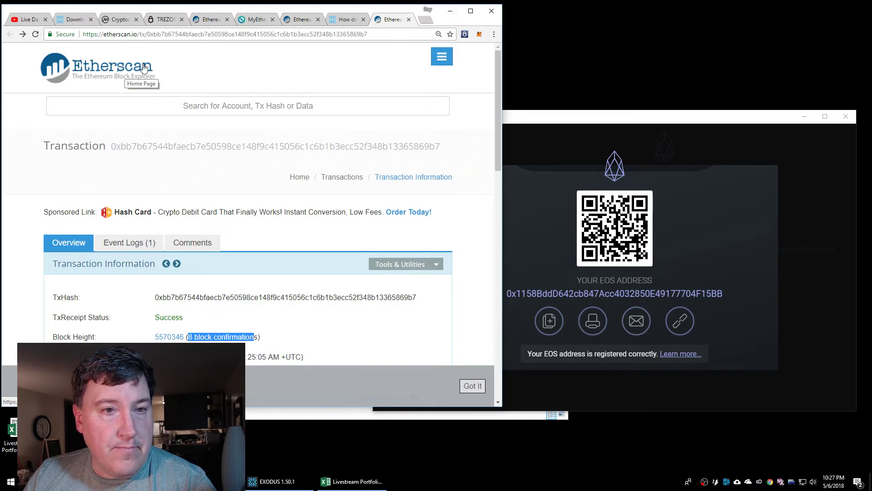
In MyEtherWallet Contracts, select and access the EOS: Contribution contract
{"action": "left_click", "coordinate": [258, 20]}
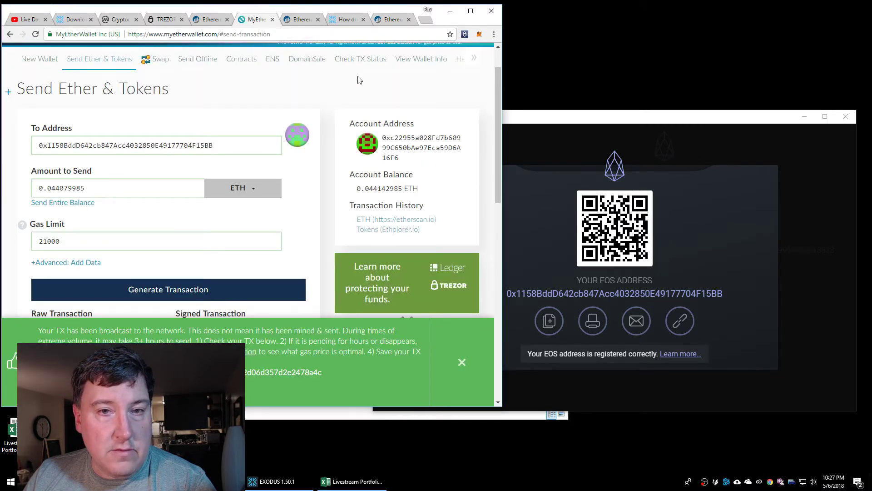
{"action": "left_click", "coordinate": [253, 62]}
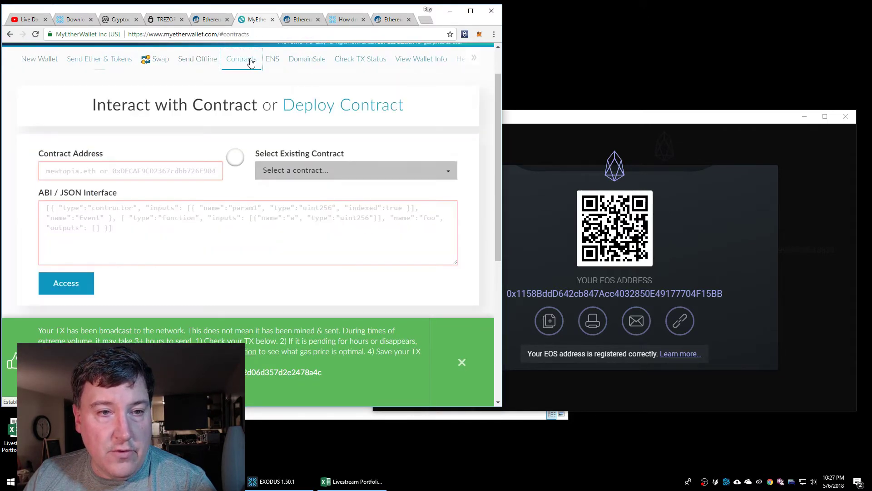
{"action": "left_click", "coordinate": [354, 175]}
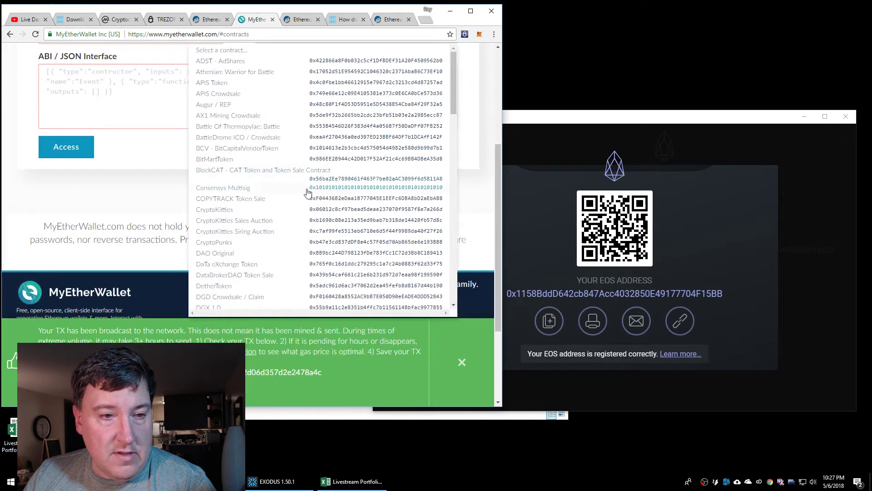
{"action": "scroll", "coordinate": [249, 181], "scroll_direction": "down", "scroll_amount": 3}
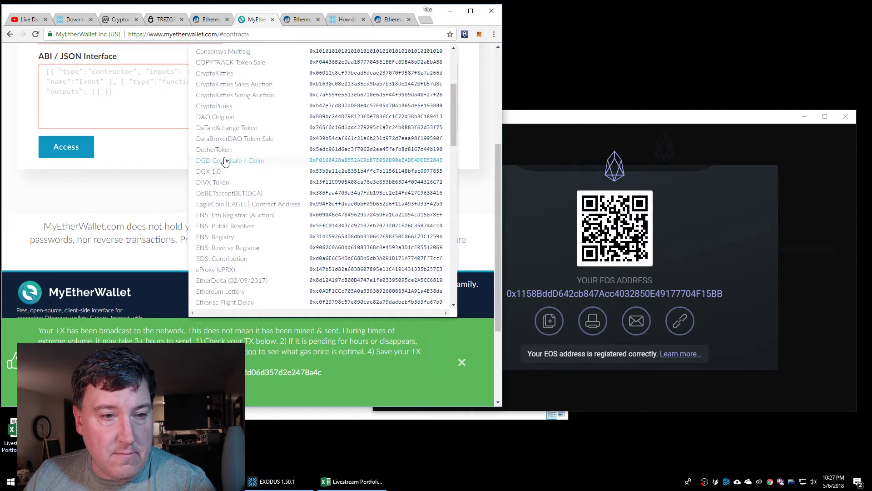
{"action": "scroll", "coordinate": [226, 215], "scroll_direction": "down", "scroll_amount": 2}
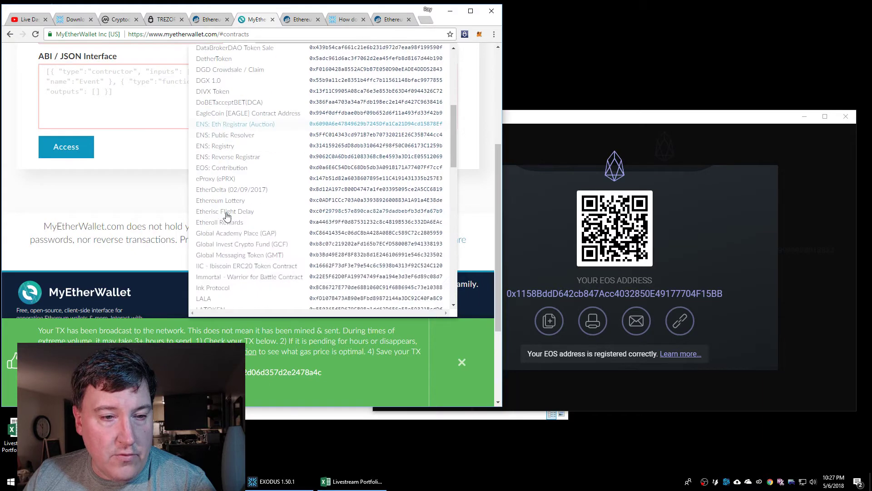
{"action": "left_click", "coordinate": [235, 172]}
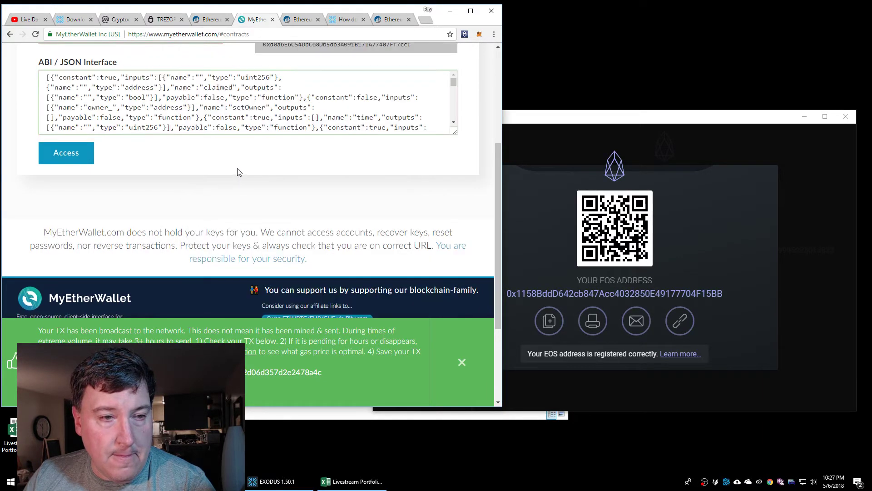
{"action": "left_click", "coordinate": [68, 149]}
Choose the keys function and select the EOS address shown in Exodus
{"action": "scroll", "coordinate": [210, 197], "scroll_direction": "down", "scroll_amount": 4}
{"action": "scroll", "coordinate": [210, 197], "scroll_direction": "down", "scroll_amount": 3}
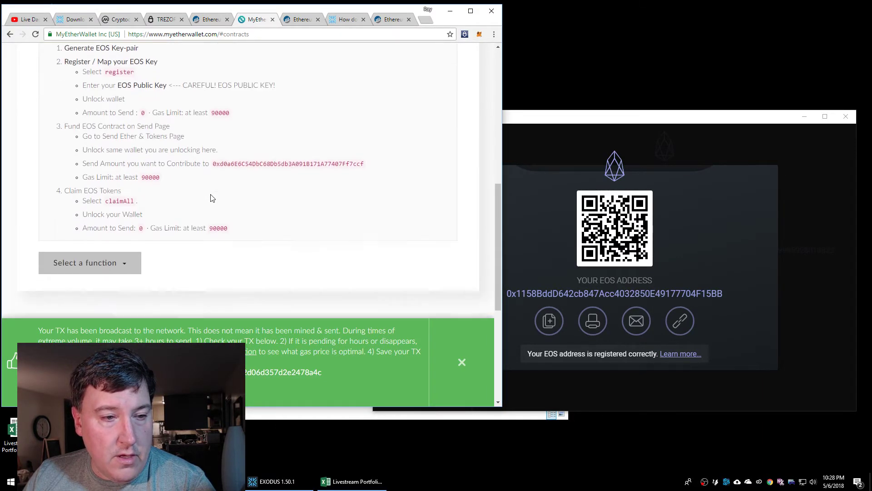
{"action": "left_click", "coordinate": [117, 147]}
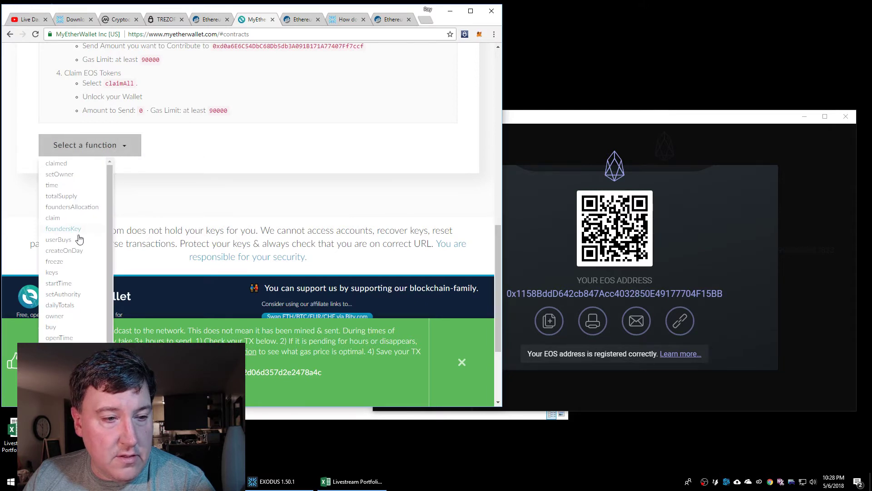
{"action": "left_click", "coordinate": [54, 273]}
{"action": "scroll", "coordinate": [282, 165], "scroll_direction": "down", "scroll_amount": 2}
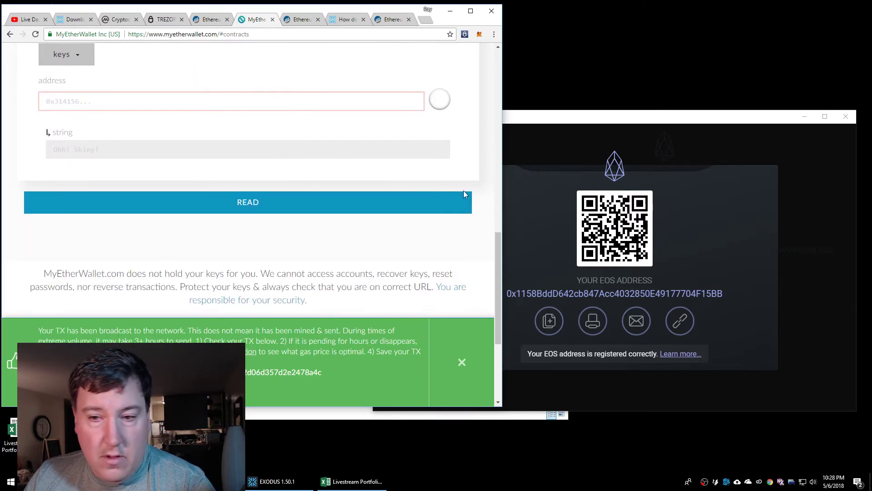
{"action": "double_click", "coordinate": [658, 295]}
{"action": "key", "text": "ctrl+c"}
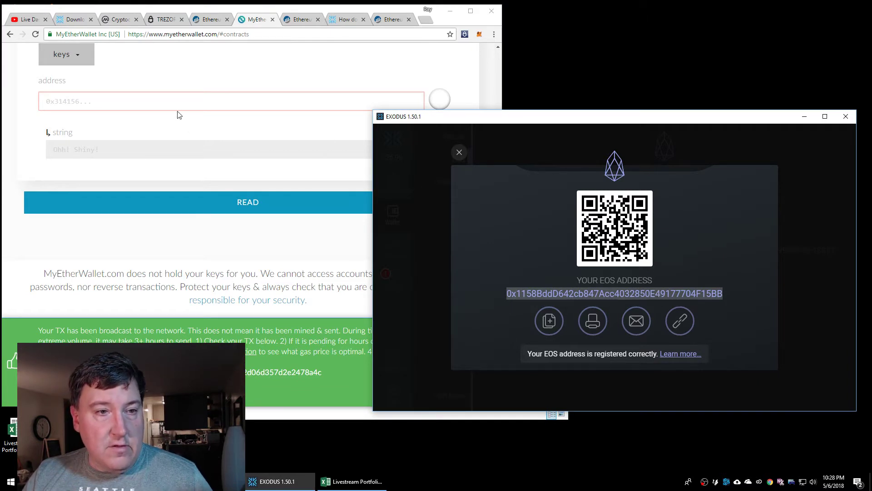
Paste the EOS address into keys, read it, and select the returned EOS public key
{"action": "left_click", "coordinate": [178, 105]}
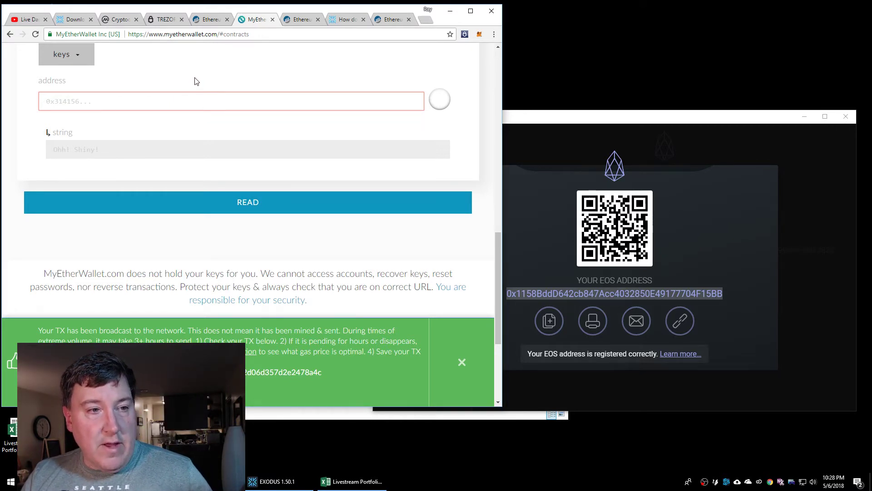
{"action": "key", "text": "ctrl+v"}
{"action": "left_click", "coordinate": [199, 201]}
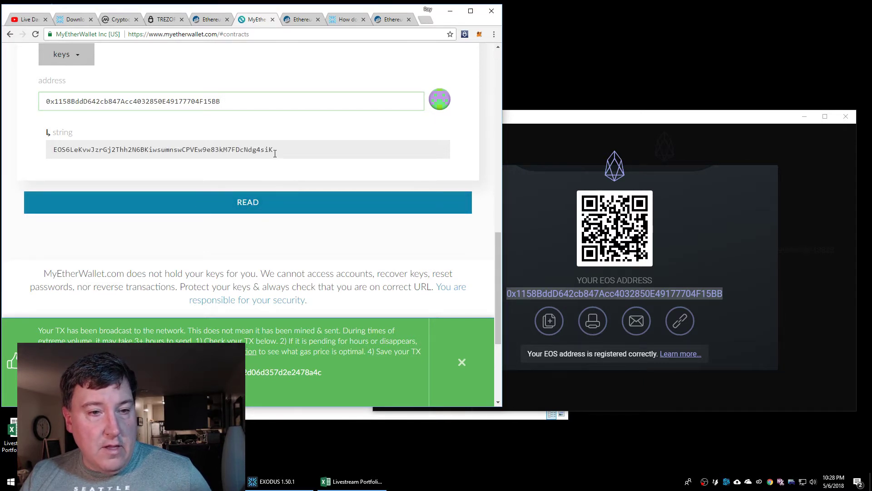
{"action": "left_click_drag", "start_coordinate": [279, 149], "coordinate": [2, 158]}
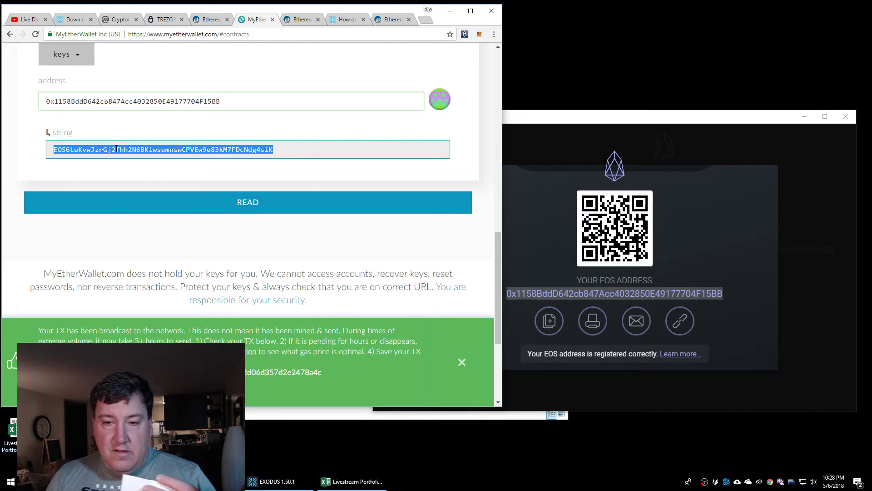
Close the EOS receive dialog and open Exodus Settings on the Assets Show/Hide list
{"action": "left_click", "coordinate": [663, 123]}
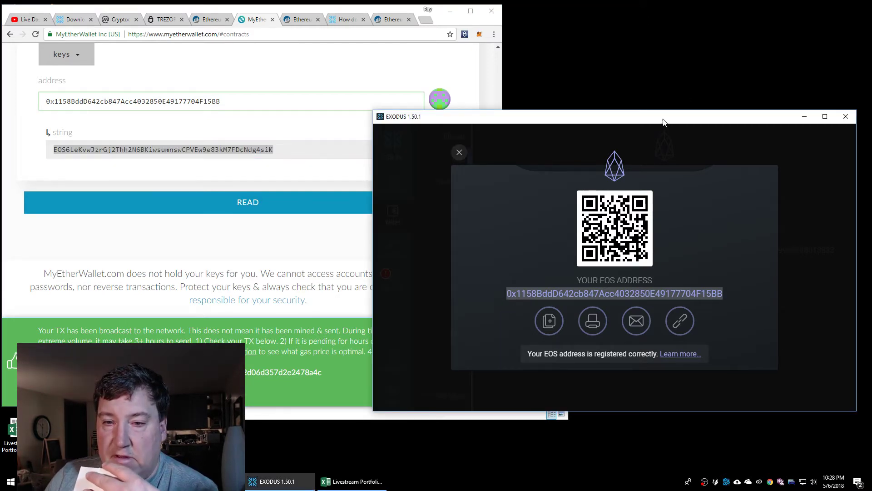
{"action": "left_click", "coordinate": [460, 154]}
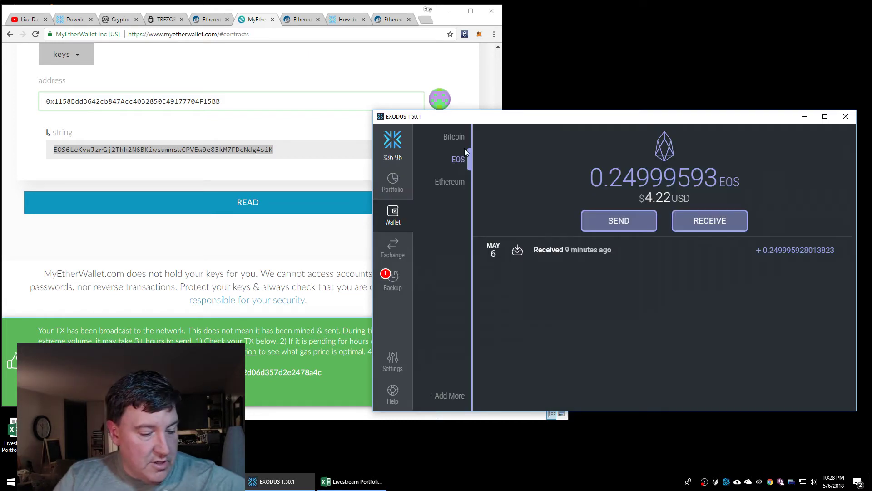
{"action": "left_click", "coordinate": [392, 184]}
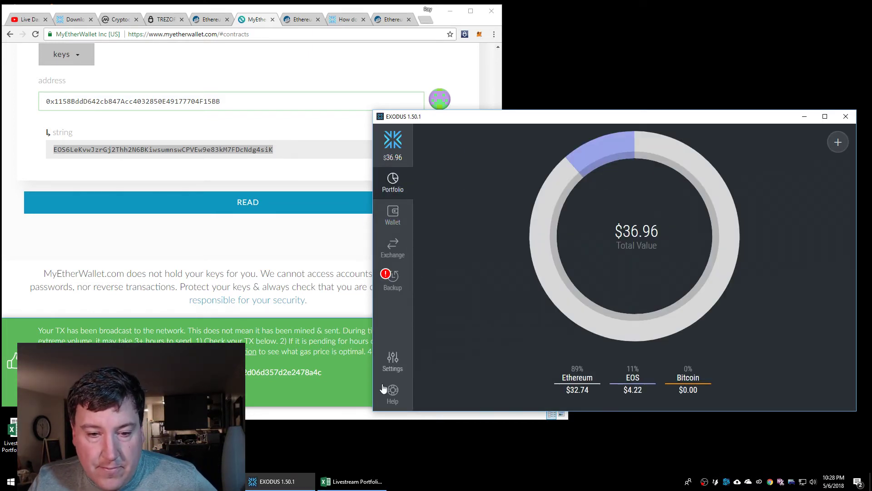
{"action": "left_click", "coordinate": [392, 361]}
{"action": "scroll", "coordinate": [709, 336], "scroll_direction": "down", "scroll_amount": 3}
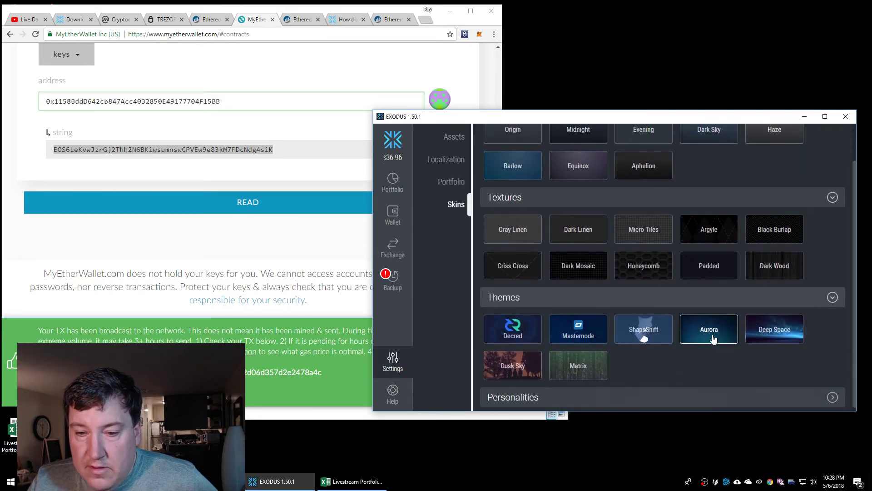
{"action": "scroll", "coordinate": [638, 337], "scroll_direction": "up", "scroll_amount": 3}
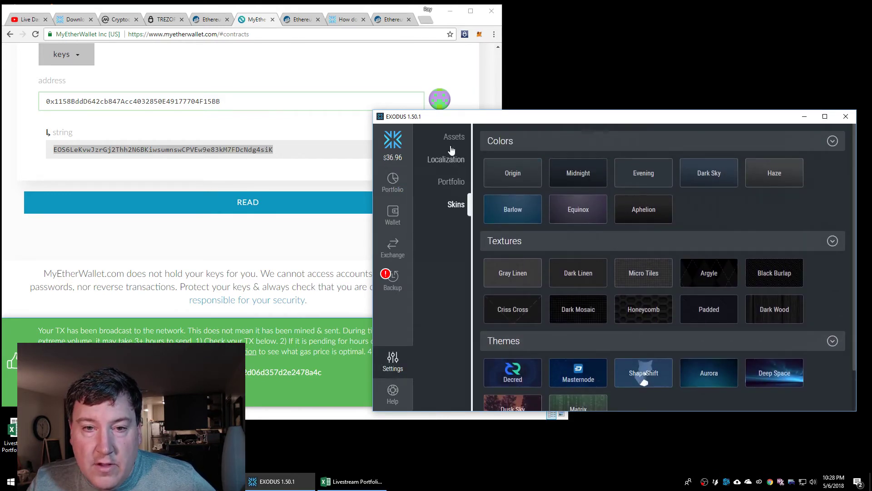
{"action": "left_click", "coordinate": [453, 137]}
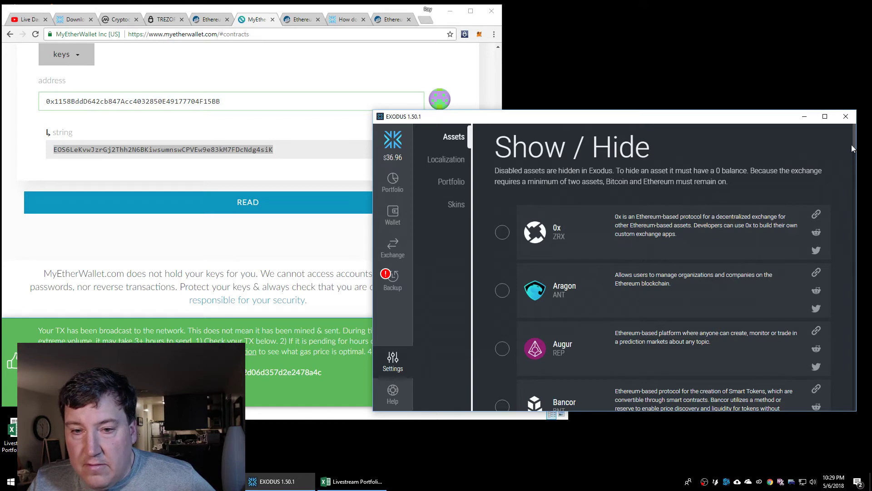
Enlarge the Exodus window to show more assets, then return to the MyEtherWallet page
{"action": "left_click", "coordinate": [825, 116]}
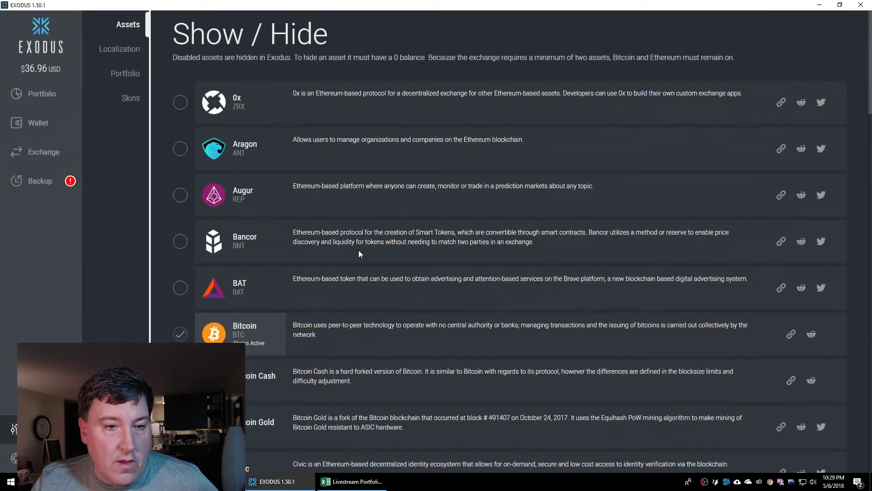
{"action": "scroll", "coordinate": [255, 246], "scroll_direction": "down", "scroll_amount": 3}
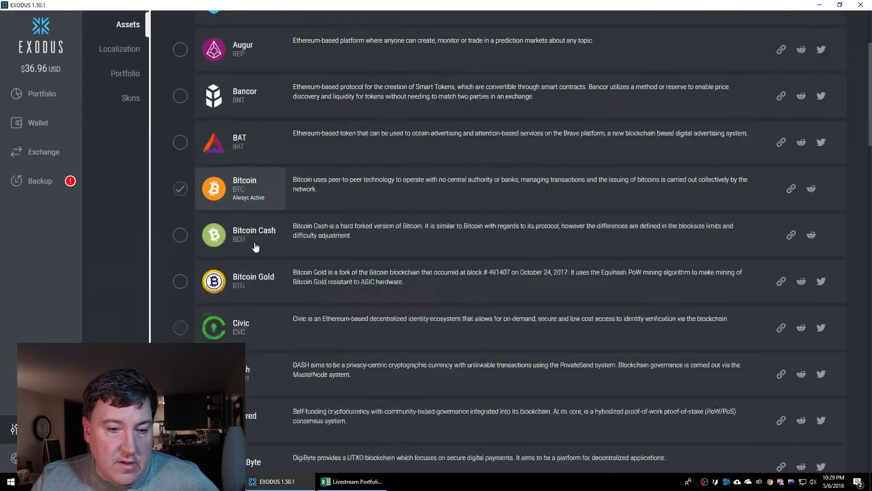
{"action": "scroll", "coordinate": [255, 247], "scroll_direction": "down", "scroll_amount": 3}
{"action": "left_click_drag", "start_coordinate": [363, 5], "coordinate": [626, 16]}
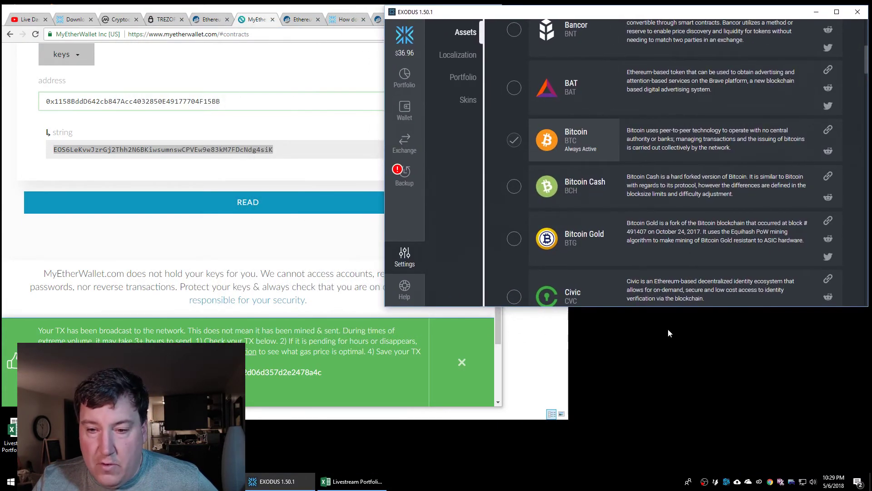
{"action": "left_click_drag", "start_coordinate": [680, 308], "coordinate": [653, 470]}
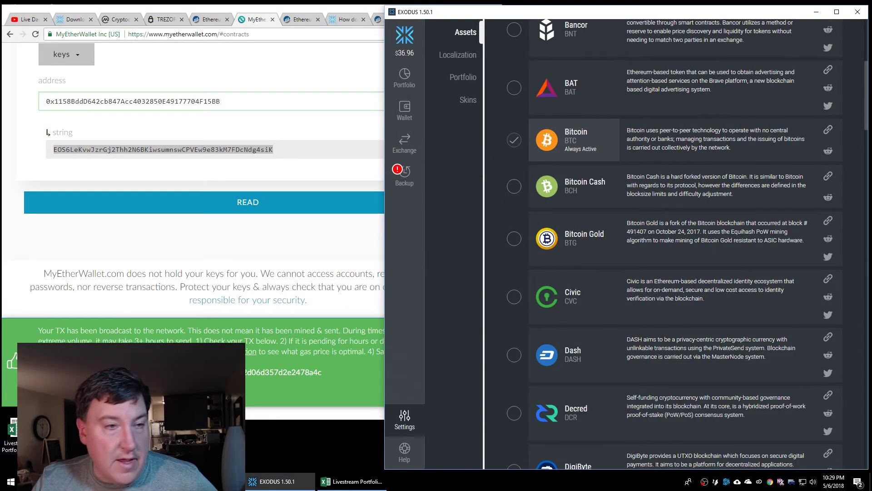
{"action": "left_click", "coordinate": [364, 13]}
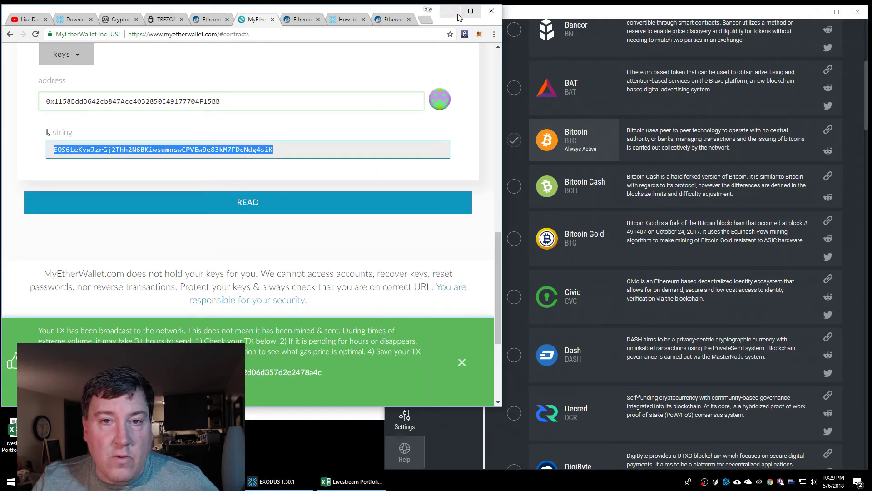
Show CoinMarketCap's Top 100 table, led by Bitcoin at $9,383.02, beside Exodus's asset list
{"action": "left_click", "coordinate": [117, 20]}
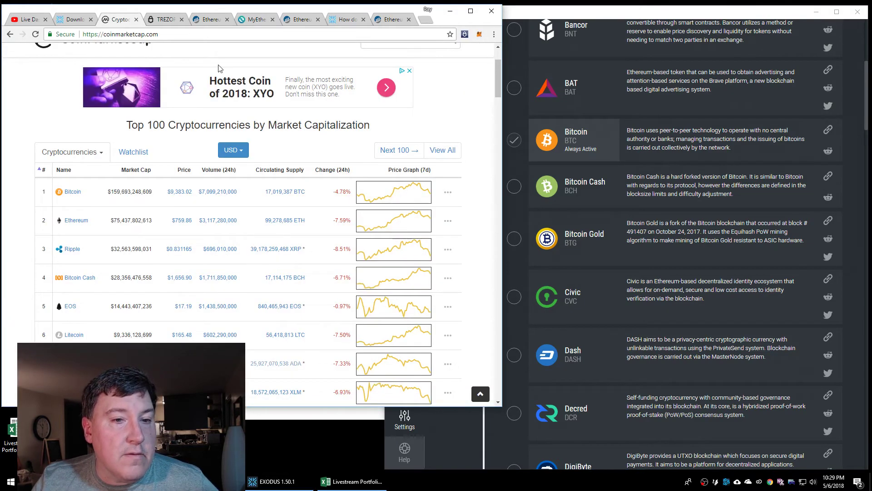
{"action": "scroll", "coordinate": [320, 254], "scroll_direction": "down", "scroll_amount": 1}
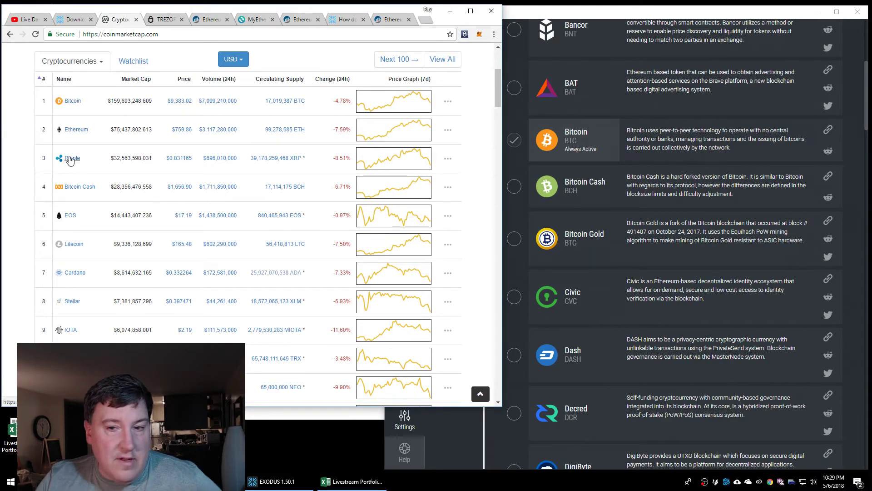
{"action": "left_click_drag", "start_coordinate": [864, 122], "coordinate": [852, 272]}
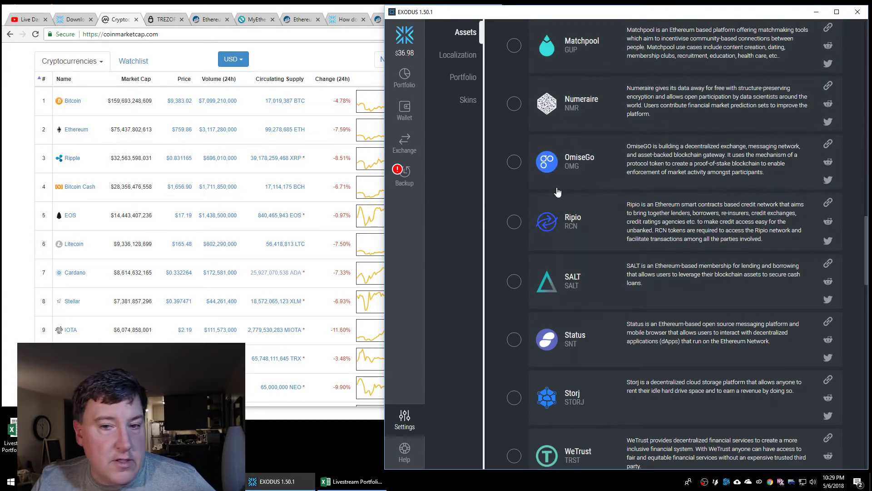
{"action": "left_click_drag", "start_coordinate": [866, 267], "coordinate": [864, 299]}
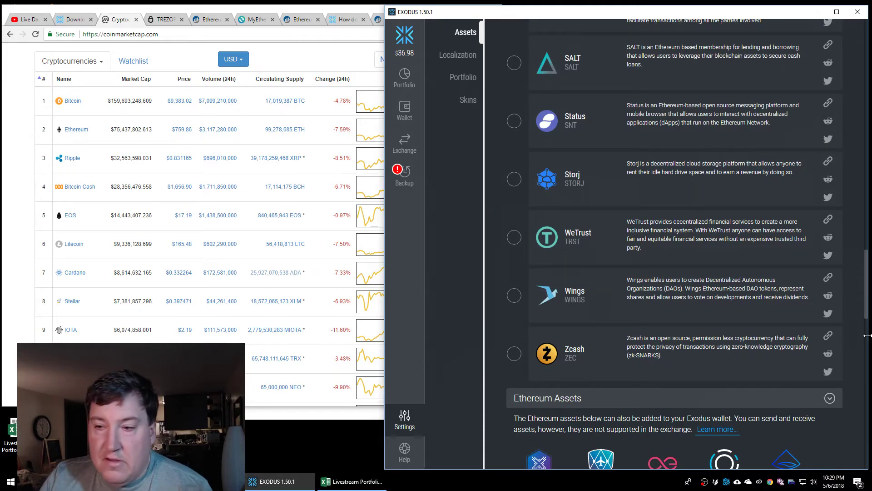
{"action": "left_click_drag", "start_coordinate": [866, 309], "coordinate": [866, 85]}
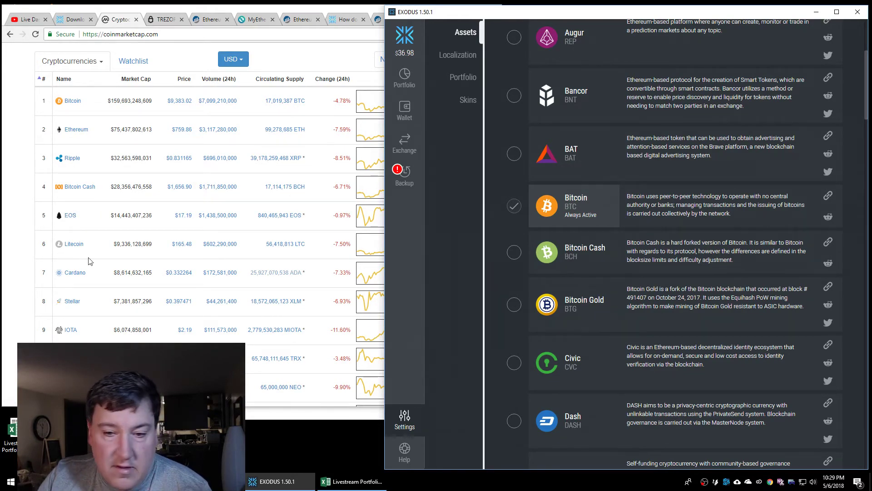
{"action": "left_click_drag", "start_coordinate": [866, 119], "coordinate": [856, 239]}
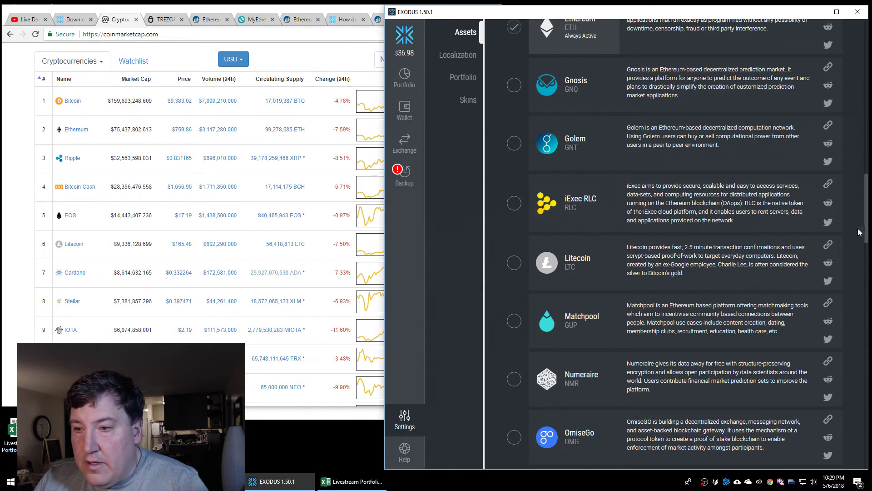
{"action": "mouse_move", "coordinate": [865, 226]}
{"action": "left_mouse_down"}
{"action": "mouse_move", "coordinate": [865, 122]}
{"action": "mouse_move", "coordinate": [864, 454]}
{"action": "mouse_move", "coordinate": [869, 203]}
{"action": "mouse_move", "coordinate": [868, 243]}
{"action": "left_mouse_up"}
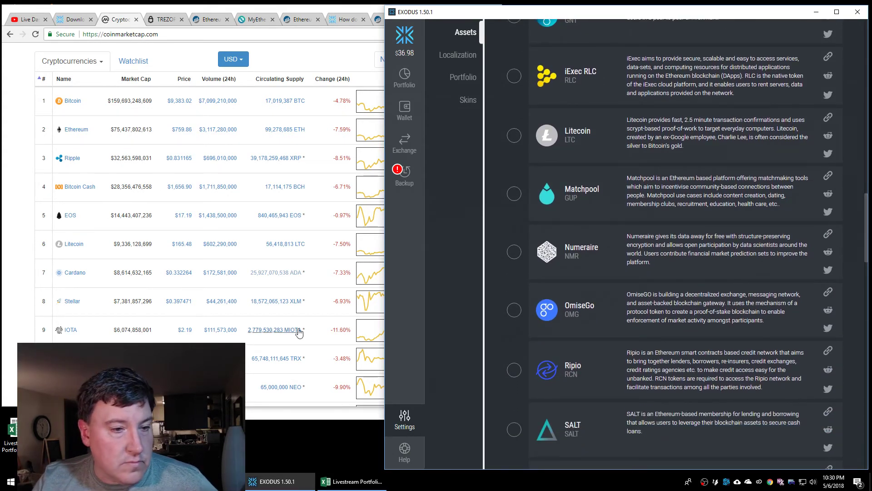
{"action": "left_click", "coordinate": [97, 295]}
{"action": "scroll", "coordinate": [98, 298], "scroll_direction": "down", "scroll_amount": 6}
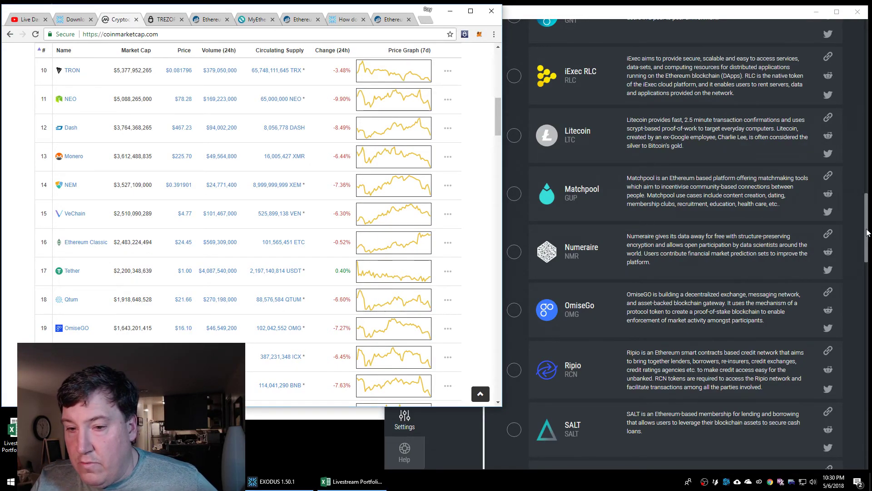
{"action": "left_click_drag", "start_coordinate": [866, 231], "coordinate": [869, 207]}
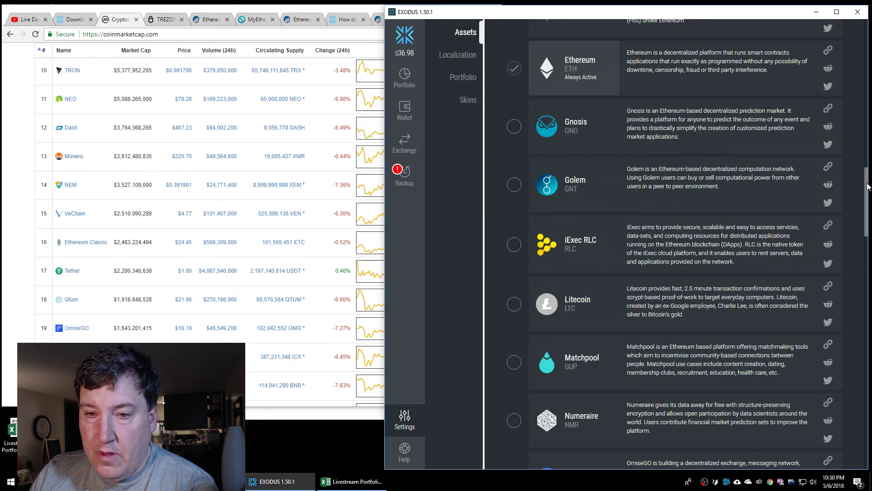
{"action": "left_click_drag", "start_coordinate": [866, 186], "coordinate": [865, 26]}
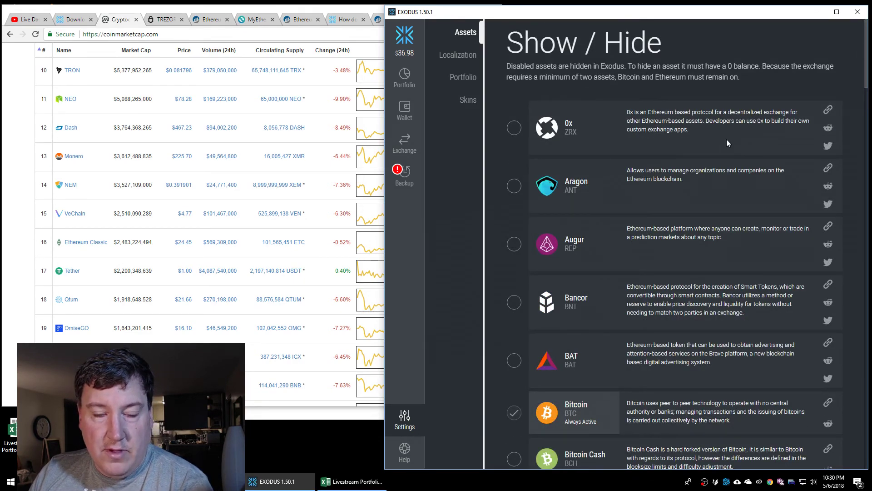
View the $36.98 portfolio split across Ethereum, EOS and Bitcoin, then close Exodus
{"action": "left_click", "coordinate": [405, 78]}
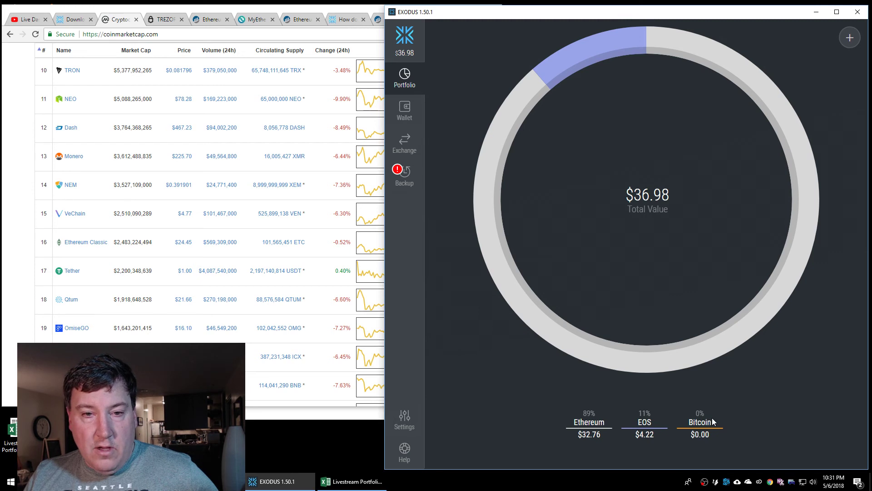
{"action": "mouse_move", "coordinate": [702, 352]}
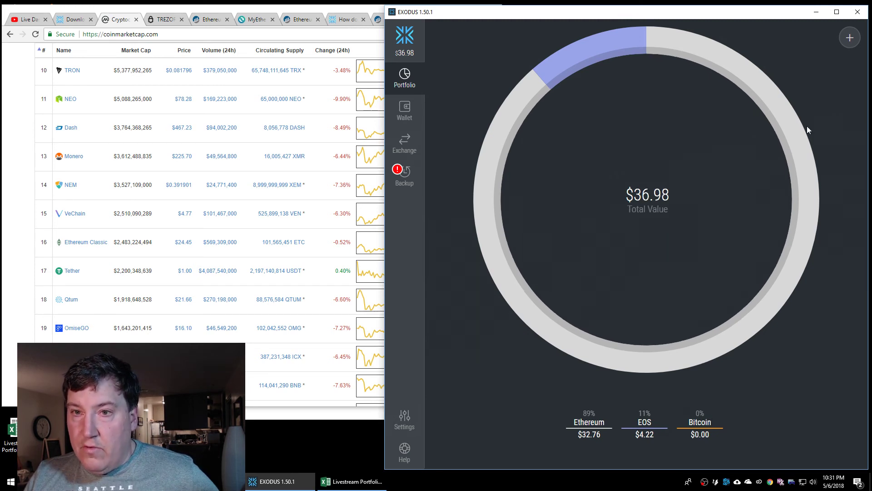
{"action": "left_click", "coordinate": [857, 12]}
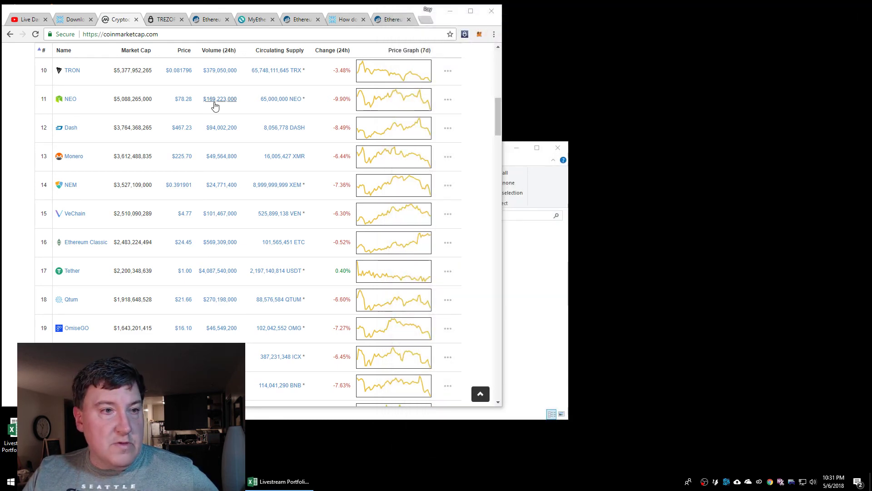
Show the live dashboard for 'Registering EOS with the Exodus wallet', then switch to OBS Studio
{"action": "left_click", "coordinate": [26, 19]}
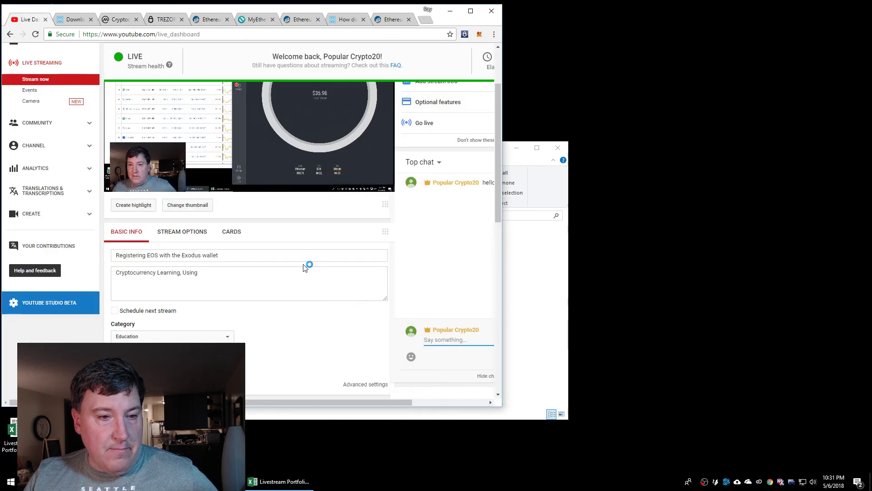
{"action": "left_click_drag", "start_coordinate": [236, 258], "coordinate": [49, 256]}
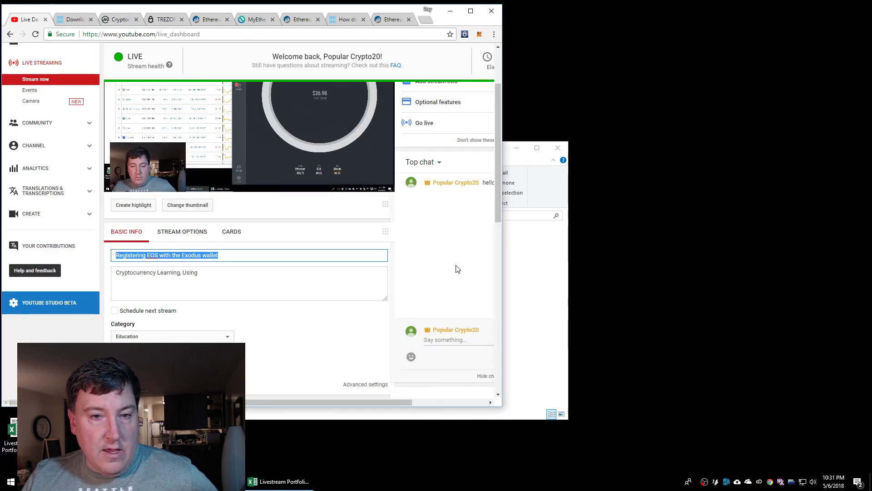
{"action": "scroll", "coordinate": [308, 284], "scroll_direction": "up", "scroll_amount": 2}
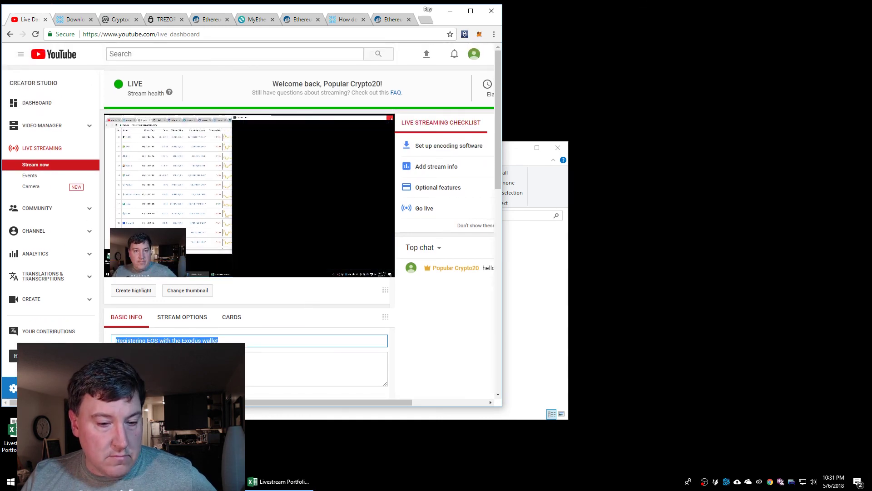
{"action": "left_click", "coordinate": [241, 481]}
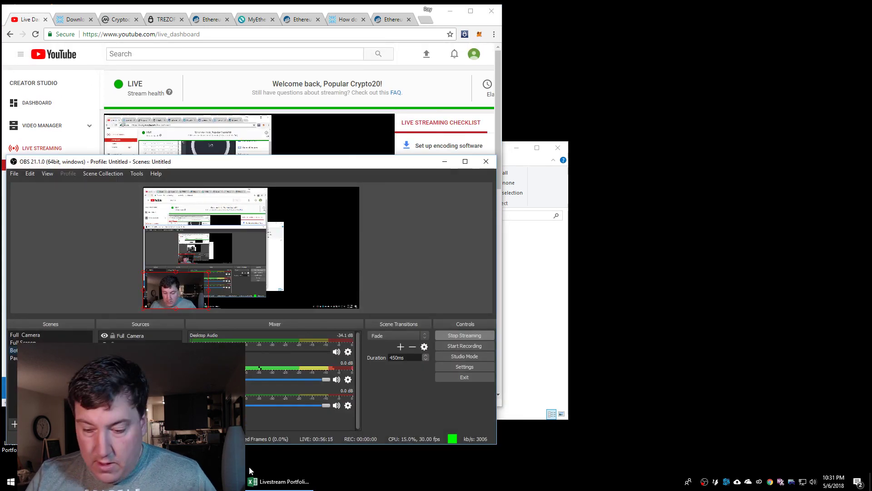